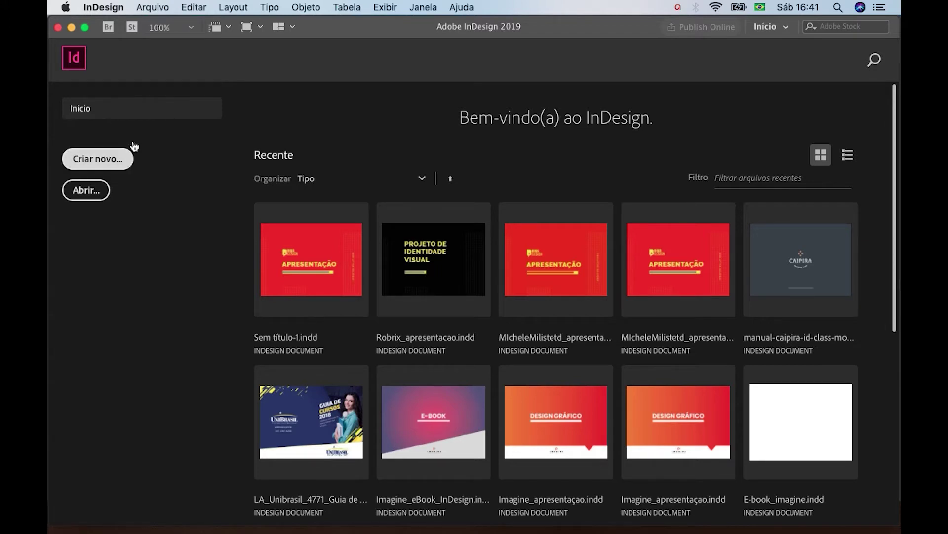
Step: Start a new document, look over the Print, Web and mobile presets, and settle on the 800 x 600 px Web preset
click(159, 8)
mouse_move(168, 25)
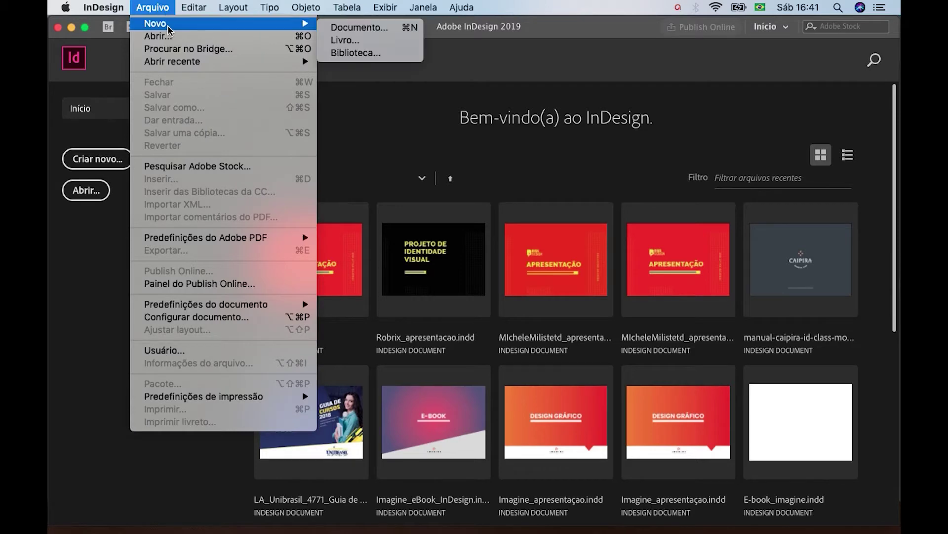
click(358, 28)
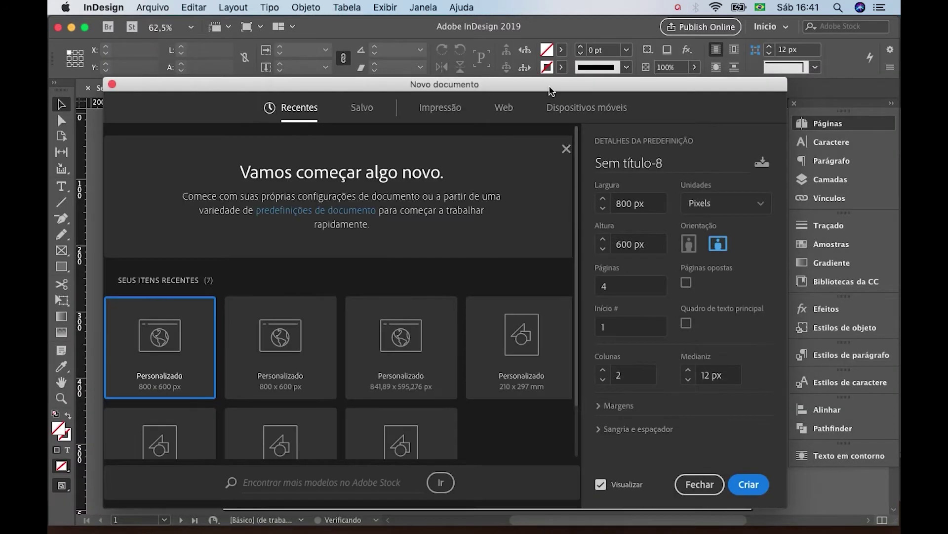
drag(555, 87, 549, 61)
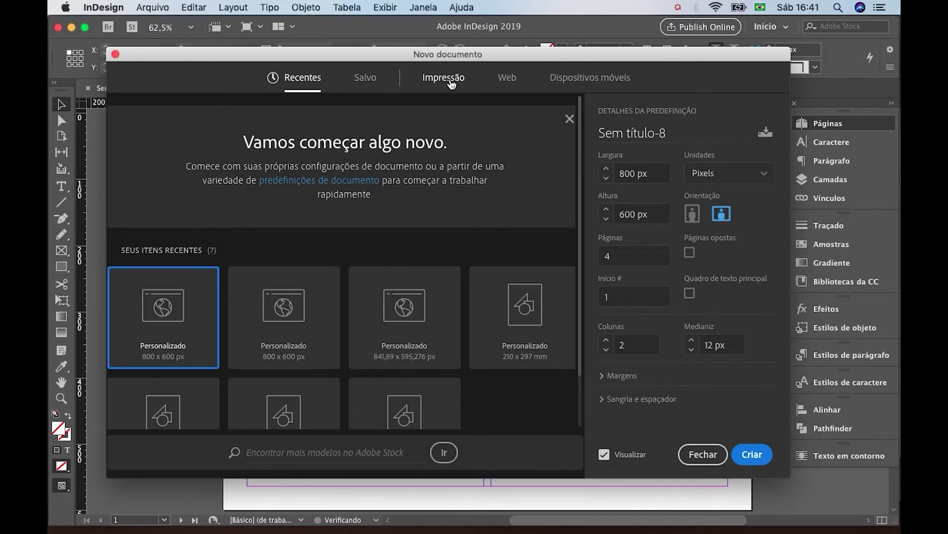
click(451, 82)
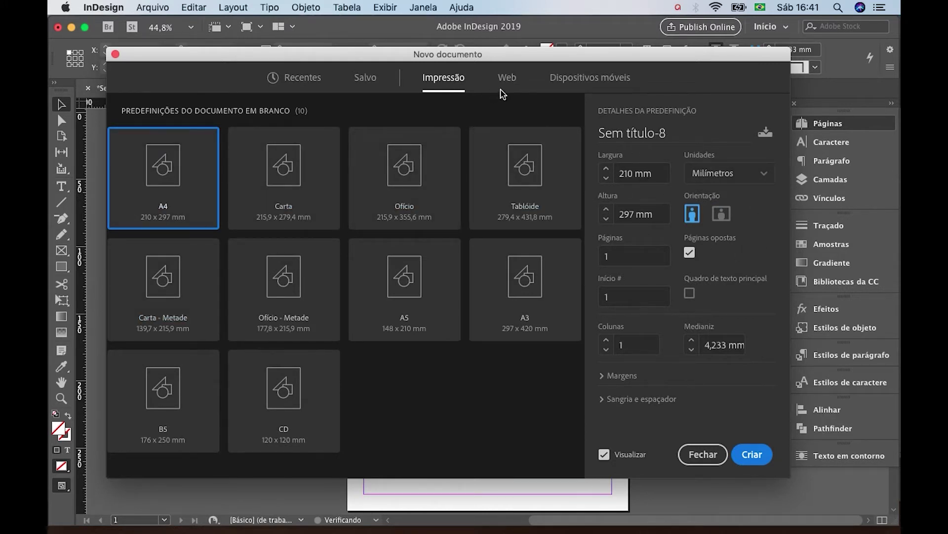
click(512, 80)
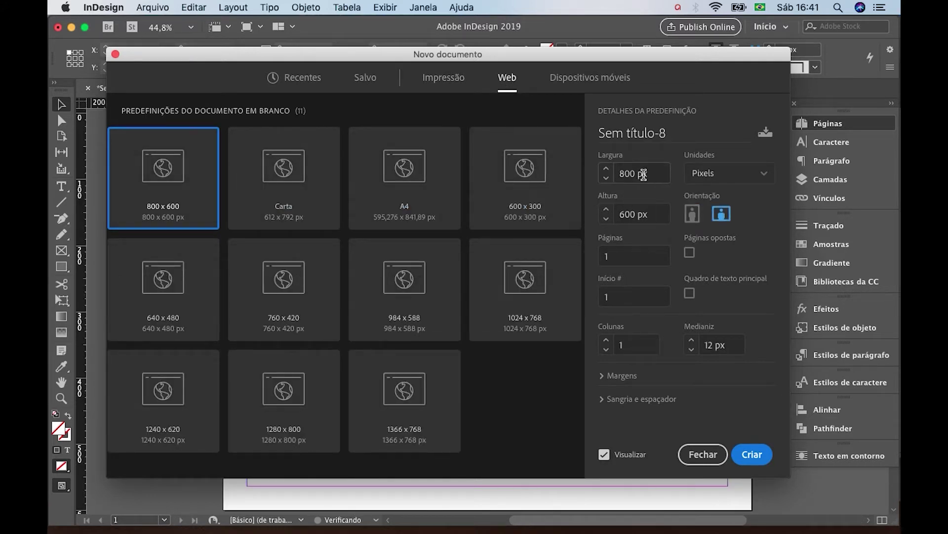
click(591, 79)
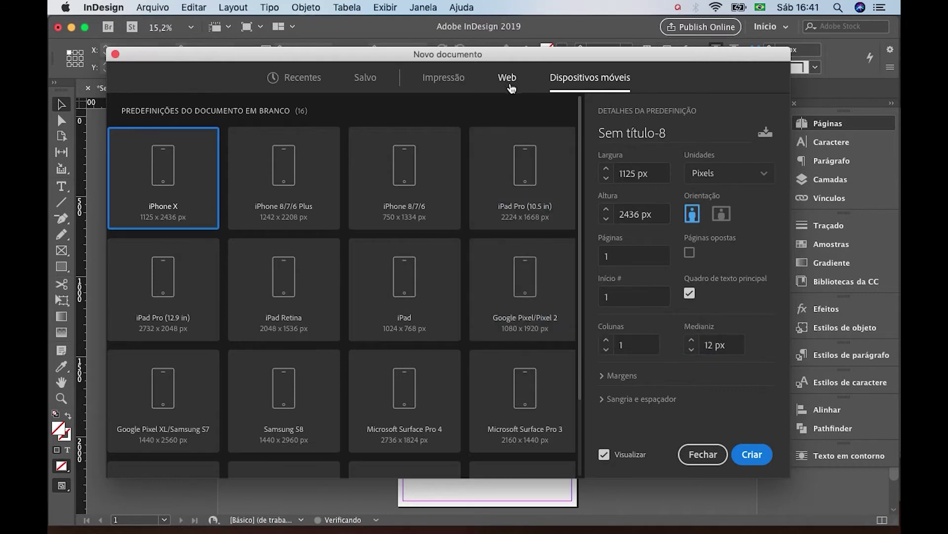
click(506, 79)
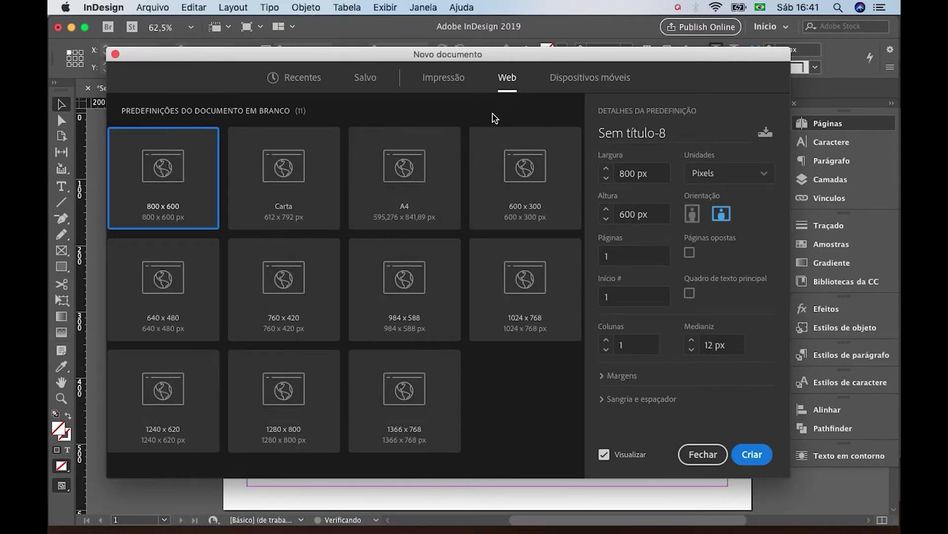
drag(499, 58, 495, 69)
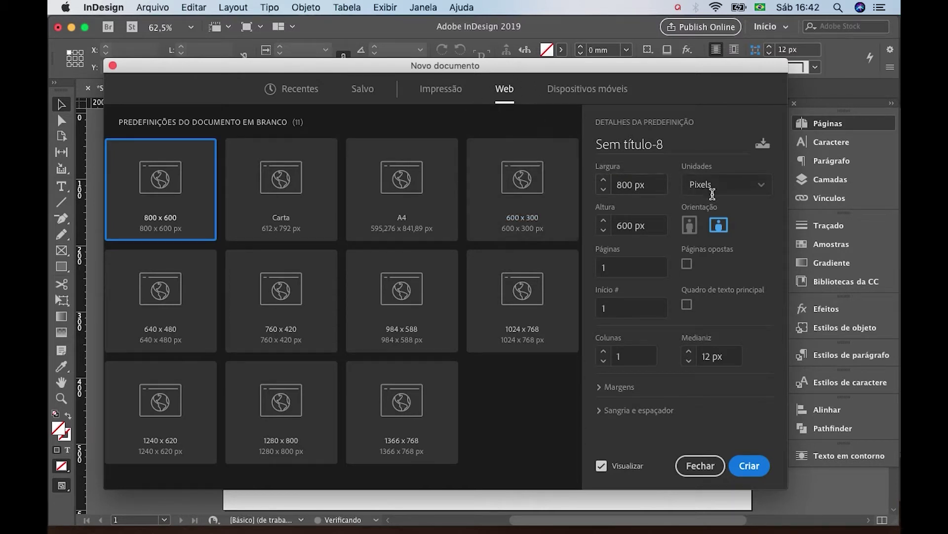
Step: Examine the measurement units offered for the new document
click(760, 188)
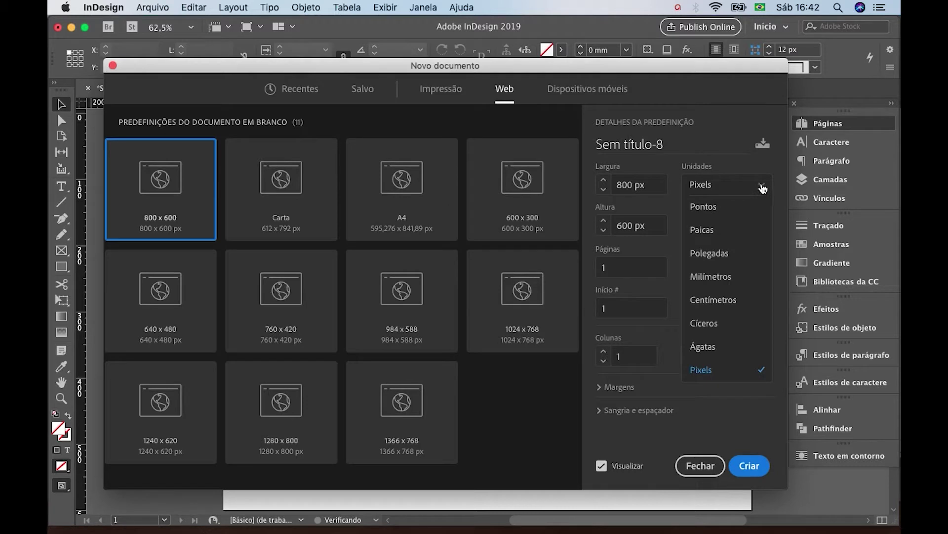
click(762, 188)
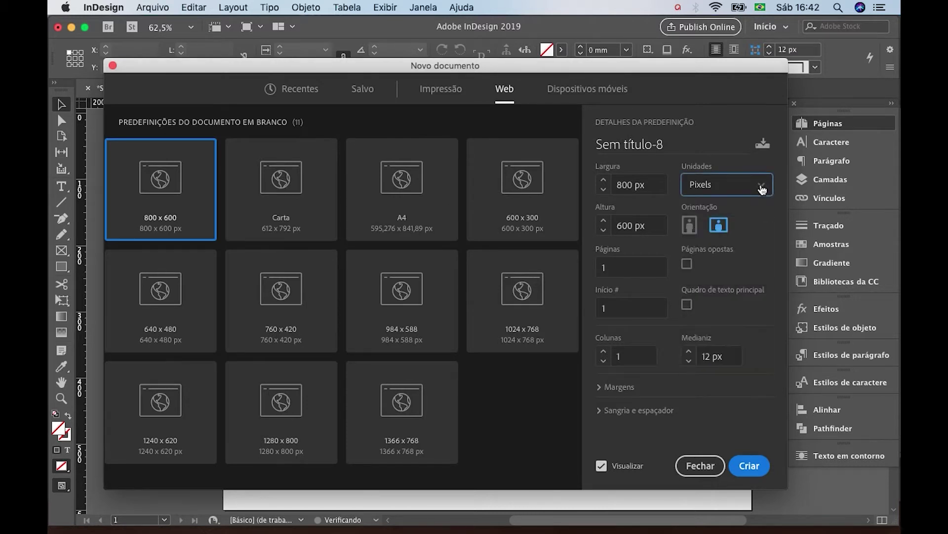
click(764, 190)
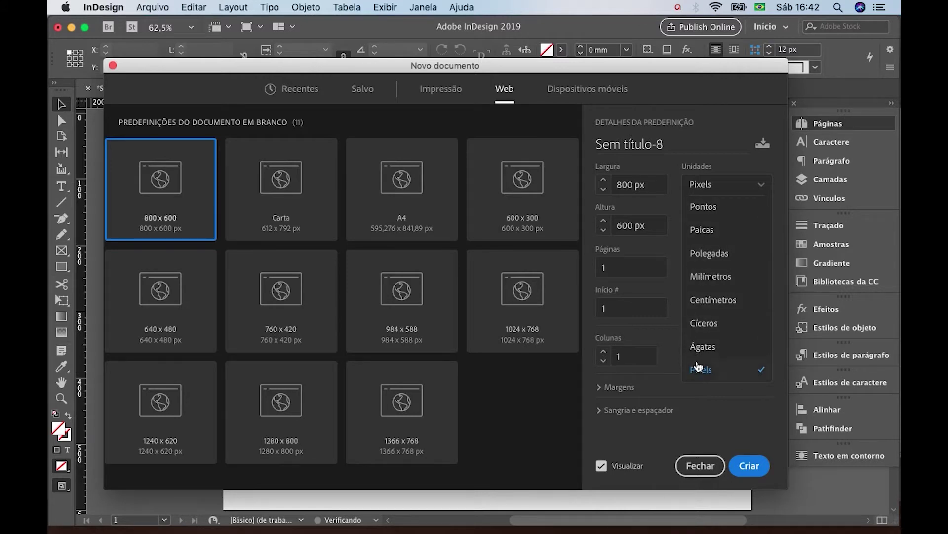
click(748, 165)
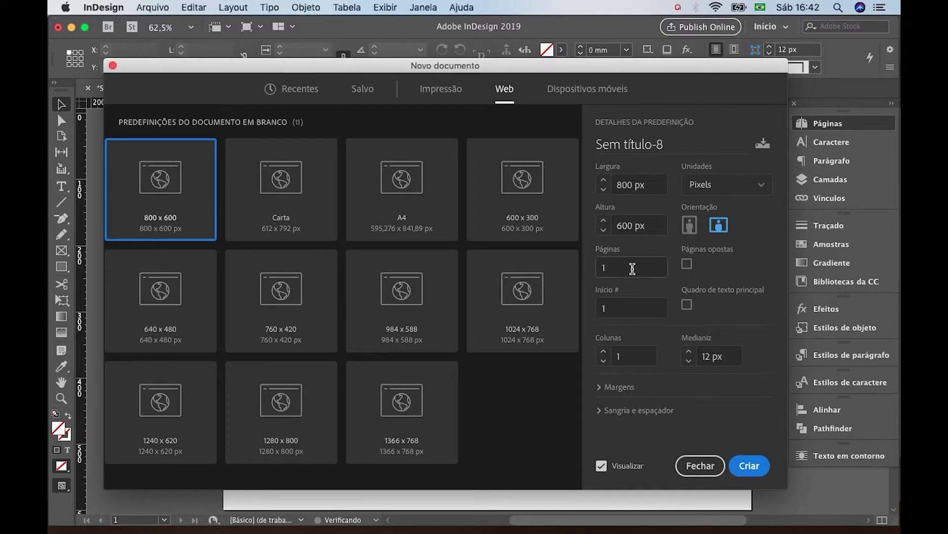
Step: Set the new document to 4 pages, leaving facing pages off and the start number at 1
drag(632, 268, 578, 265)
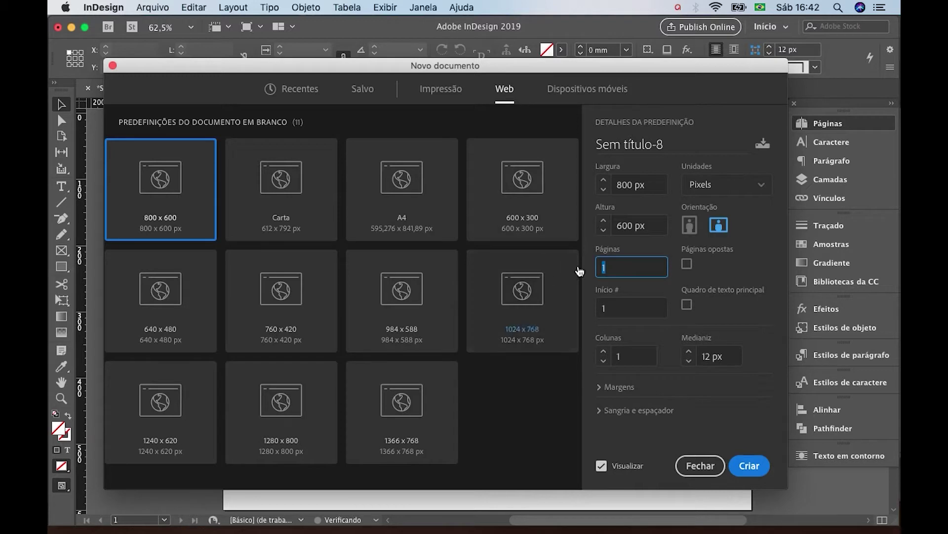
text(4)
click(731, 269)
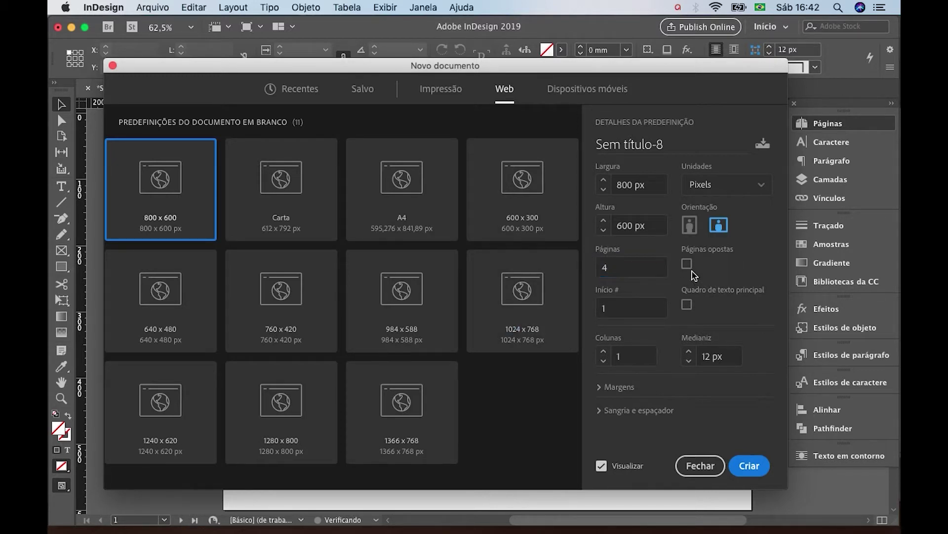
click(687, 264)
click(687, 264)
click(620, 308)
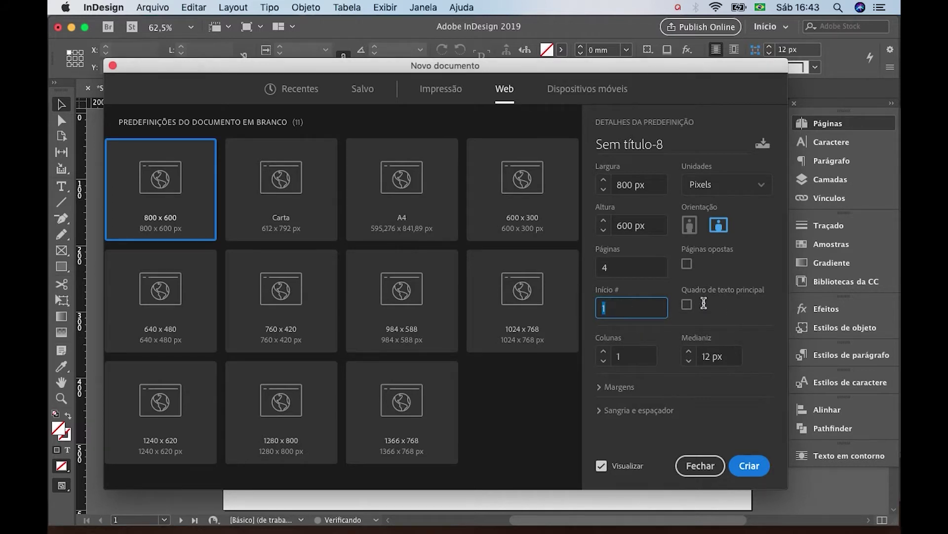
click(722, 309)
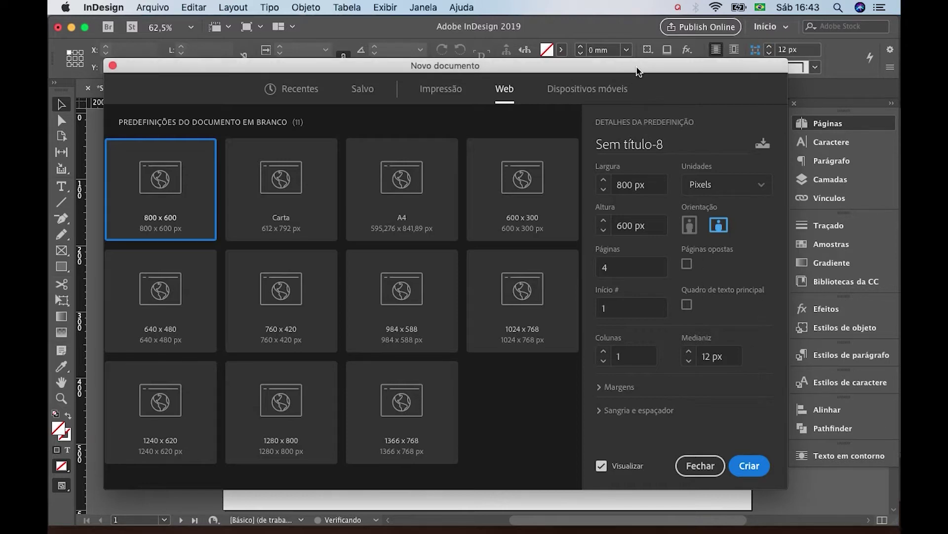
Step: Check the margin, bleed and slug settings and create the document
drag(640, 71, 638, 65)
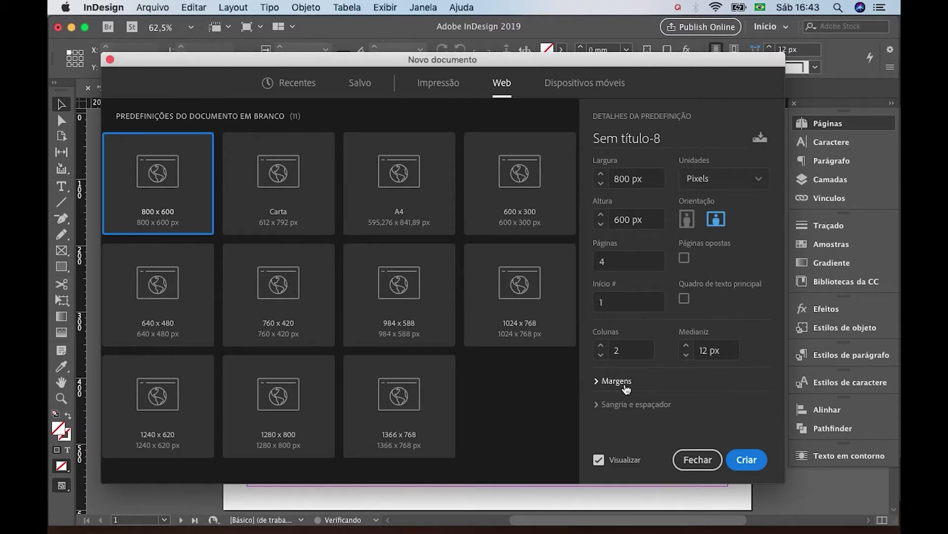
click(595, 382)
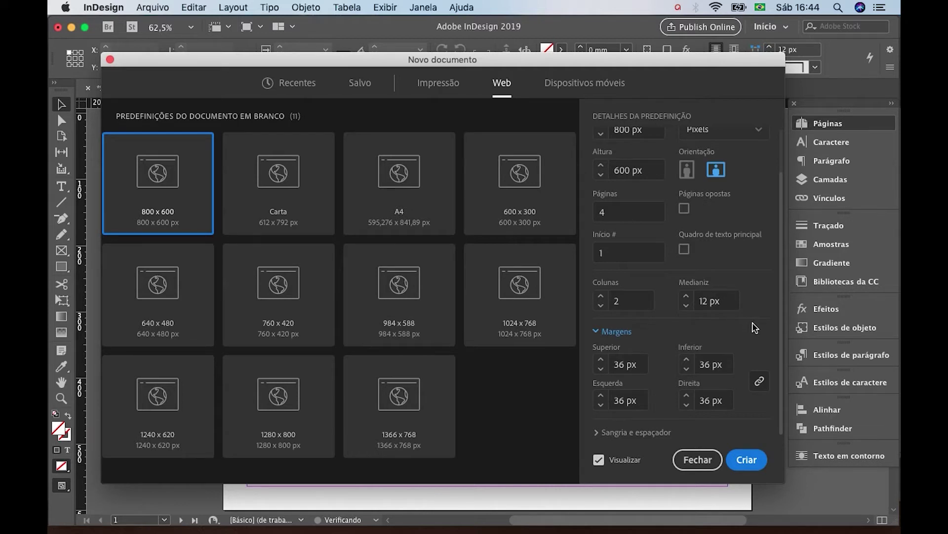
click(597, 434)
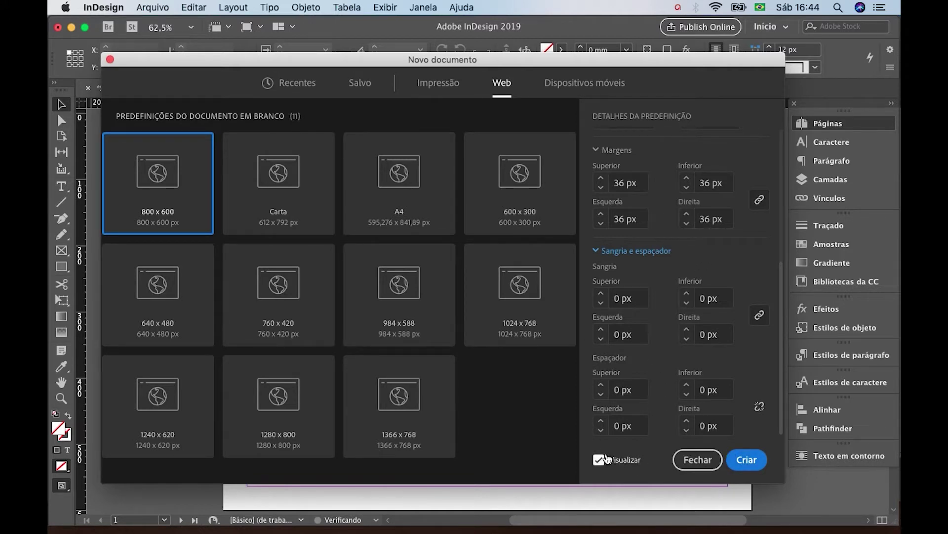
mouse_move(605, 61)
mouse_down()
mouse_move(578, 125)
mouse_move(568, 236)
mouse_move(606, 102)
mouse_move(552, 170)
mouse_move(470, 196)
mouse_move(452, 188)
mouse_move(552, 143)
mouse_move(577, 15)
mouse_move(604, 60)
mouse_up()
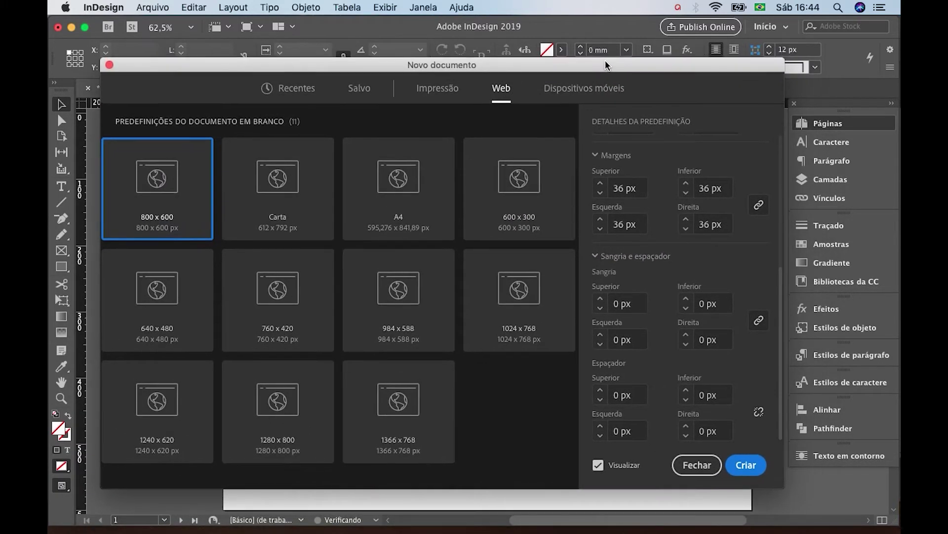
click(746, 463)
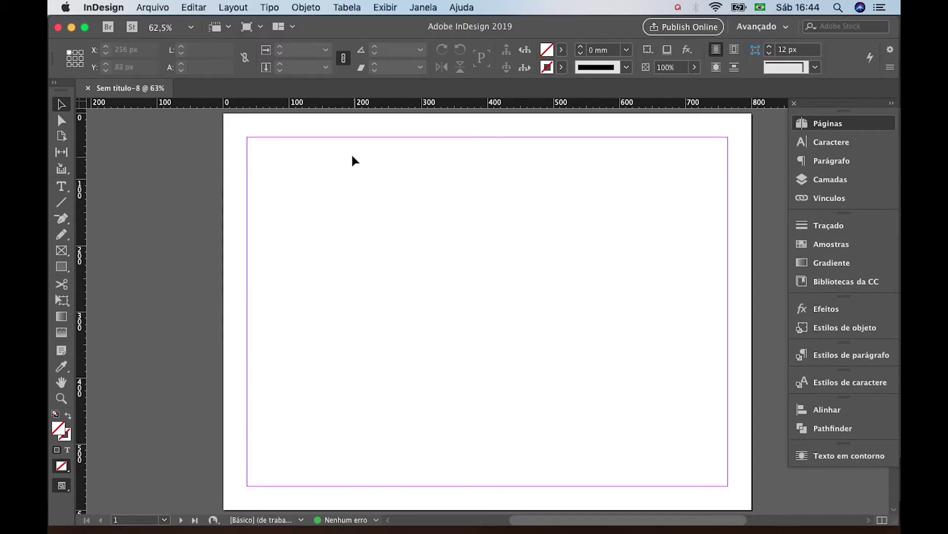
Step: Change the page's margins and columns settings to 2 columns, keeping the 36 px margins and 12 px gutter
click(237, 9)
click(236, 9)
click(237, 9)
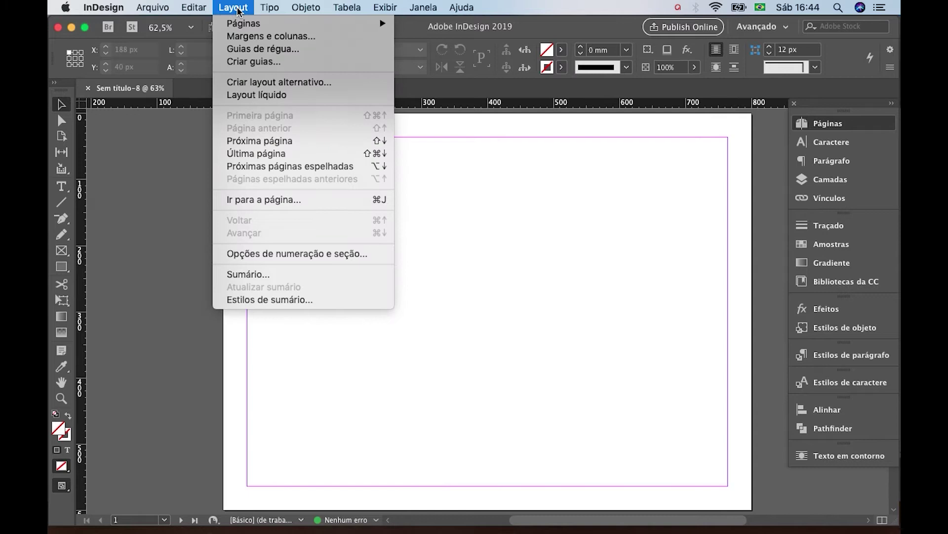
click(253, 36)
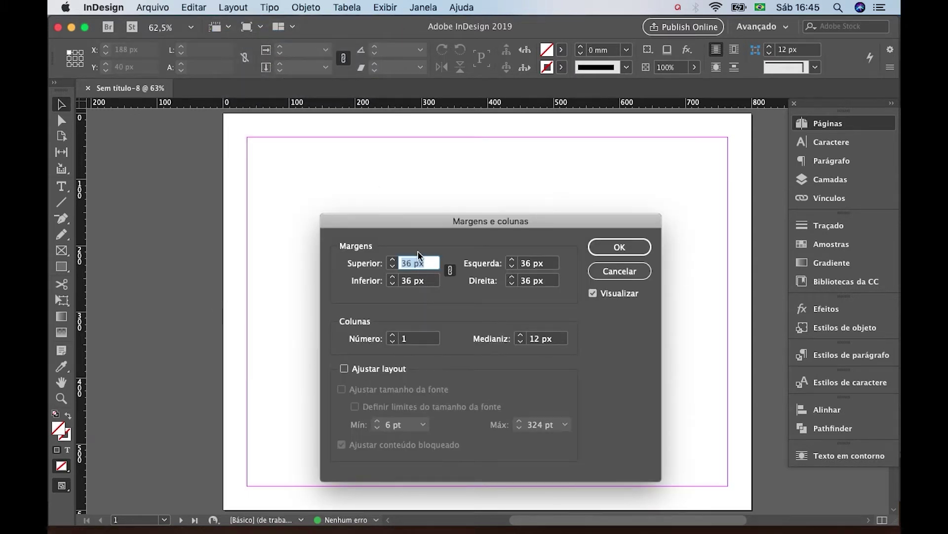
click(393, 336)
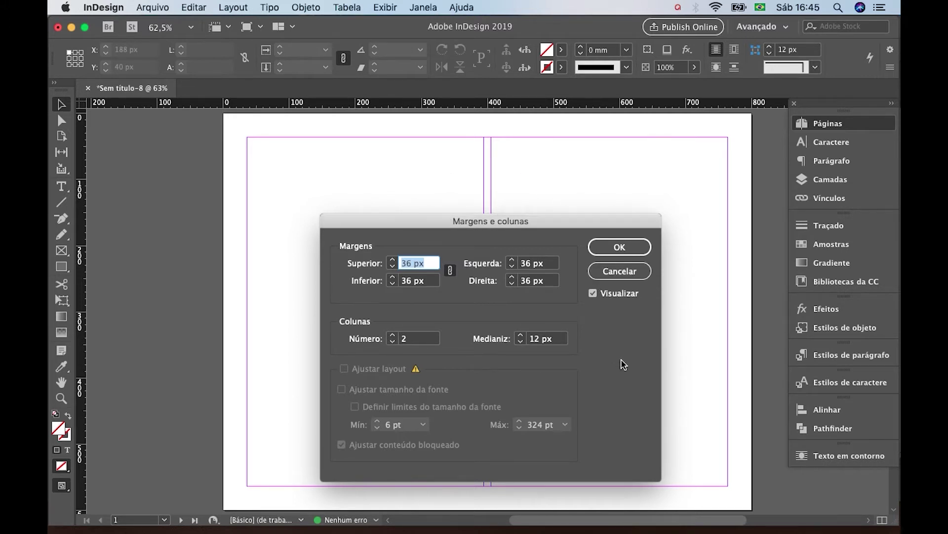
click(630, 252)
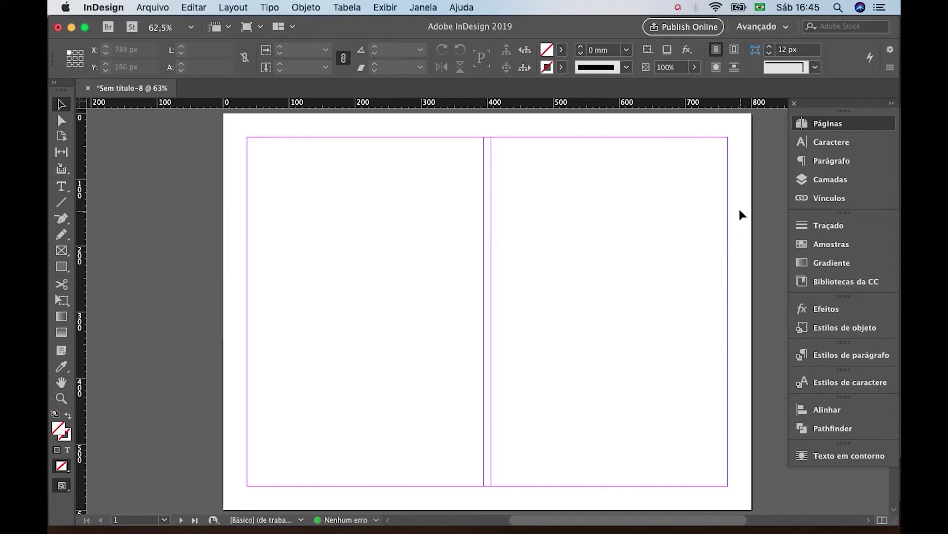
Step: Look over the document's first pages and examine their layout
key(space)
drag(722, 209, 677, 213)
key(space)
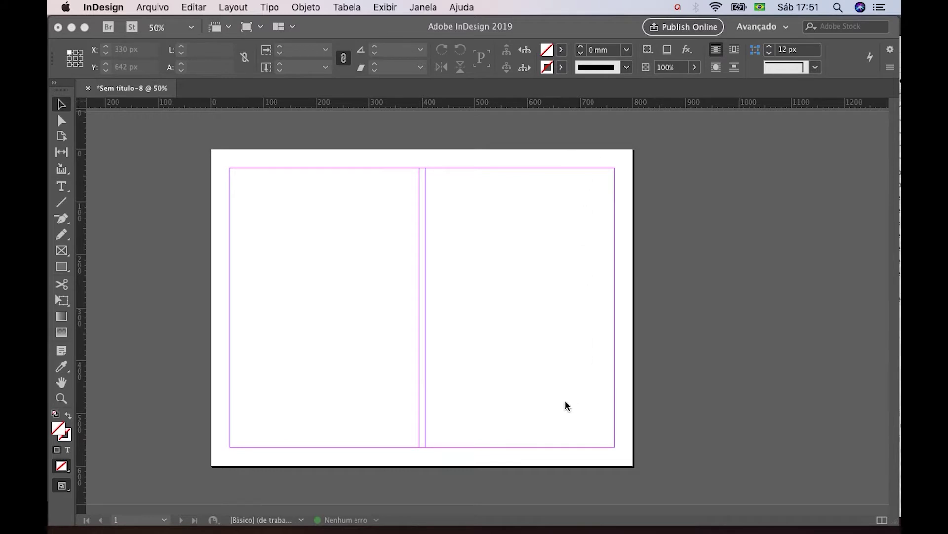
click(684, 203)
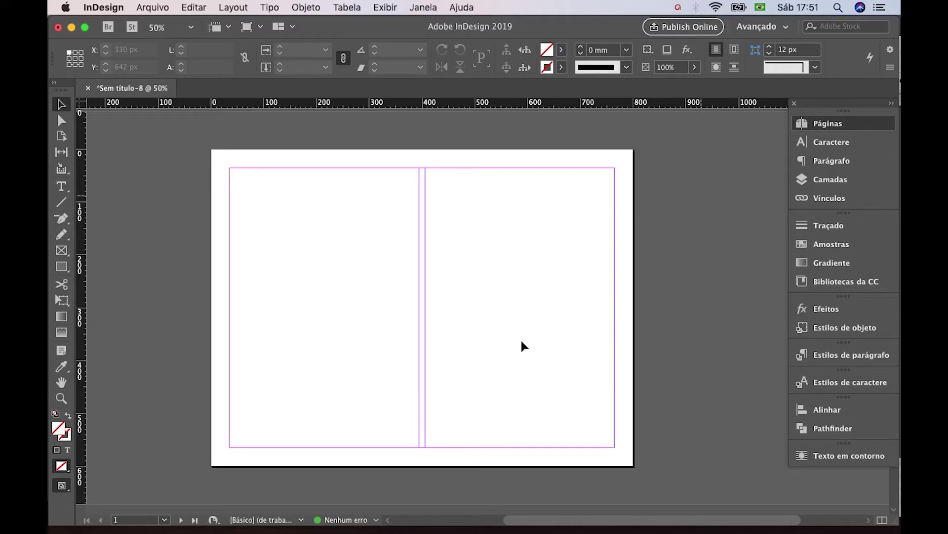
scroll(510, 371, down, 6)
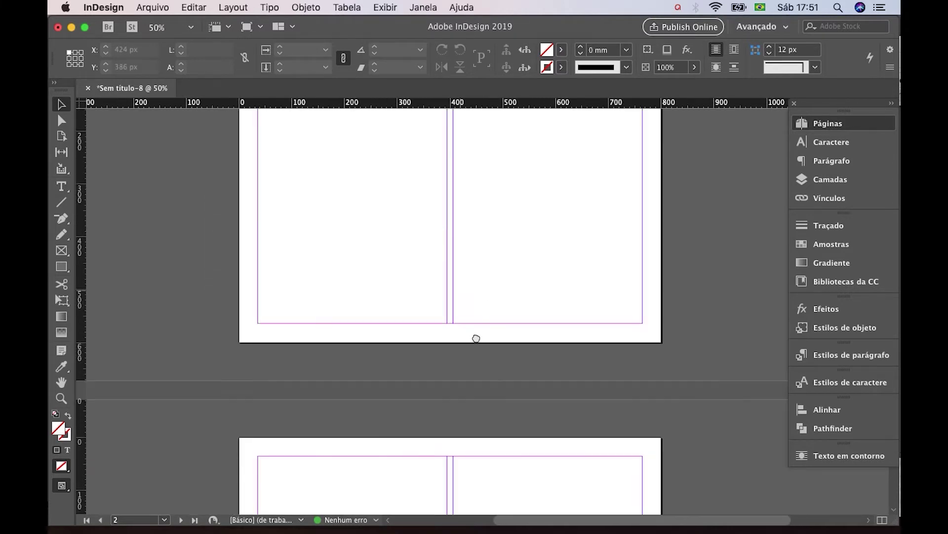
drag(448, 280, 441, 286)
drag(428, 324, 409, 420)
drag(447, 245, 454, 425)
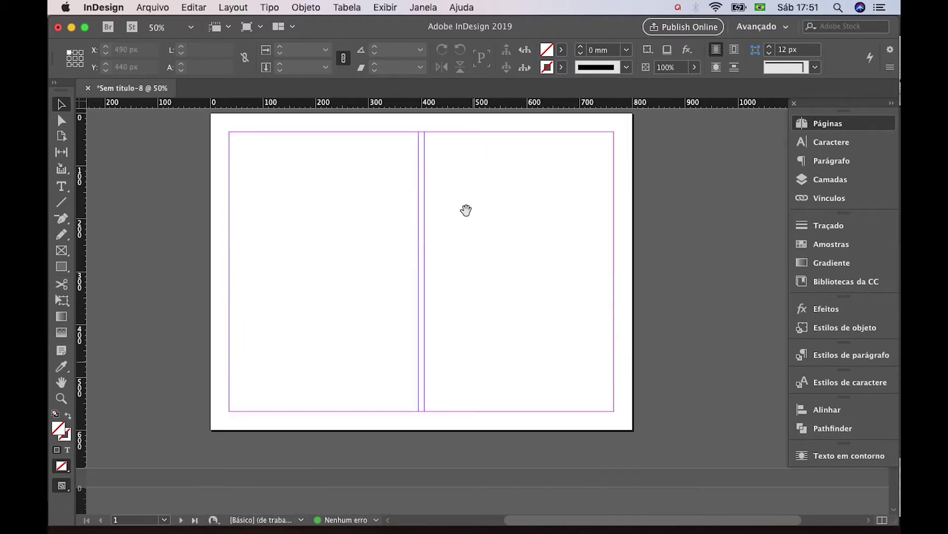
drag(474, 225, 496, 284)
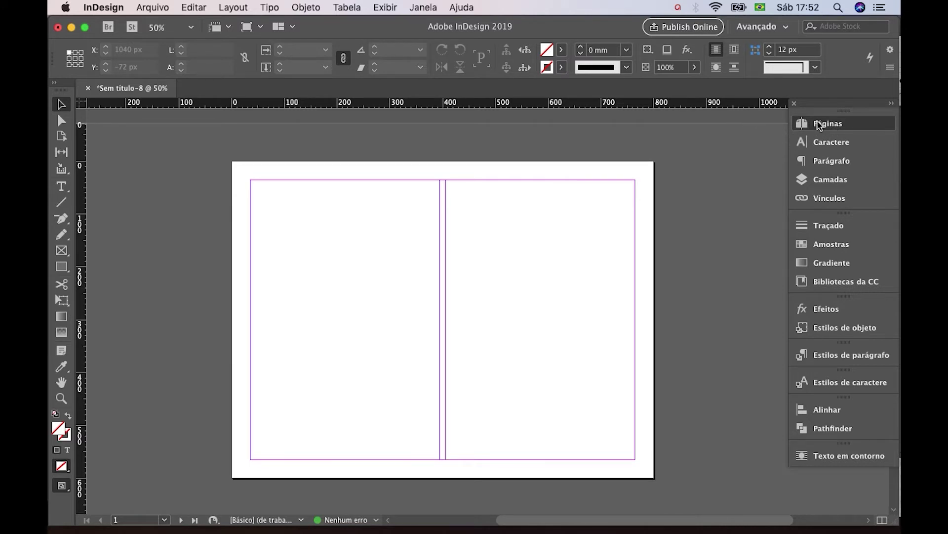
Step: Show the document's page overview with enough width to read the names, and open the A-Página-mestre master page
click(831, 128)
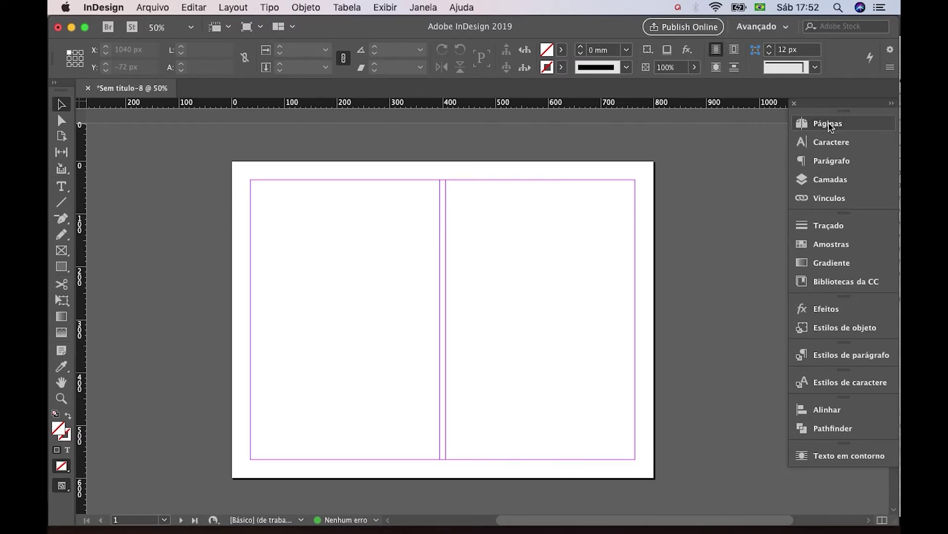
click(829, 127)
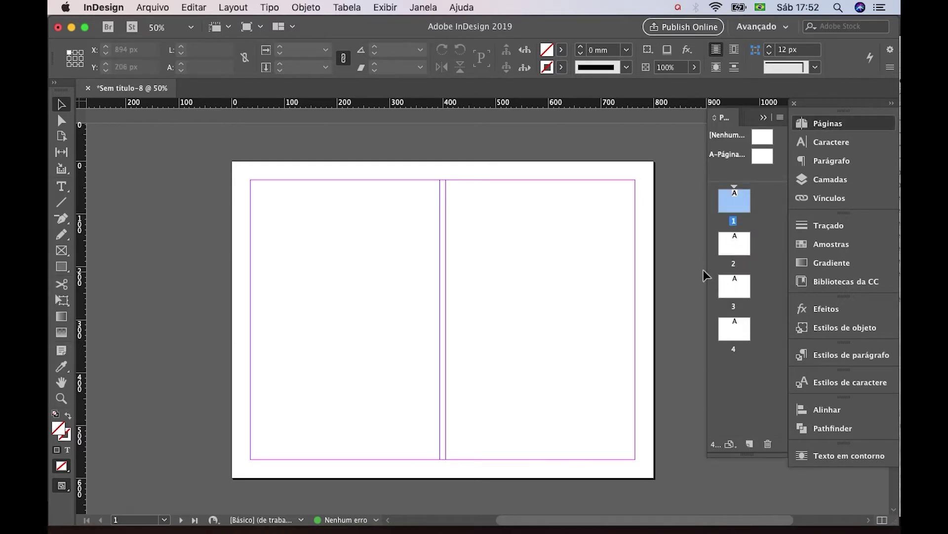
drag(707, 273, 648, 235)
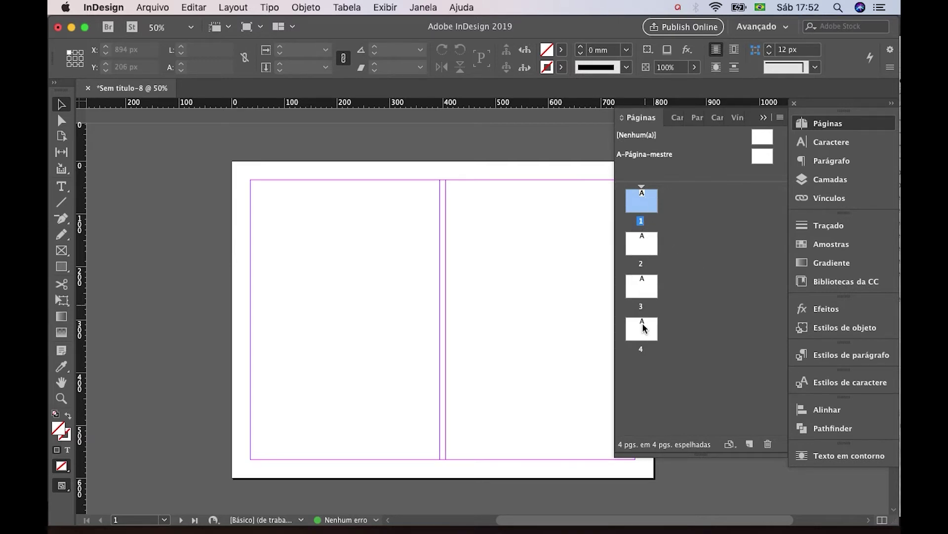
click(719, 312)
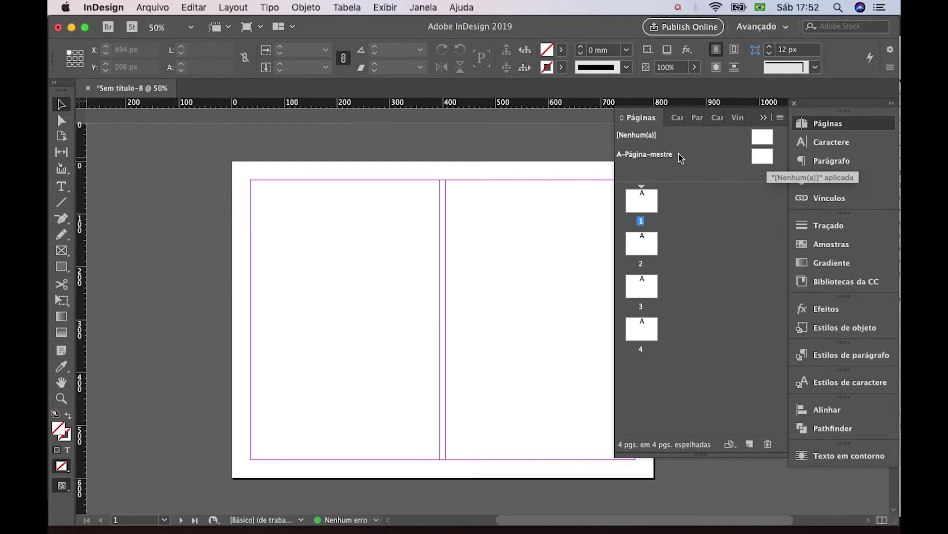
double_click(764, 158)
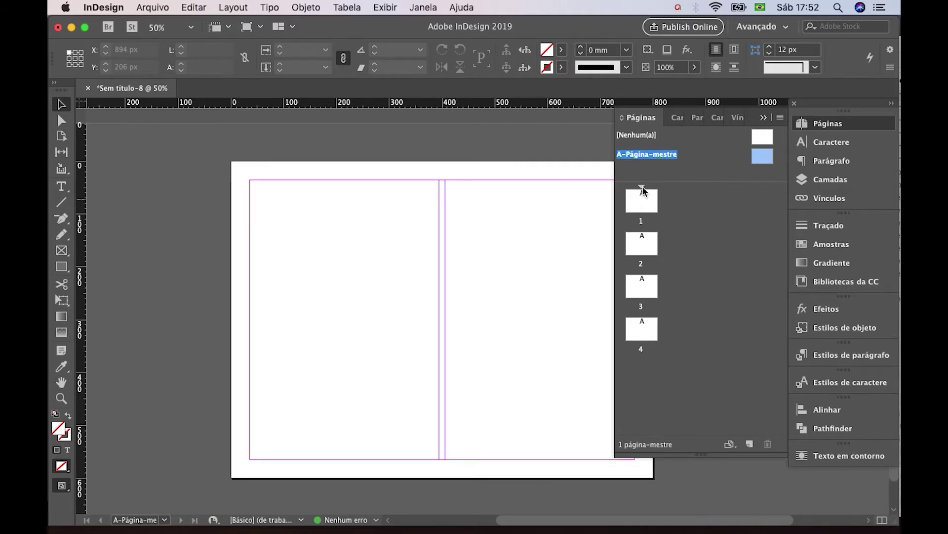
Step: Draw a rectangle of about 148 x 208 px in the first column of the A-Página-mestre master and fill it with Ciano RGB
double_click(764, 160)
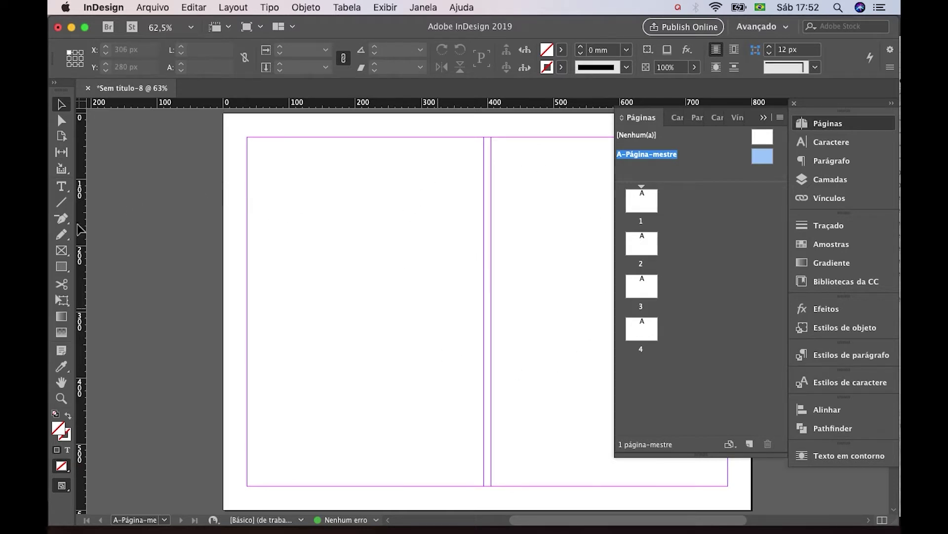
click(61, 266)
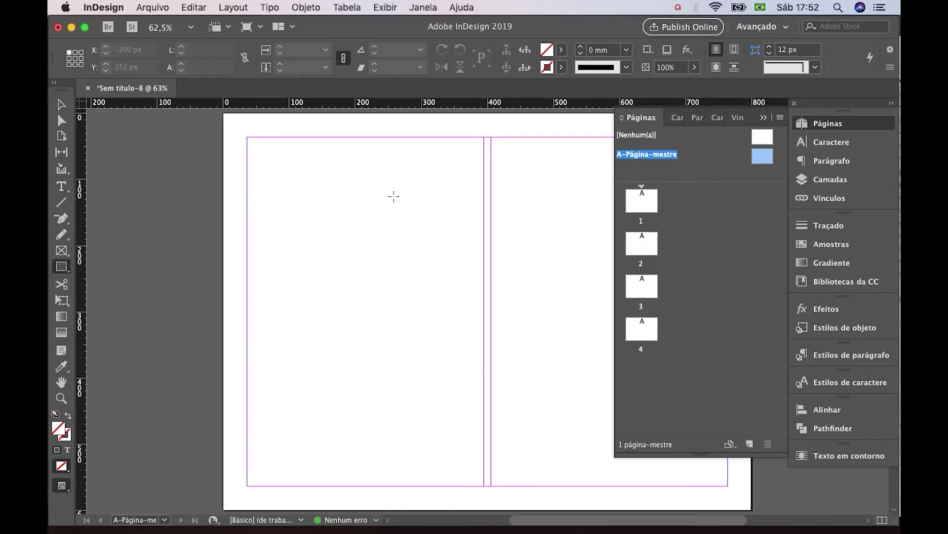
drag(386, 186, 483, 324)
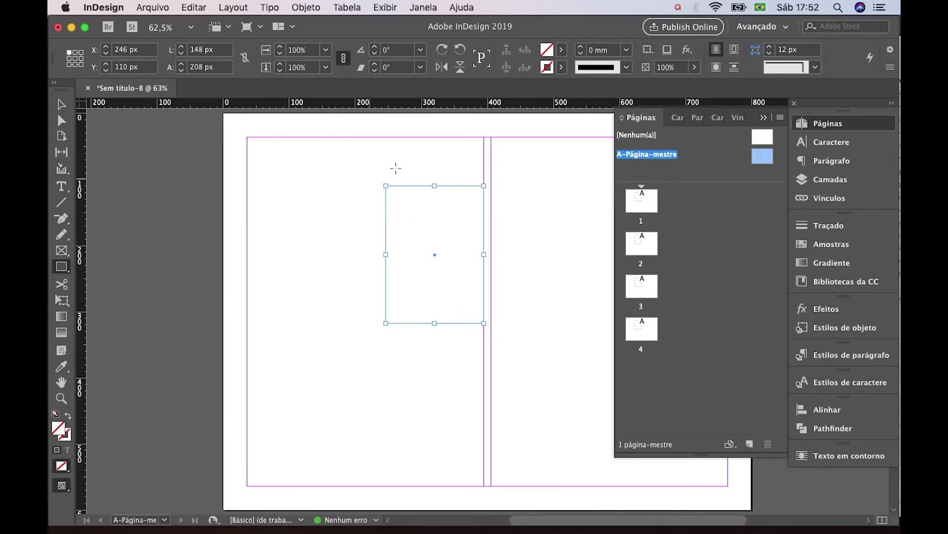
click(562, 50)
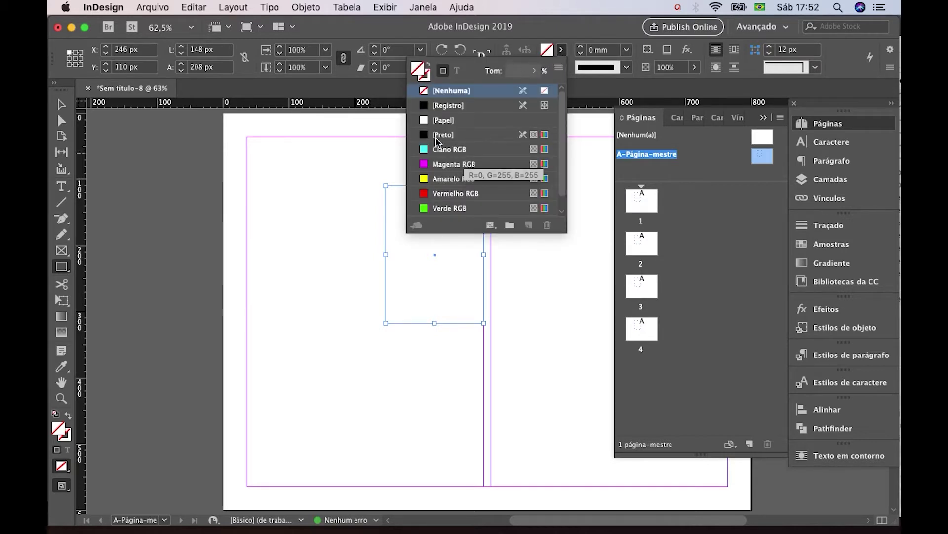
click(468, 153)
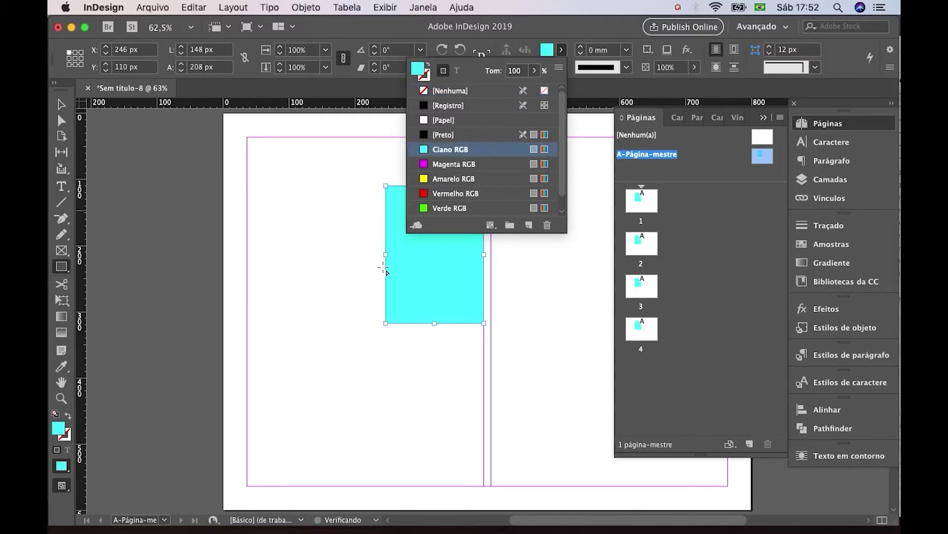
Step: Reposition the cyan rectangle within the first column of the A master to about X 106 px, Y 106 px
click(61, 105)
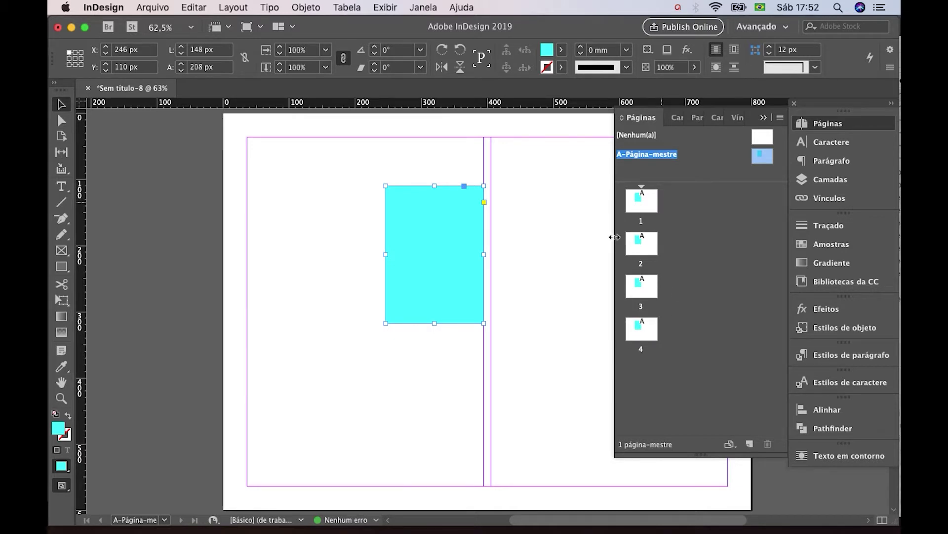
drag(457, 224, 438, 240)
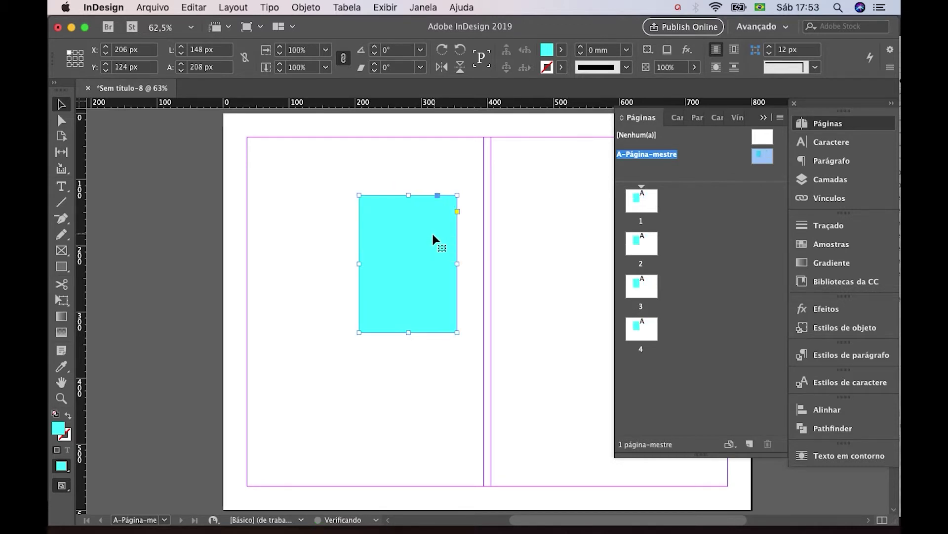
drag(386, 211, 339, 207)
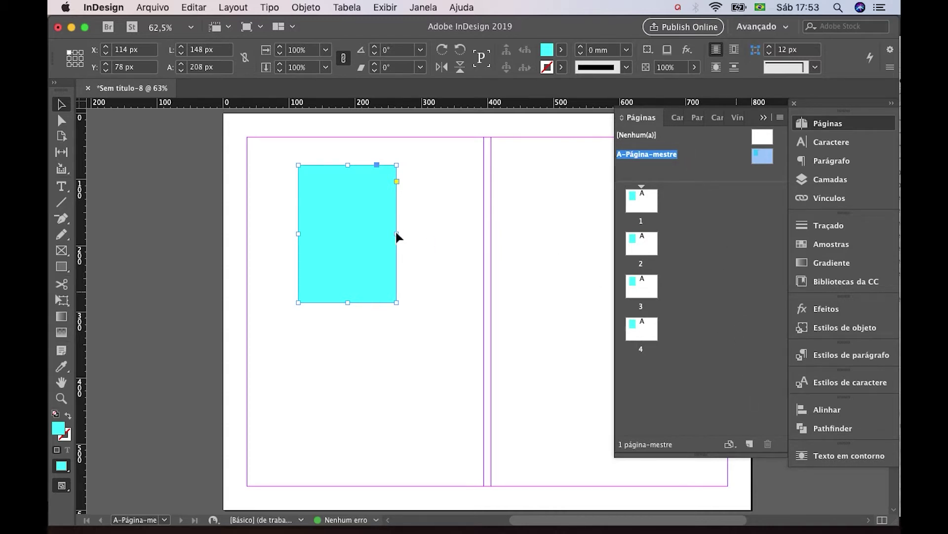
key(super+z)
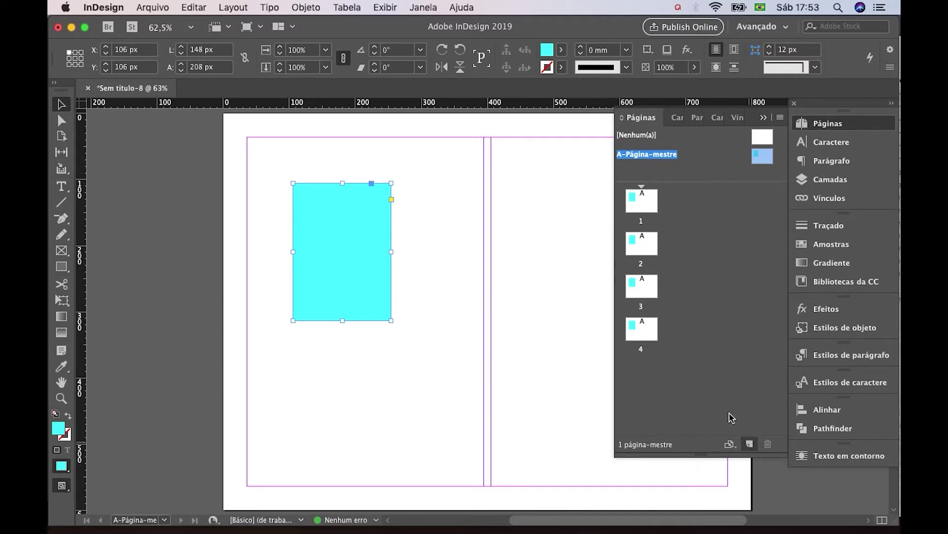
Step: Add a second master page and draw an ellipse of about 190 x 252 px in its first column, filled with [Preto]
click(750, 444)
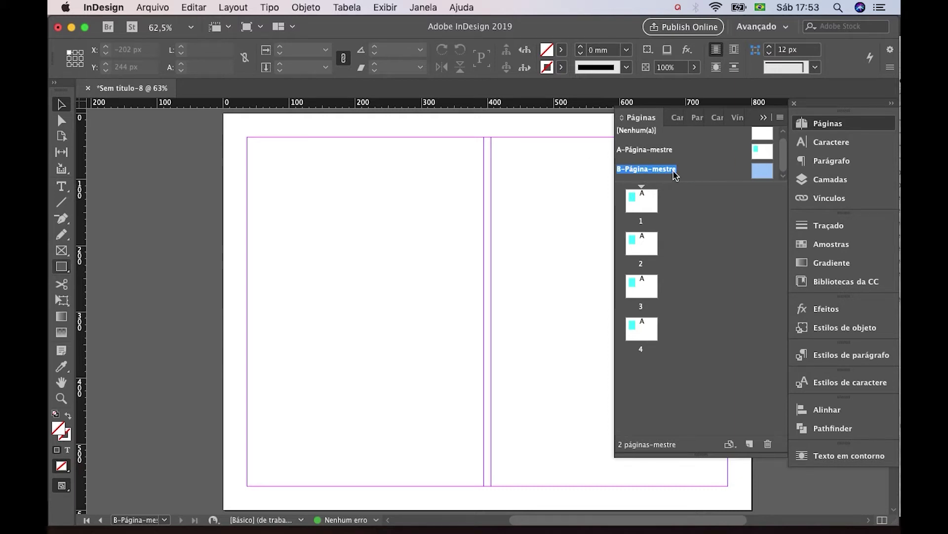
click(64, 271)
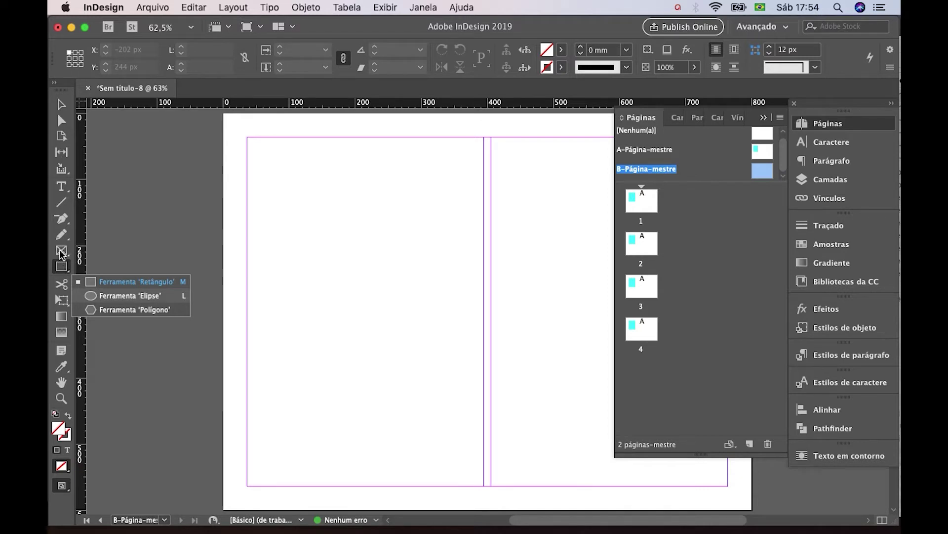
click(111, 296)
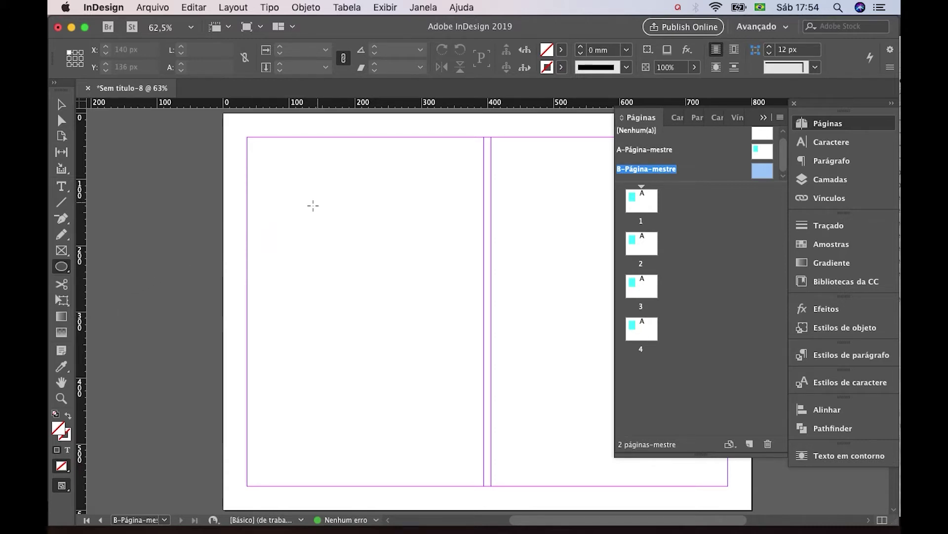
drag(316, 201, 440, 365)
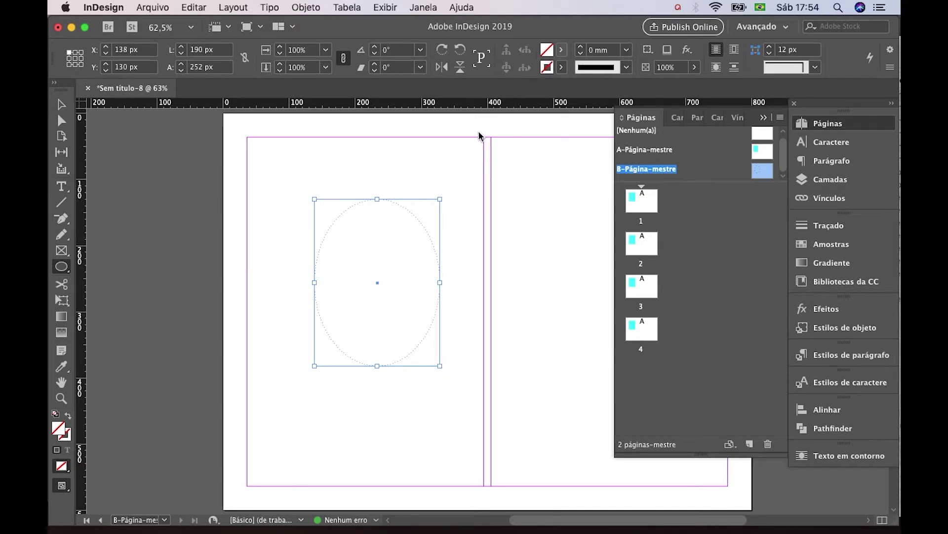
click(561, 49)
click(444, 135)
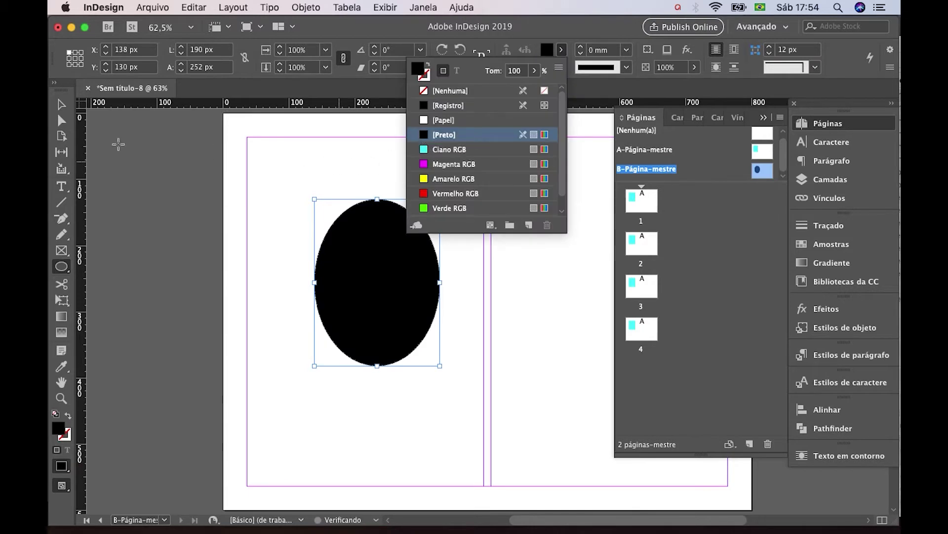
Step: Move the black ellipse on the B master to about X 138 px, Y 102 px and deselect it
click(61, 104)
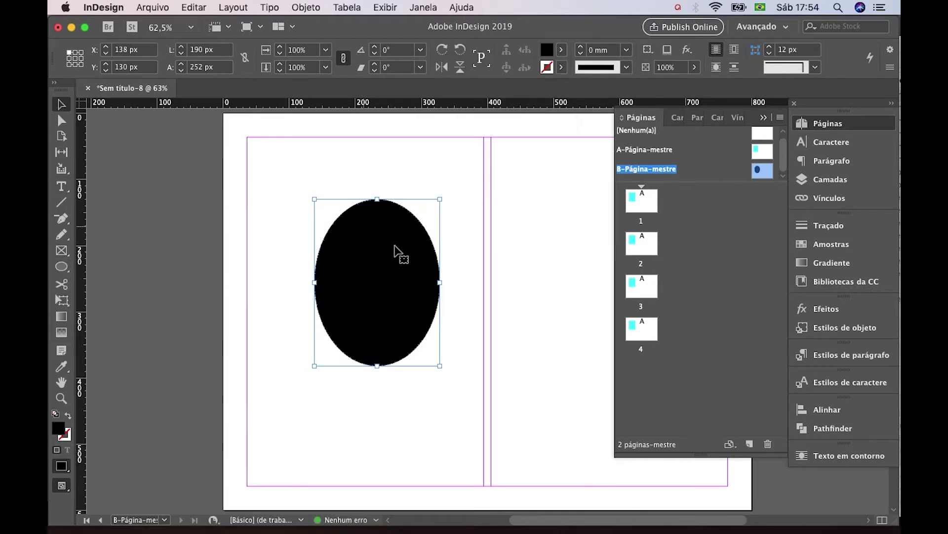
drag(394, 245, 442, 241)
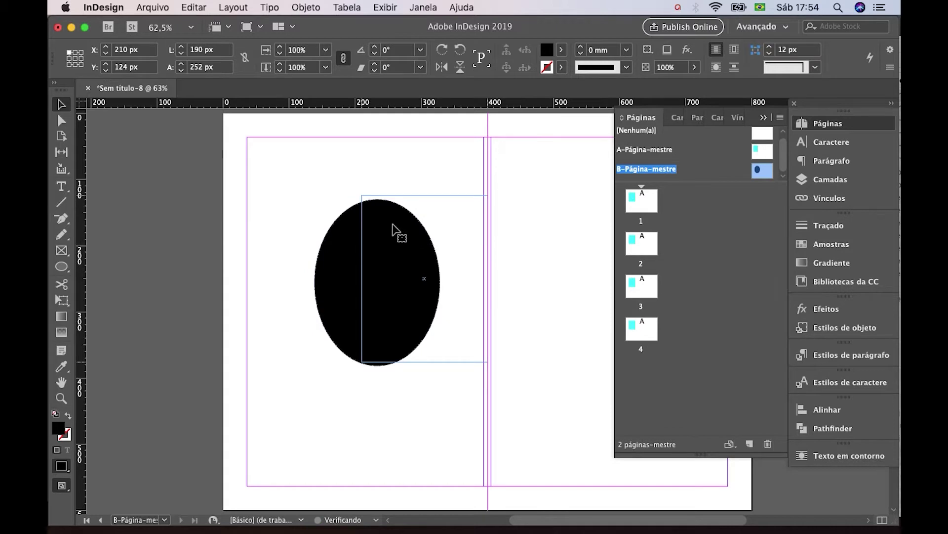
drag(392, 224, 394, 227)
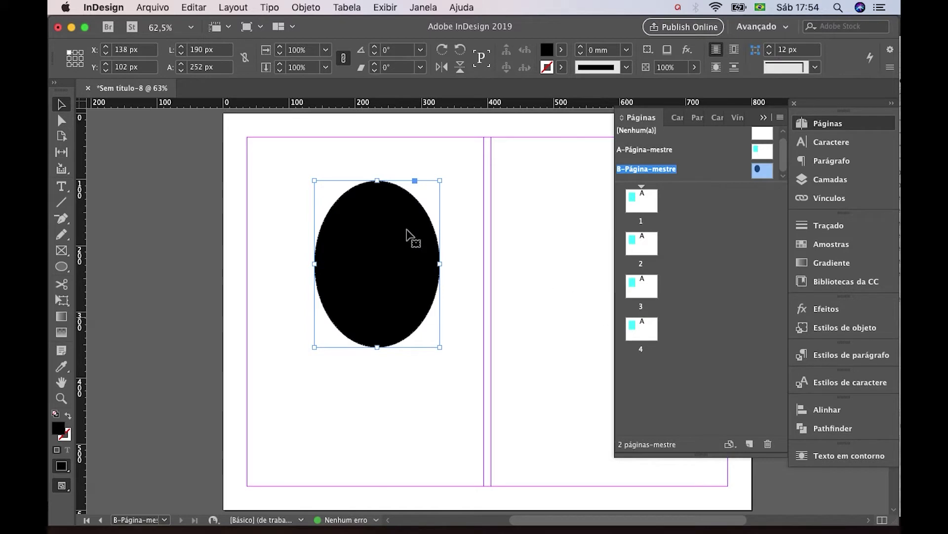
click(469, 212)
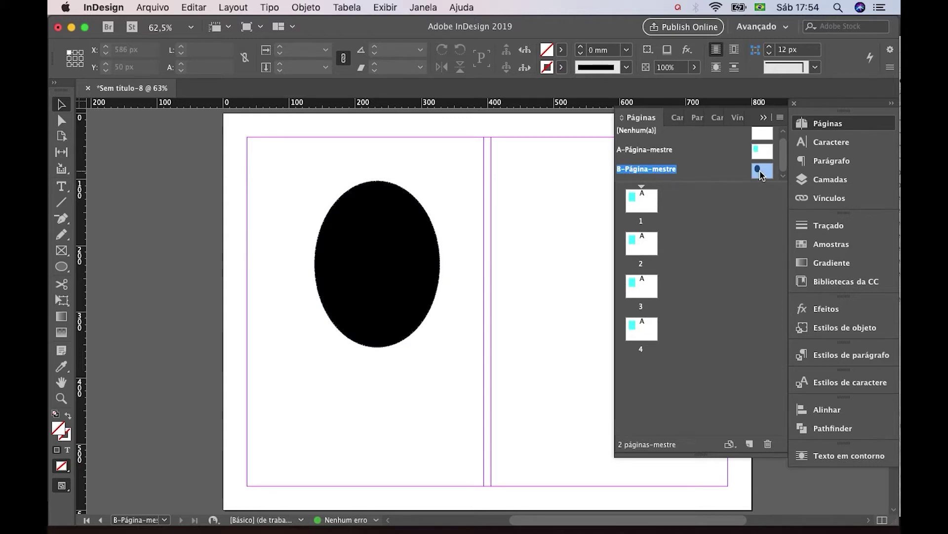
Step: Apply the B-Página-mestre master to document page 2
drag(762, 170, 650, 251)
click(652, 202)
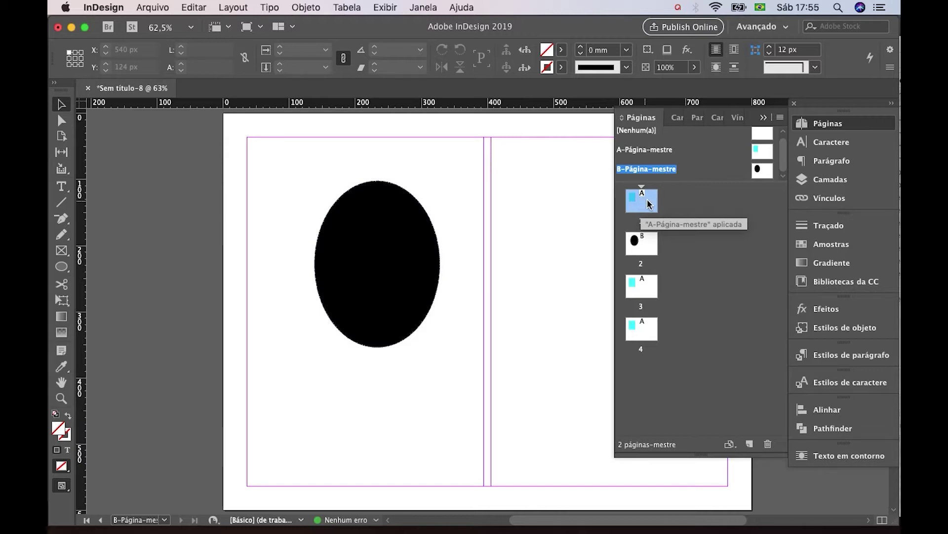
Step: Open document page 1 and try to select and move the cyan rectangle that comes from its master
double_click(637, 216)
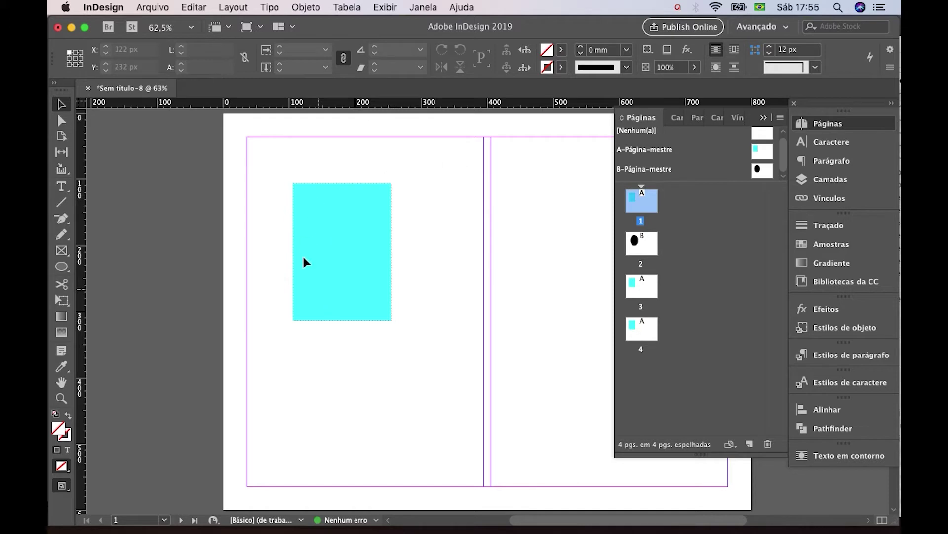
drag(418, 171, 363, 190)
drag(417, 263, 360, 369)
drag(359, 304, 376, 260)
click(645, 247)
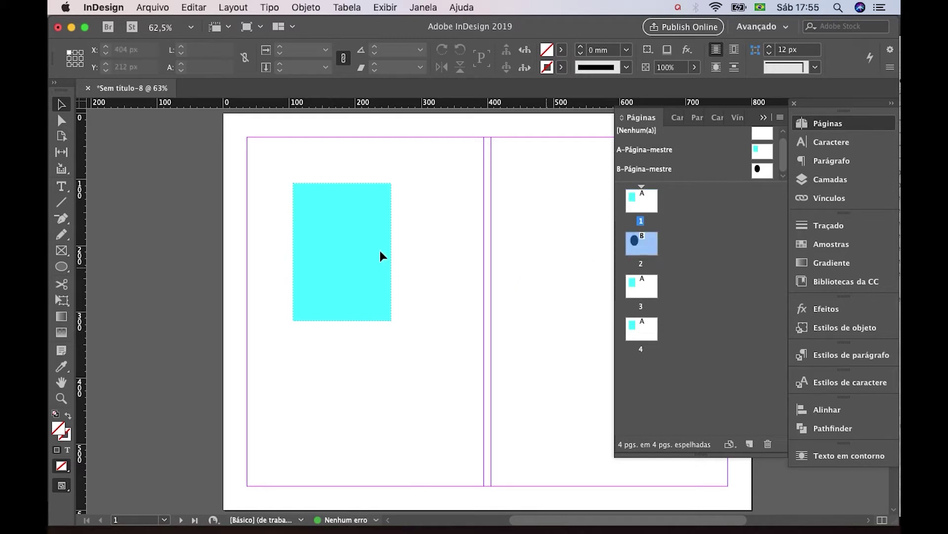
click(642, 220)
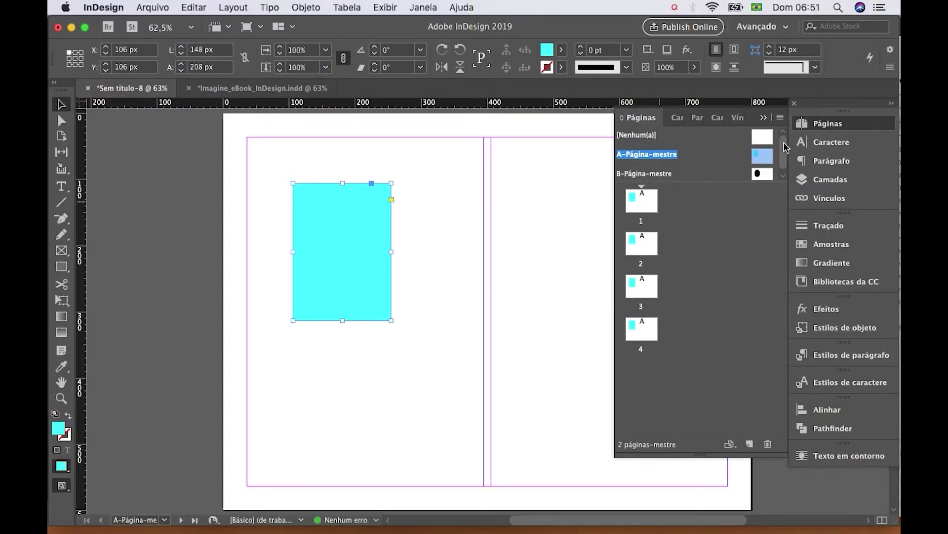
Step: Delete the cyan rectangle from the A-Página-mestre master page
drag(784, 147, 783, 160)
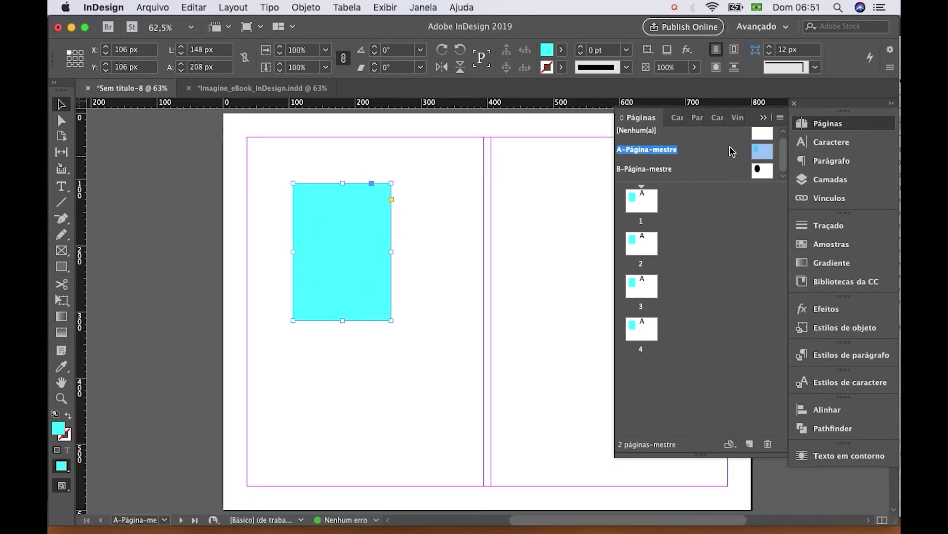
click(421, 214)
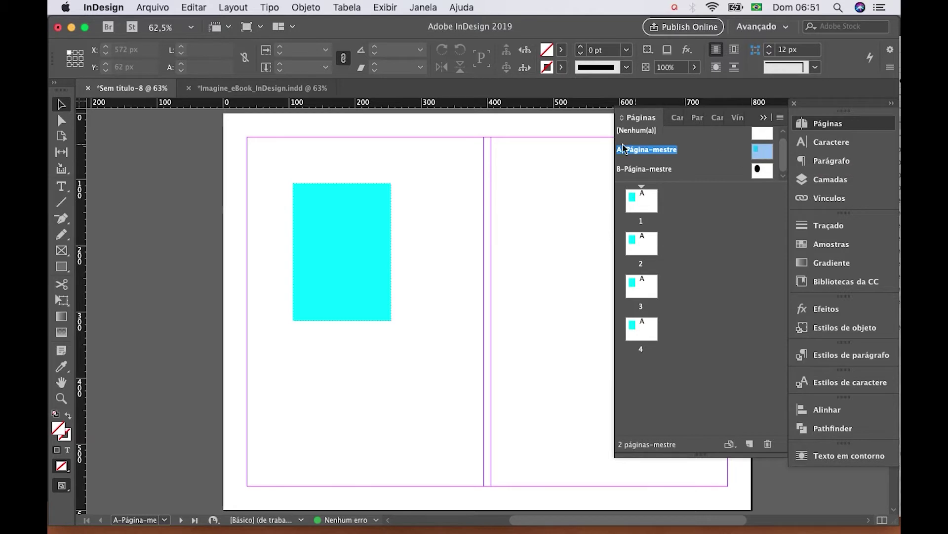
click(375, 232)
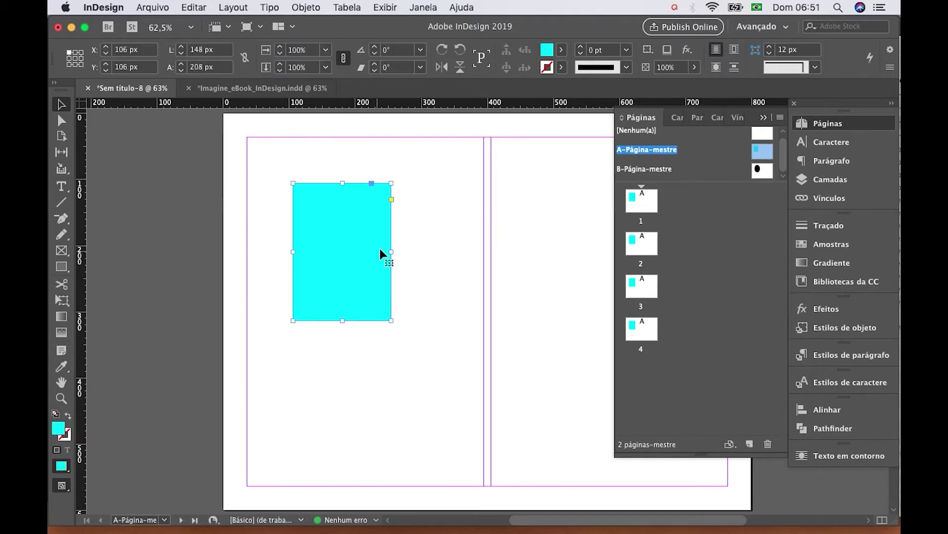
key(Delete)
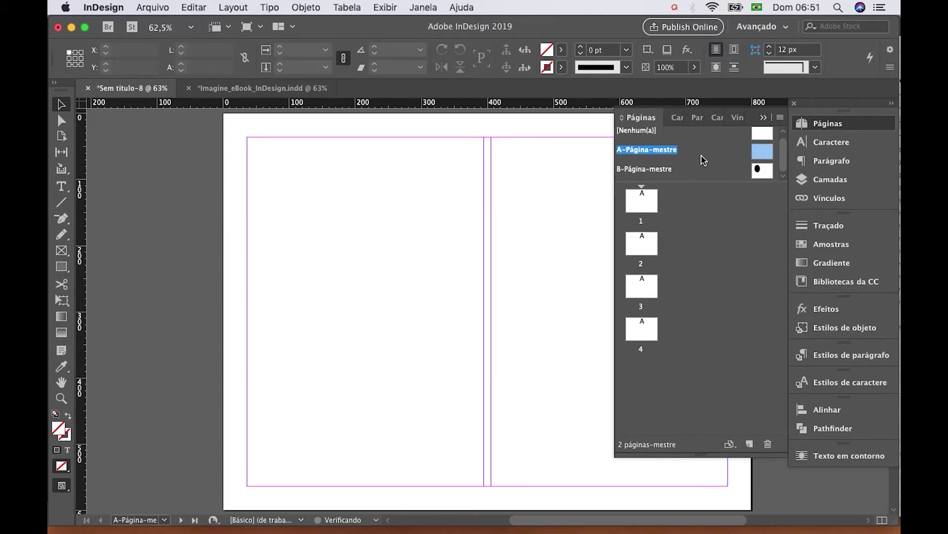
Step: Delete the black ellipse from the B-Página-mestre master, and remove that master page from the document
double_click(756, 170)
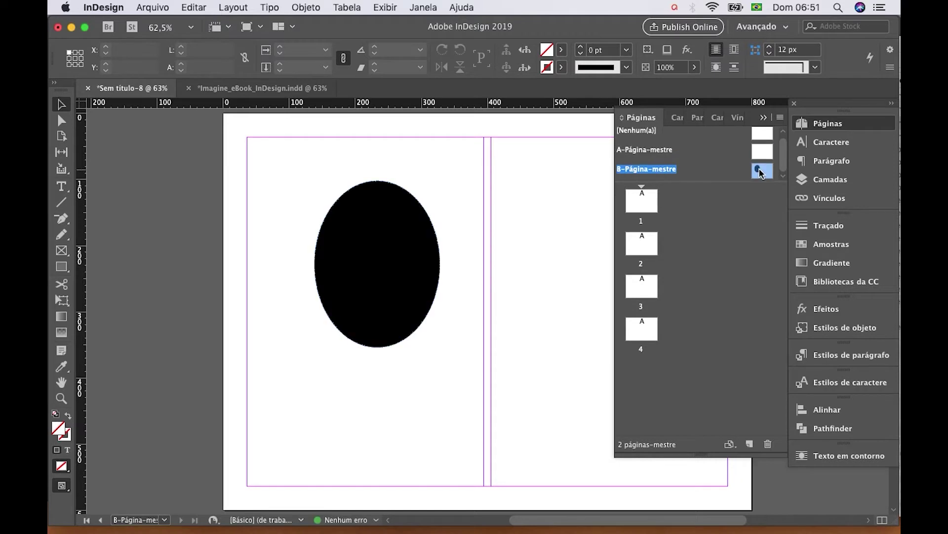
click(427, 237)
key(Delete)
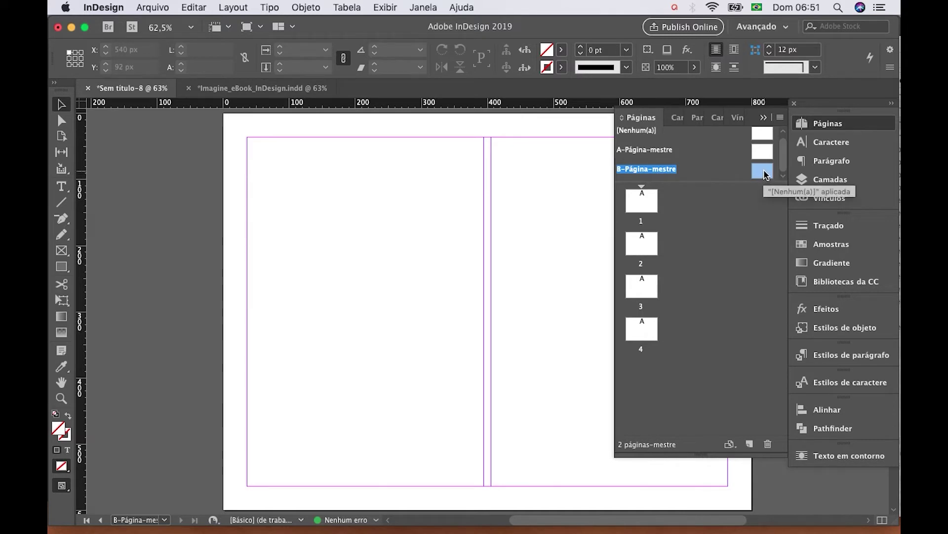
drag(765, 173, 767, 442)
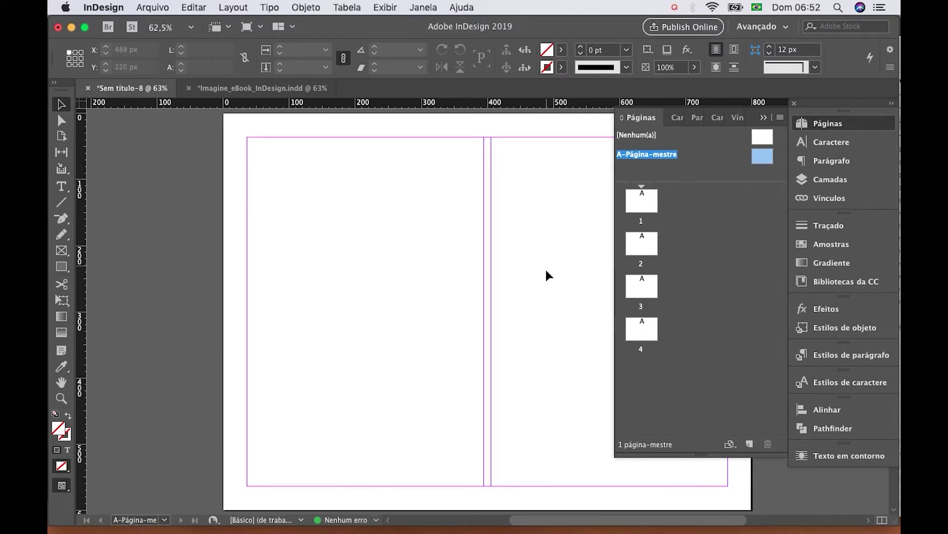
Step: Draw a text frame about 31 x 26 px just below the lower-right margin corner of the A-Página-mestre master page
drag(550, 311, 417, 275)
click(61, 398)
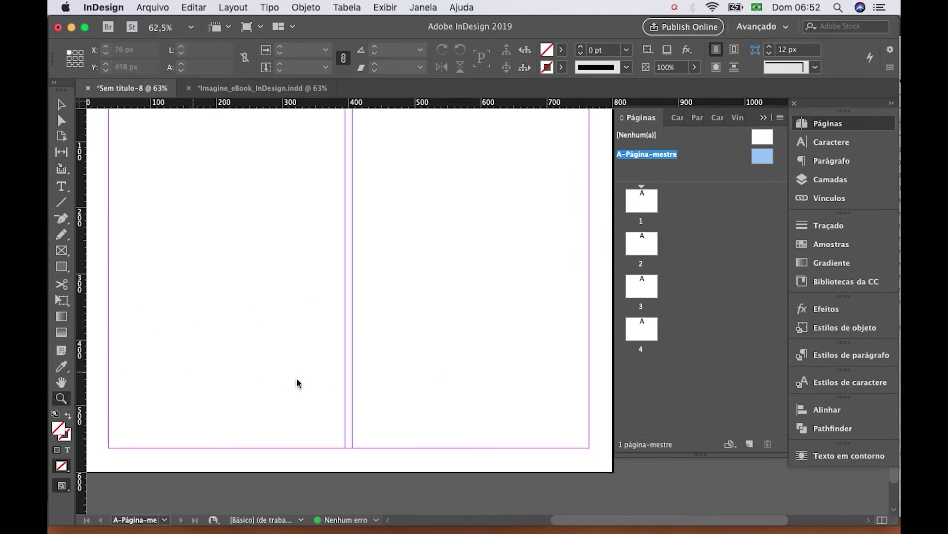
drag(482, 404, 670, 508)
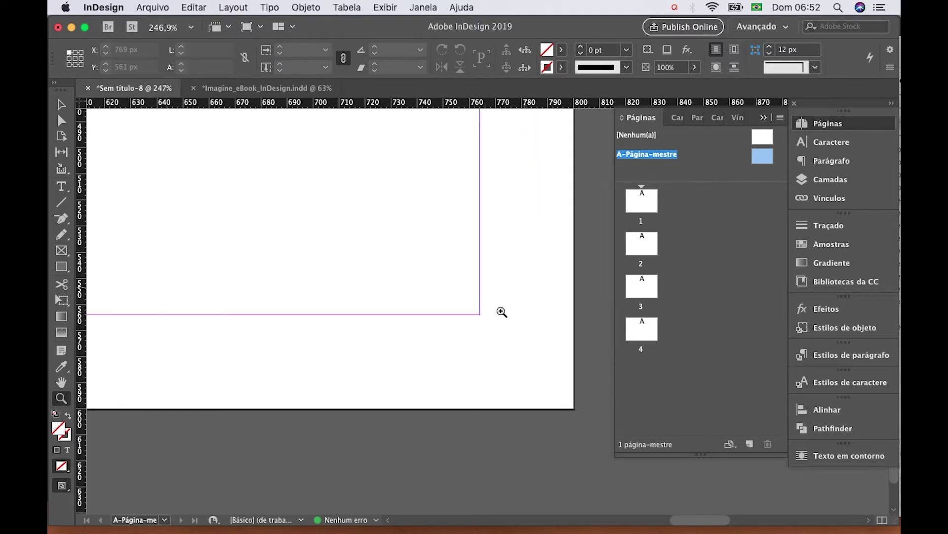
scroll(524, 321, left, 3)
scroll(524, 321, up, 1)
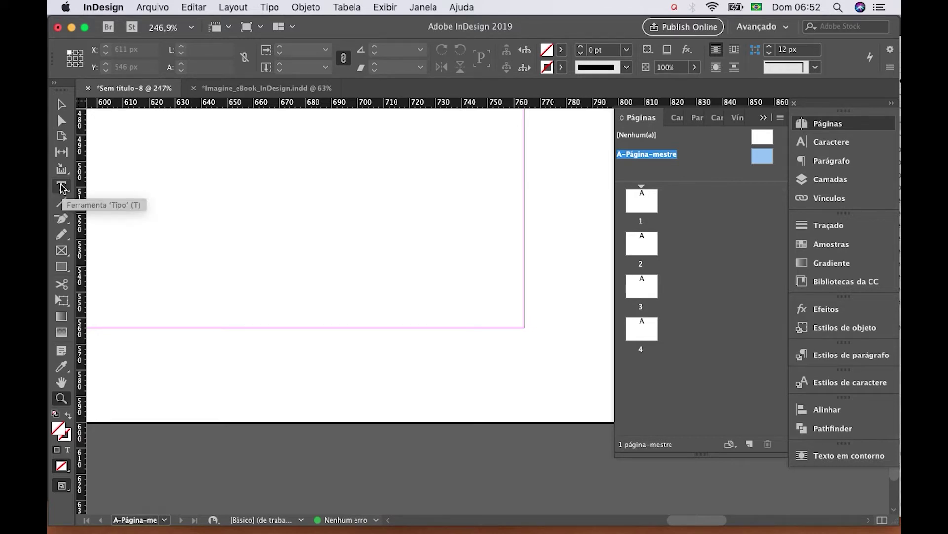
click(61, 187)
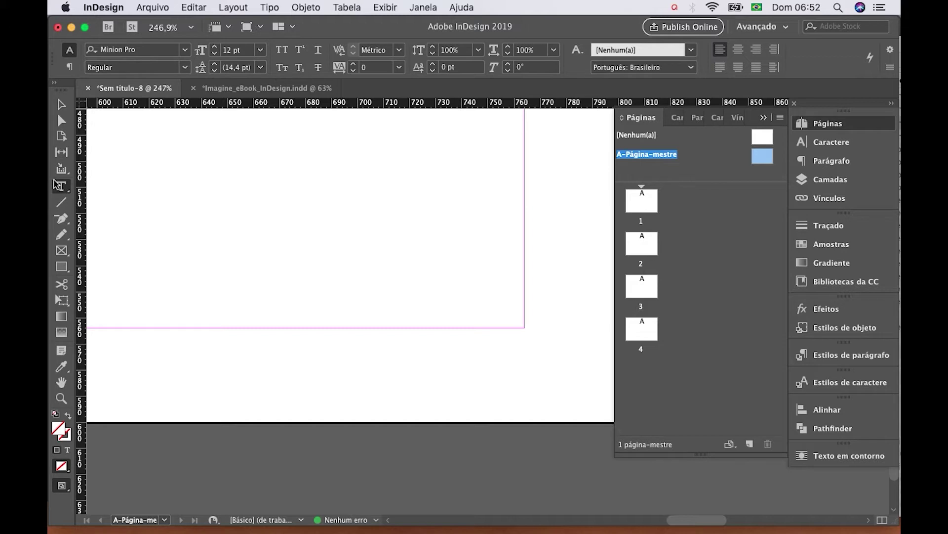
click(422, 8)
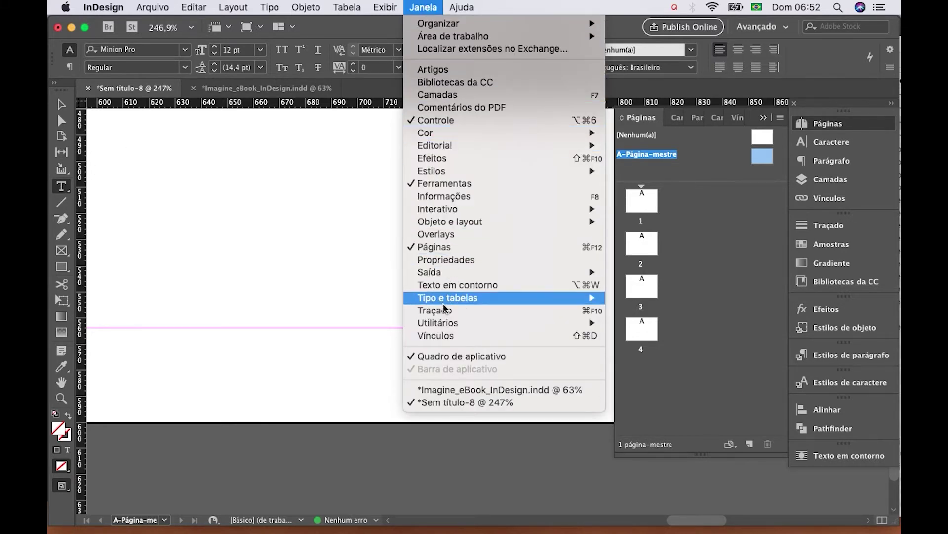
mouse_move(449, 304)
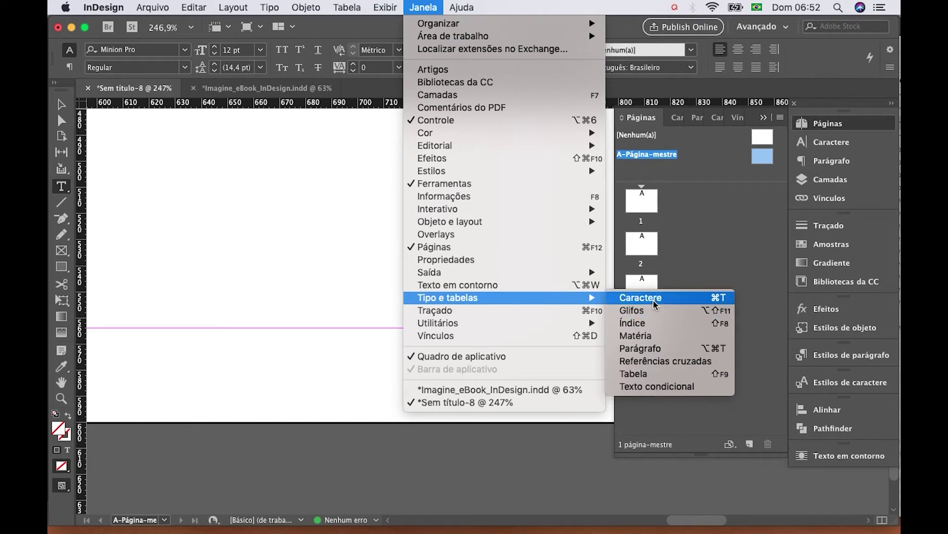
click(727, 242)
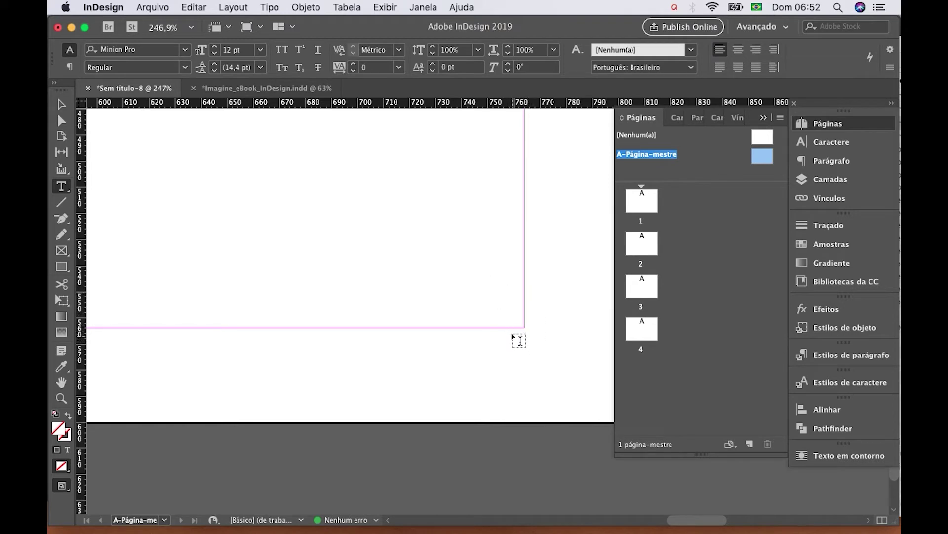
mouse_move(512, 332)
mouse_down()
mouse_move(533, 388)
mouse_move(578, 393)
mouse_move(565, 362)
mouse_move(548, 354)
mouse_up()
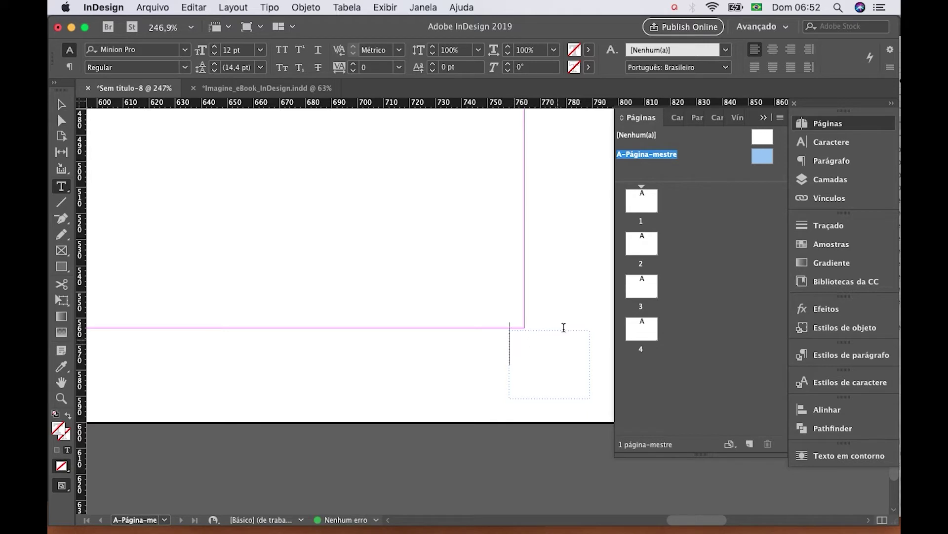
Step: Insert the current page number marker (Número da página atual) into the new text frame
right_click(519, 345)
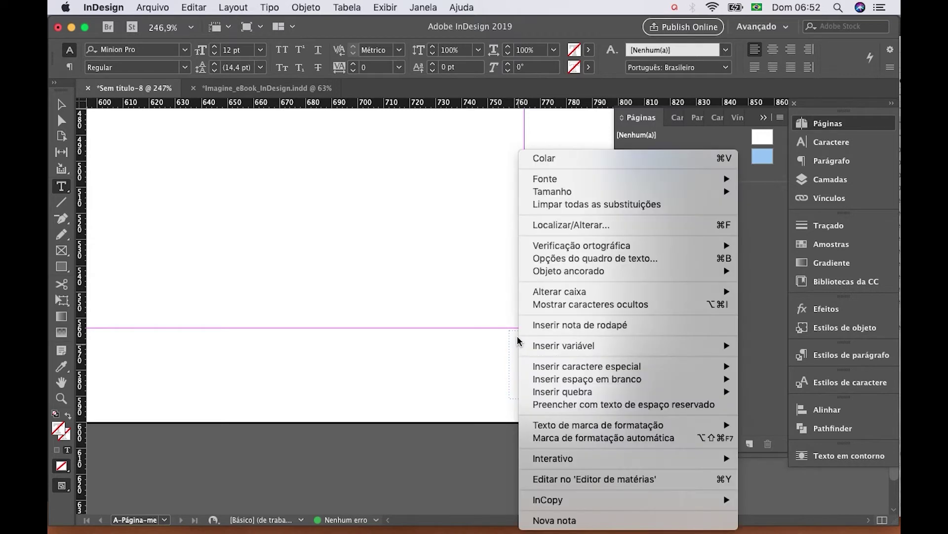
mouse_move(539, 368)
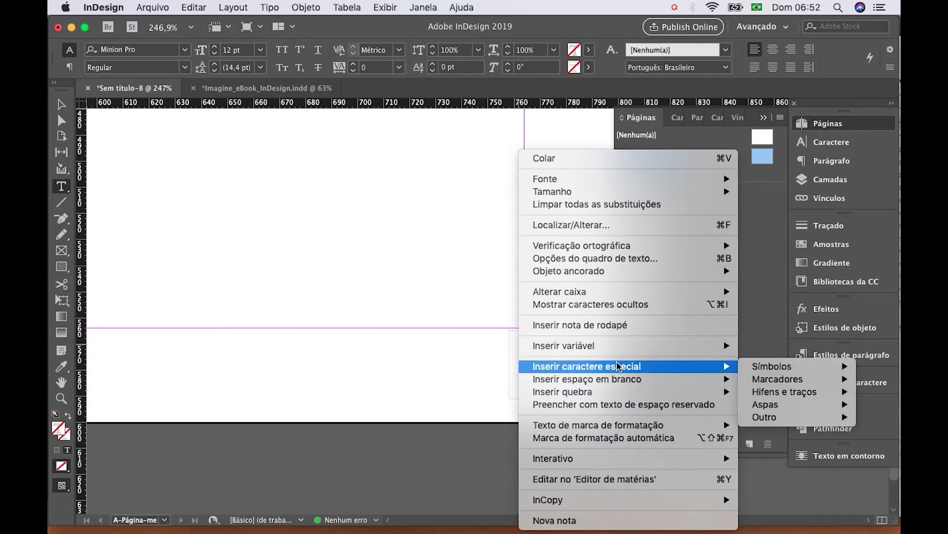
mouse_move(758, 380)
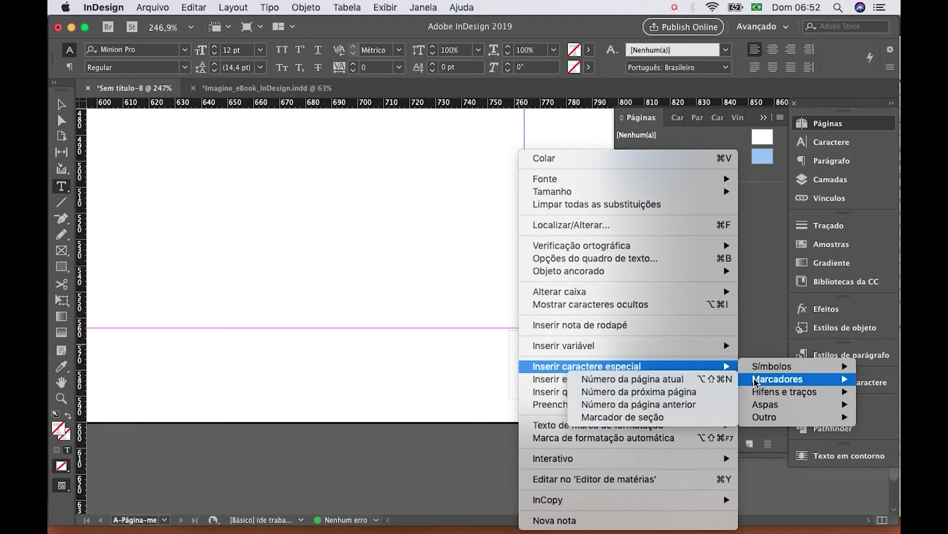
click(678, 382)
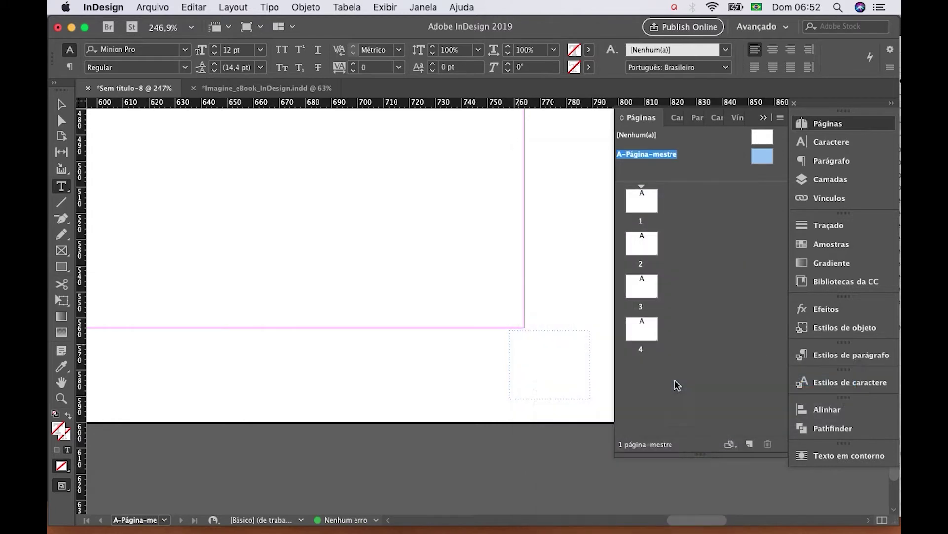
drag(528, 346, 511, 344)
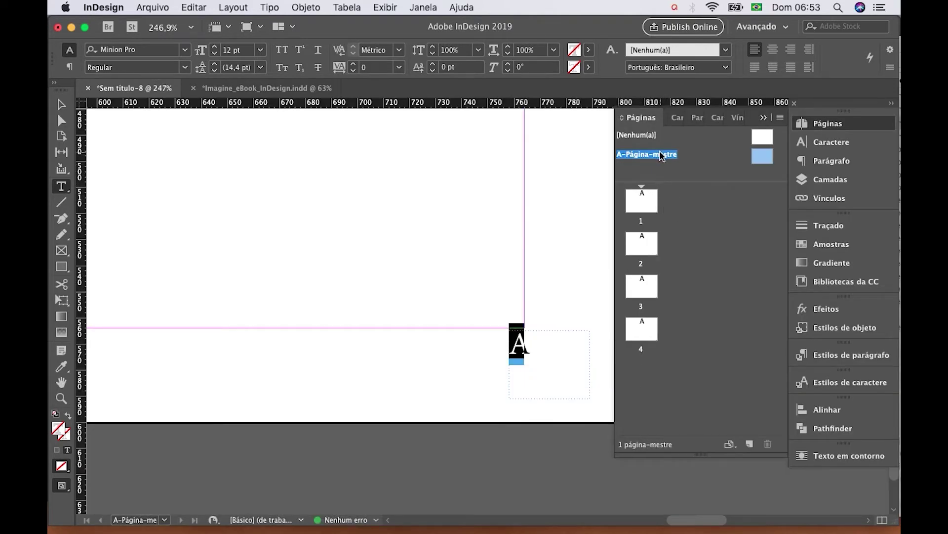
click(530, 345)
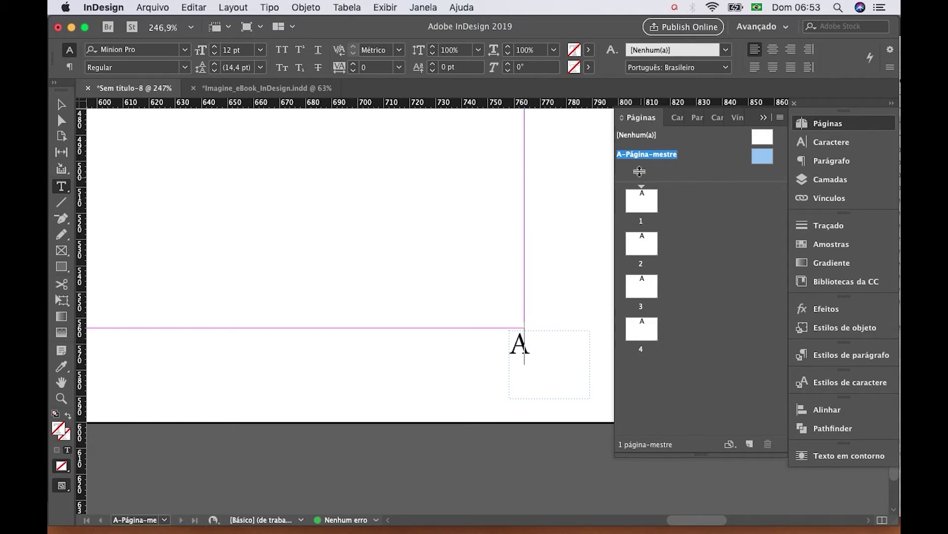
Step: Shrink the page number's text frame to about 29 x 17 px, keeping its upper-left corner in place
key(Escape)
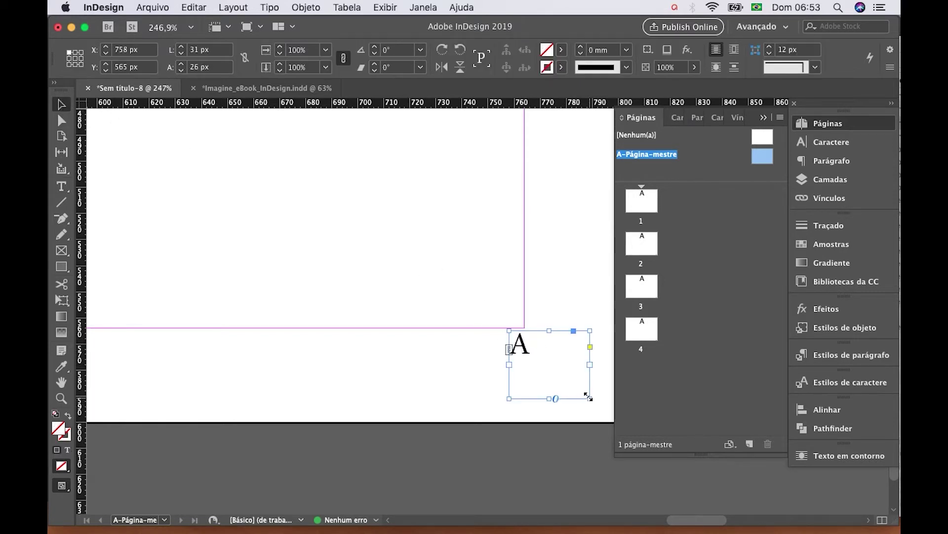
drag(589, 397, 579, 366)
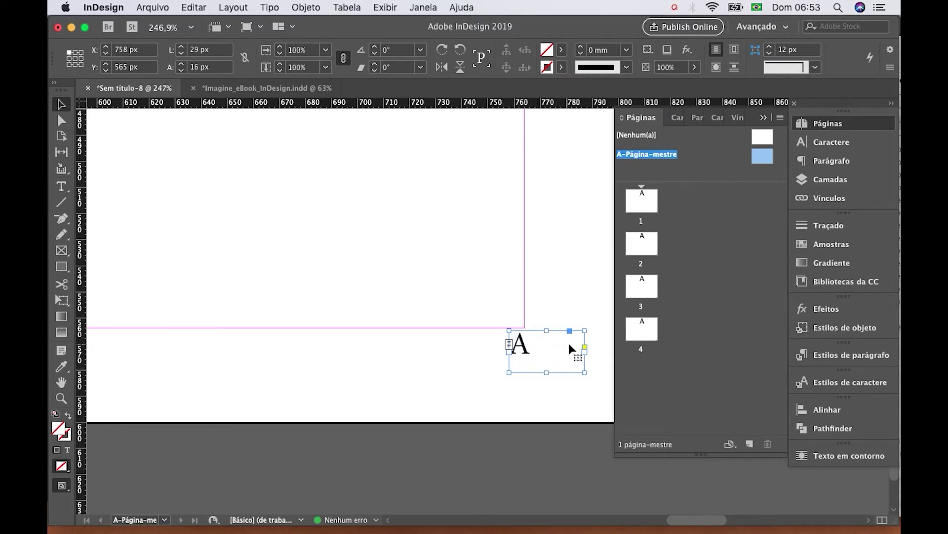
mouse_move(585, 372)
mouse_down()
mouse_move(539, 368)
mouse_move(584, 375)
mouse_up()
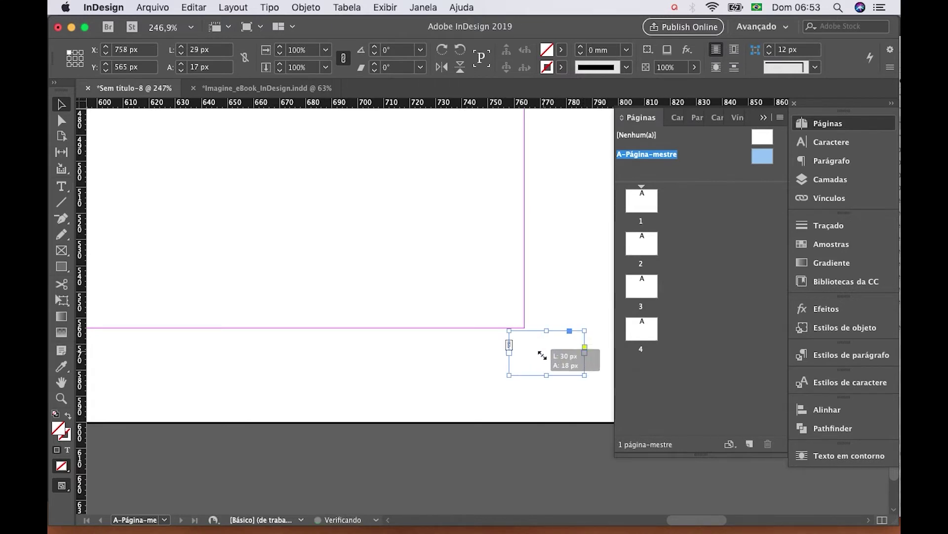
drag(538, 355, 537, 356)
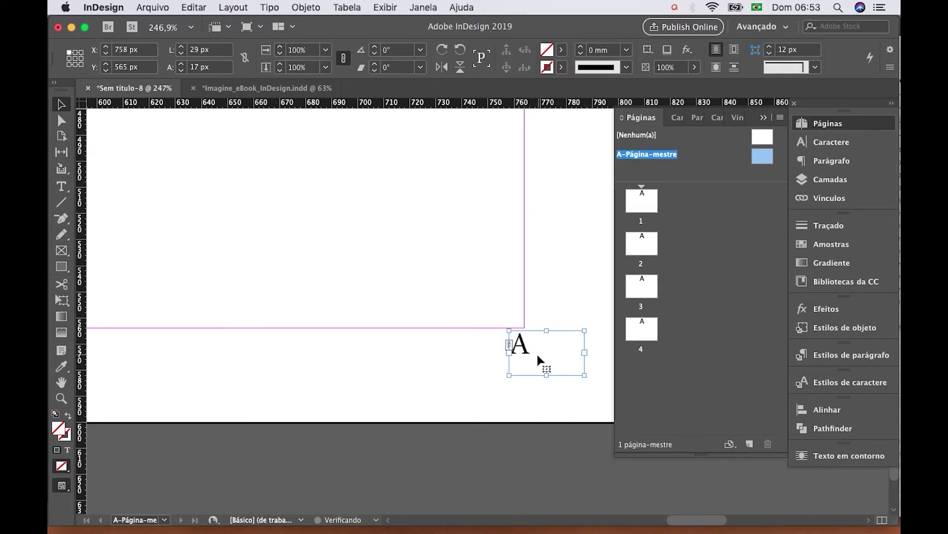
Step: Format the page number marker in Poppins Regular at 10 pt
double_click(538, 354)
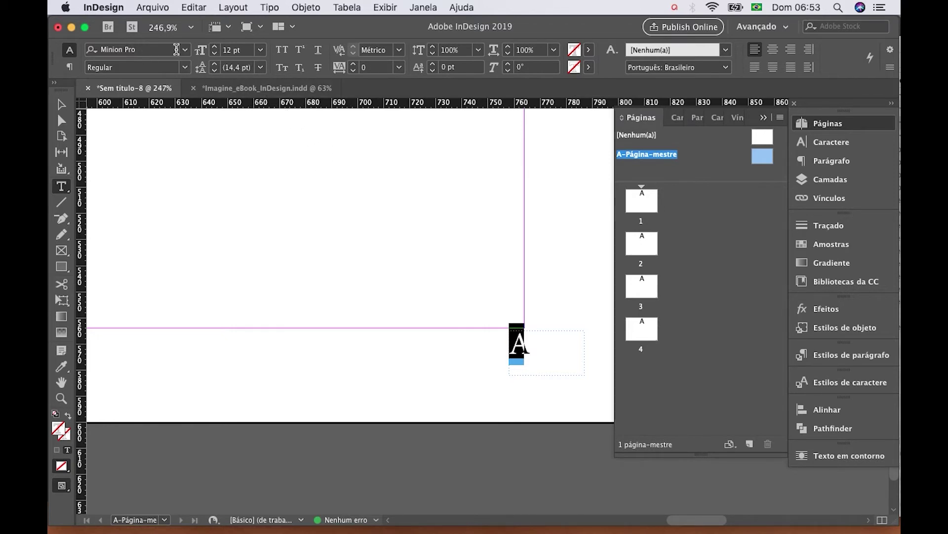
click(829, 147)
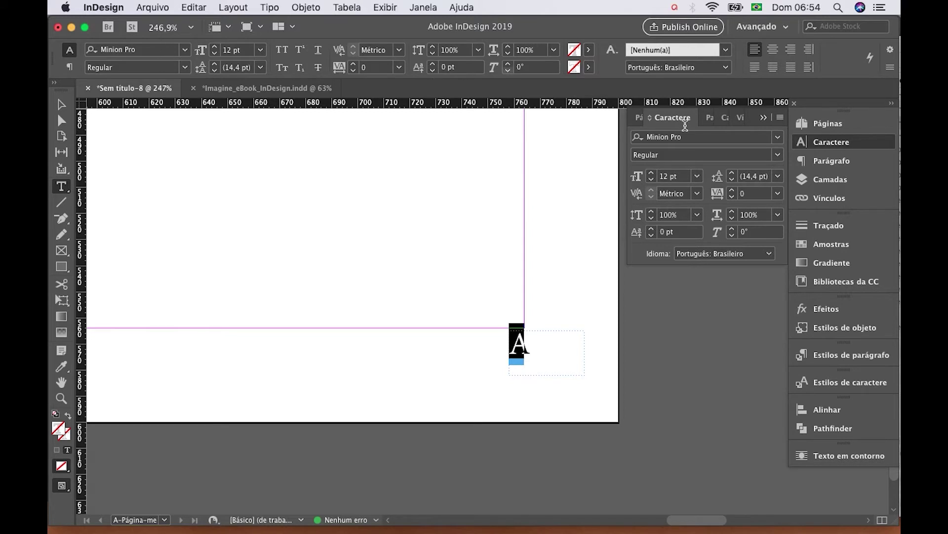
click(747, 138)
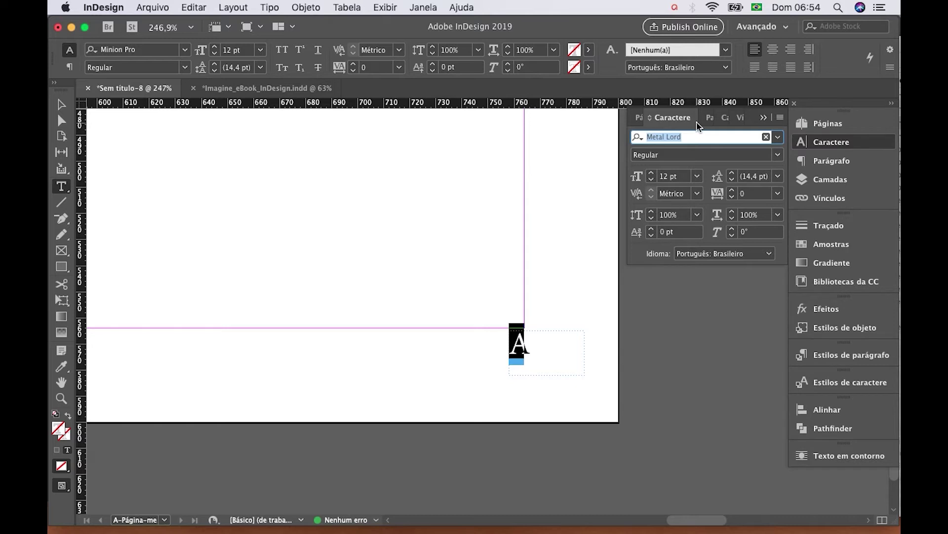
text(p)
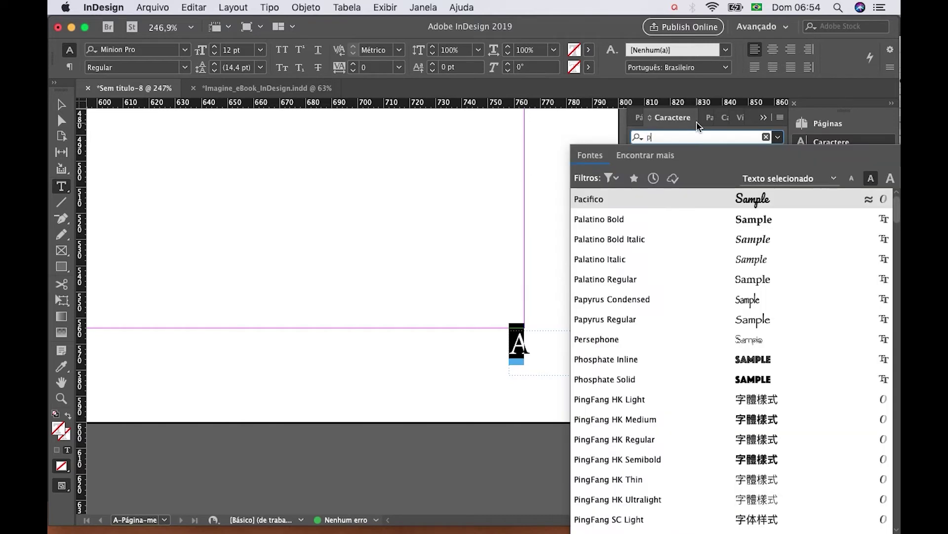
text(opp)
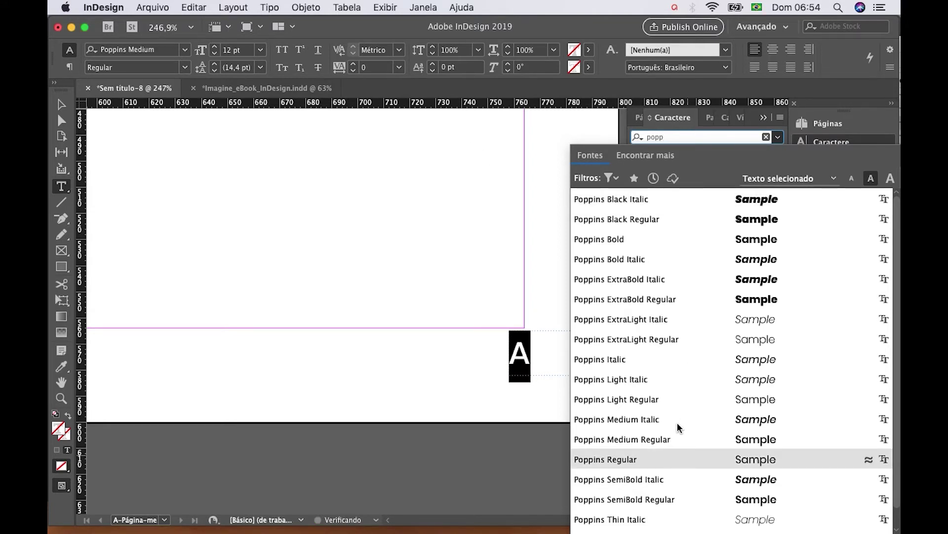
click(694, 458)
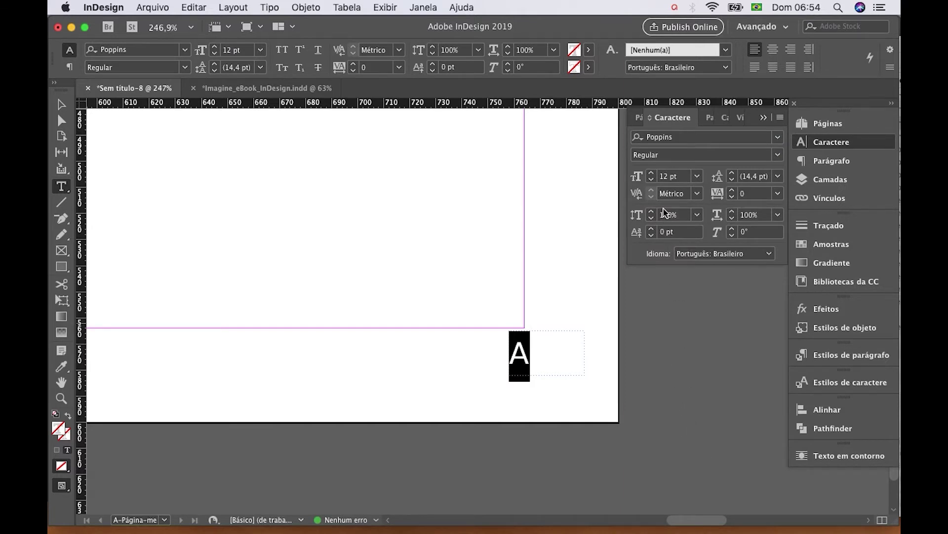
click(651, 179)
click(651, 180)
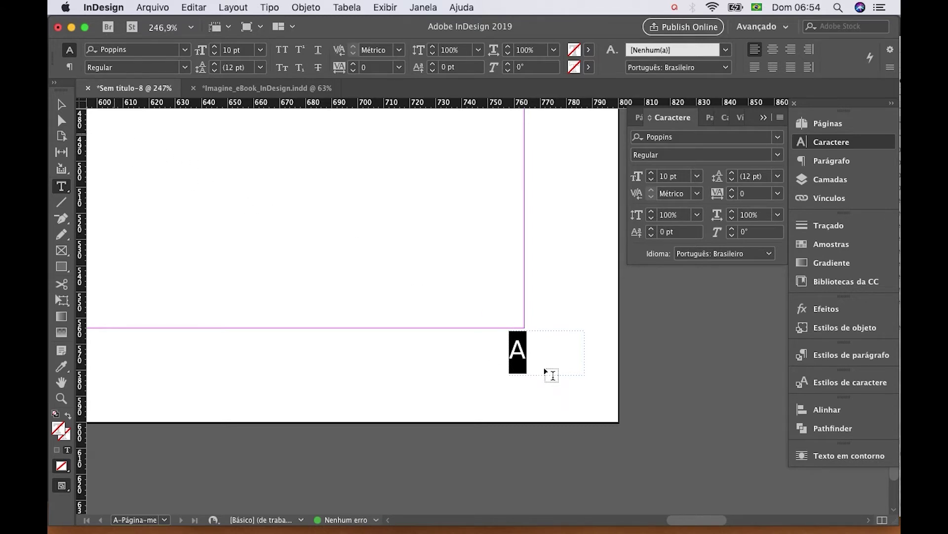
click(515, 352)
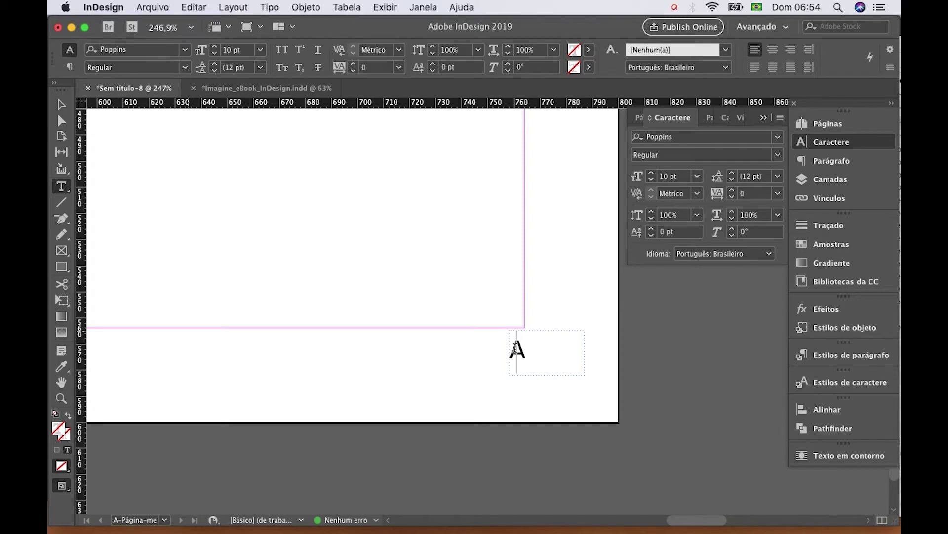
Step: Draw a text frame about 128 x 17 px to the left of the page number and enter "E-book // Iniciando no indesign"
click(181, 333)
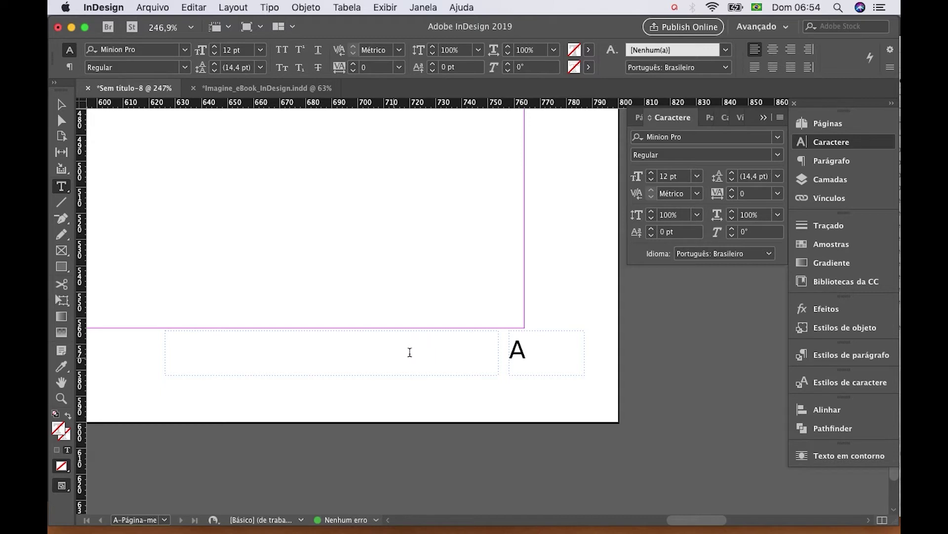
text(E)
text(-book //)
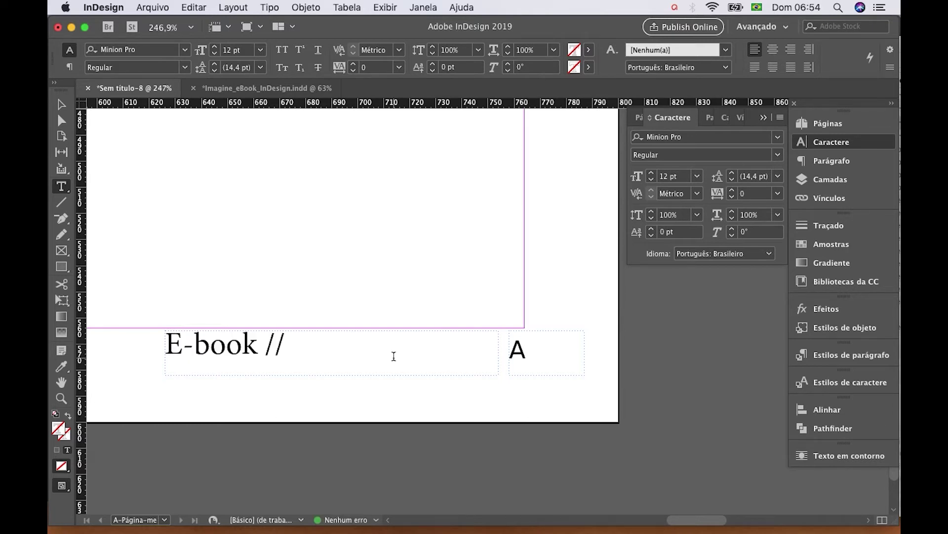
text( I)
text(niciando no)
Step: Widen the footer title's text frame to the left so that the whole line fits inside it
click(61, 104)
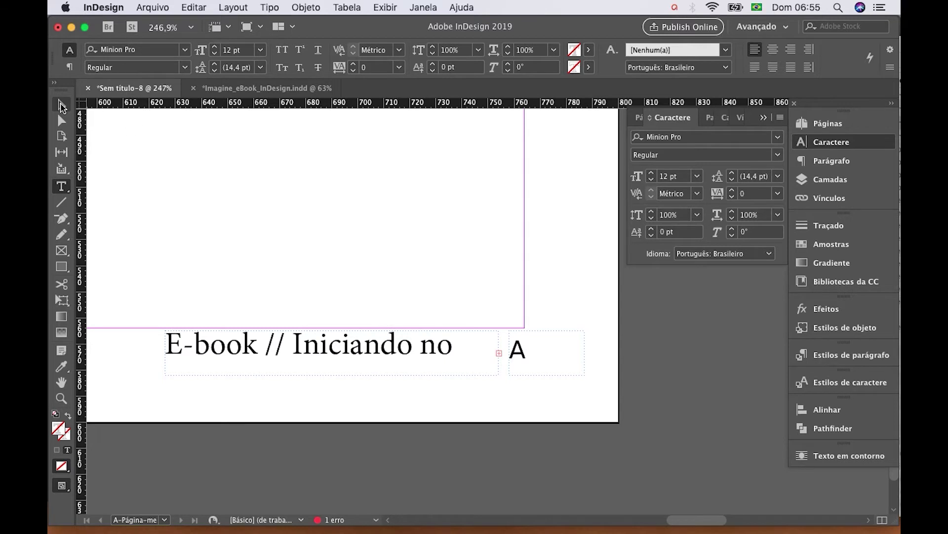
click(440, 365)
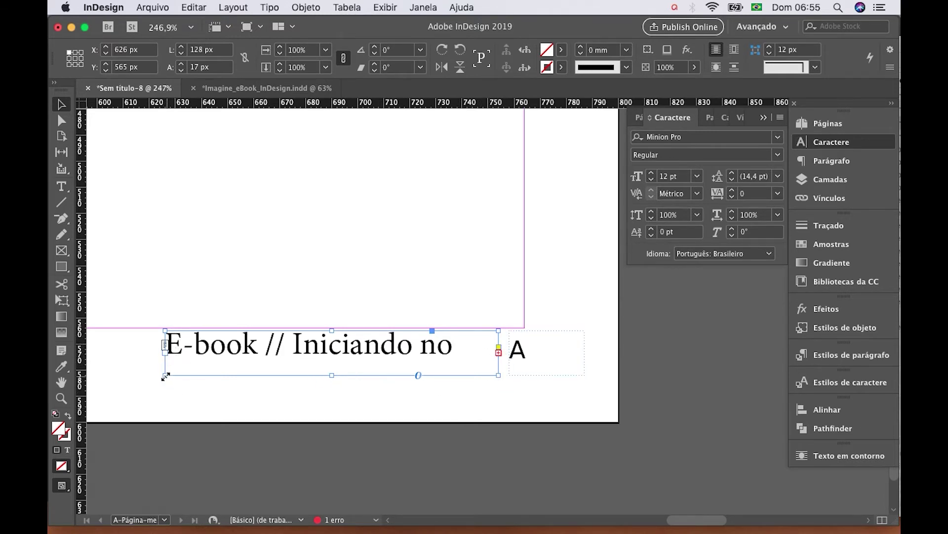
drag(166, 375, 87, 375)
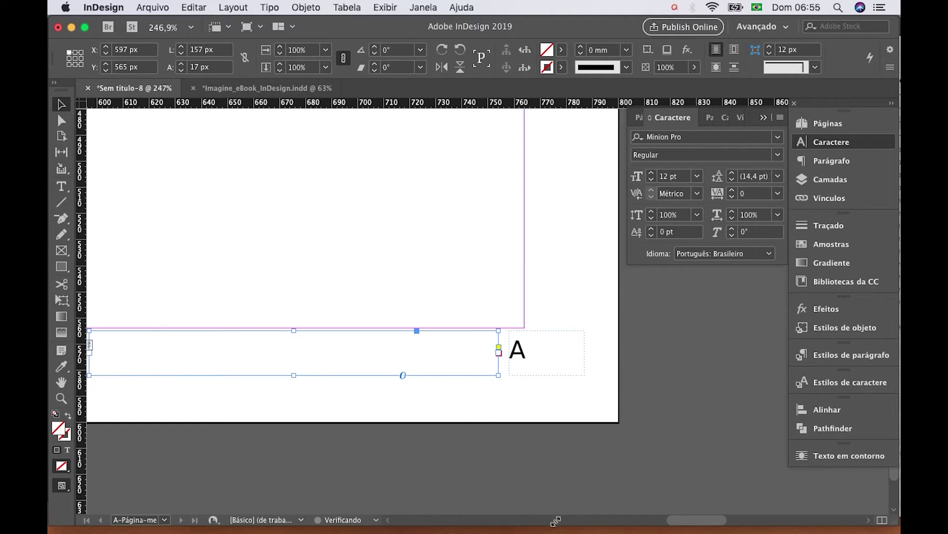
drag(700, 520, 680, 518)
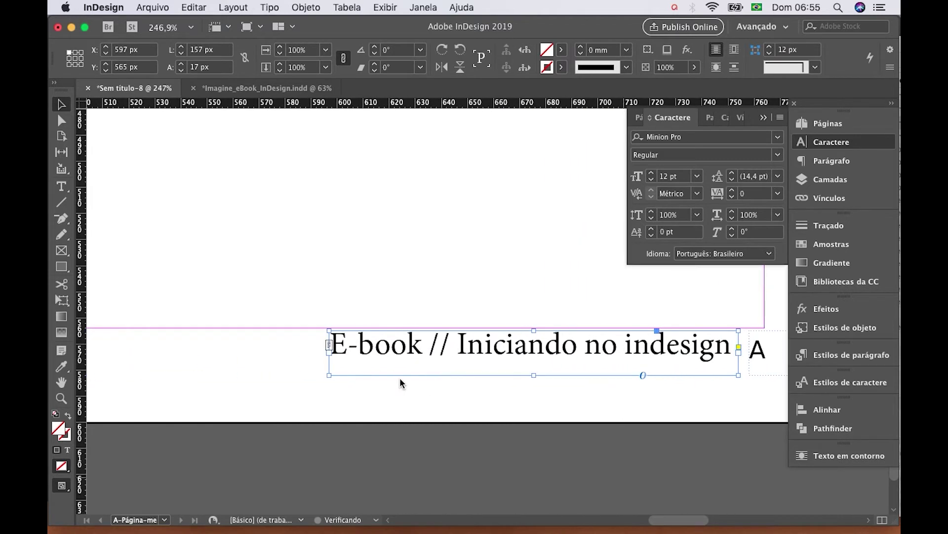
drag(329, 375, 451, 349)
Step: Format the footer title "E-book // Iniciando no indesign" in Poppins Regular at 10 pt
triple_click(451, 350)
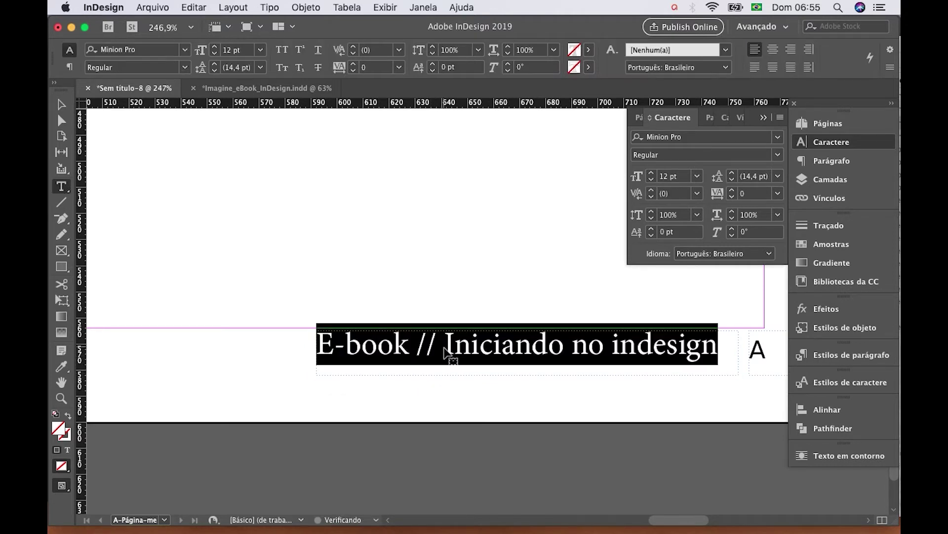
click(694, 137)
text(popp)
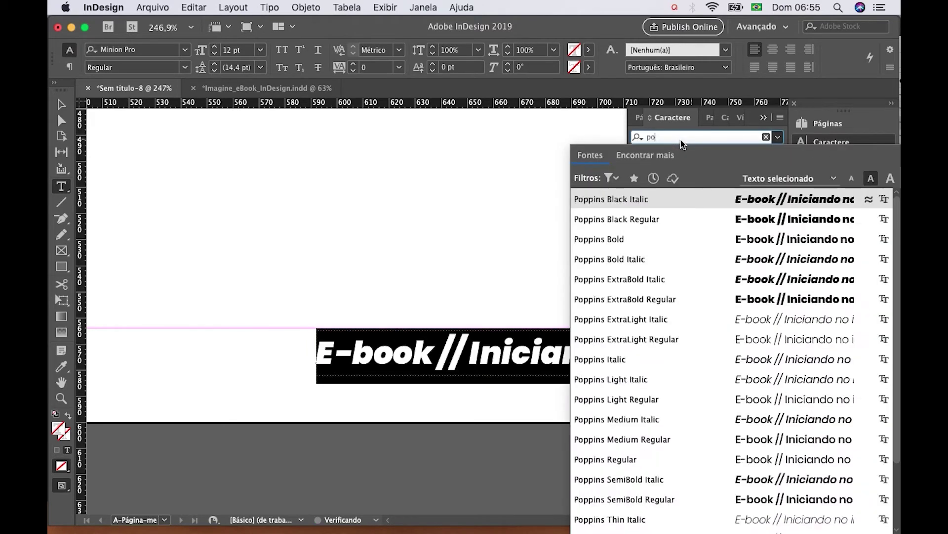
key(Down)
key(Down)
key(Down)
key(Down)
key(Down)
key(Down)
key(Down)
key(Down)
key(Down)
key(Down)
key(Down)
key(Down)
key(Down)
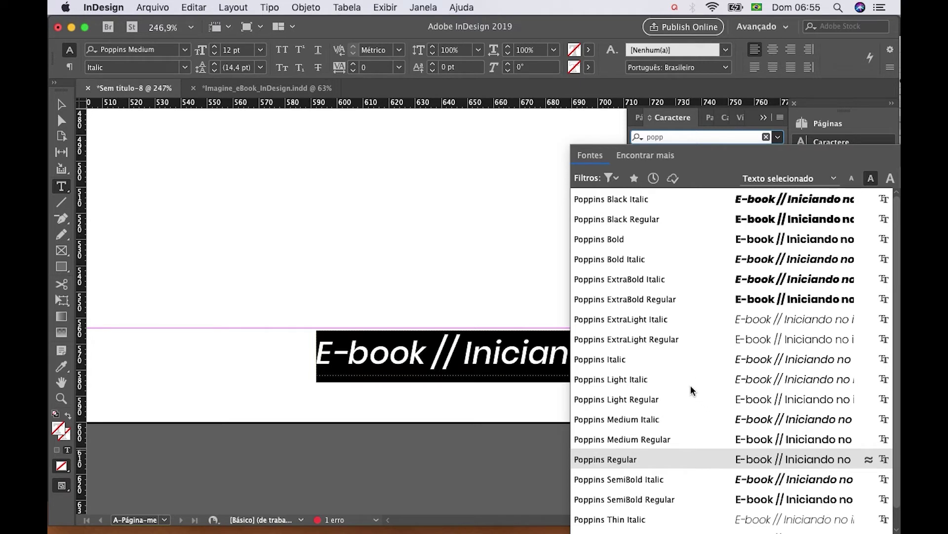
click(685, 453)
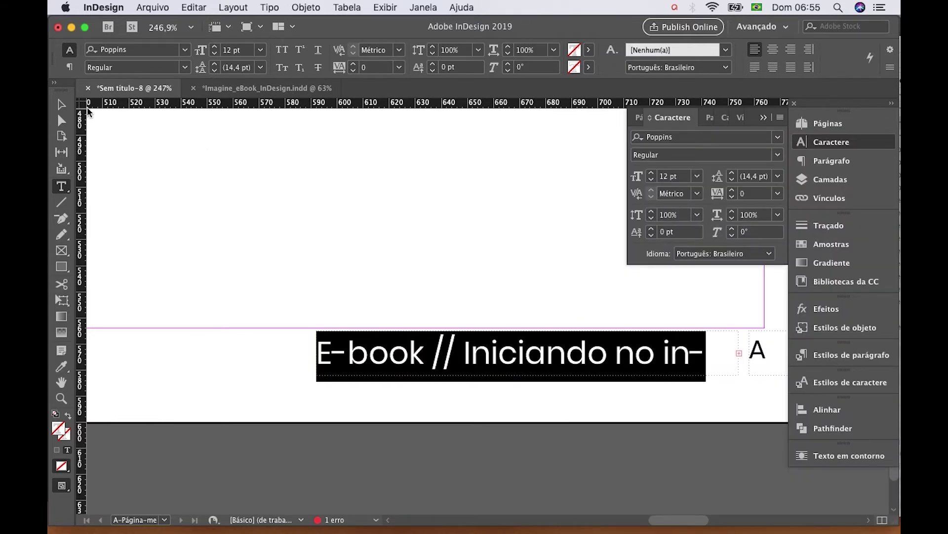
click(651, 181)
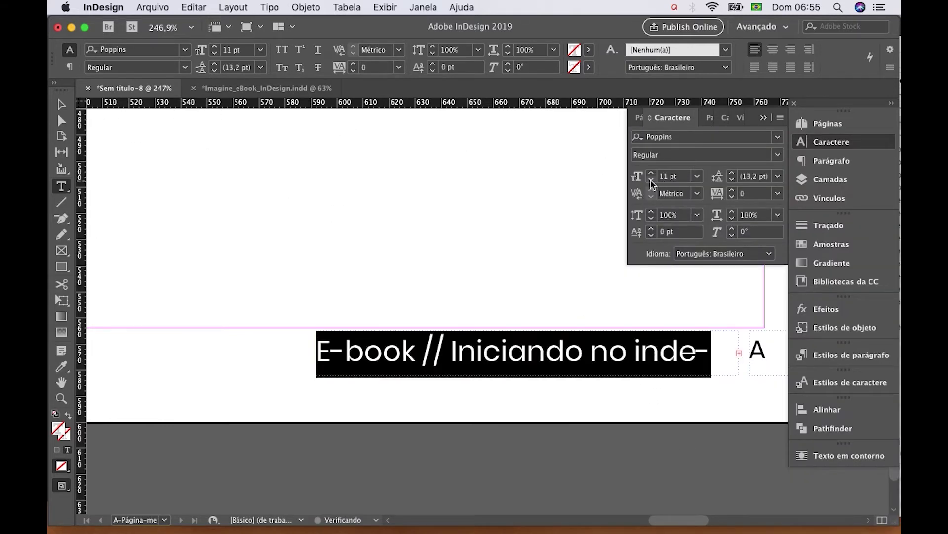
click(651, 181)
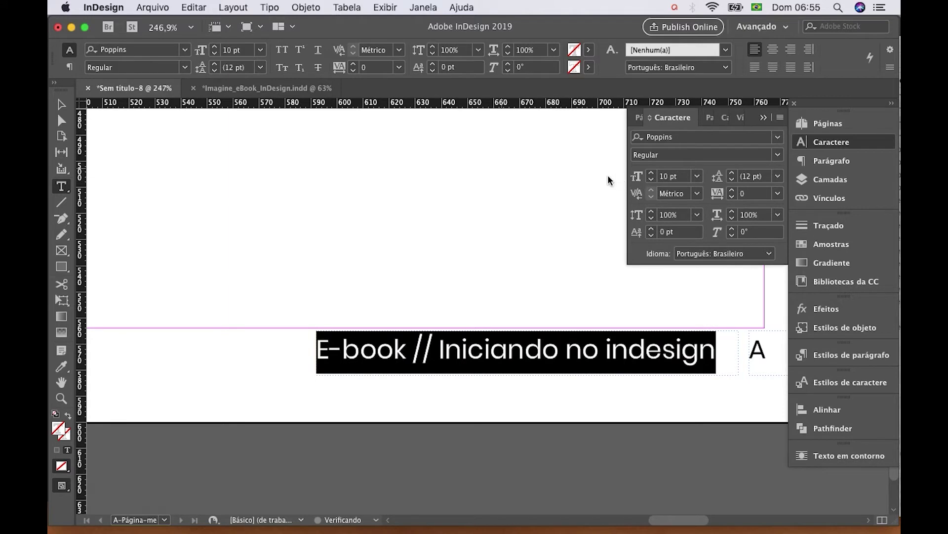
click(61, 104)
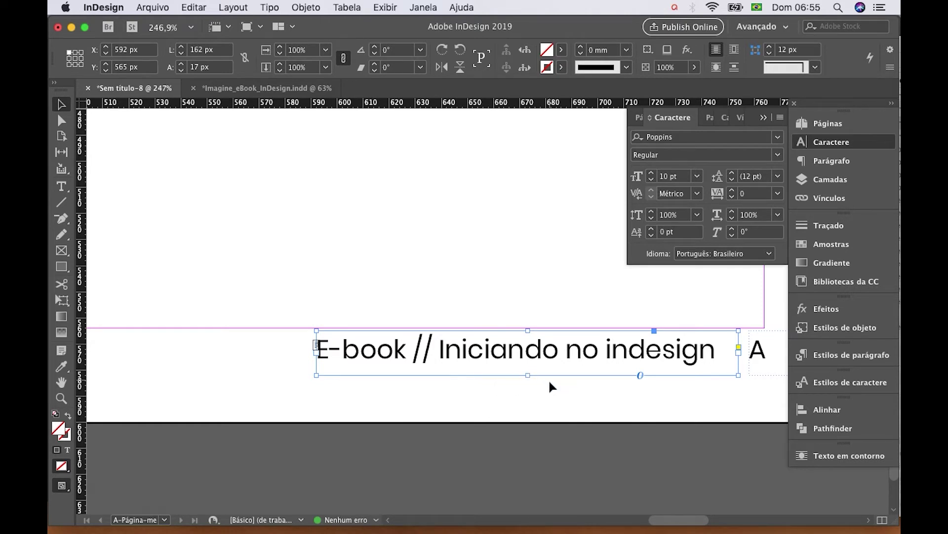
click(581, 389)
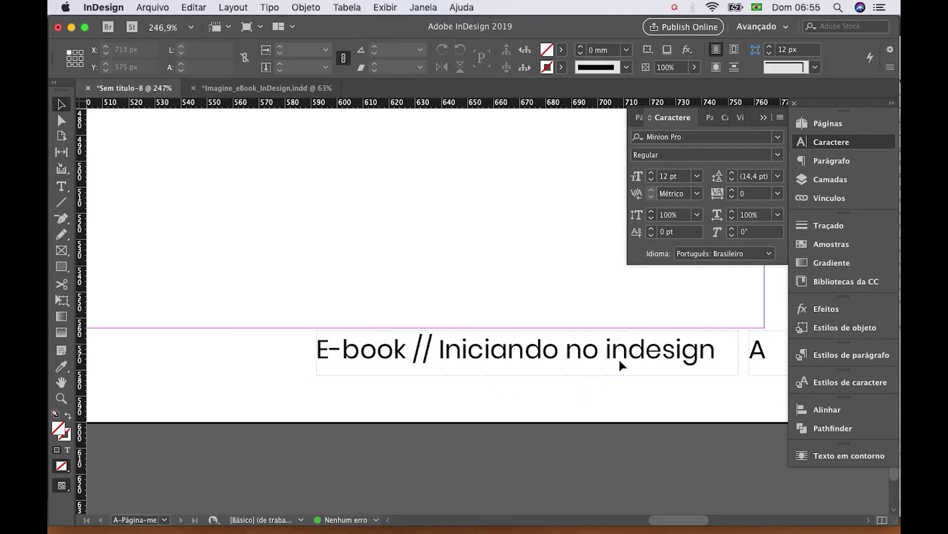
Step: Draw a rectangle about 46 x 17 px over the page number, reaching the page's right edge
drag(463, 341, 211, 335)
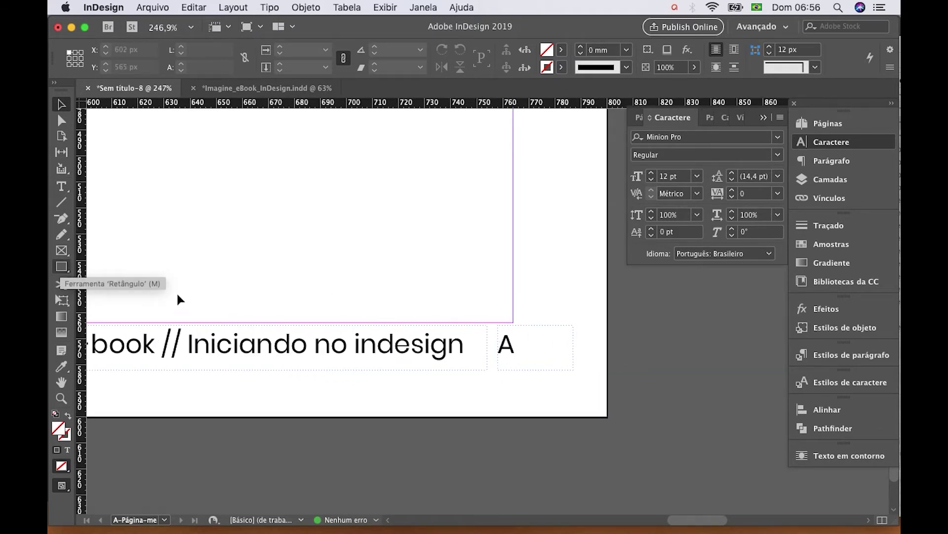
click(61, 267)
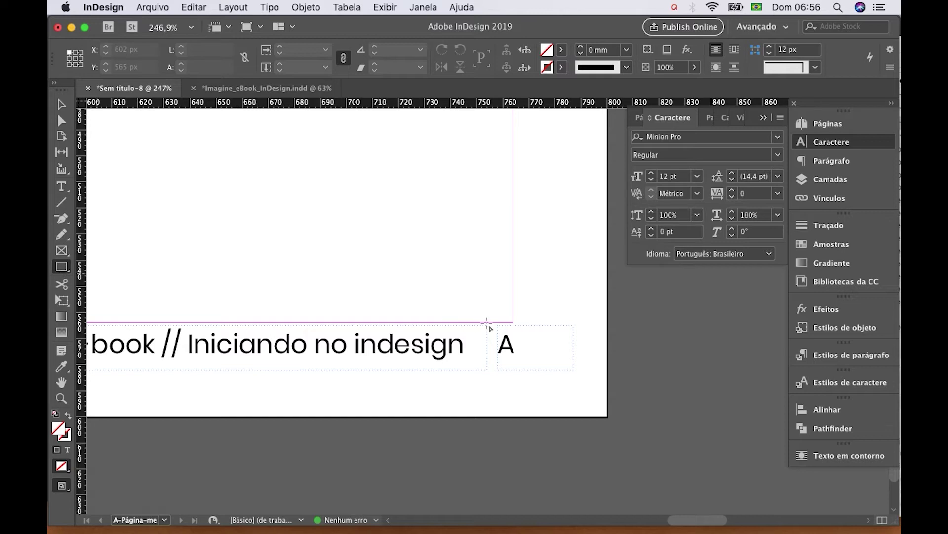
drag(489, 321, 601, 351)
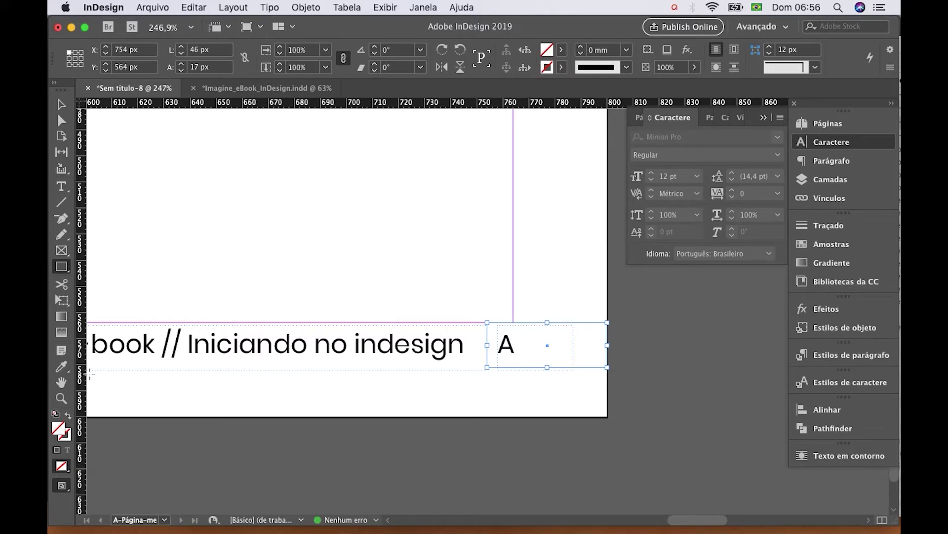
Step: Fill the rectangle over the page number with the CMYK pink C 0, M 80, Y 20, K 0
double_click(62, 433)
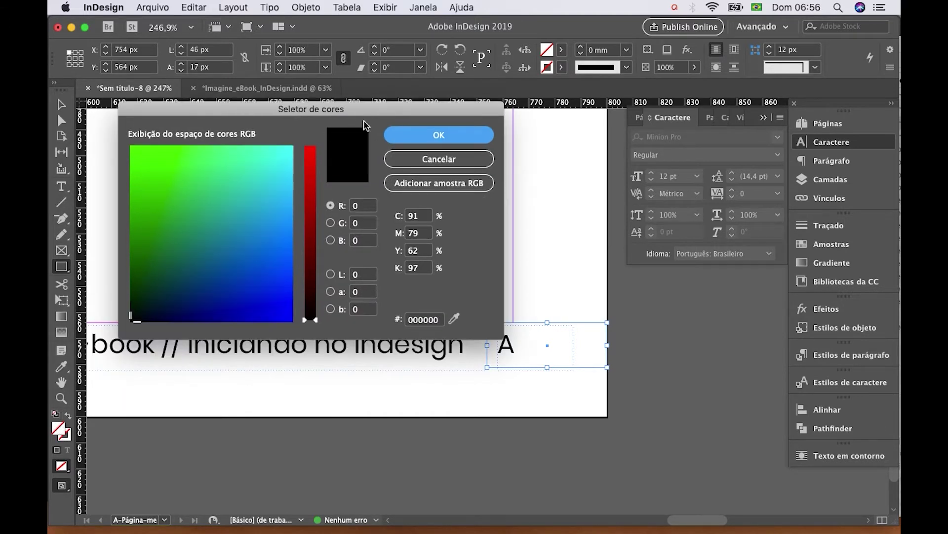
double_click(415, 217)
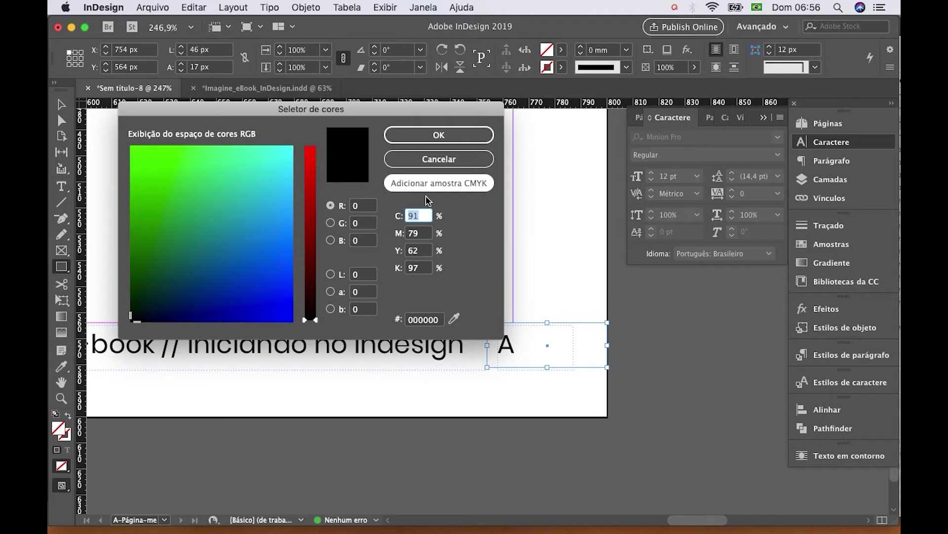
text(0)
key(Tab)
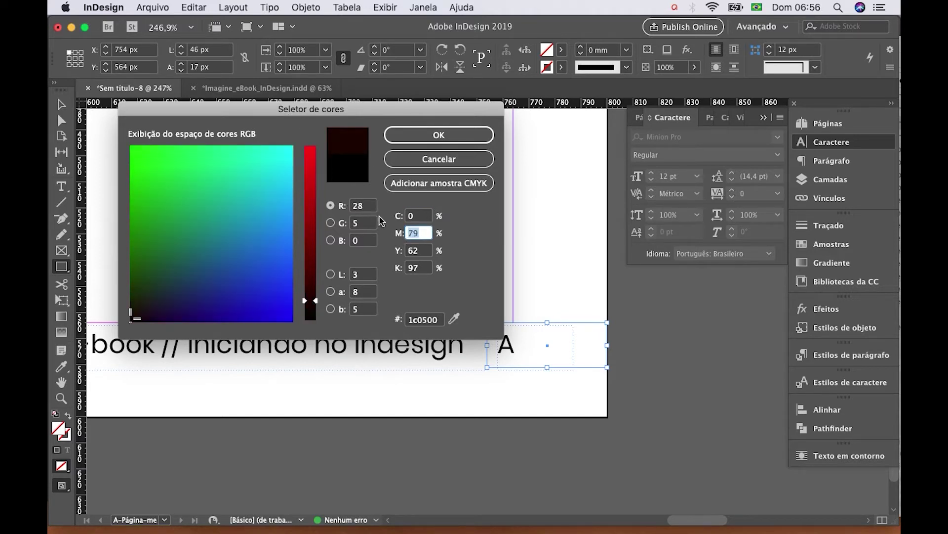
text(80)
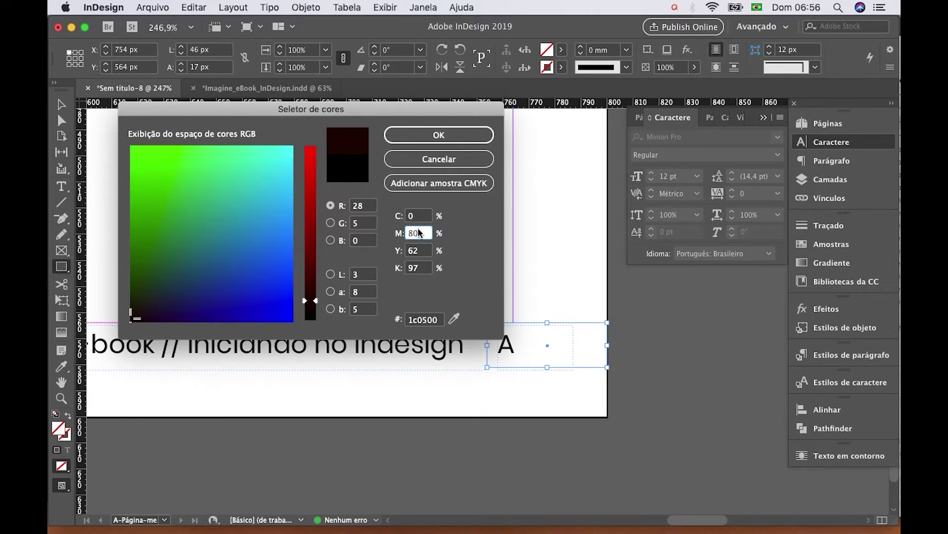
key(Tab)
text(20)
key(Tab)
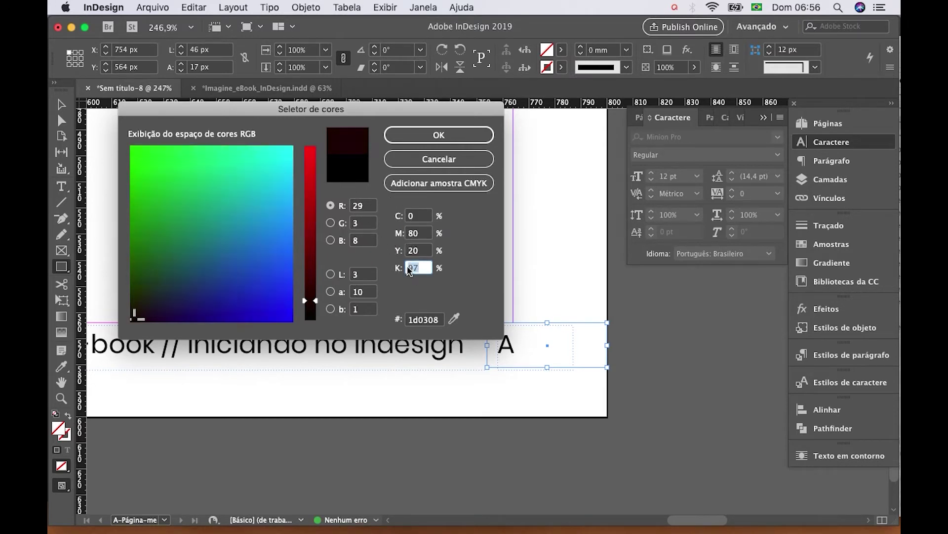
text(0)
click(422, 251)
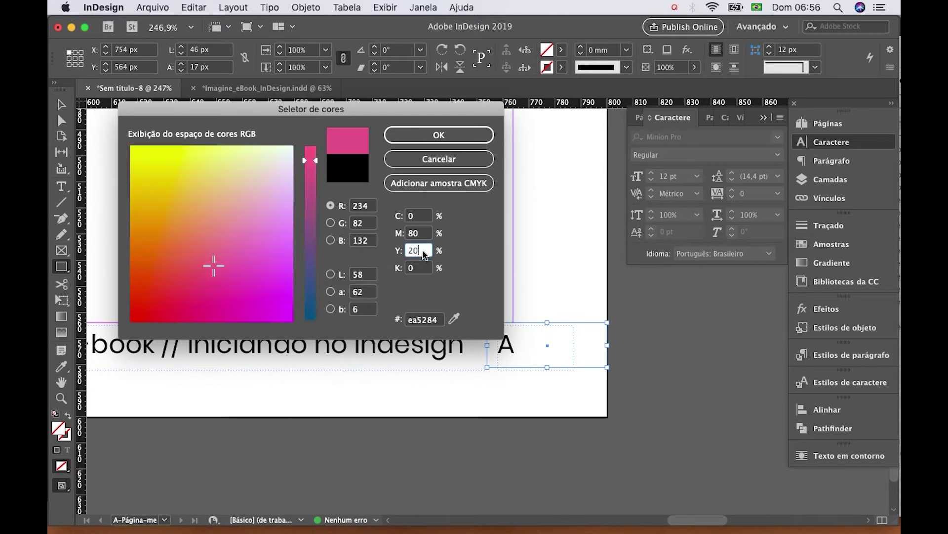
drag(360, 115, 353, 100)
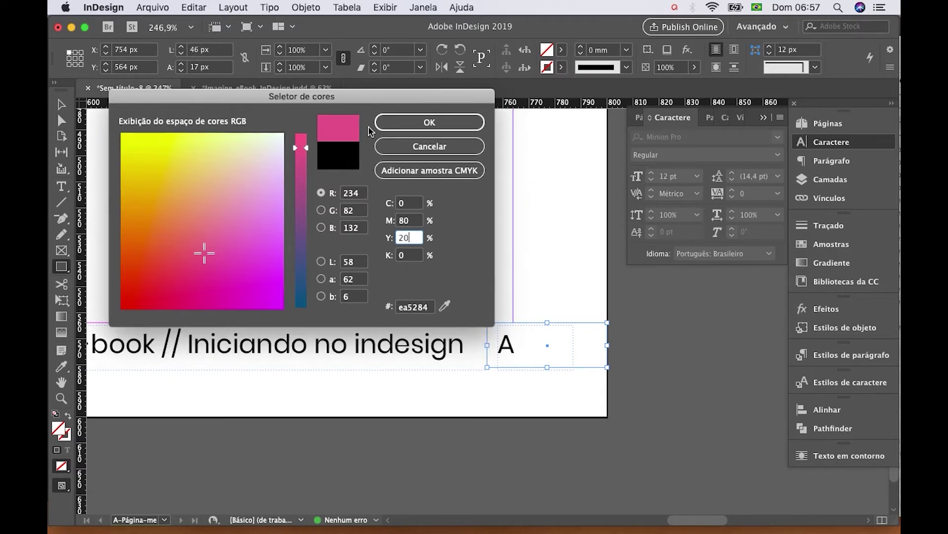
click(413, 223)
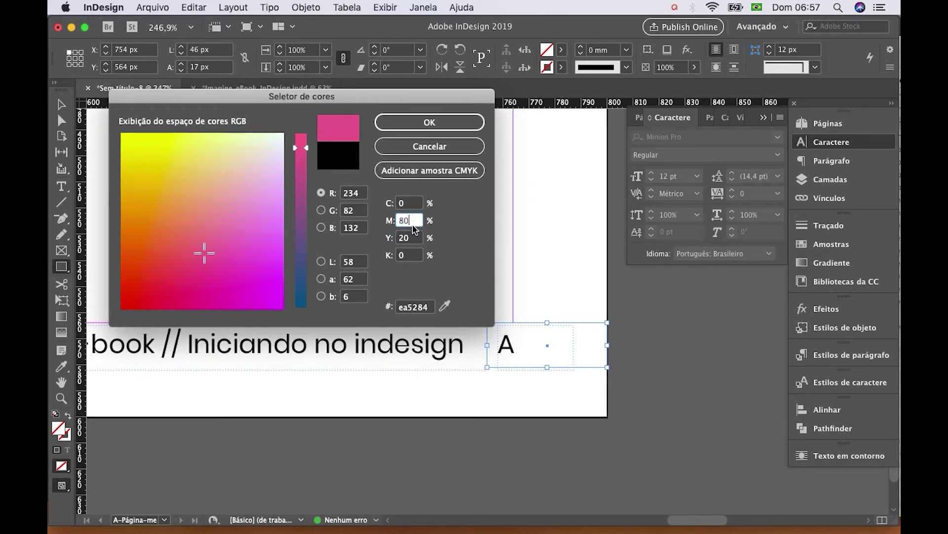
click(411, 237)
click(409, 255)
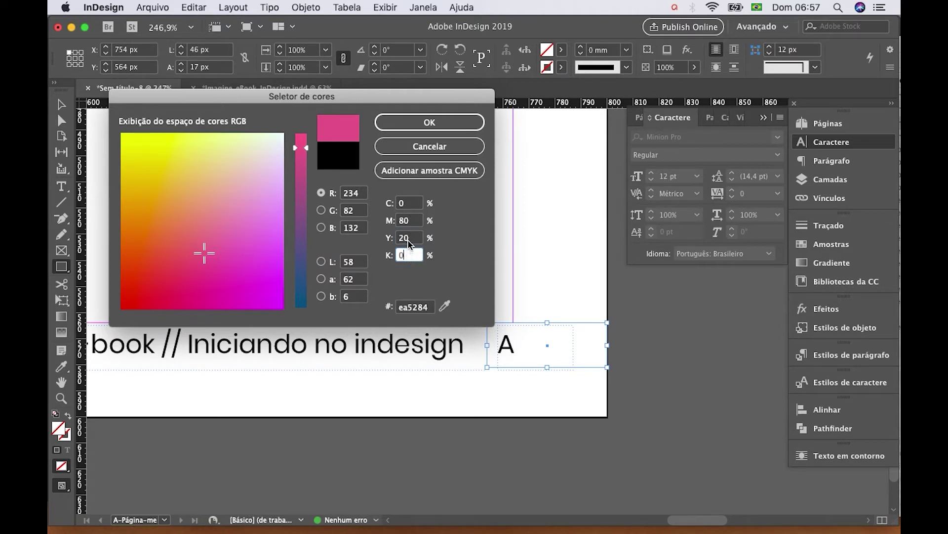
click(412, 219)
click(412, 238)
click(411, 207)
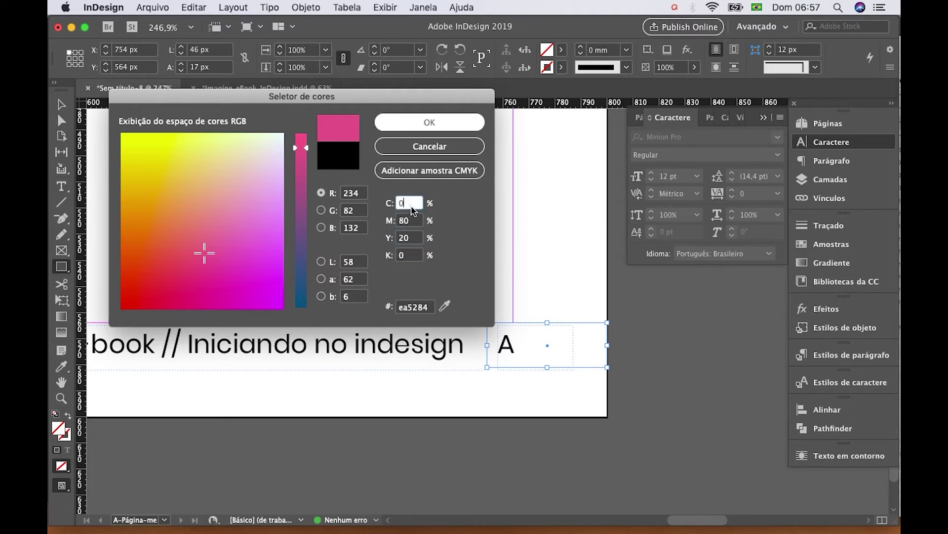
click(427, 124)
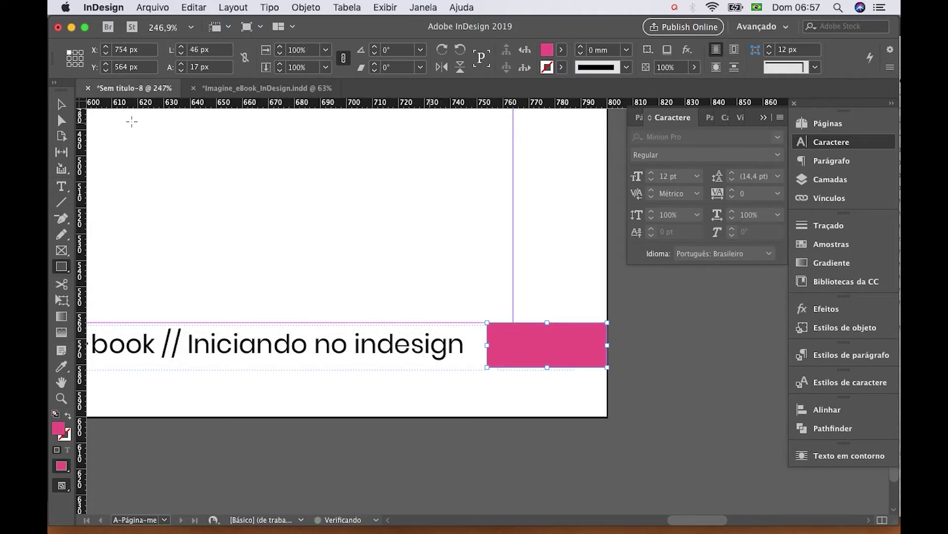
Step: Send the pink rectangle behind the page number and extend its lower edge to a height of about 18 px
key(v)
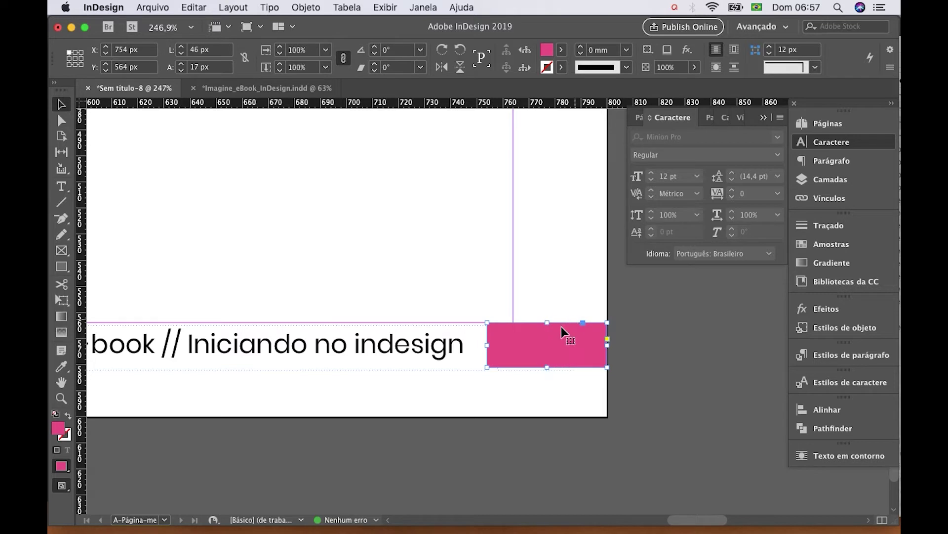
right_click(561, 350)
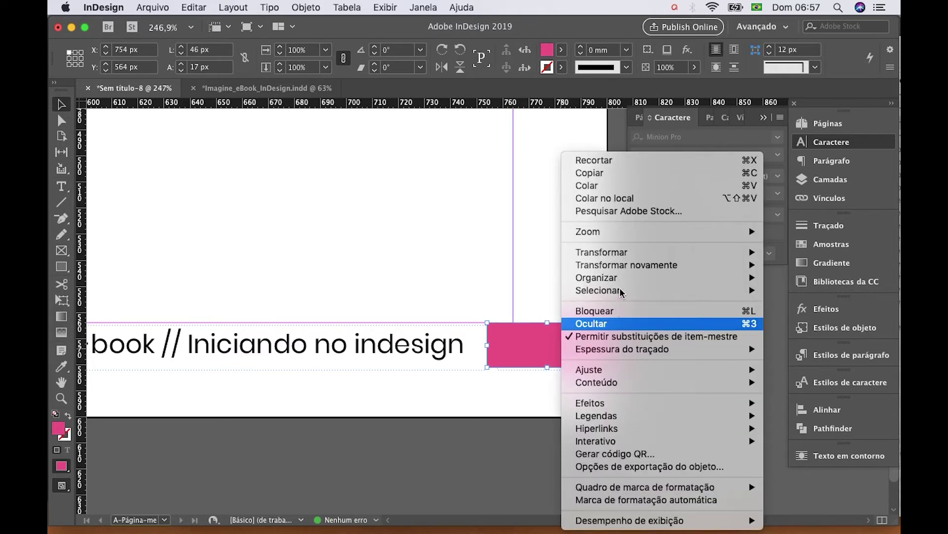
click(800, 291)
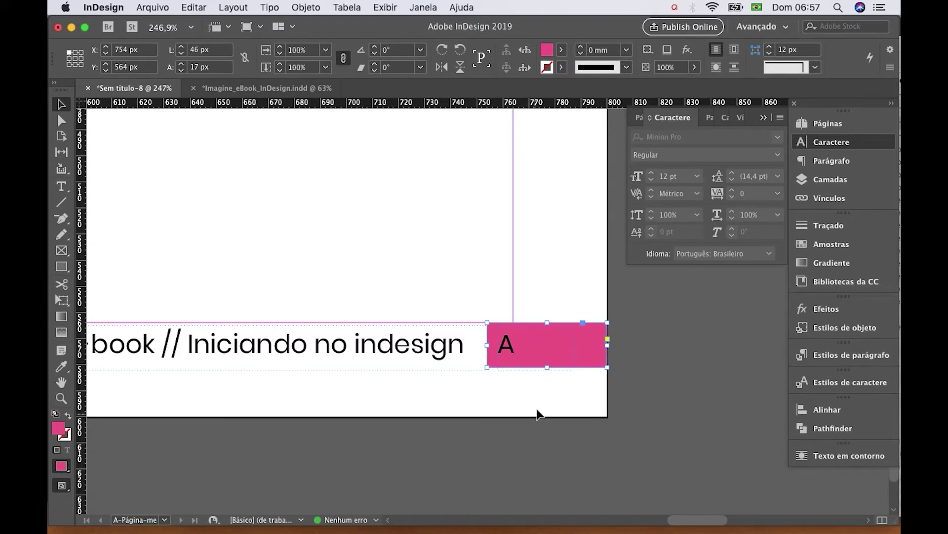
drag(548, 368, 547, 370)
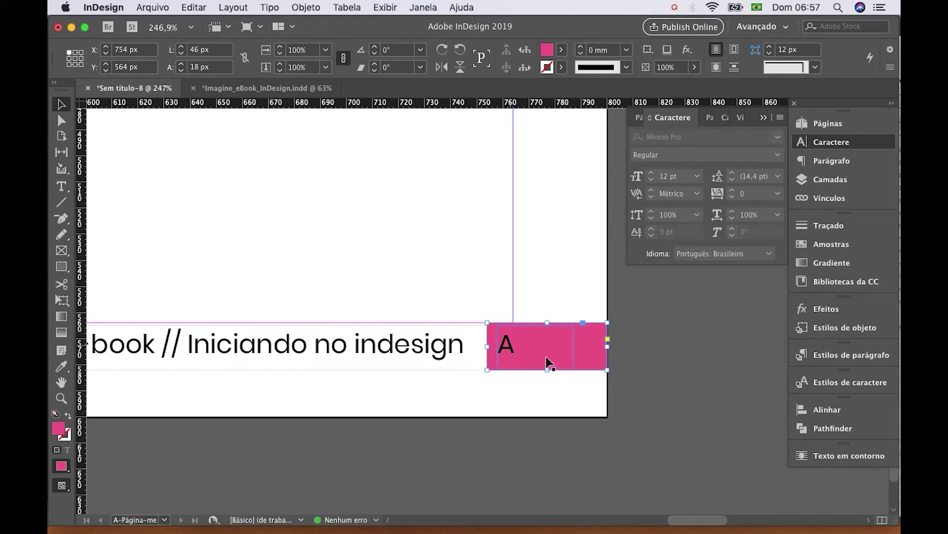
Step: Set the text colour of the page number marker to white (ffffff)
double_click(508, 344)
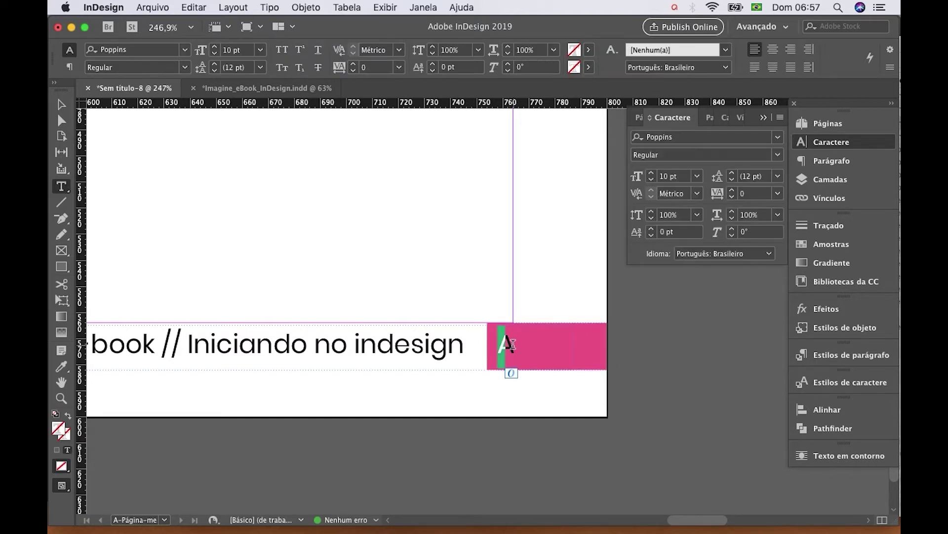
double_click(59, 432)
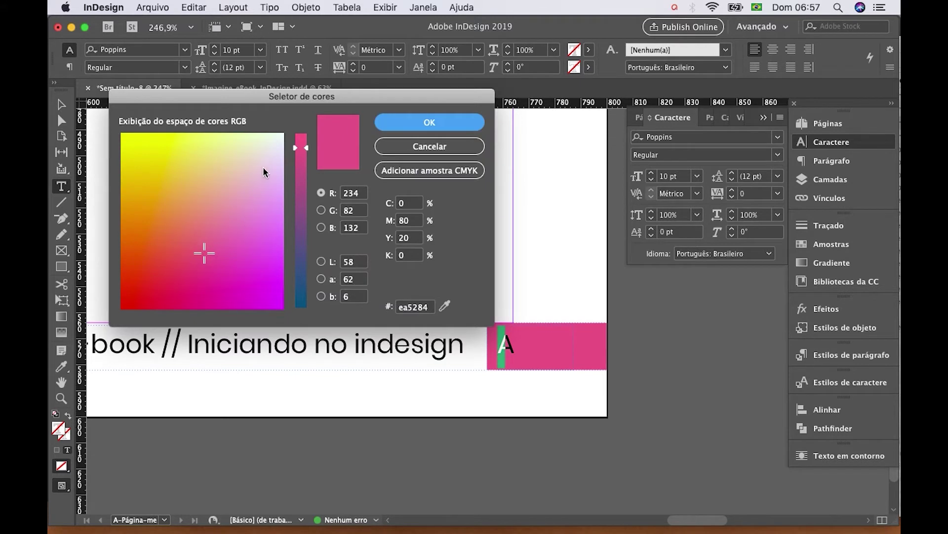
drag(265, 172, 309, 132)
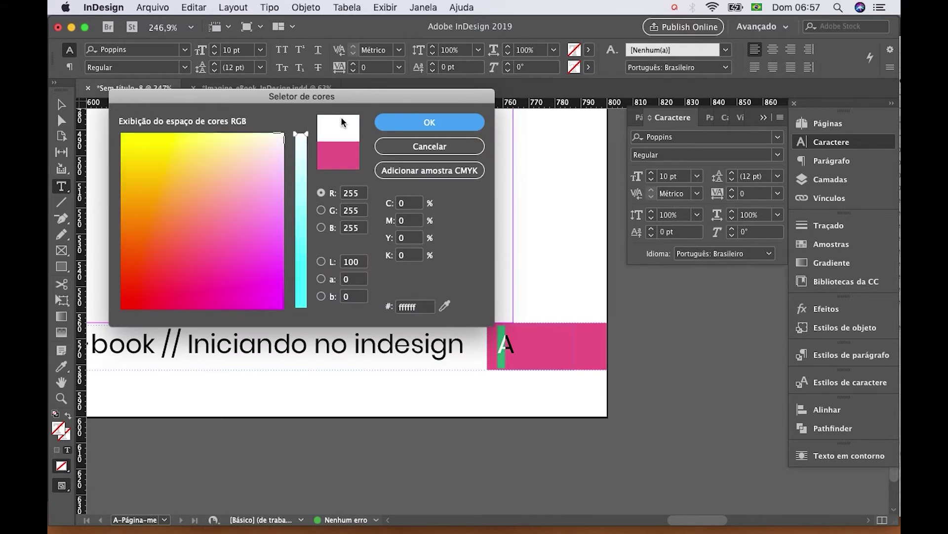
click(437, 123)
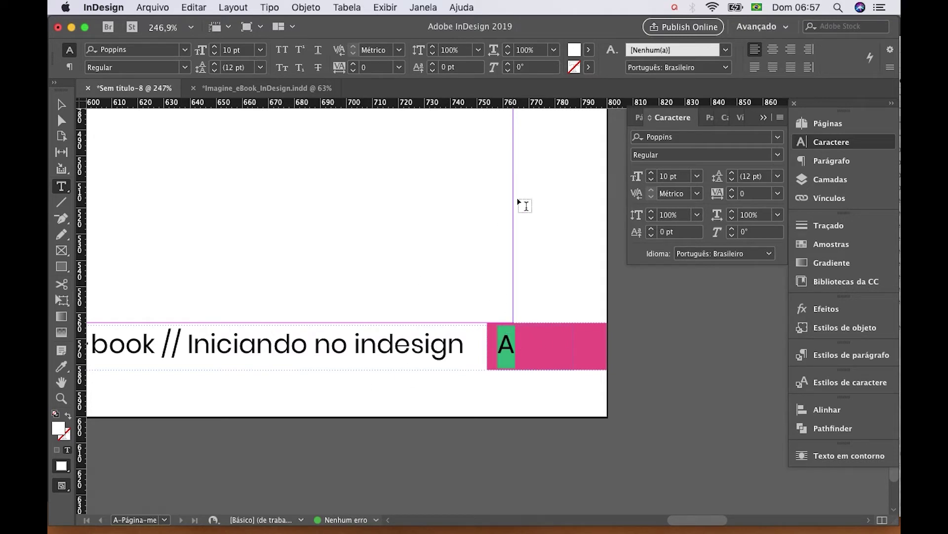
click(589, 51)
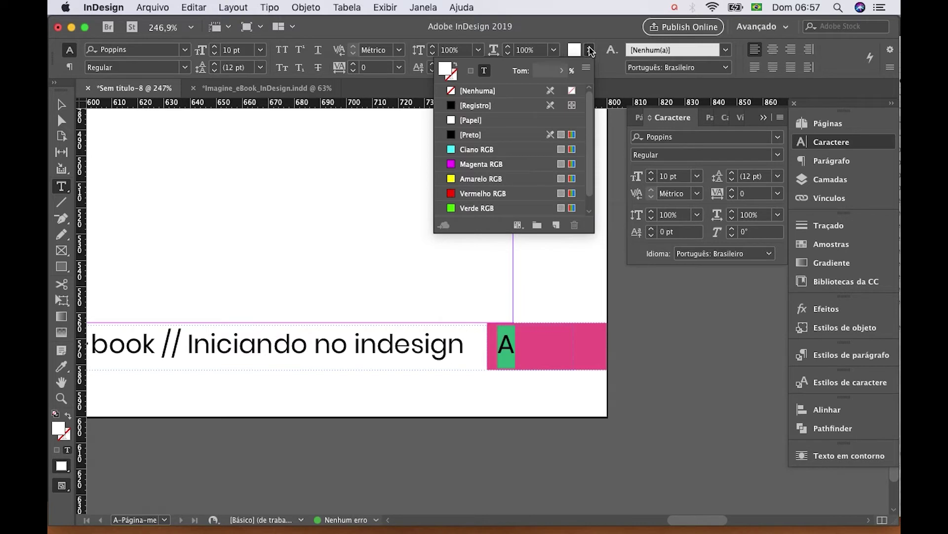
click(591, 51)
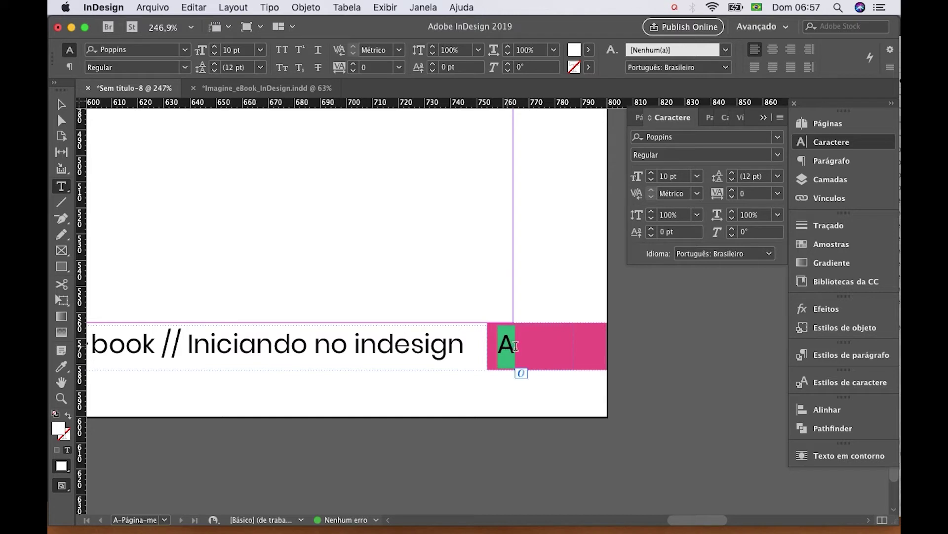
click(514, 343)
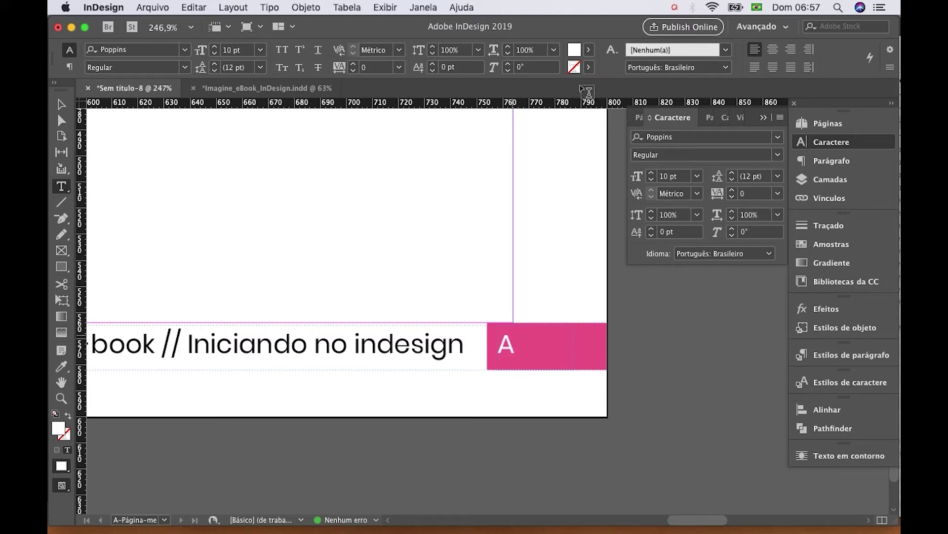
click(574, 50)
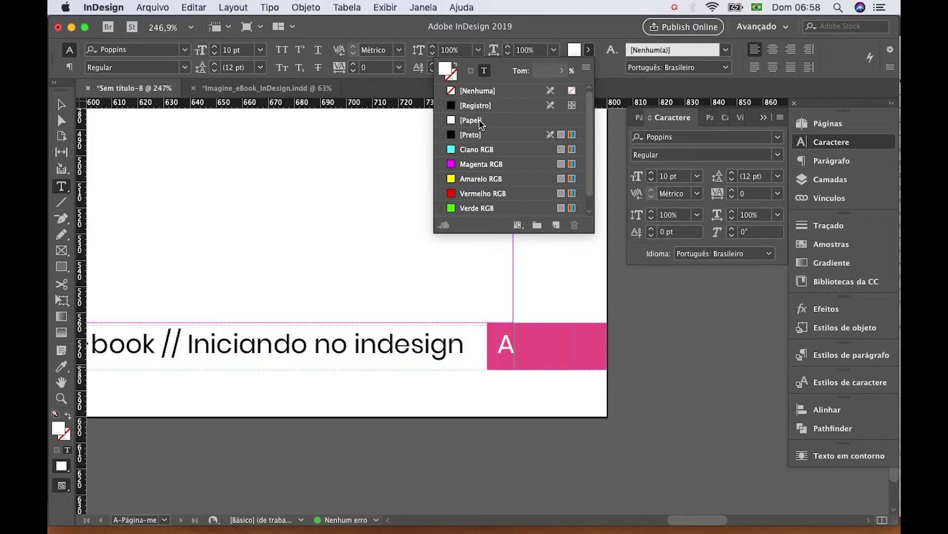
click(61, 104)
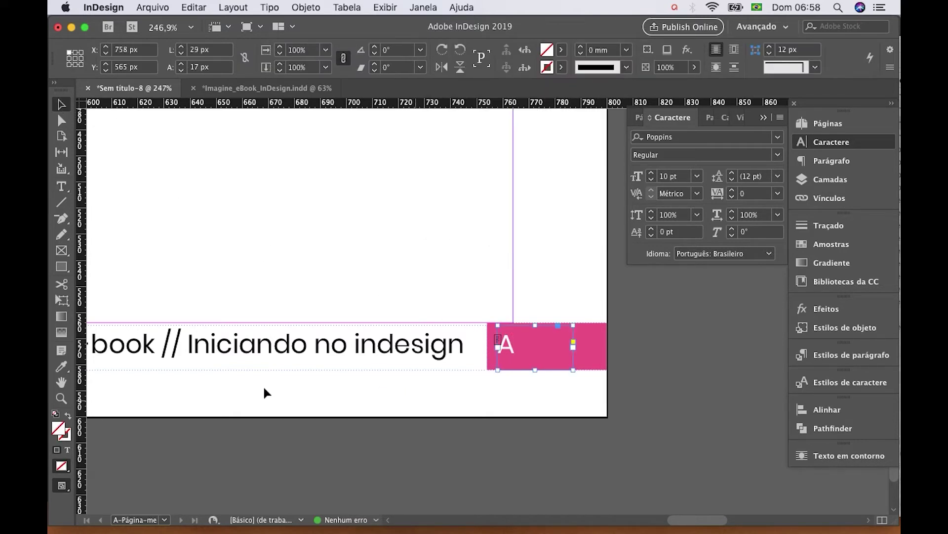
Step: Select the double slash in the footer title and set its text colour to M 80 and Y 20
triple_click(170, 345)
click(171, 341)
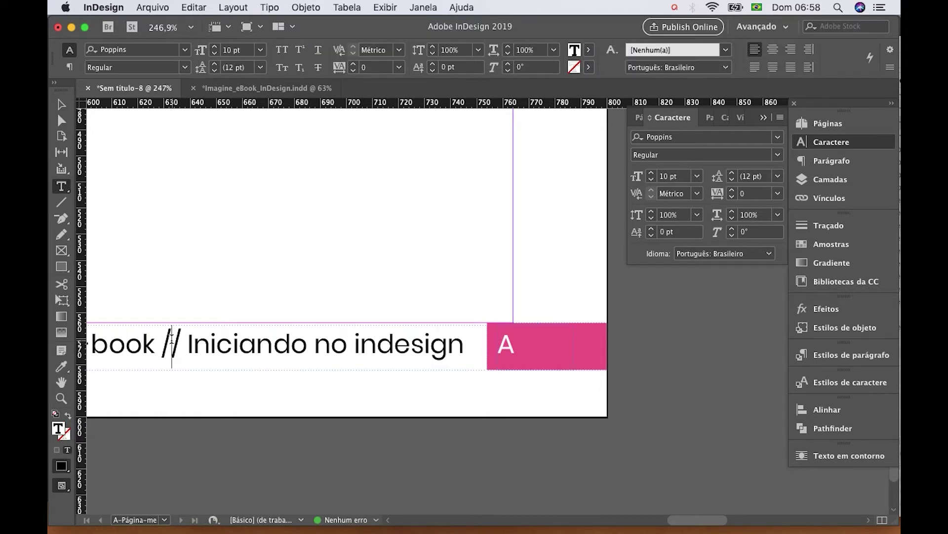
double_click(180, 341)
double_click(60, 430)
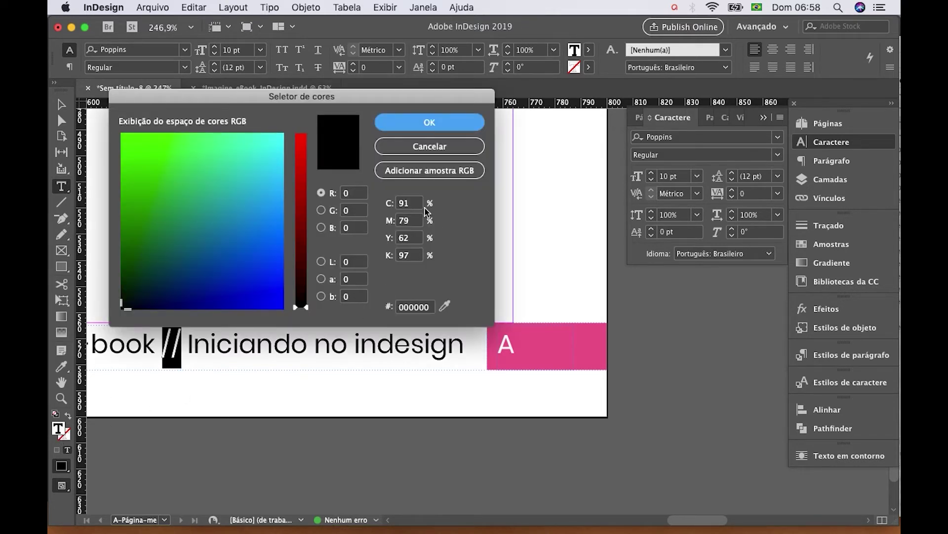
click(409, 203)
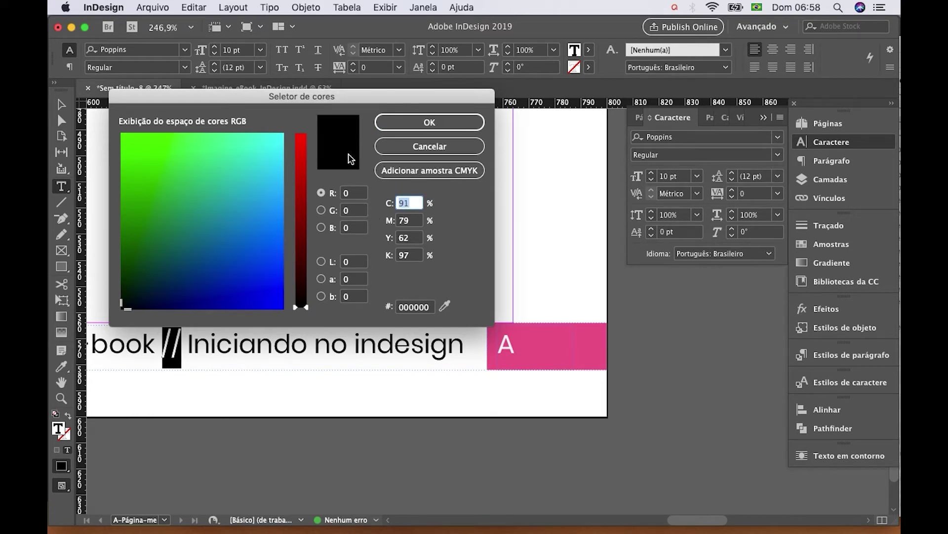
text(o)
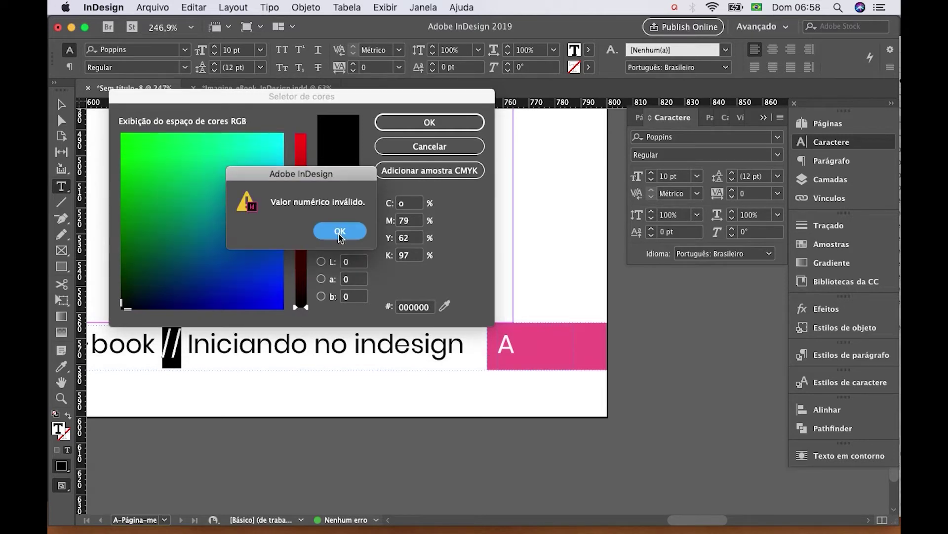
click(340, 236)
key(Tab)
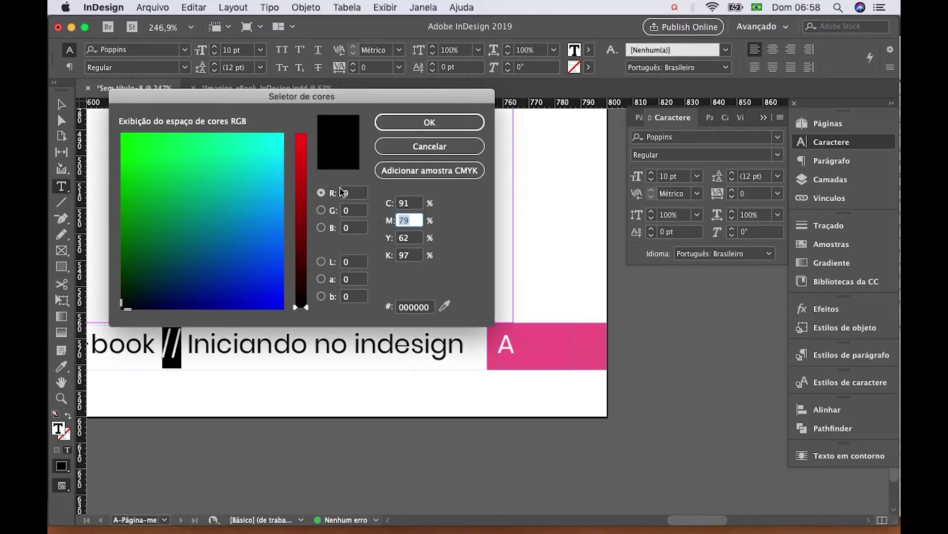
text(80)
key(Tab)
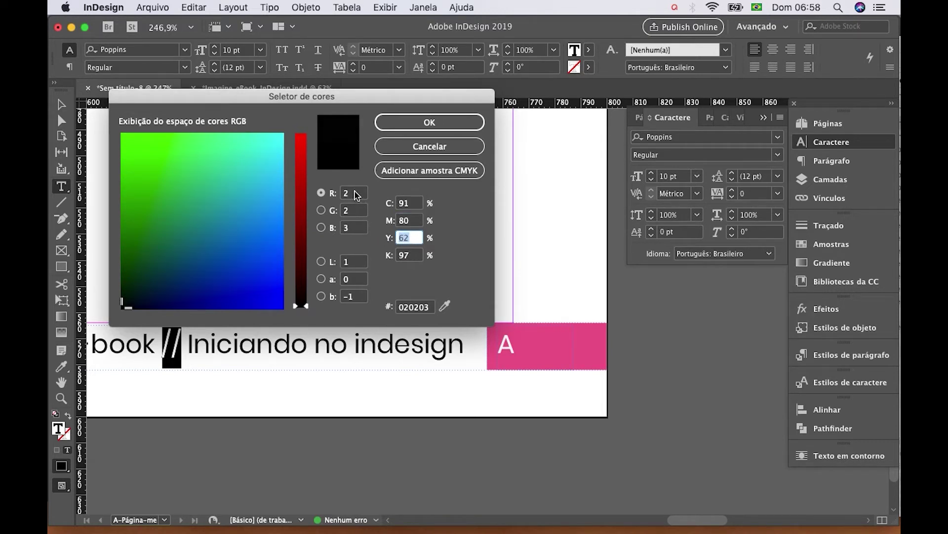
text(20)
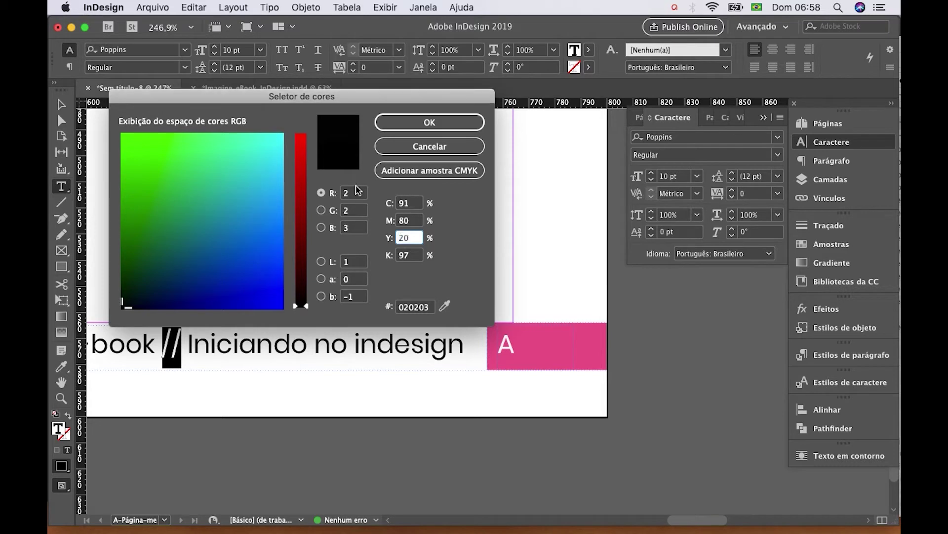
key(Tab)
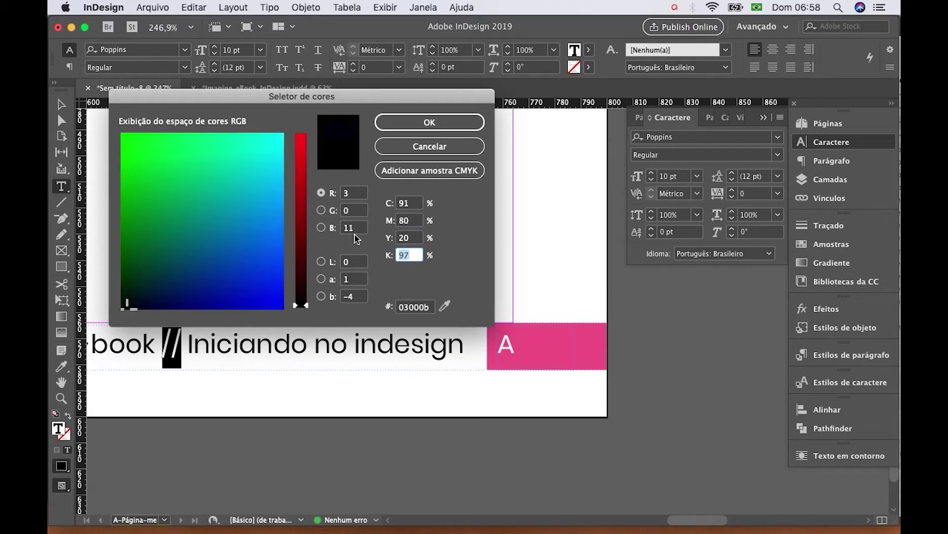
Step: Complete the double slash's text colour with C 0 and K 0, apply it, and deselect the footer text
click(415, 220)
double_click(403, 201)
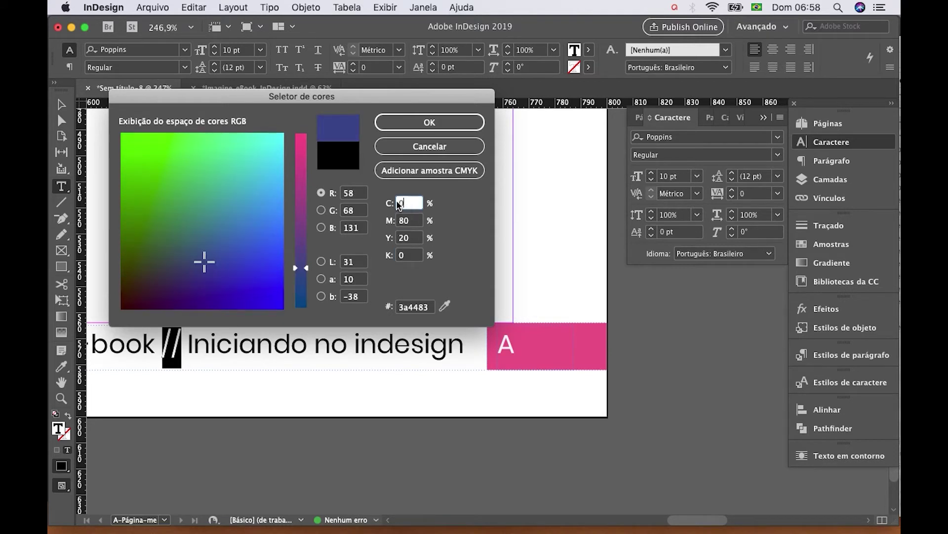
text(0)
click(416, 221)
click(438, 127)
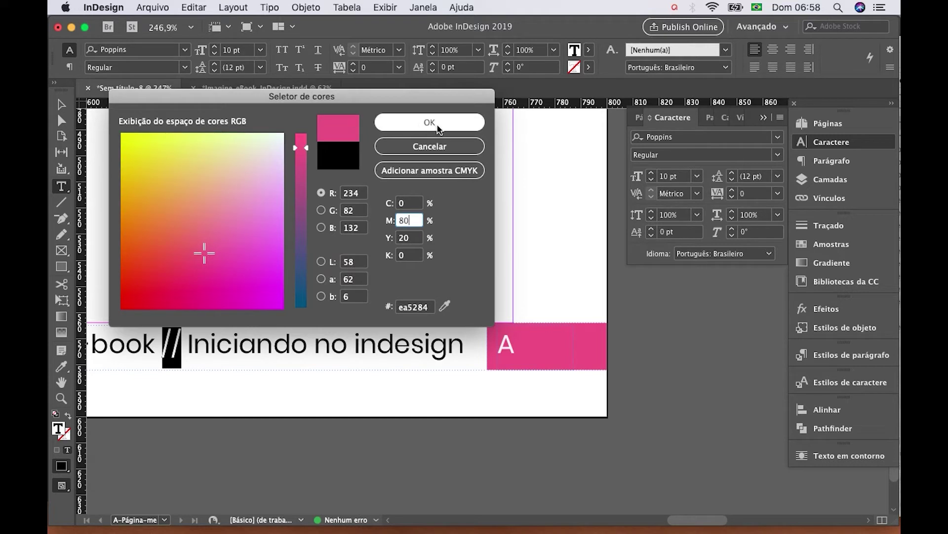
click(441, 128)
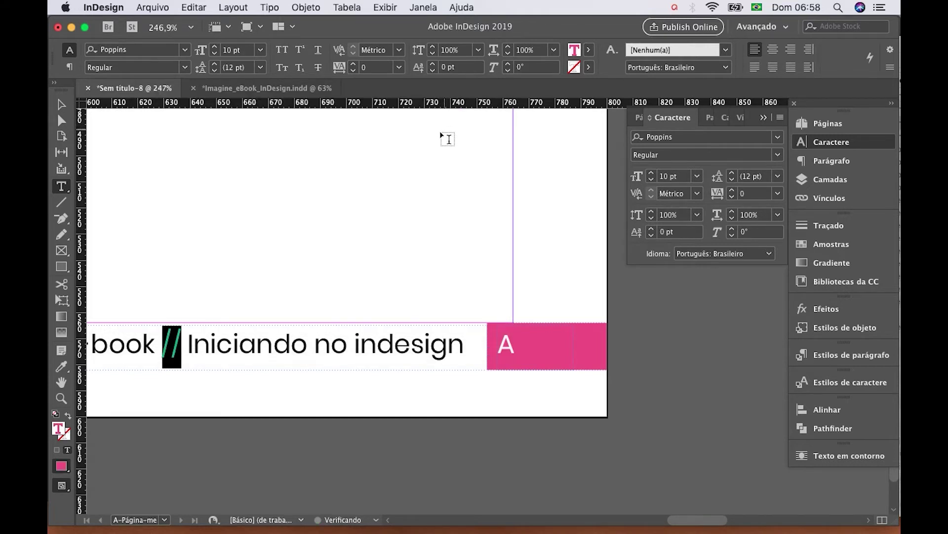
click(267, 341)
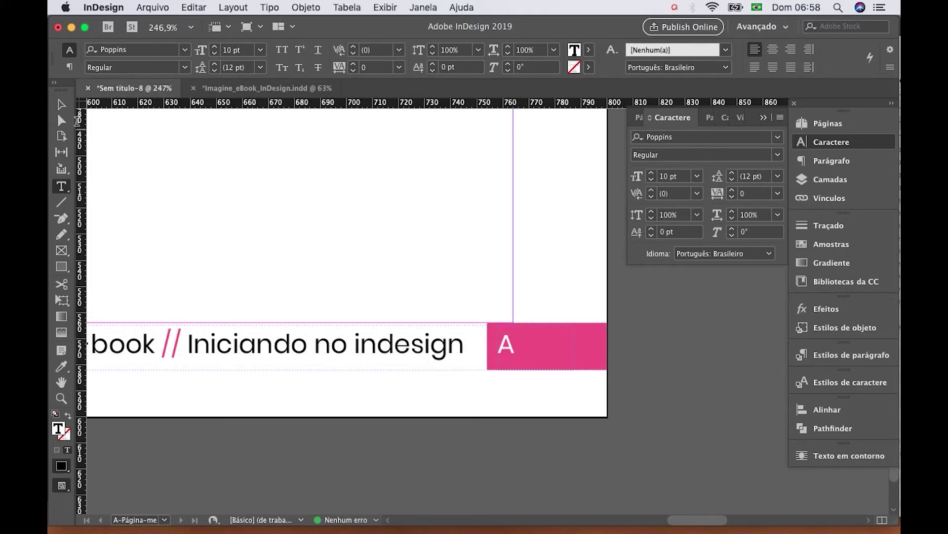
click(62, 106)
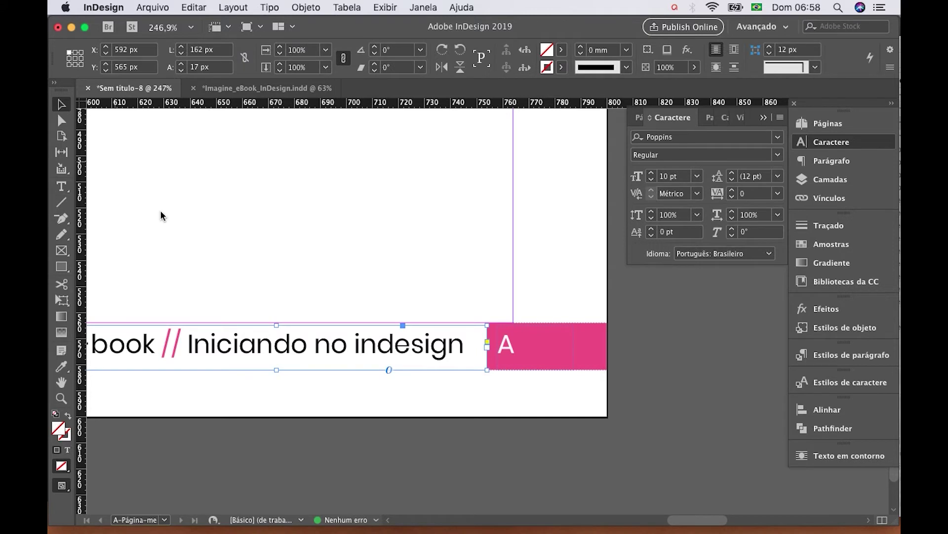
click(344, 399)
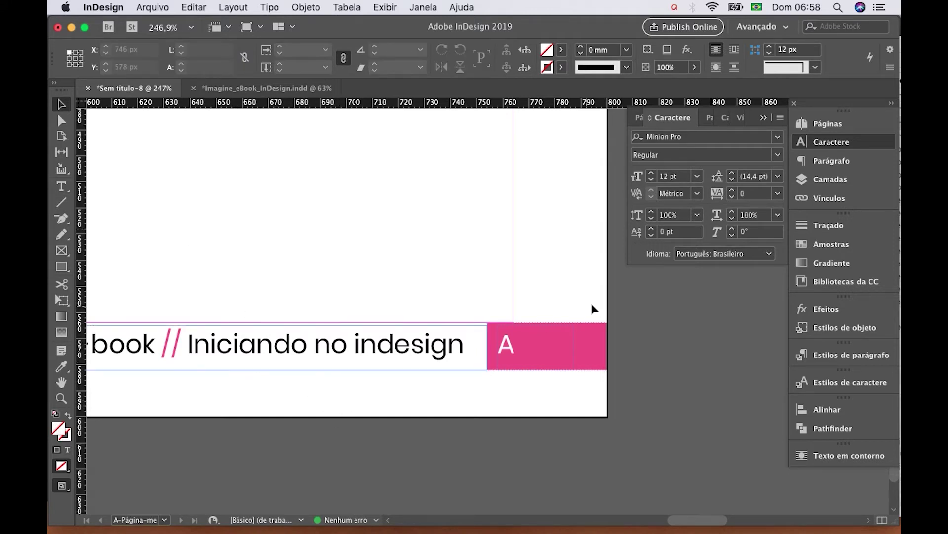
Step: Go through pages 1 to 4 to examine the footer and its automatic page number on each
click(820, 126)
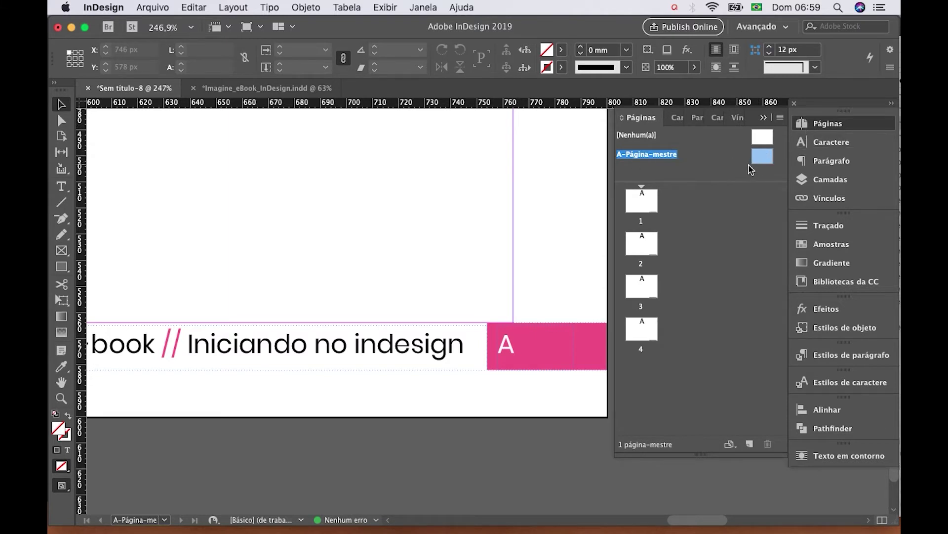
double_click(642, 203)
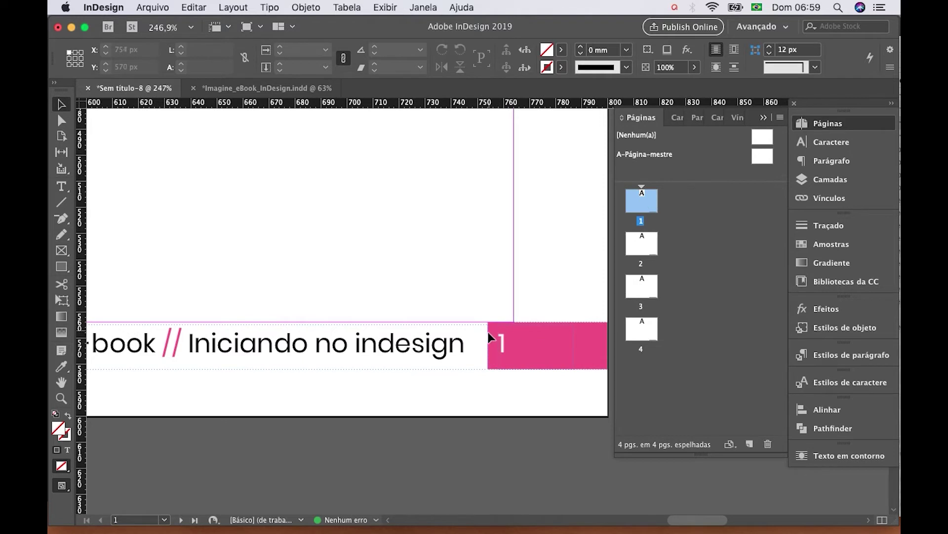
double_click(642, 250)
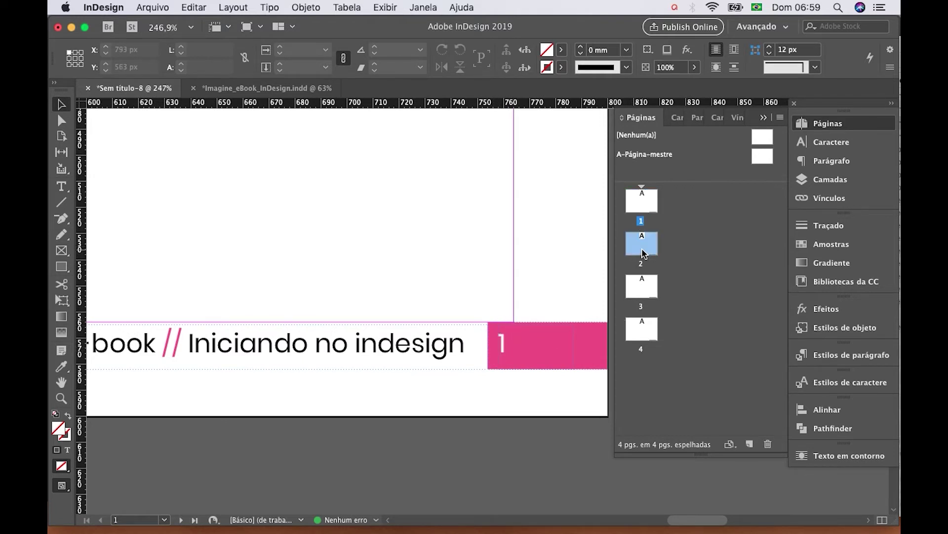
double_click(642, 291)
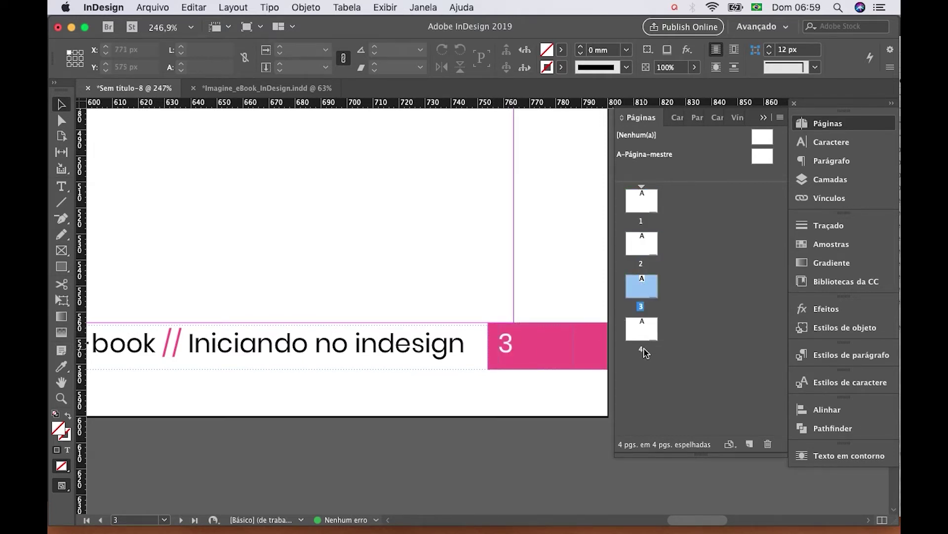
double_click(643, 346)
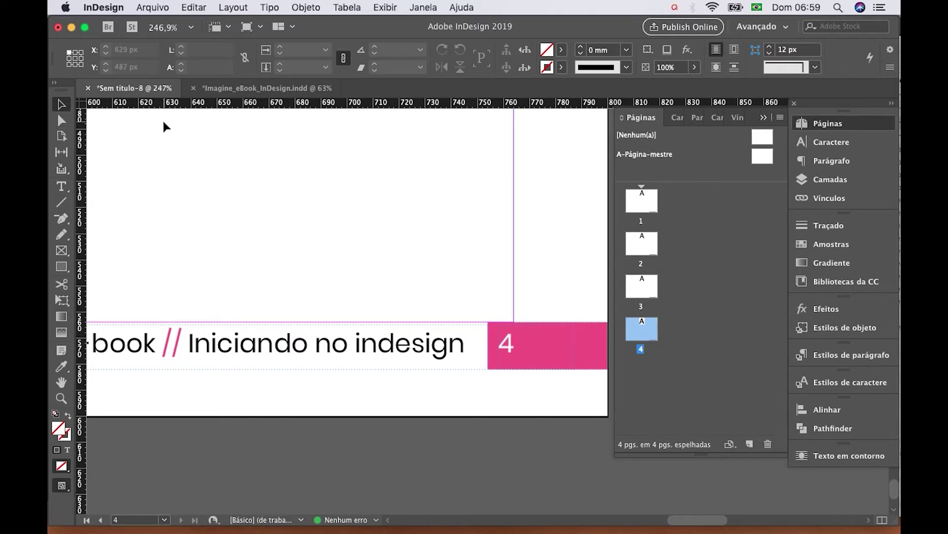
key(super+1)
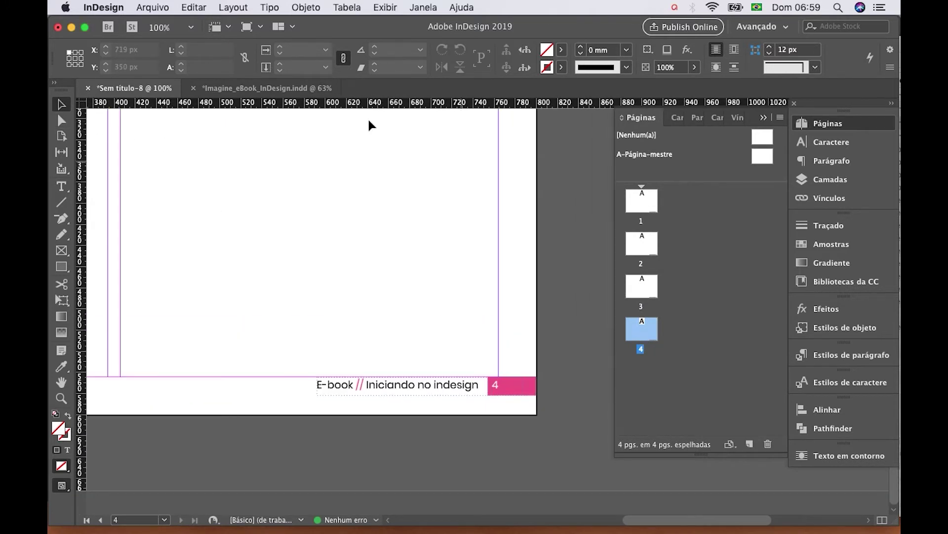
drag(375, 203, 499, 295)
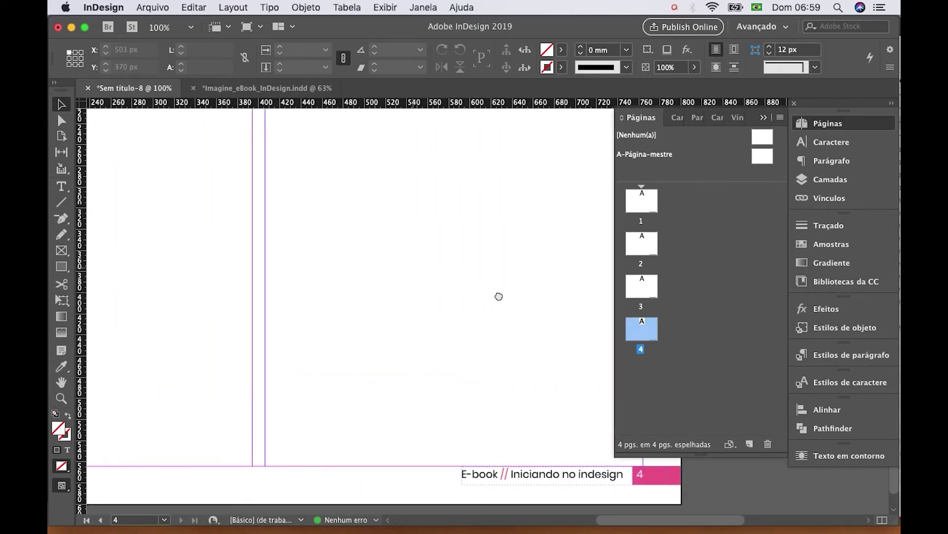
drag(327, 250, 345, 249)
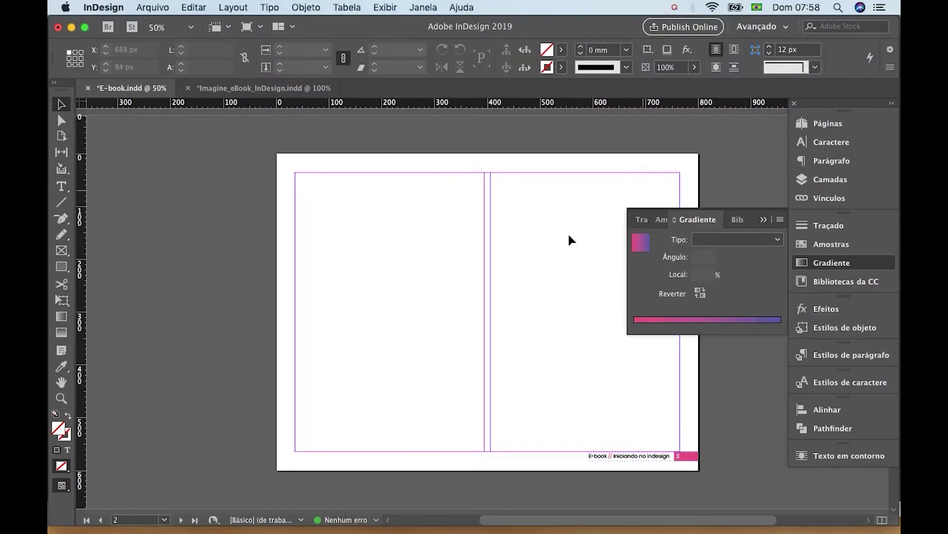
Step: Draw a text frame about 358 x 118 px atop page 2's first column and enter "Para que serve o InDesign"
drag(570, 239, 466, 280)
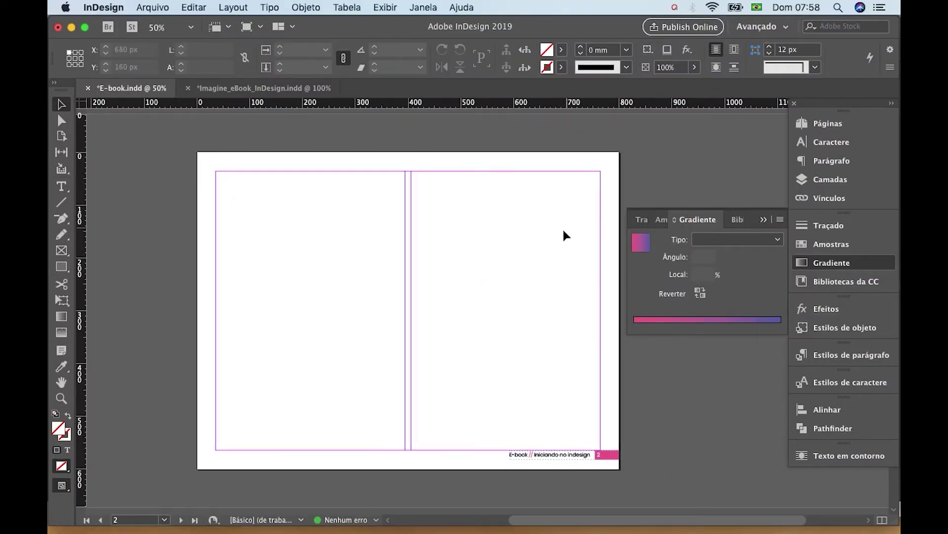
click(822, 124)
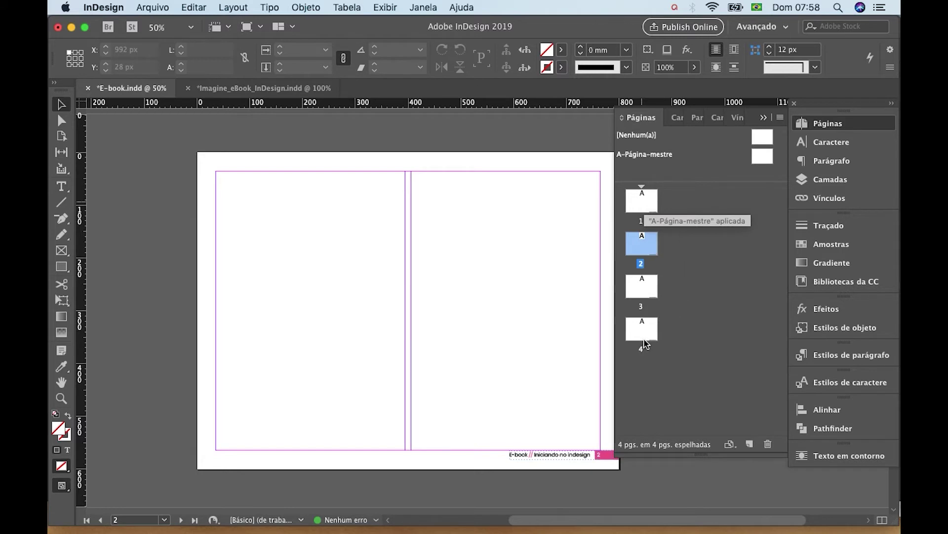
scroll(538, 277, right, 3)
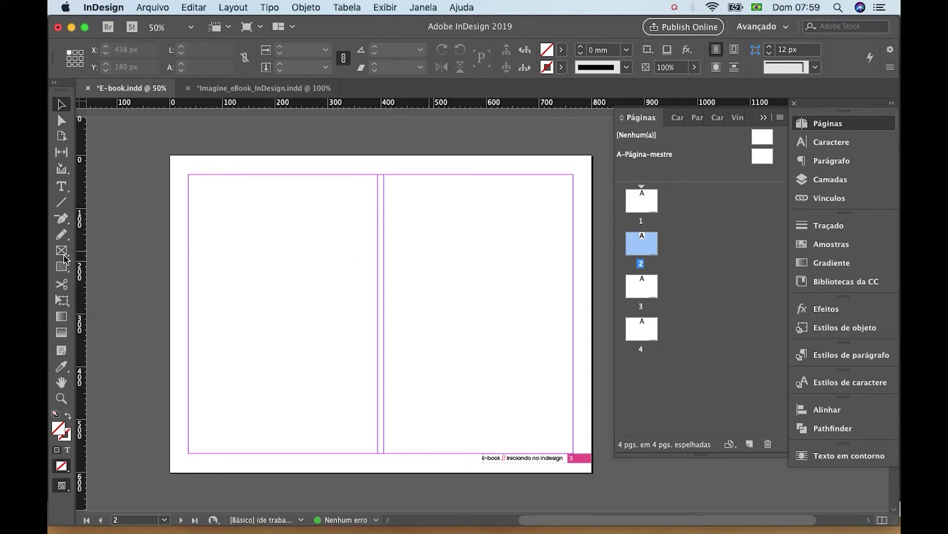
click(64, 192)
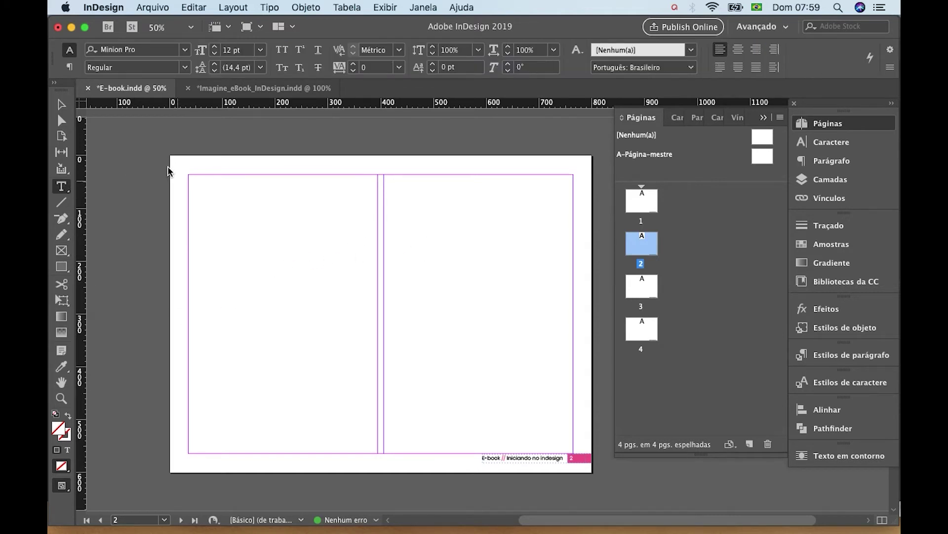
click(190, 178)
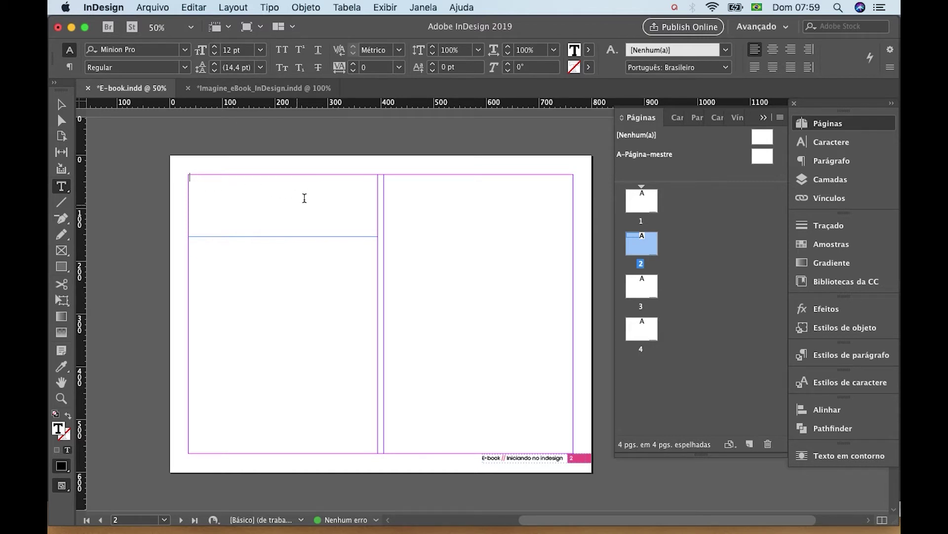
text(Para que serve o InDesign)
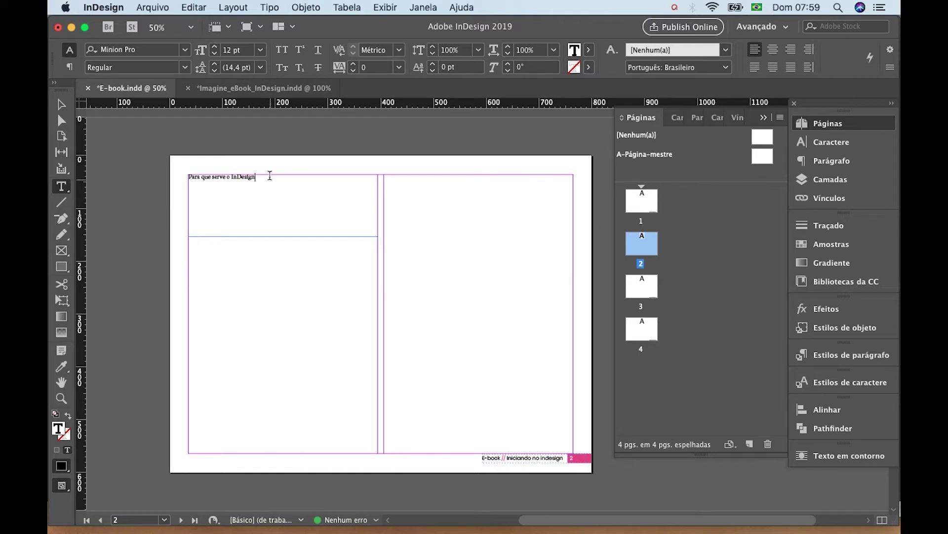
Step: Select the whole heading text "Para que serve o InDesign" on page 2
drag(269, 173, 165, 174)
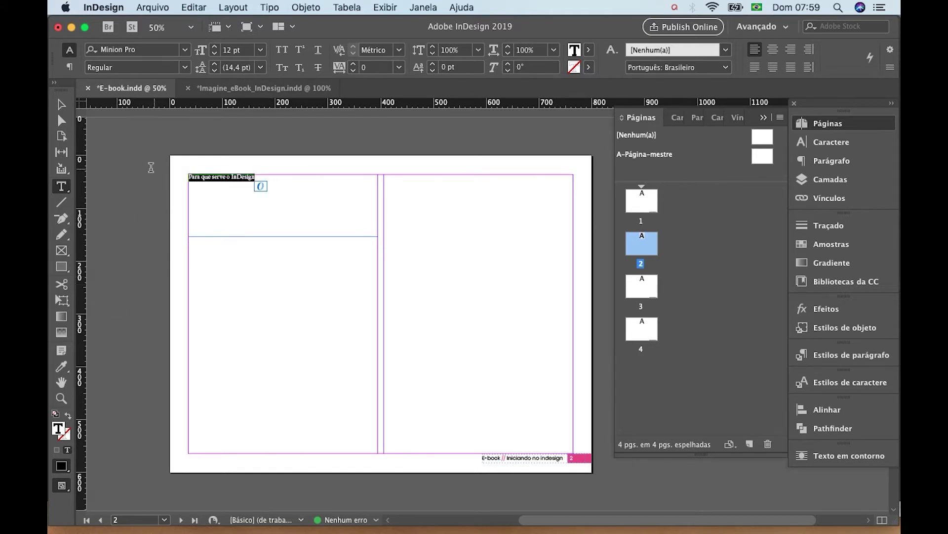
click(62, 105)
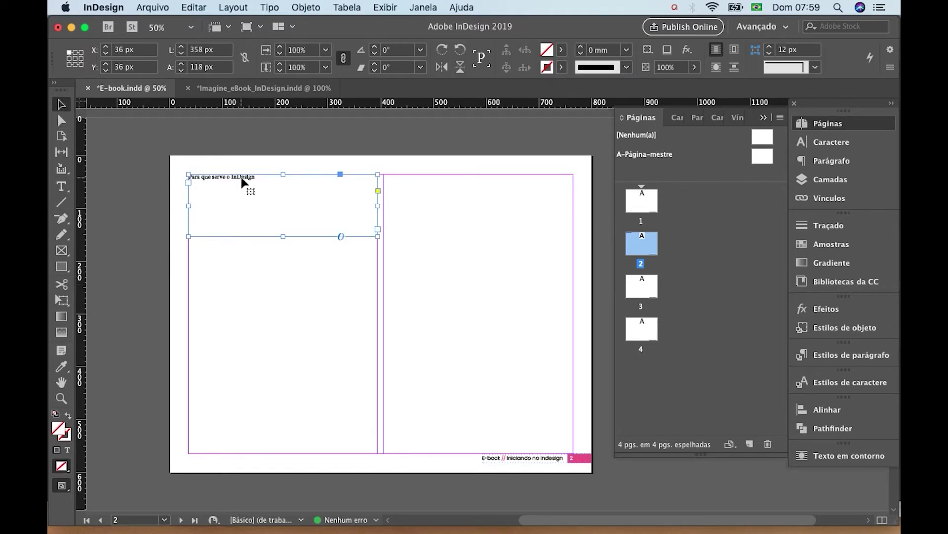
click(61, 398)
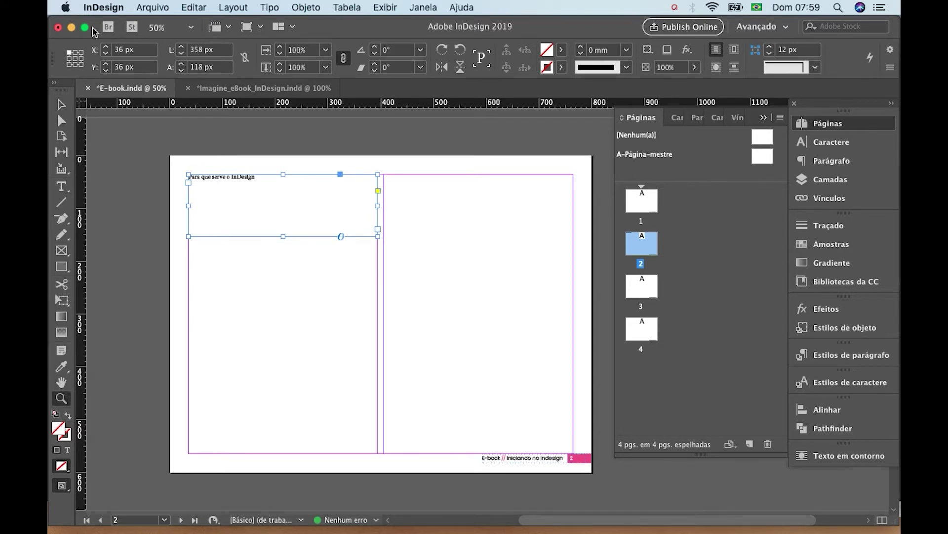
key(super+equal)
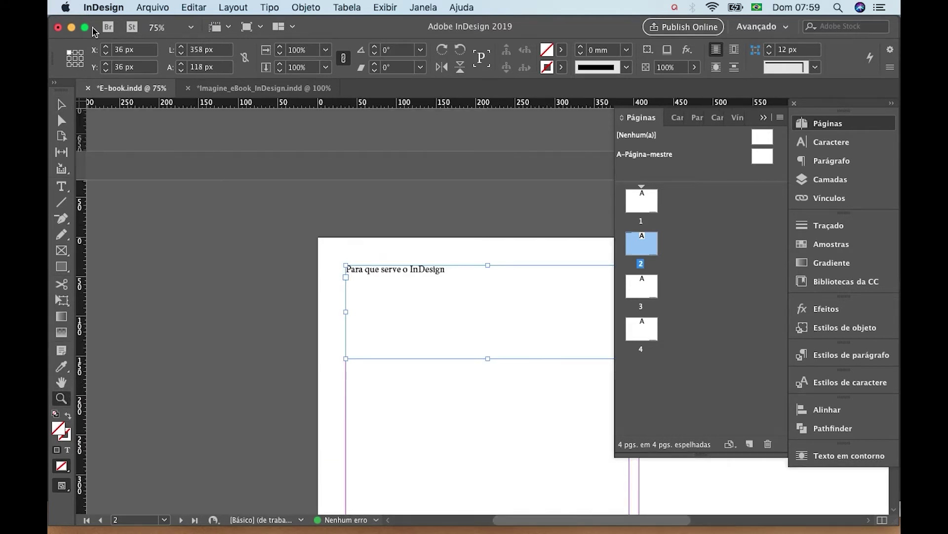
click(63, 105)
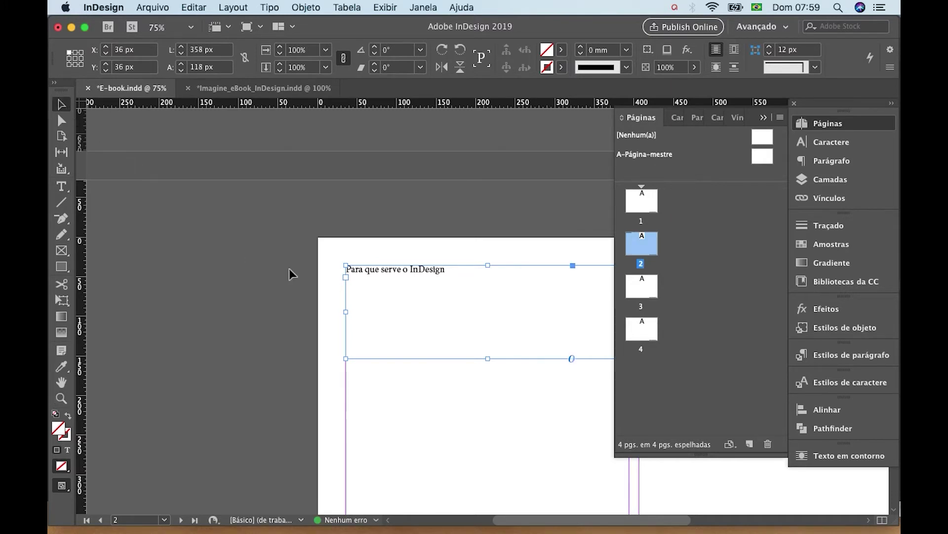
drag(443, 293, 345, 266)
scroll(387, 283, right, 3)
scroll(387, 283, down, 2)
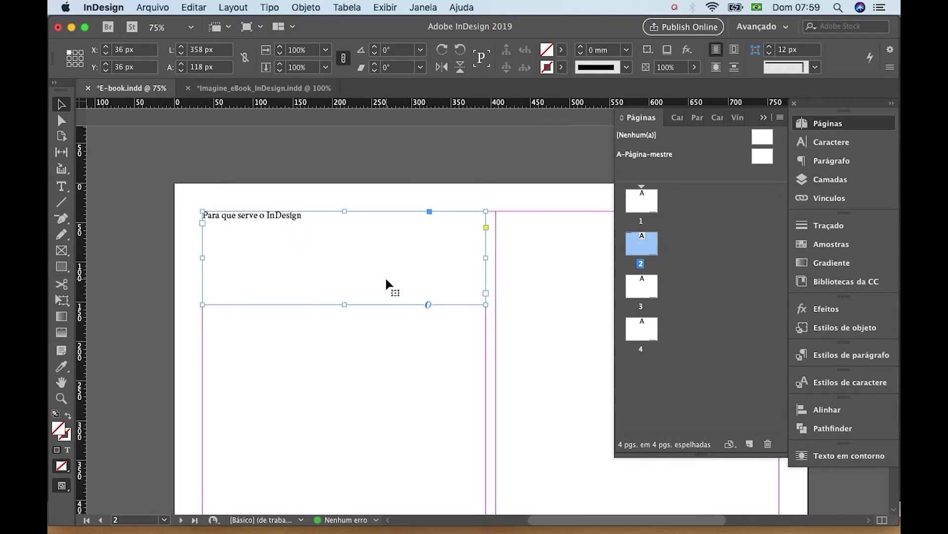
drag(400, 282, 377, 280)
scroll(377, 280, down, 5)
scroll(377, 281, right, 7)
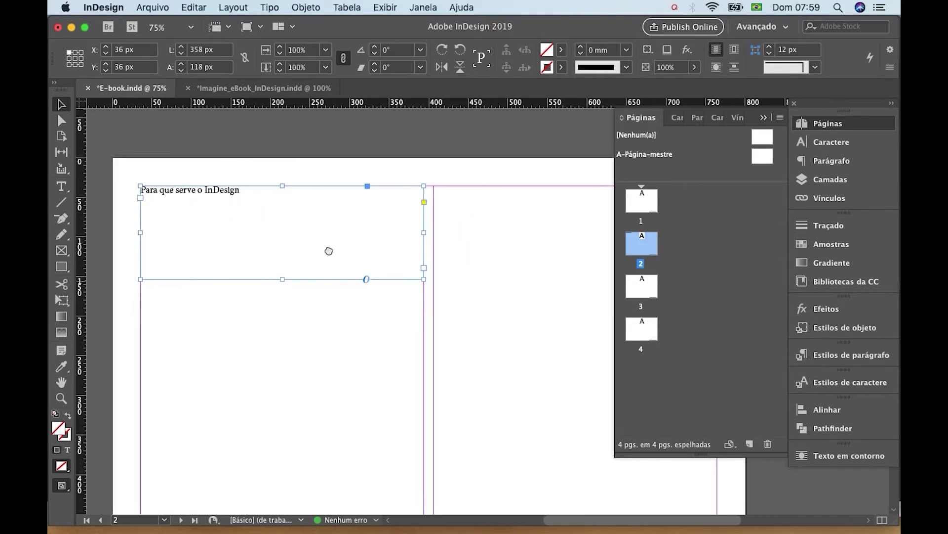
drag(342, 311, 362, 319)
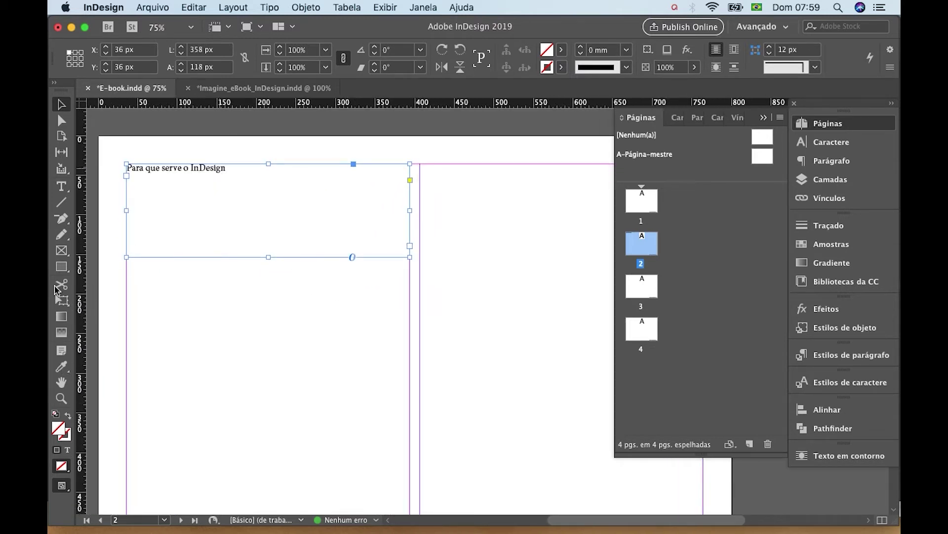
click(61, 186)
triple_click(191, 168)
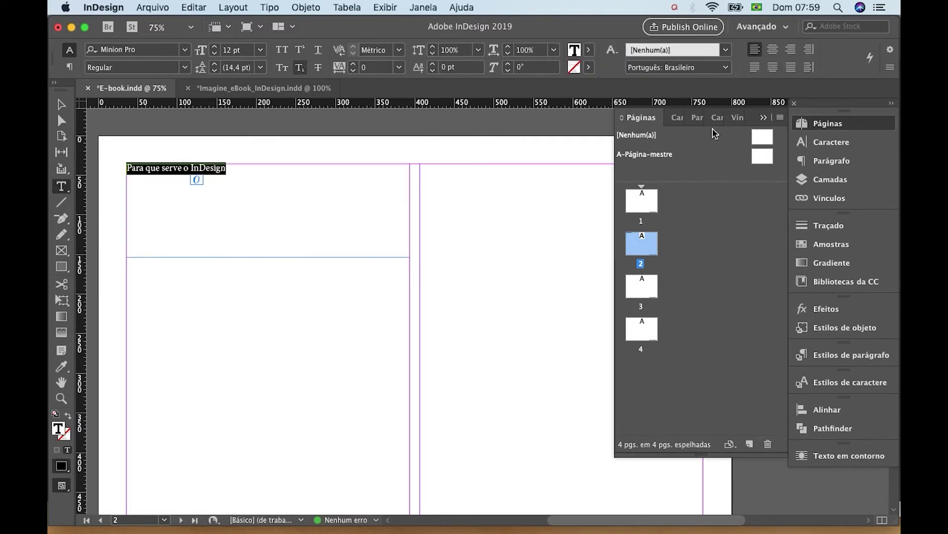
Step: Try to set the selected heading's font to Poppins ExtraBold Regular
click(813, 149)
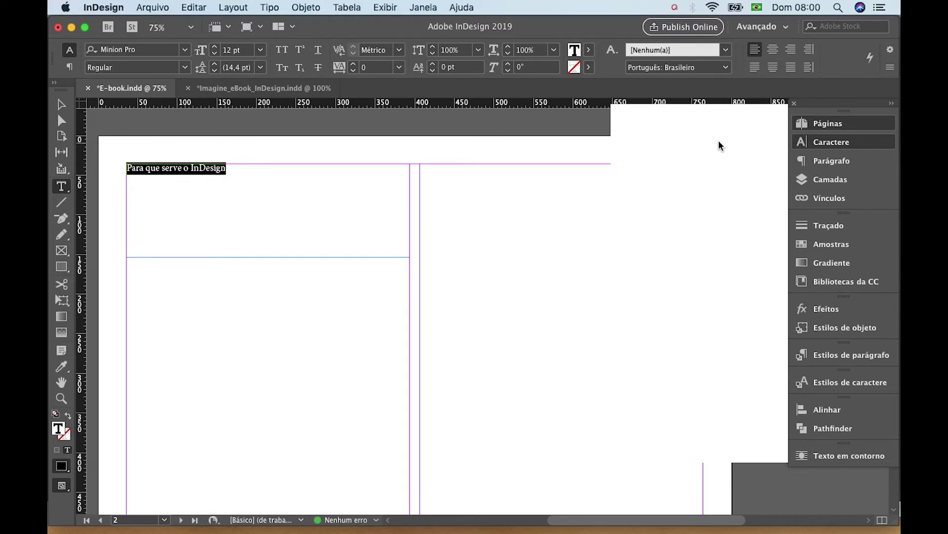
text(p)
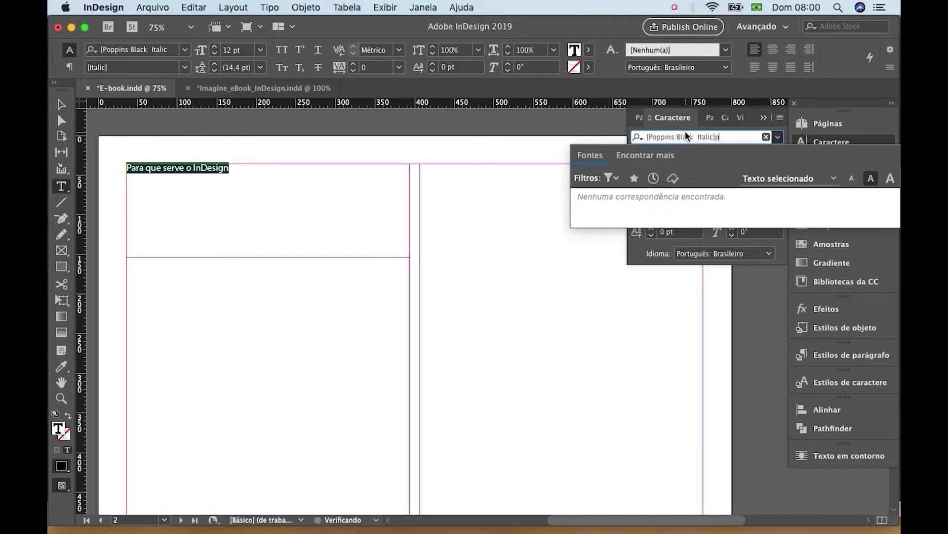
key(BackSpace)
key(BackSpace)
key(BackSpace)
key(BackSpace)
key(BackSpace)
key(BackSpace)
key(BackSpace)
key(BackSpace)
key(BackSpace)
key(BackSpace)
key(BackSpace)
key(BackSpace)
text(pp)
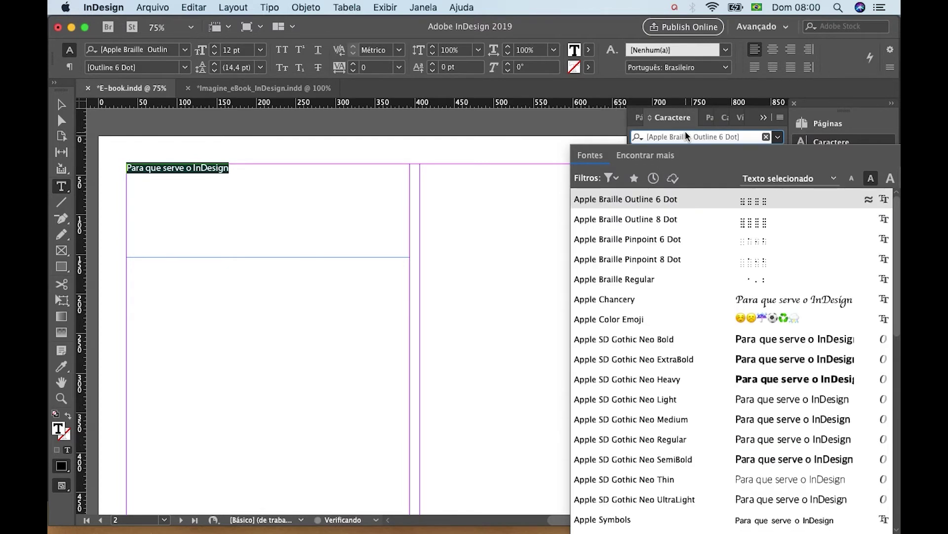
key(BackSpace)
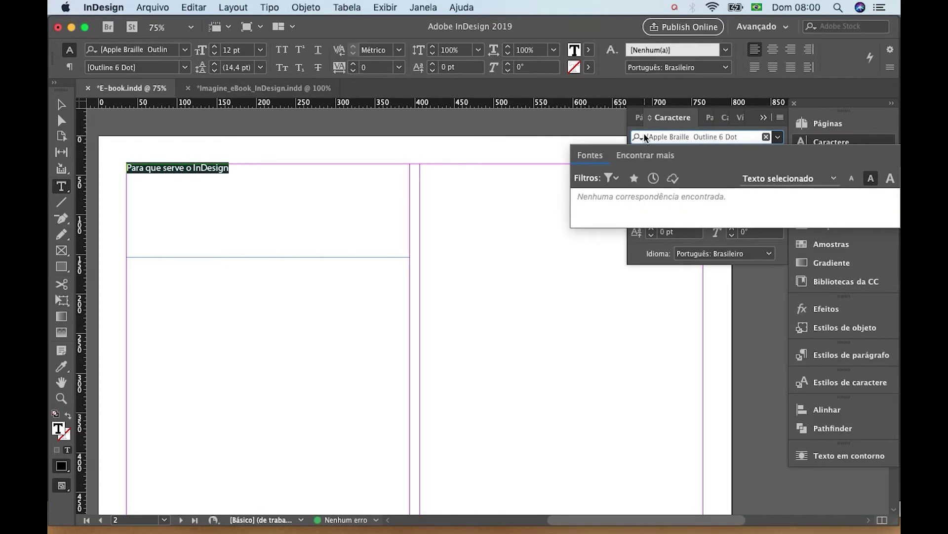
triple_click(654, 136)
text(Poppins Black  Italic)
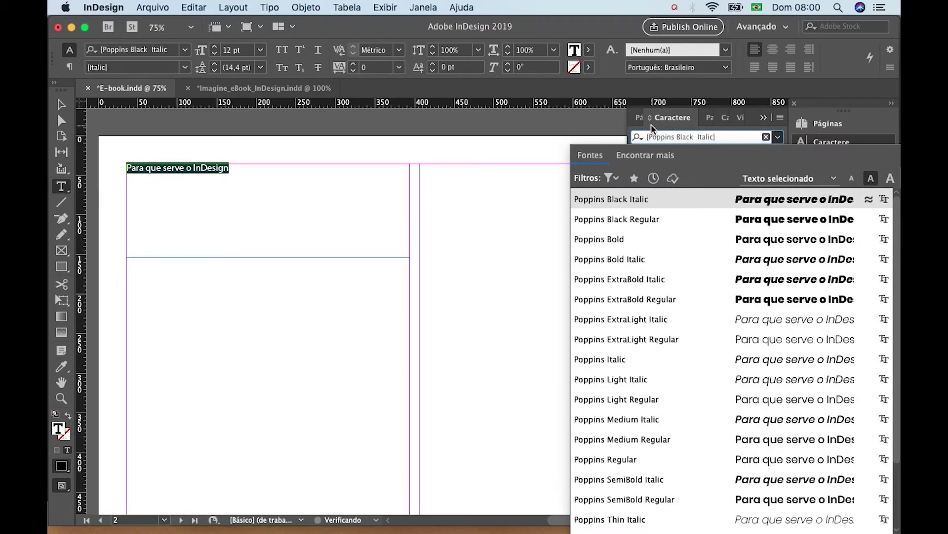
key(Down)
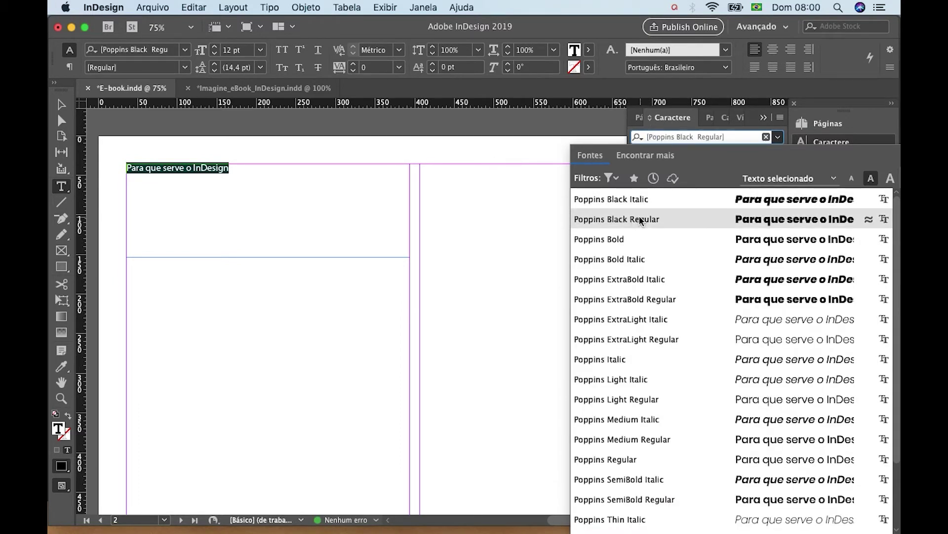
click(657, 296)
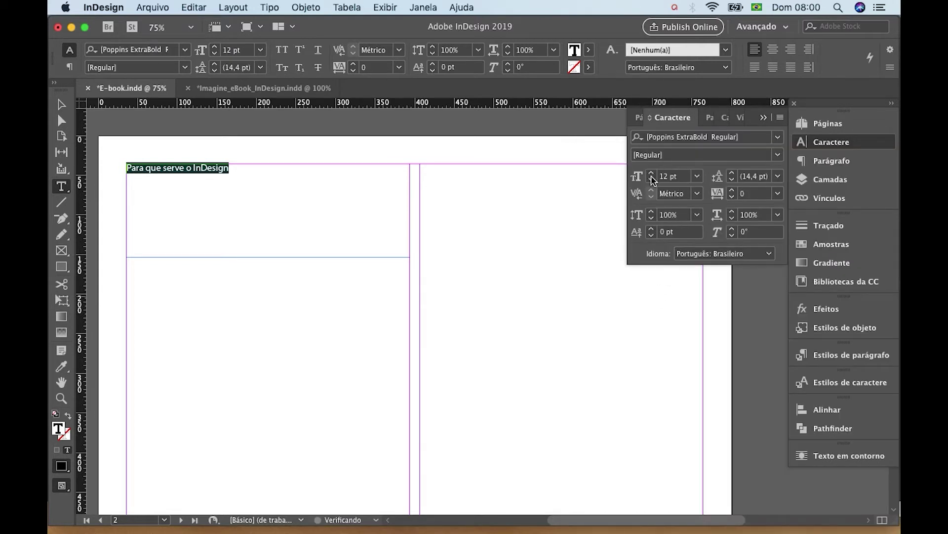
Step: Set the heading to 40 pt in Poppins ExtraBold Regular and add a question mark at its end
drag(652, 176, 666, 175)
click(697, 137)
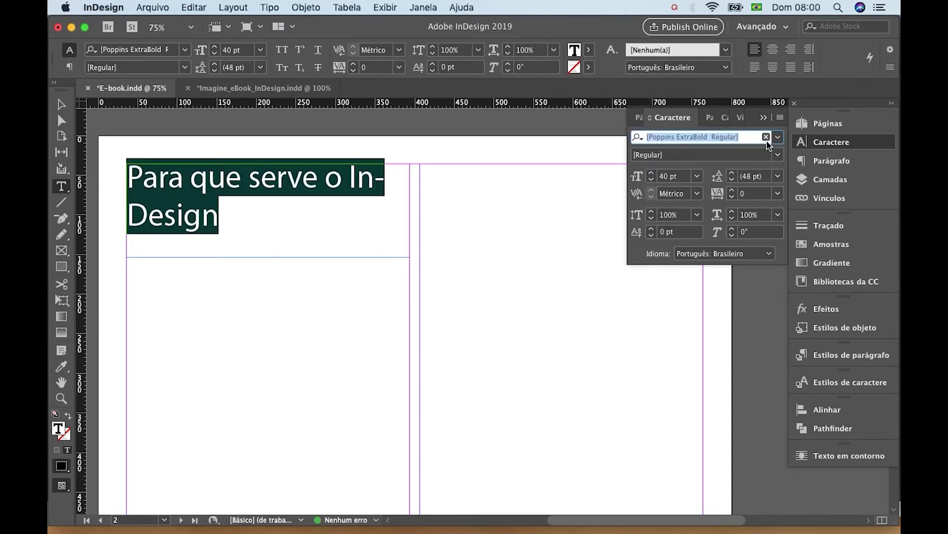
text(po)
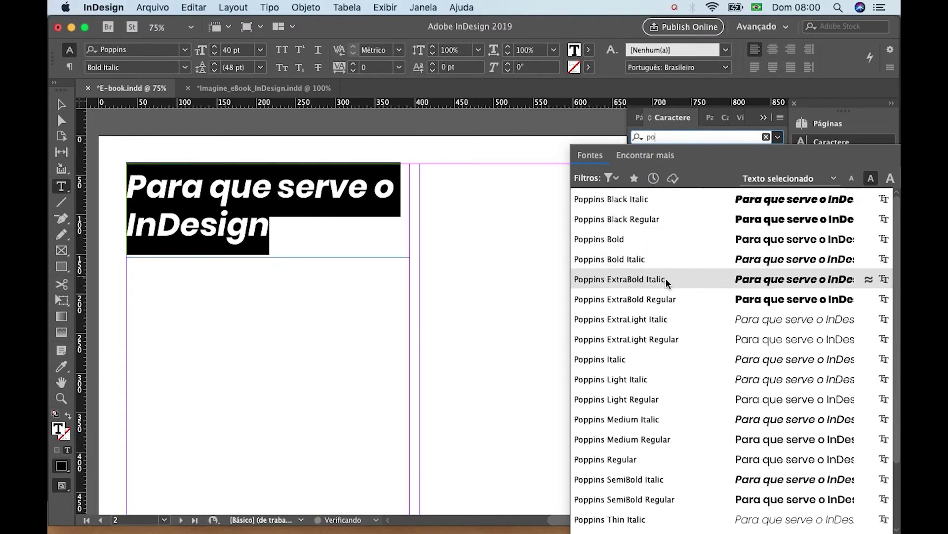
click(673, 299)
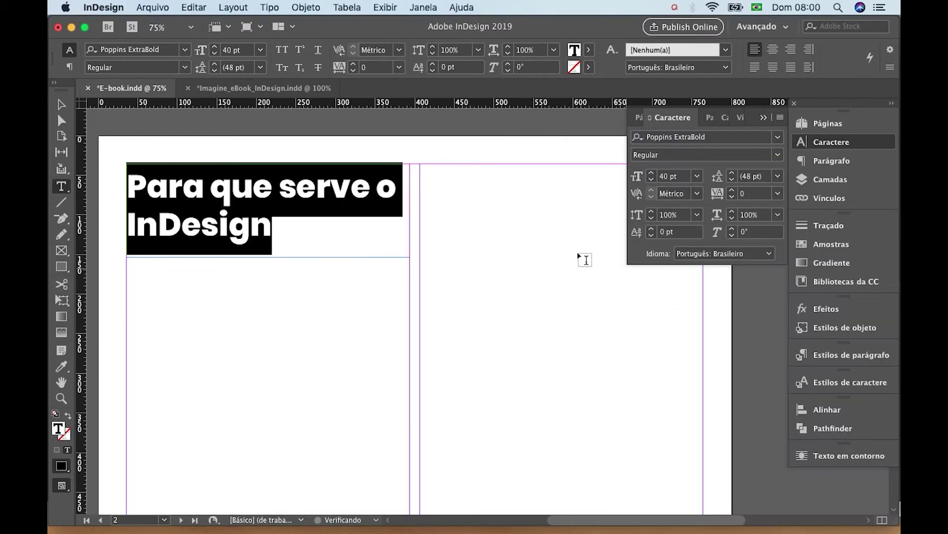
click(330, 229)
text(?)
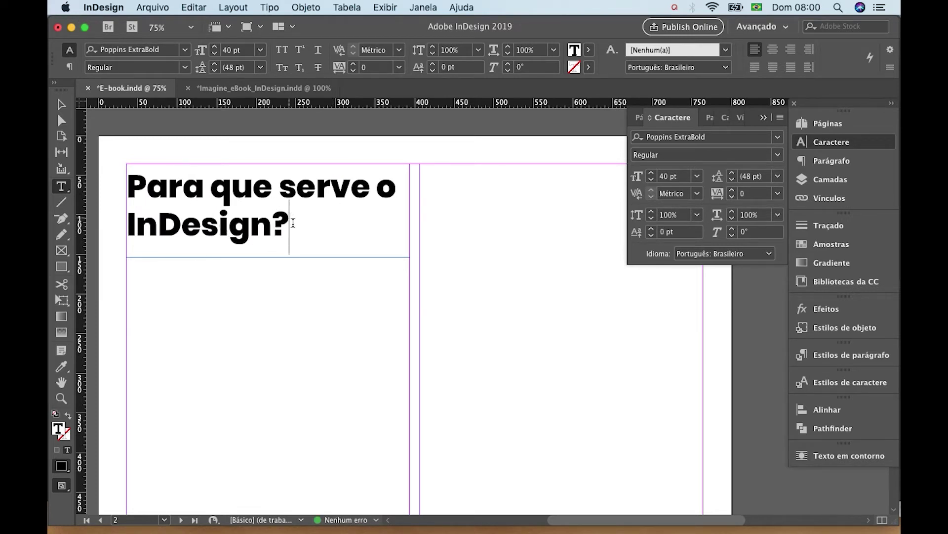
Step: Set the whole heading's text colour to a dark grey with C 0, M 0 and Y 0, and deselect the text
key(super+a)
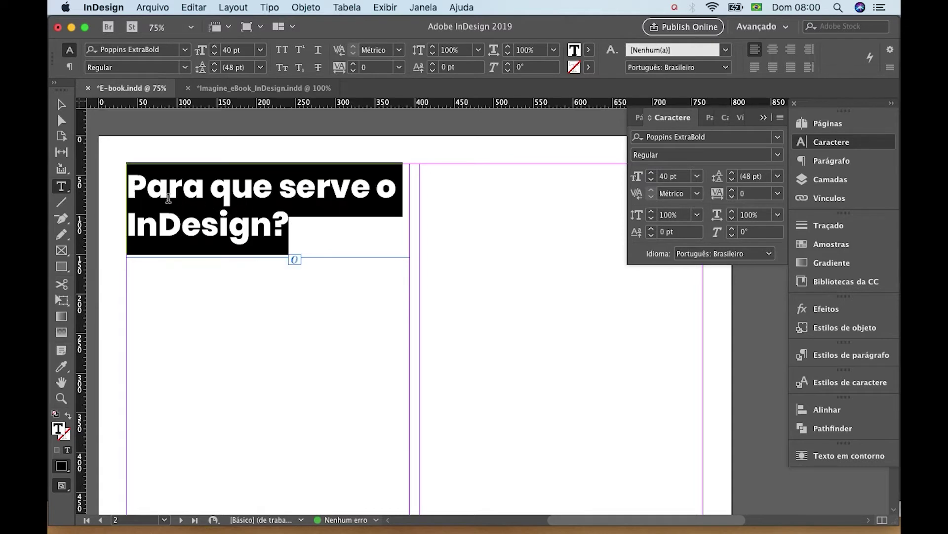
double_click(58, 428)
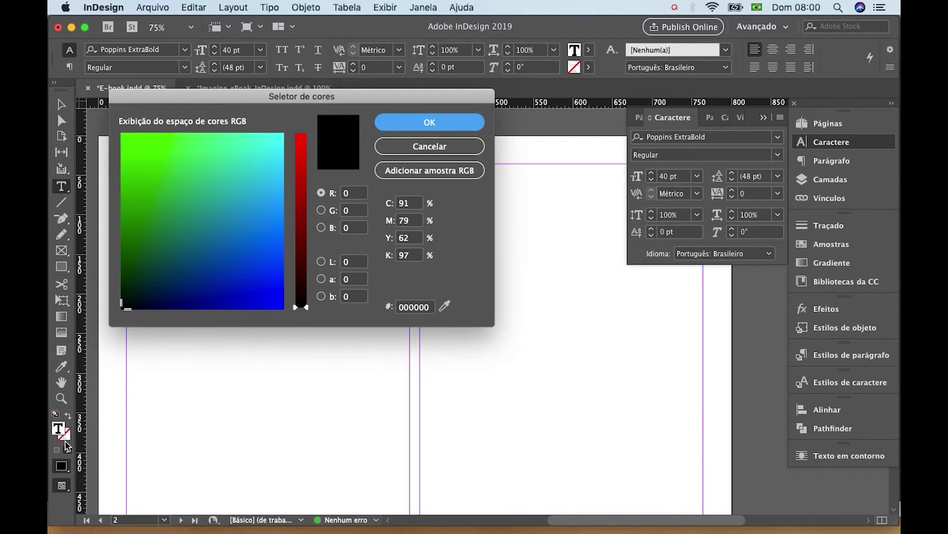
double_click(405, 204)
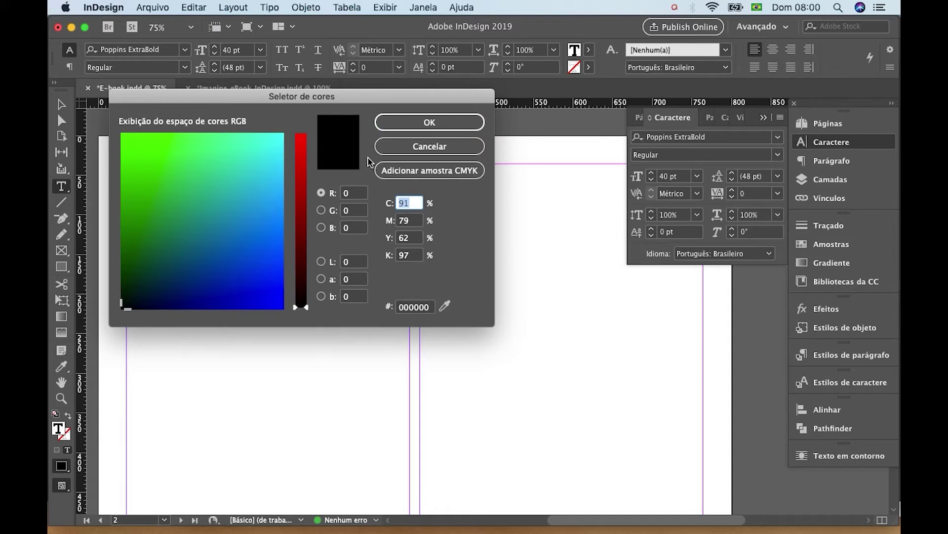
text(0)
key(Tab)
text(0)
key(Tab)
text(0)
key(Tab)
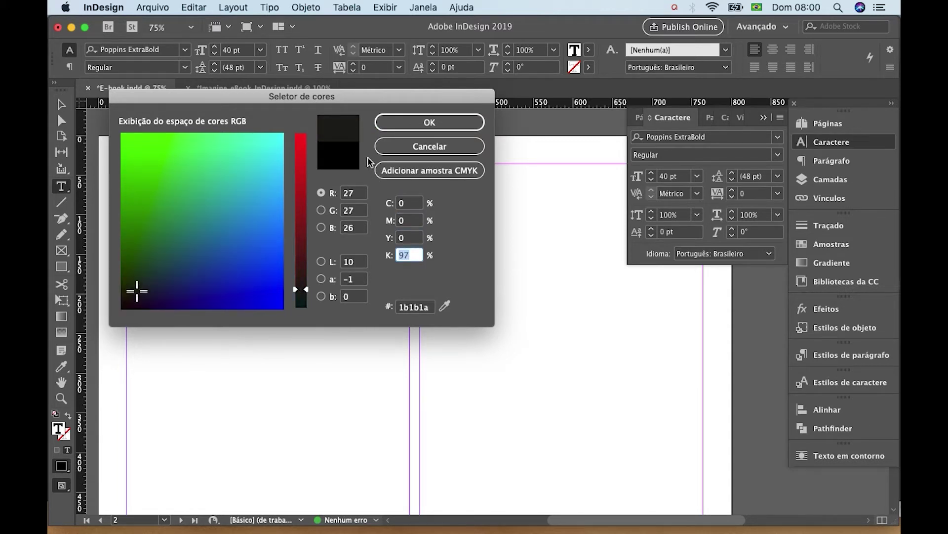
key(Return)
click(283, 267)
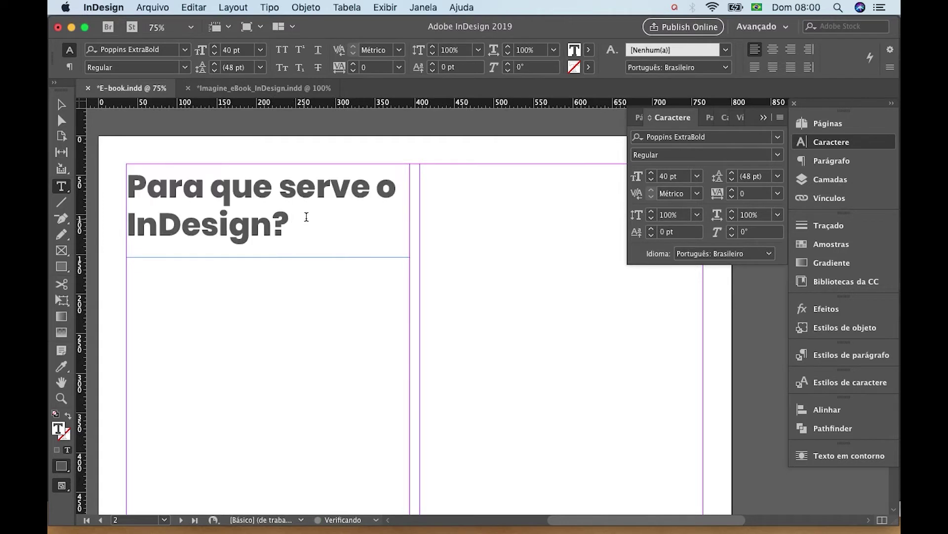
Step: Draw a text frame about 358 x 278 px in page 2's second column and fill it with placeholder text
click(61, 105)
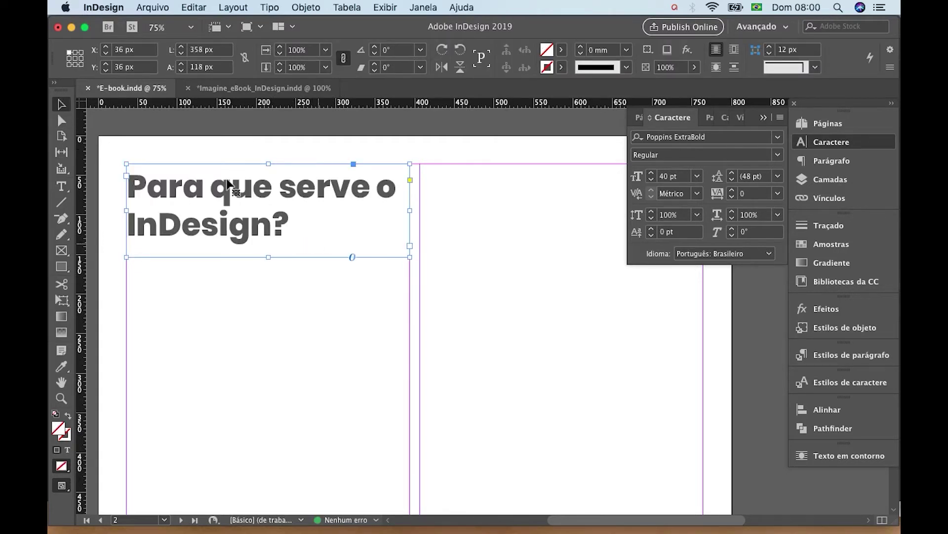
drag(332, 272, 299, 207)
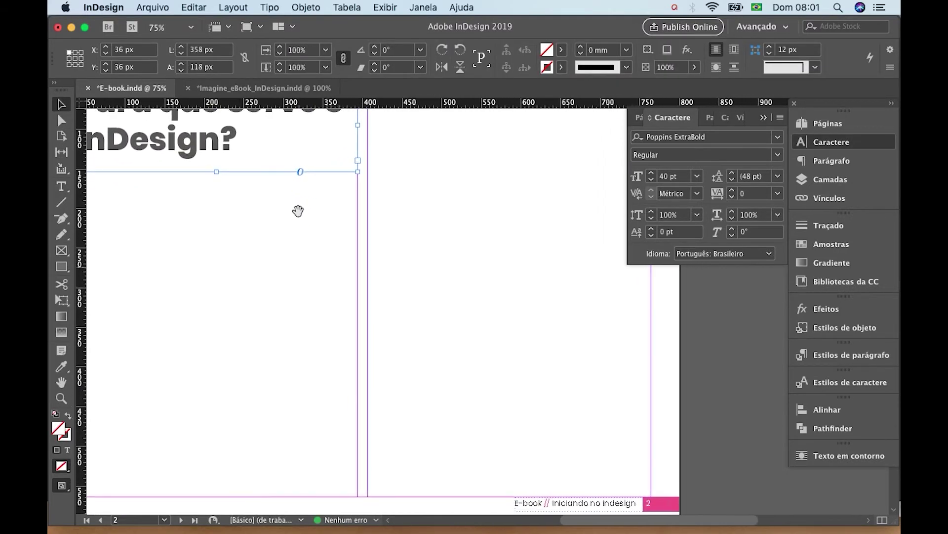
click(62, 186)
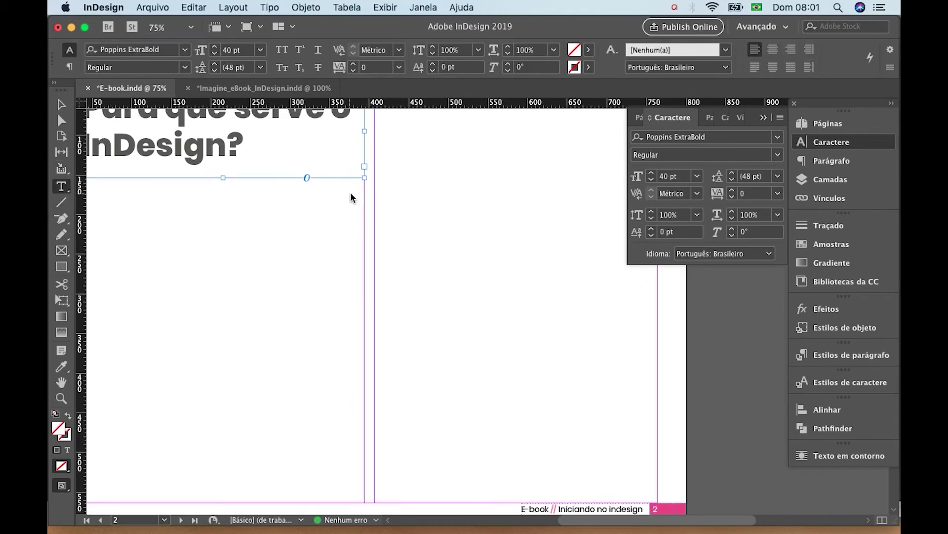
drag(374, 184, 665, 409)
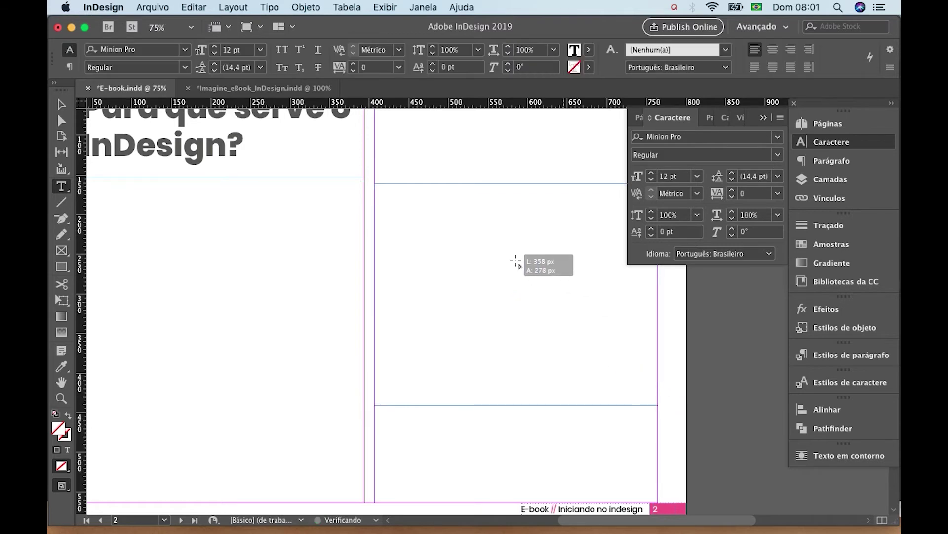
right_click(389, 199)
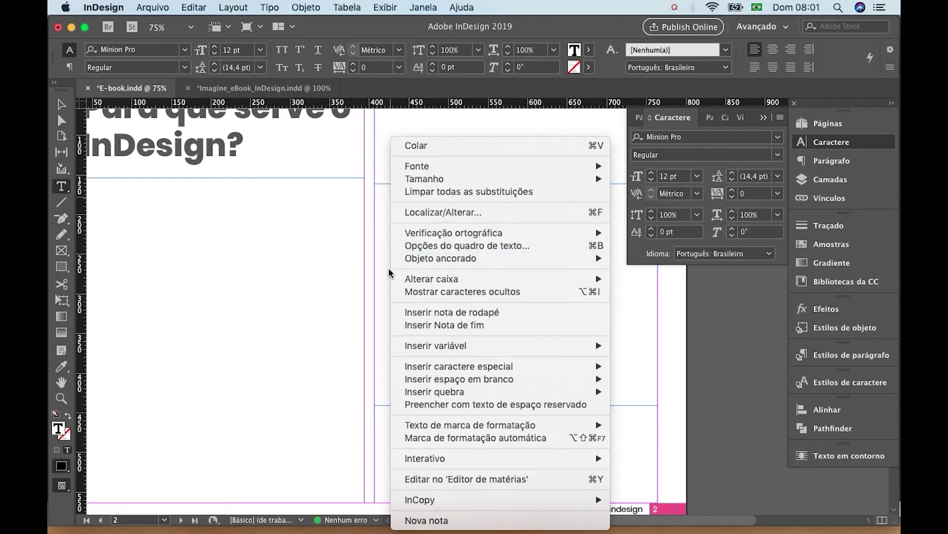
click(452, 402)
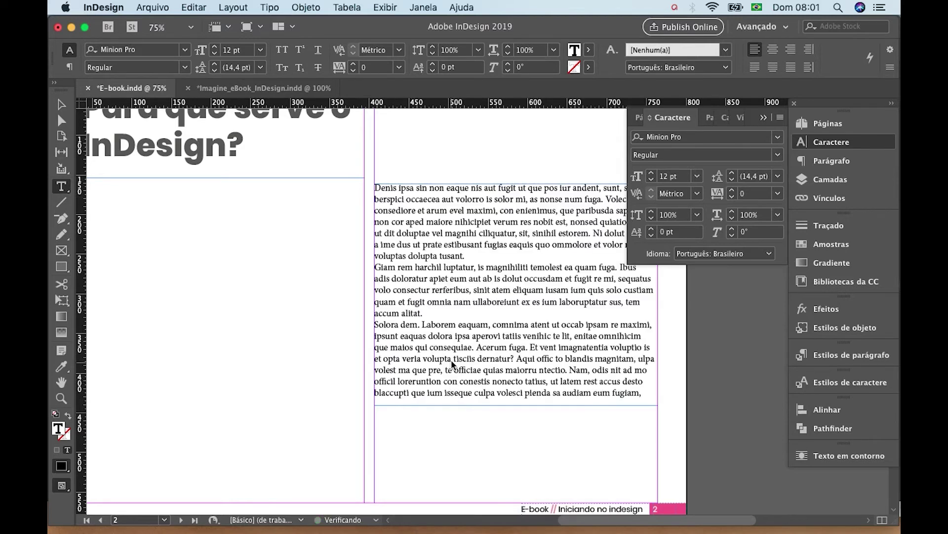
Step: Delete the third paragraph of the placeholder text, keeping the first two paragraphs up to "accum alitat."
mouse_move(643, 395)
mouse_down()
mouse_move(373, 326)
mouse_move(380, 357)
mouse_move(371, 365)
mouse_move(368, 343)
mouse_up()
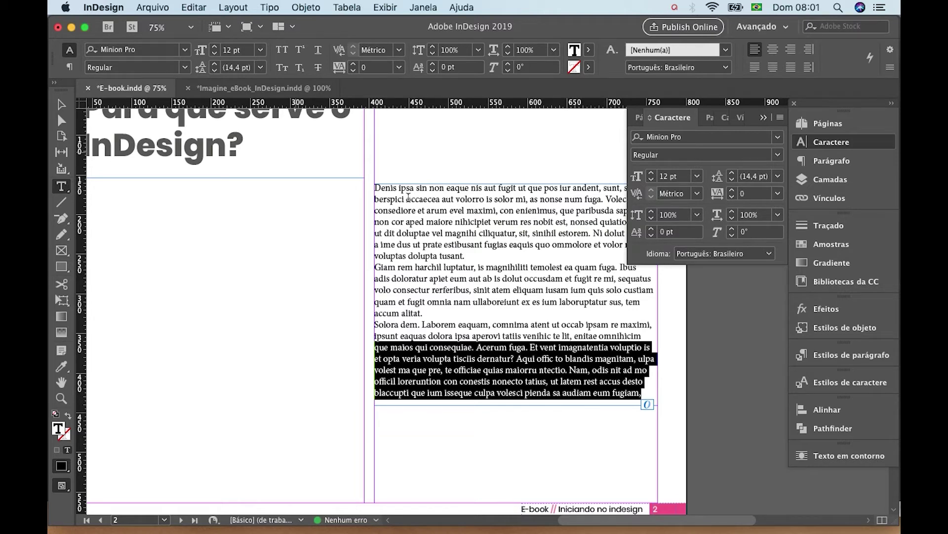
drag(643, 394, 376, 338)
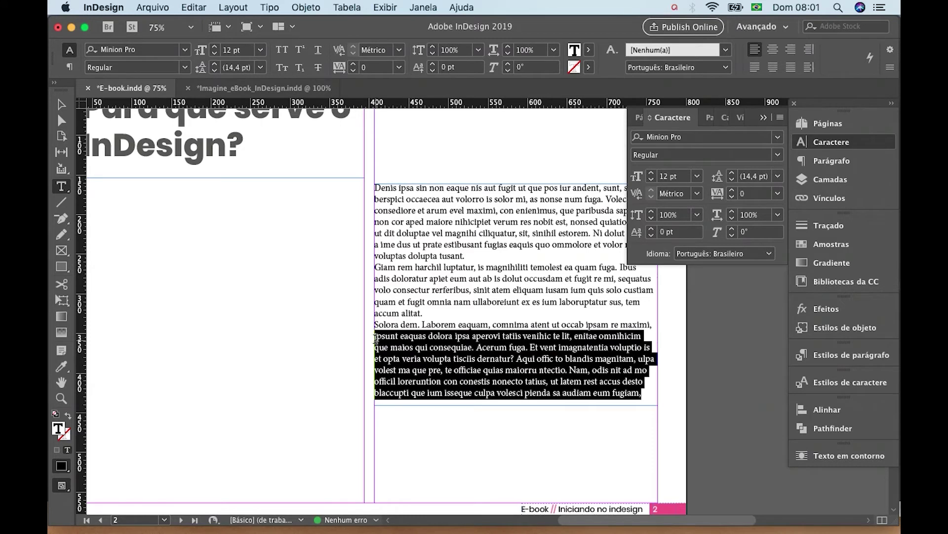
key(BackSpace)
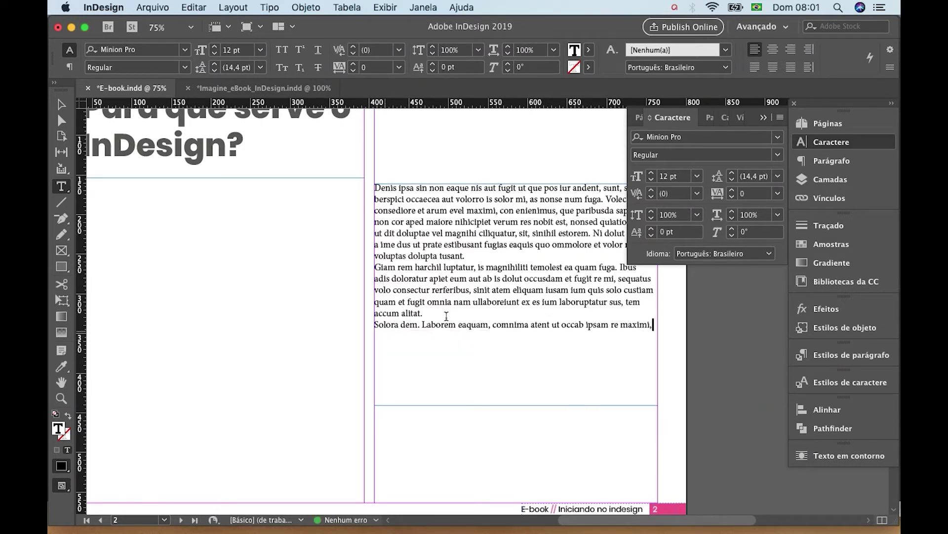
drag(375, 313, 359, 318)
key(BackSpace)
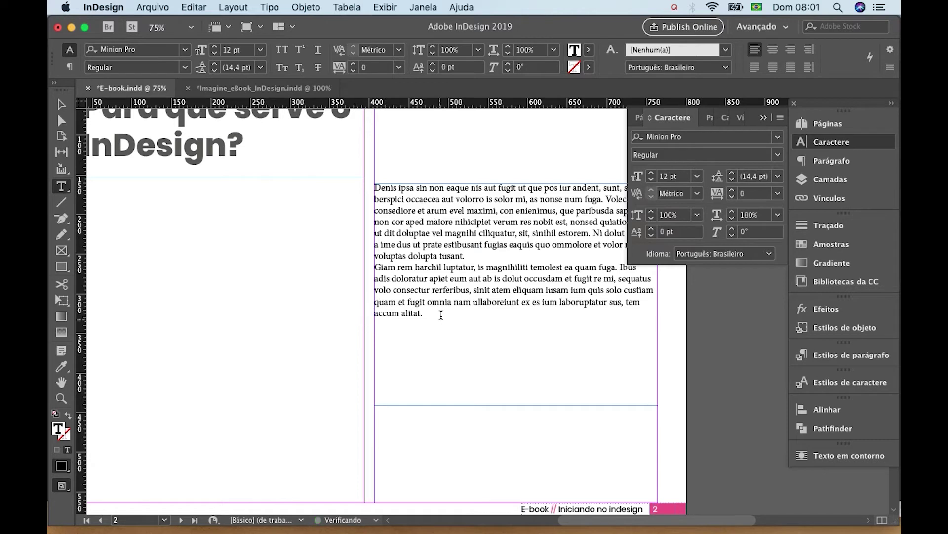
Step: Set both placeholder paragraphs in page 2's second column in Poppins Regular
drag(434, 311, 370, 161)
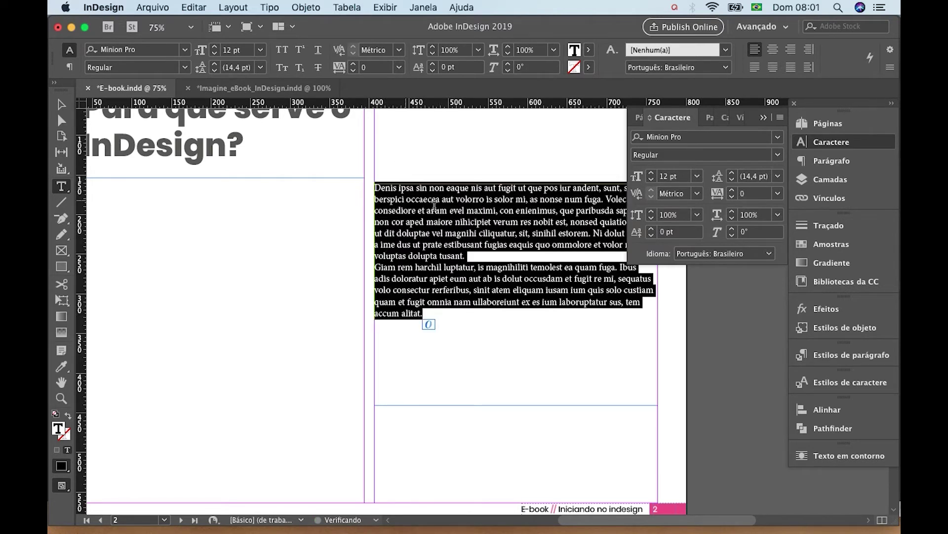
click(694, 141)
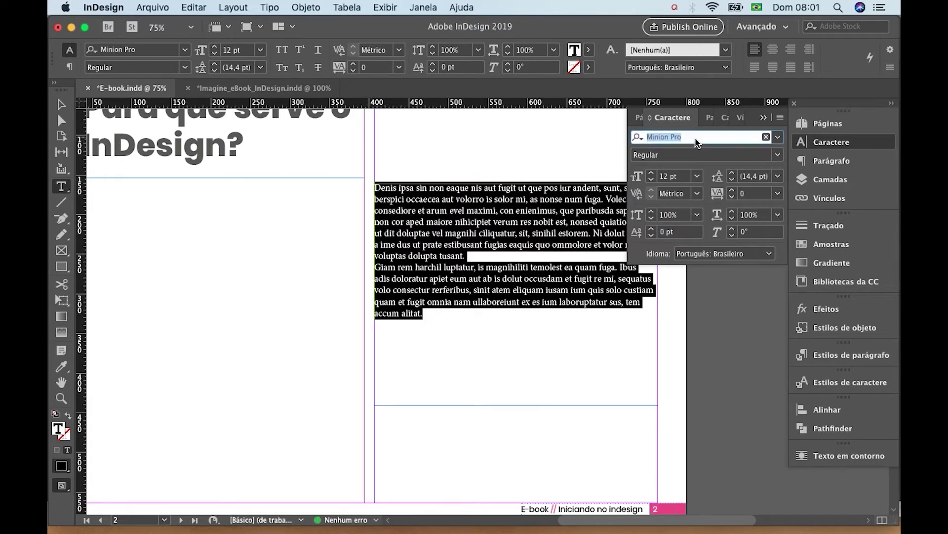
text(po)
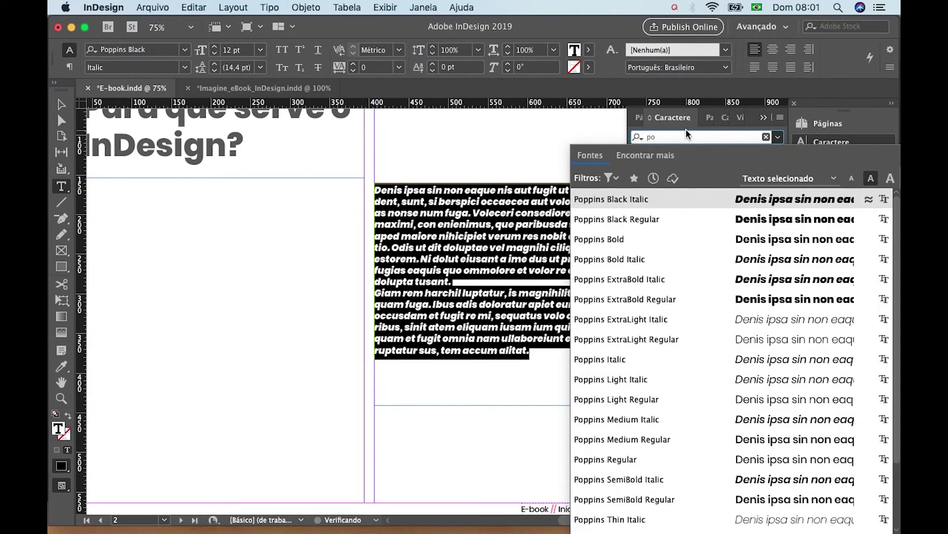
click(631, 460)
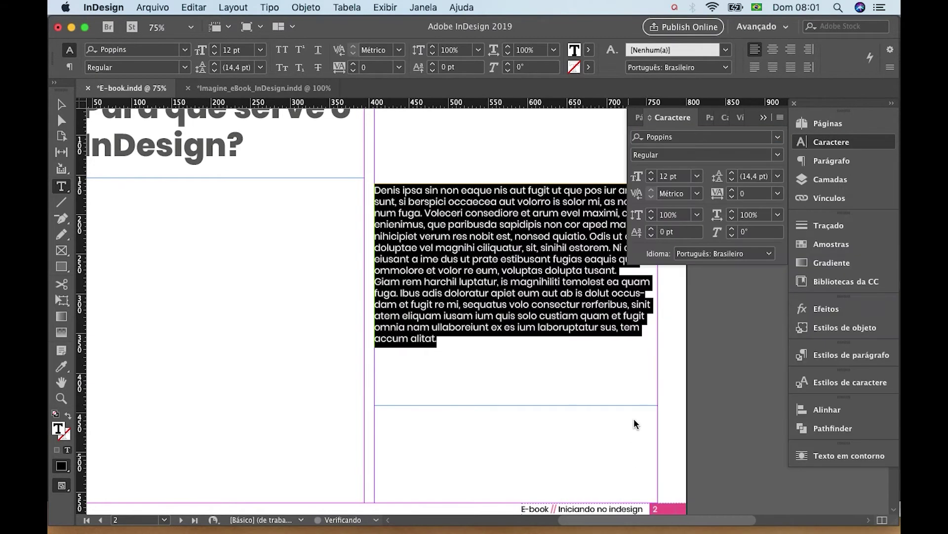
Step: Set the placeholder text's size to 17 pt with 20 pt leading, and deselect the text
click(651, 173)
click(651, 173)
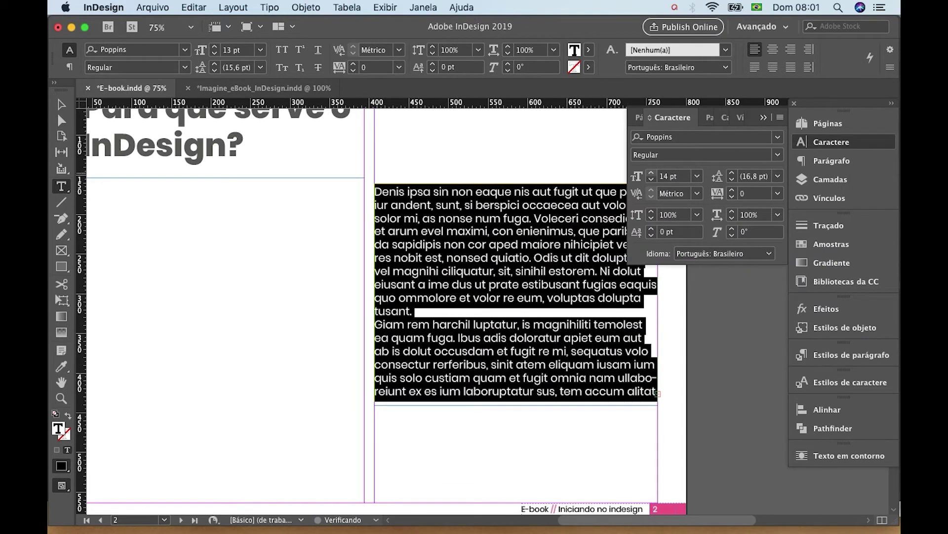
click(651, 173)
click(651, 174)
click(651, 174)
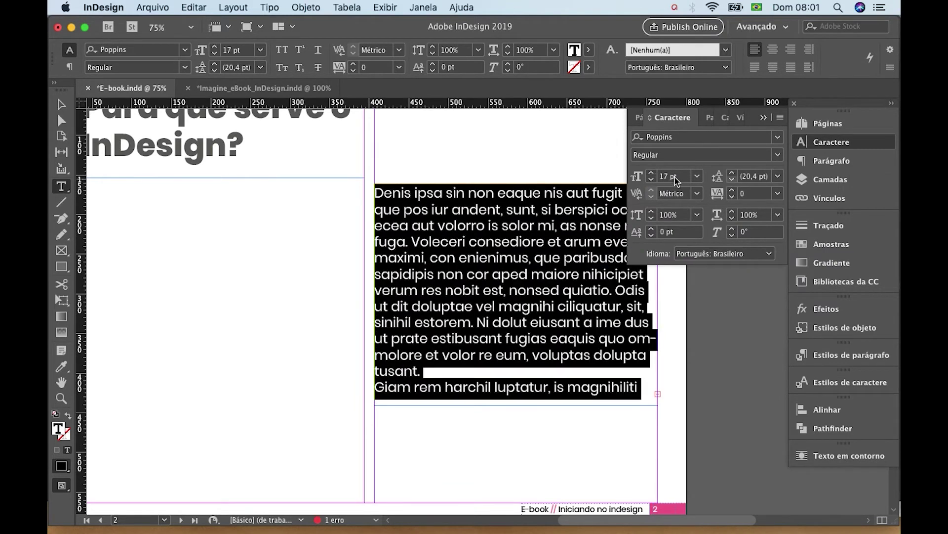
click(732, 180)
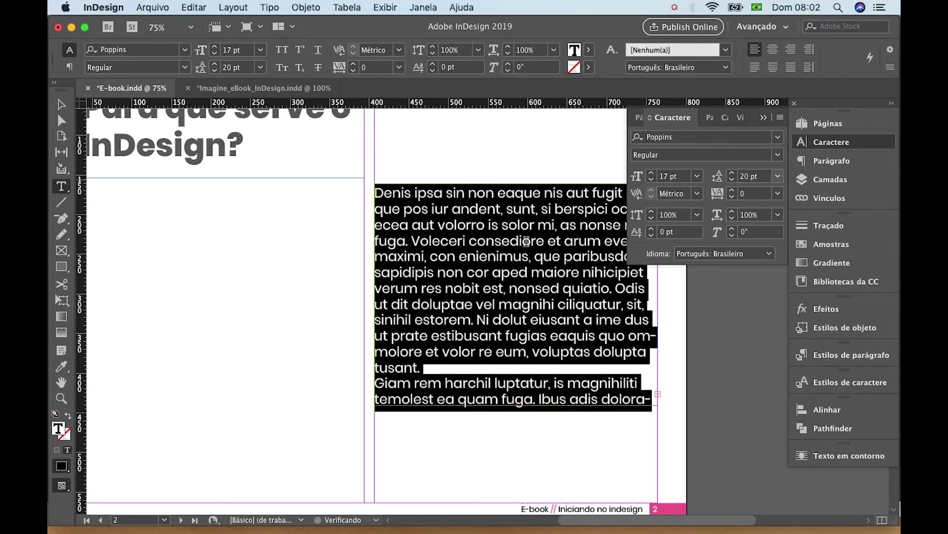
click(514, 255)
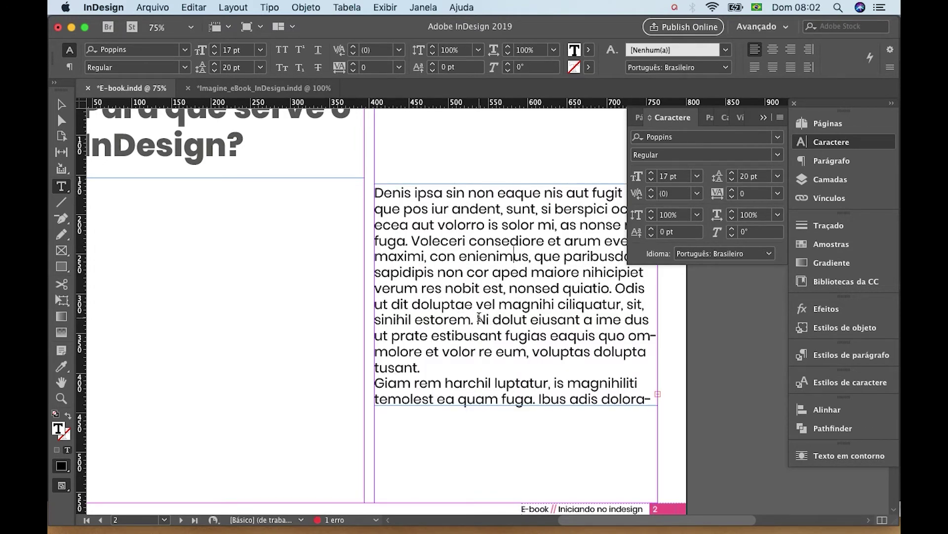
Step: Shorten the placeholder text to fit its frame by deleting everything between "volor re eum," and "solo custiam"
drag(377, 368, 712, 398)
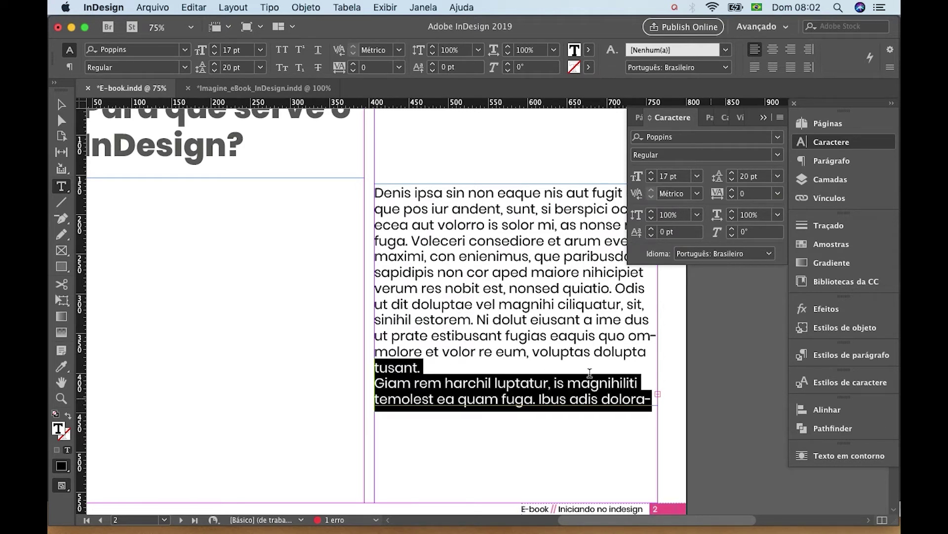
key(BackSpace)
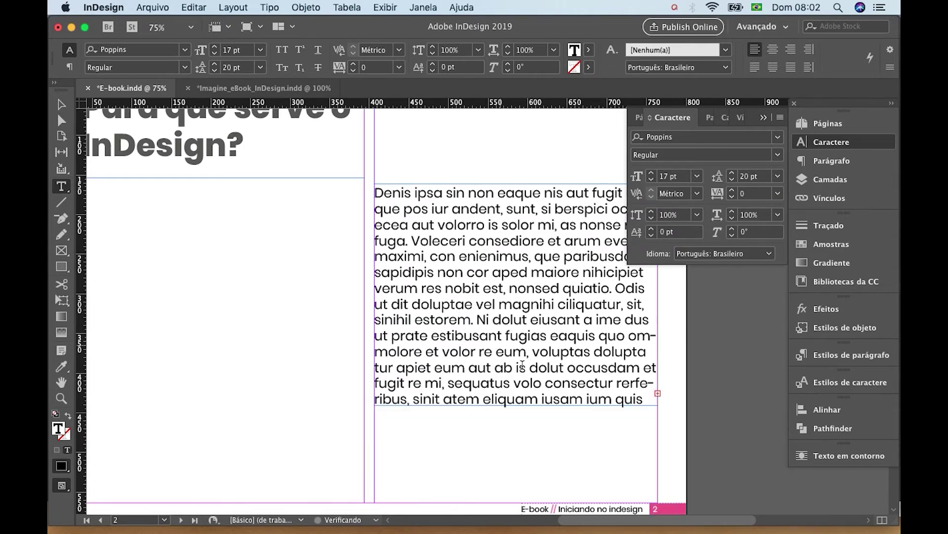
drag(551, 351, 653, 415)
key(super+v)
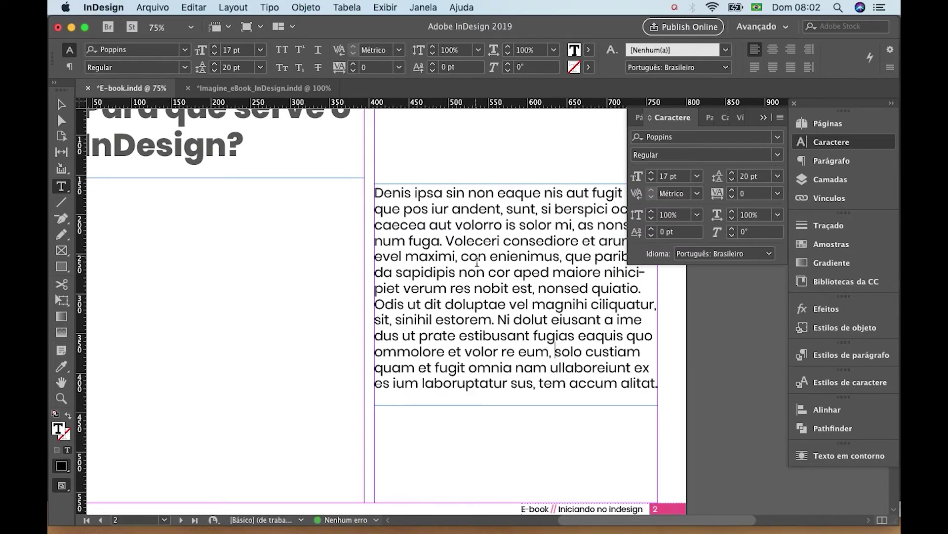
key(super+a)
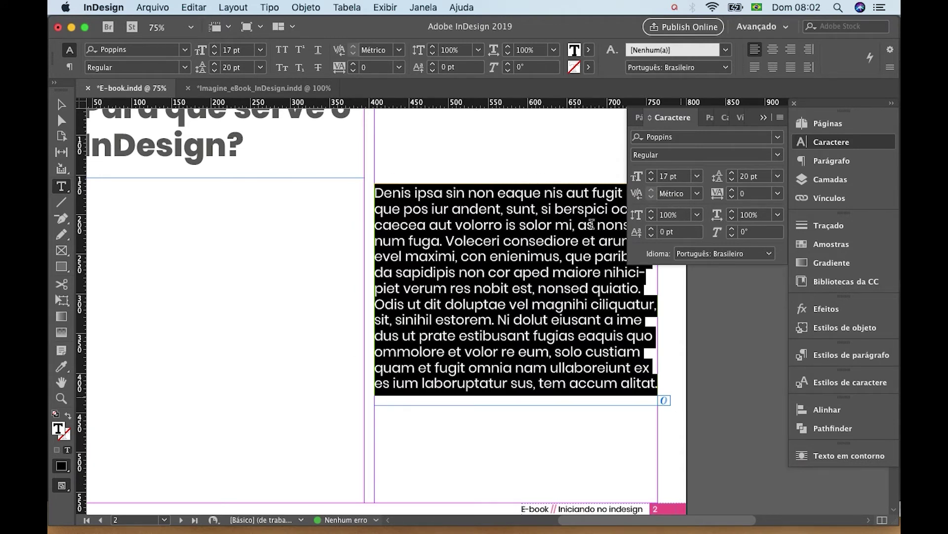
click(462, 262)
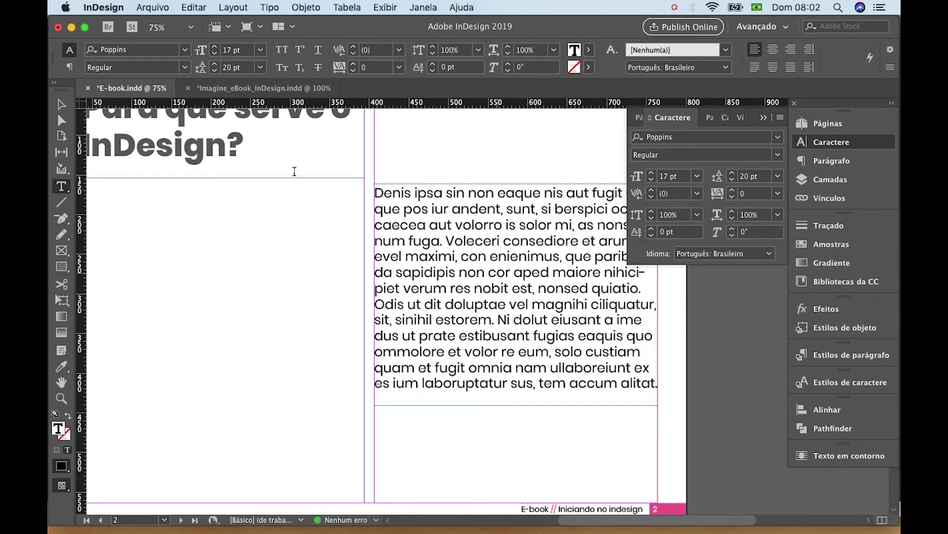
Step: Draw a rectangle about 406 x 326 px around the body text, extending to page 2's outer edge
click(61, 104)
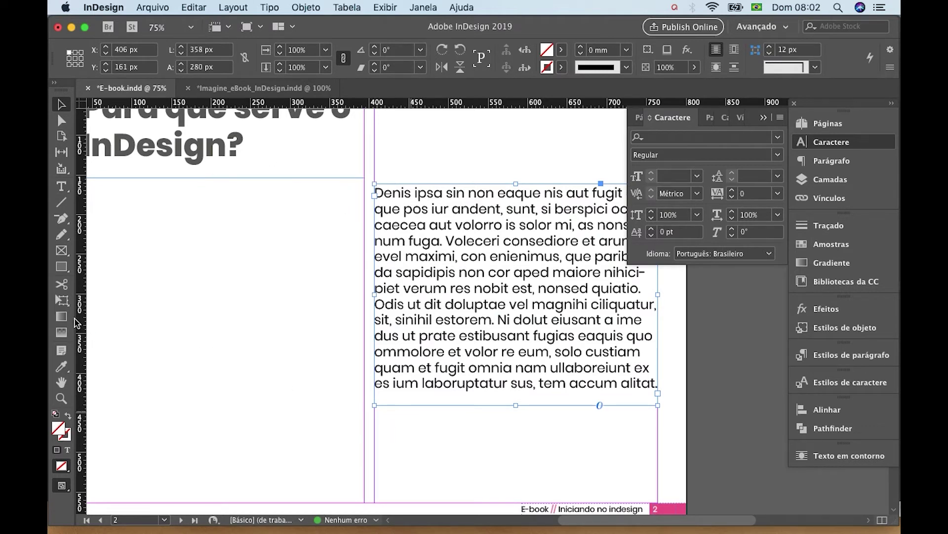
click(62, 266)
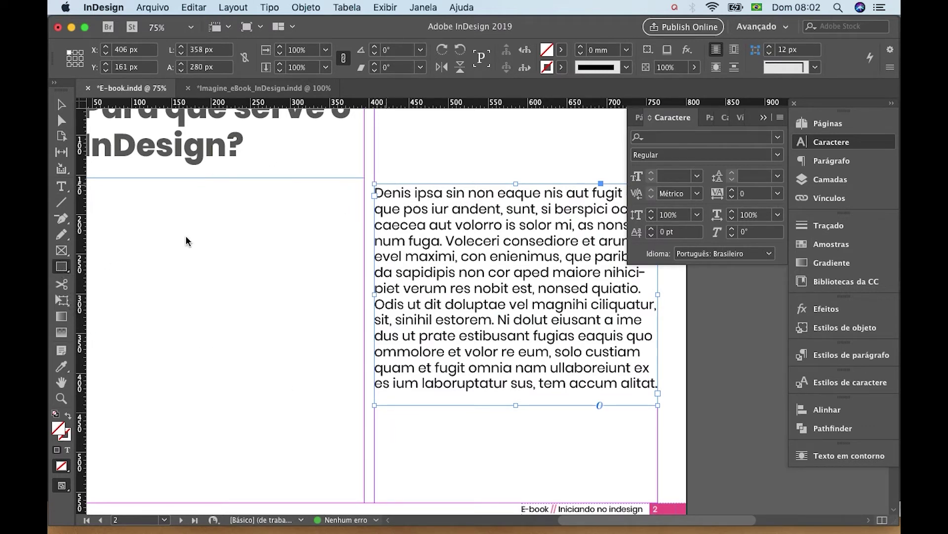
drag(368, 173, 685, 428)
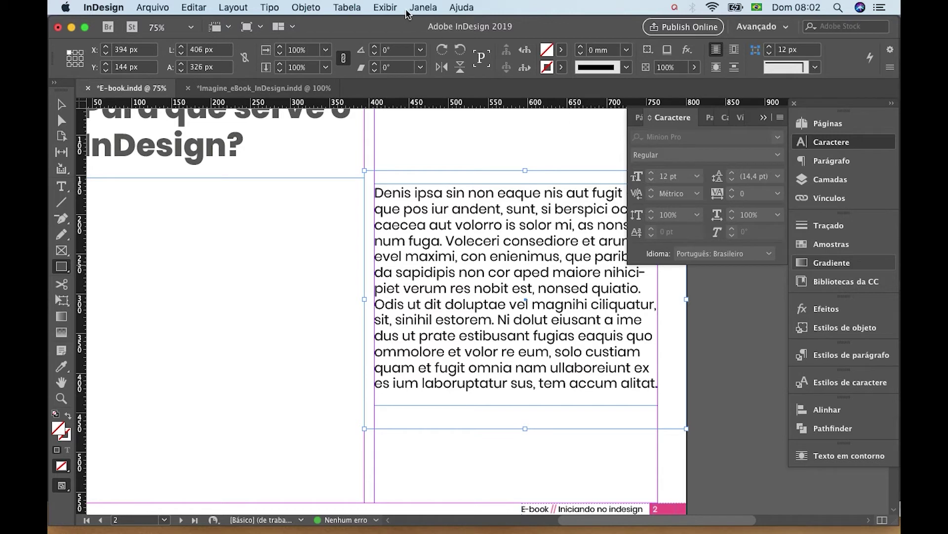
Step: Fill the rectangle with the linear pink-to-blue gradient at 0° and send it to the back, behind the body text
click(424, 8)
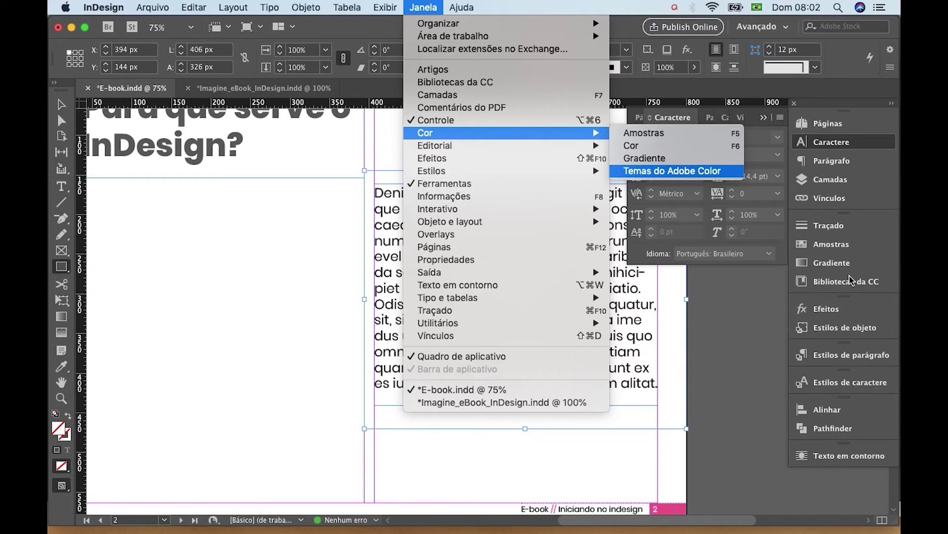
click(840, 263)
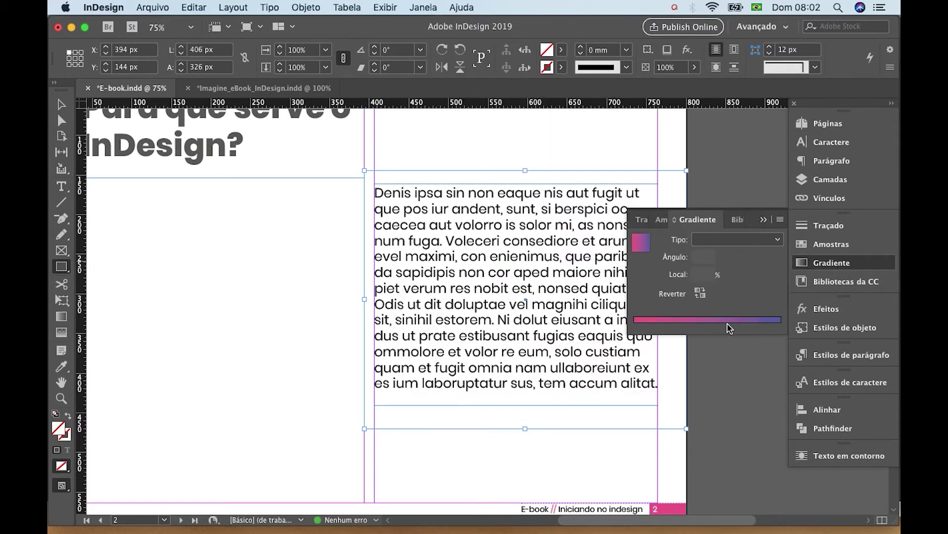
click(717, 320)
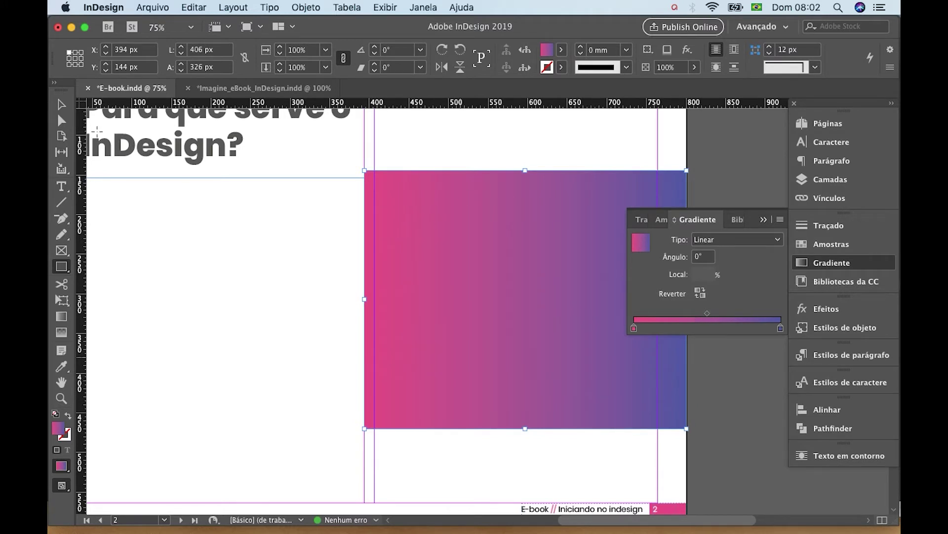
click(61, 105)
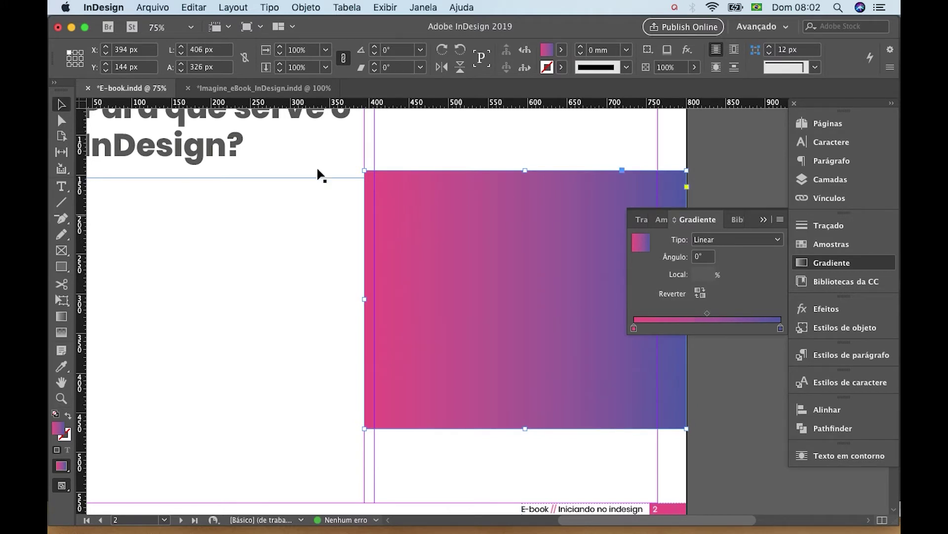
right_click(450, 204)
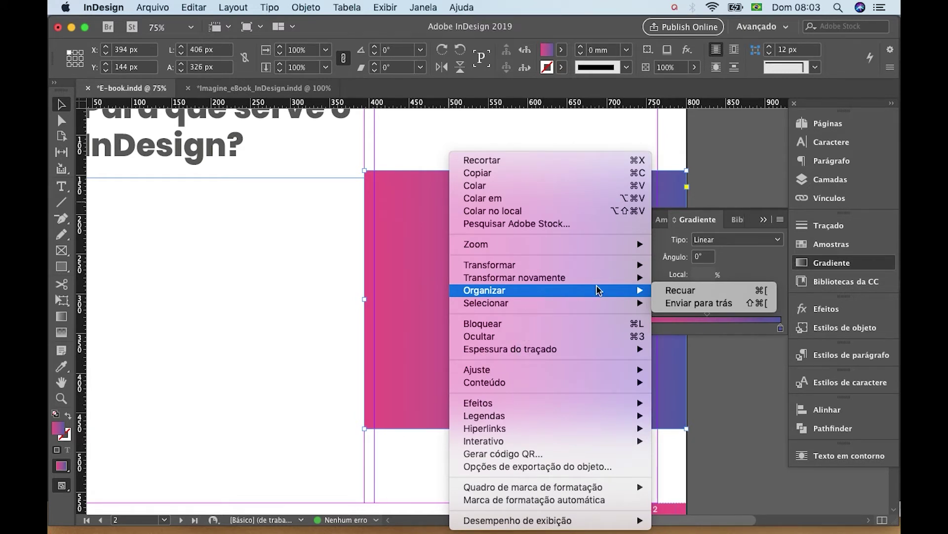
click(670, 304)
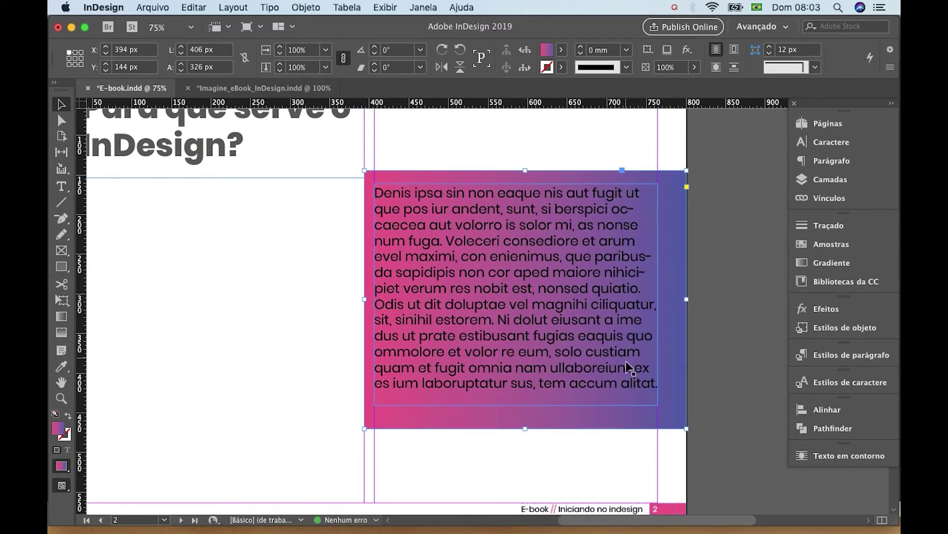
Step: Set all the body text on the gradient rectangle to white (ffffff) and deselect it
double_click(638, 383)
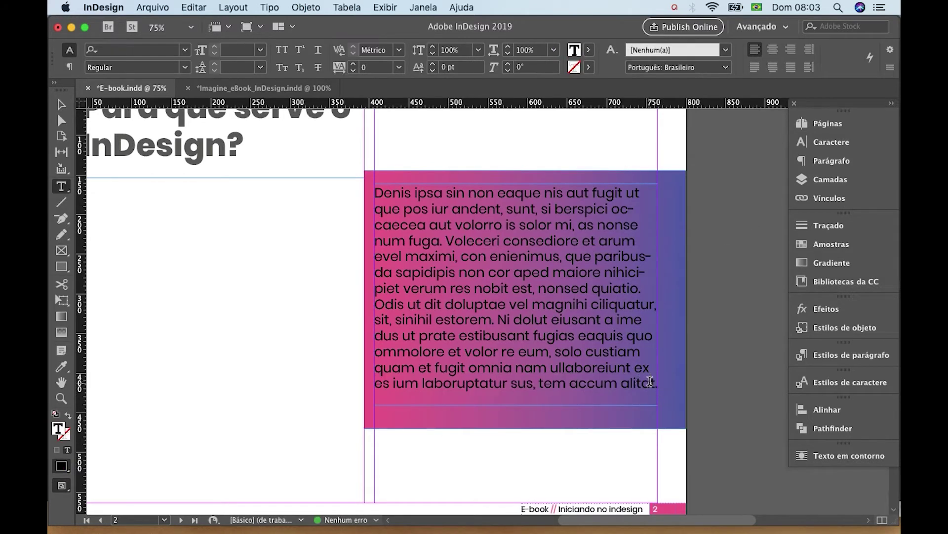
key(super+a)
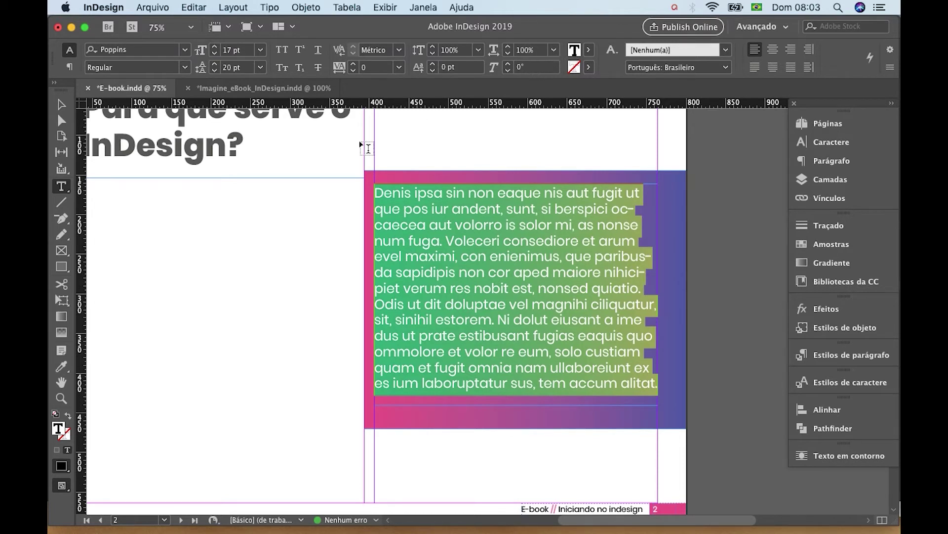
double_click(59, 429)
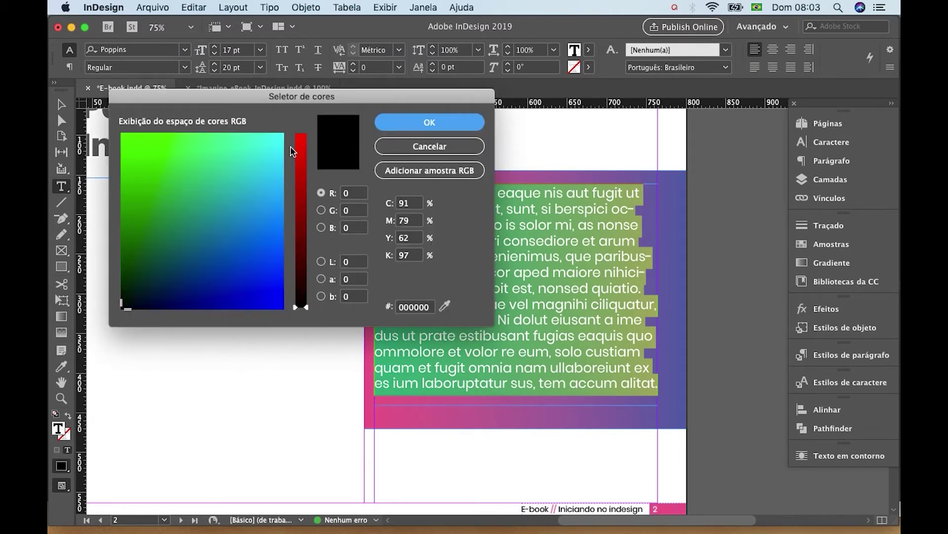
click(283, 133)
click(301, 134)
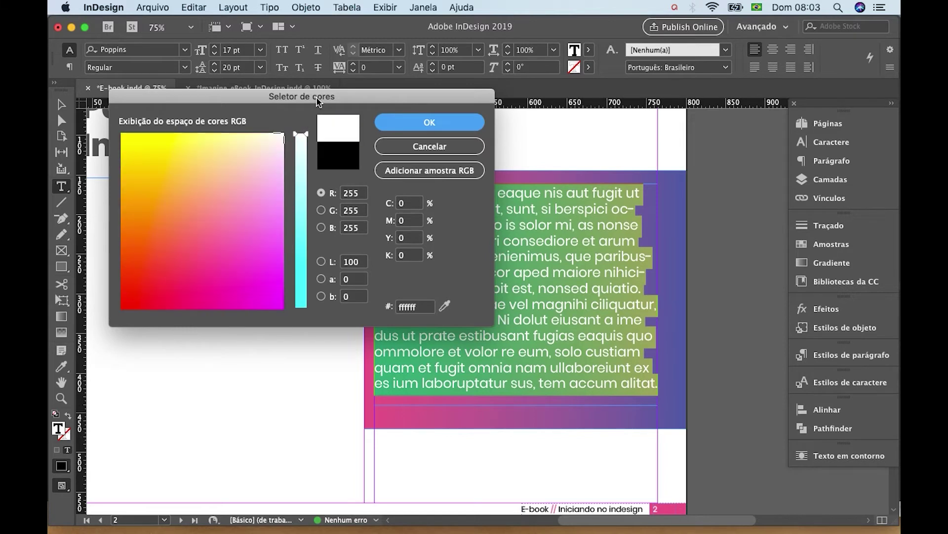
click(446, 120)
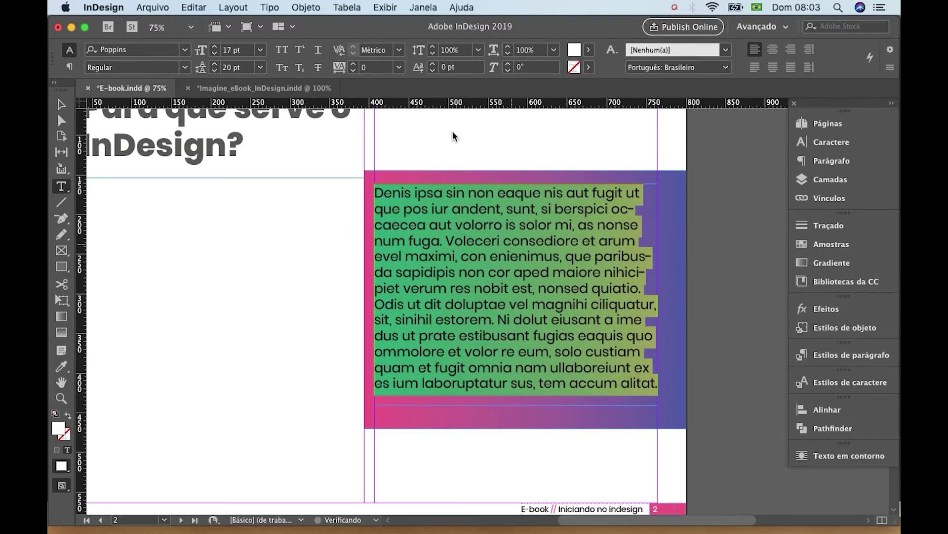
click(512, 246)
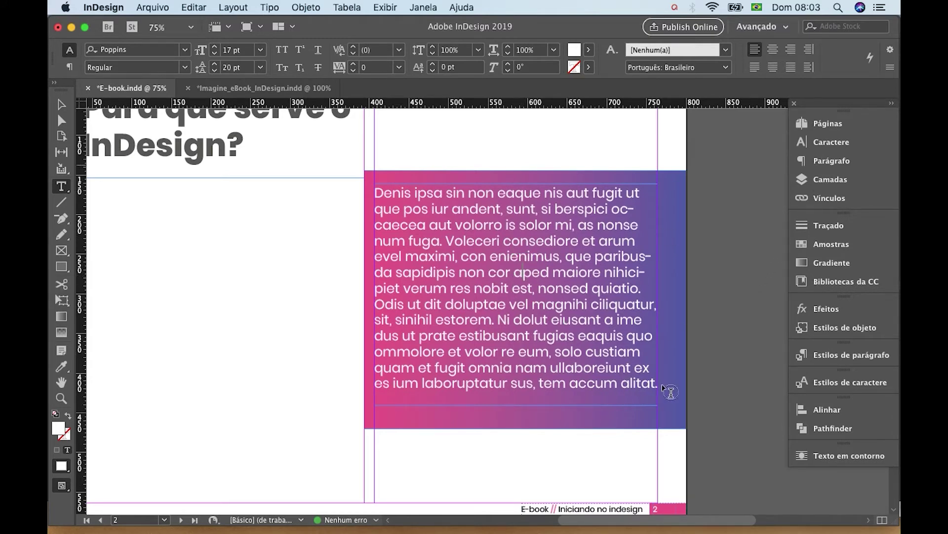
Step: Justify all the body text with its last line aligned left, and return to selecting the whole text frame
key(super+a)
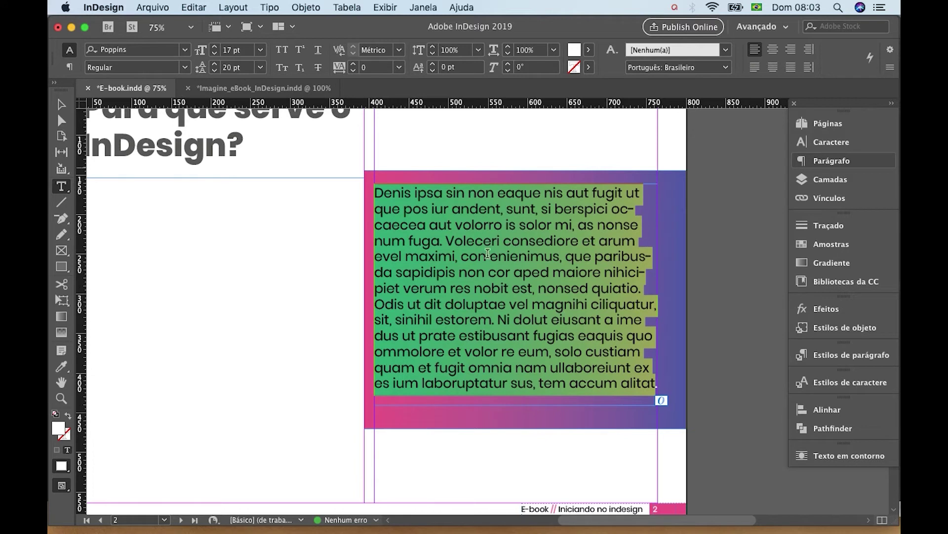
click(832, 162)
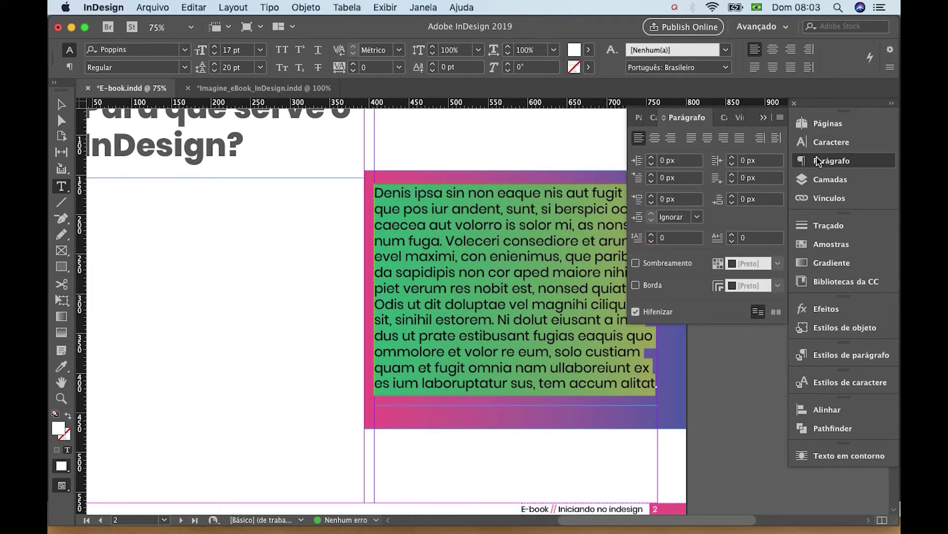
click(423, 8)
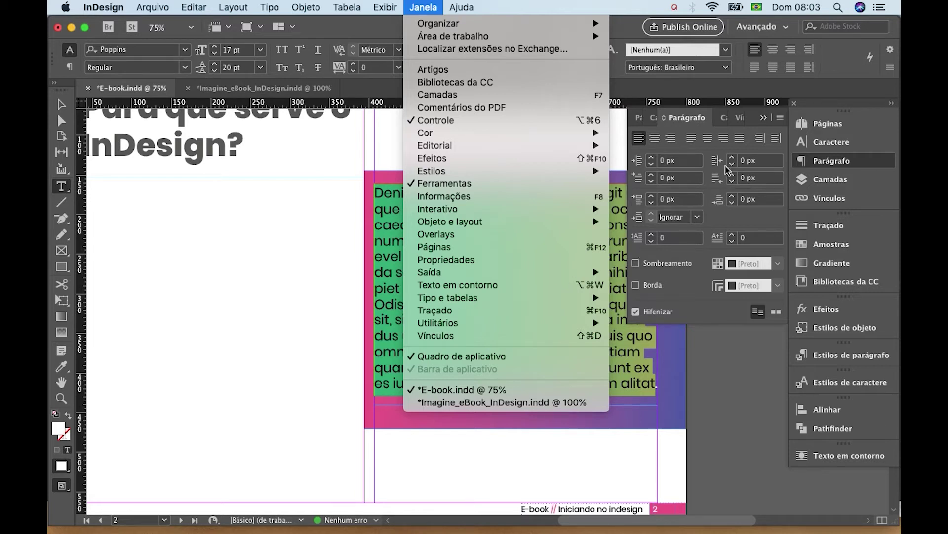
click(691, 136)
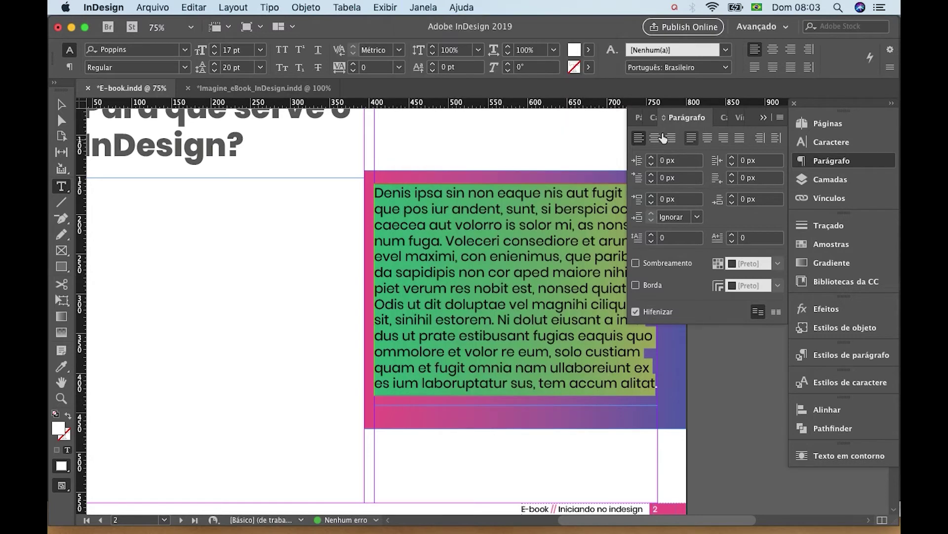
click(691, 139)
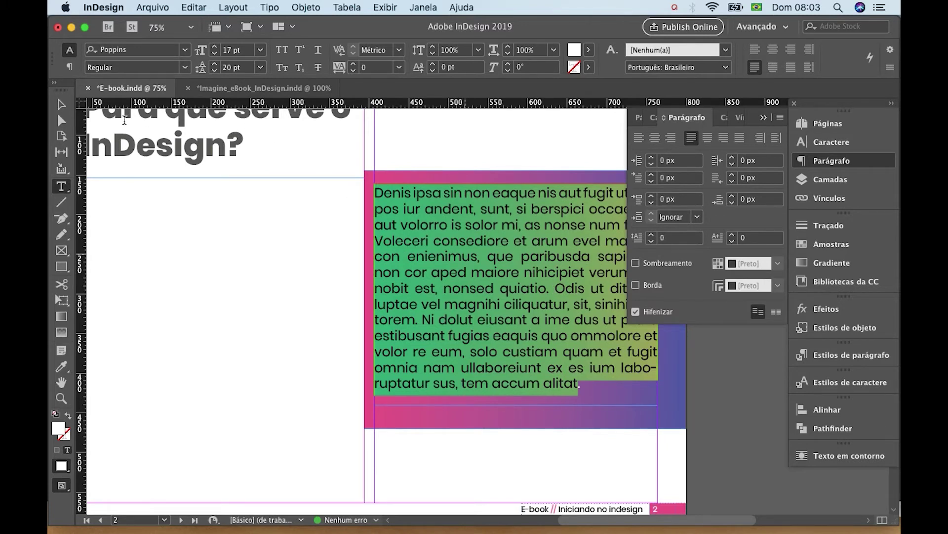
click(67, 105)
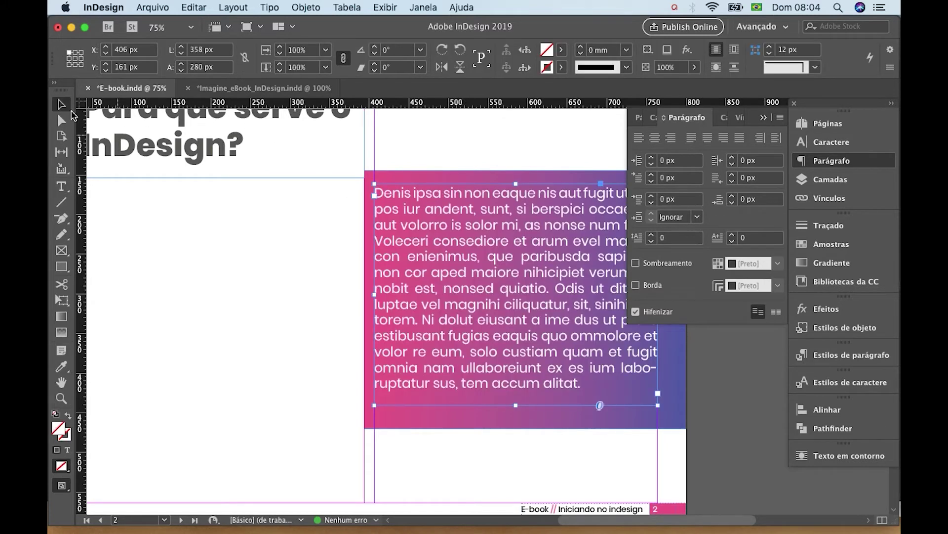
click(763, 118)
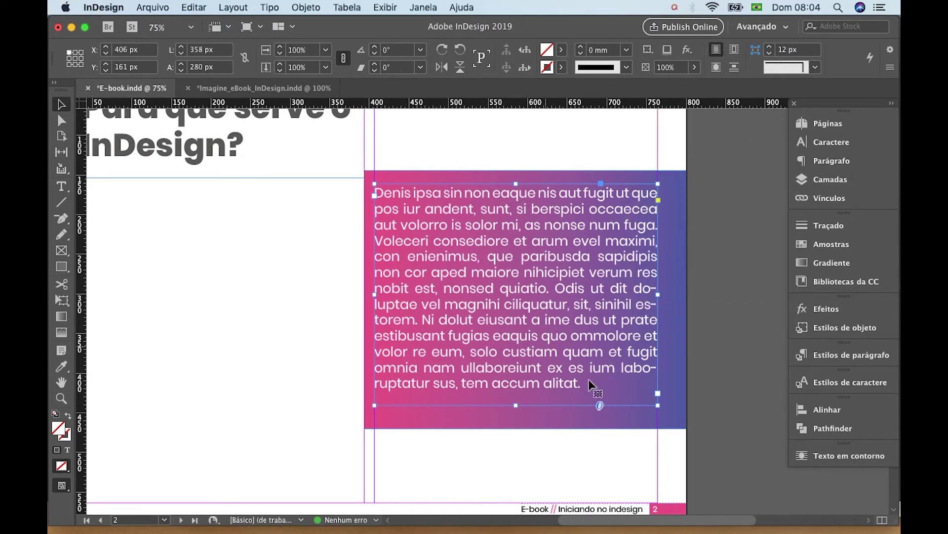
Step: Move the body text frame on the gradient rectangle down to Y 167 px
drag(540, 290, 540, 295)
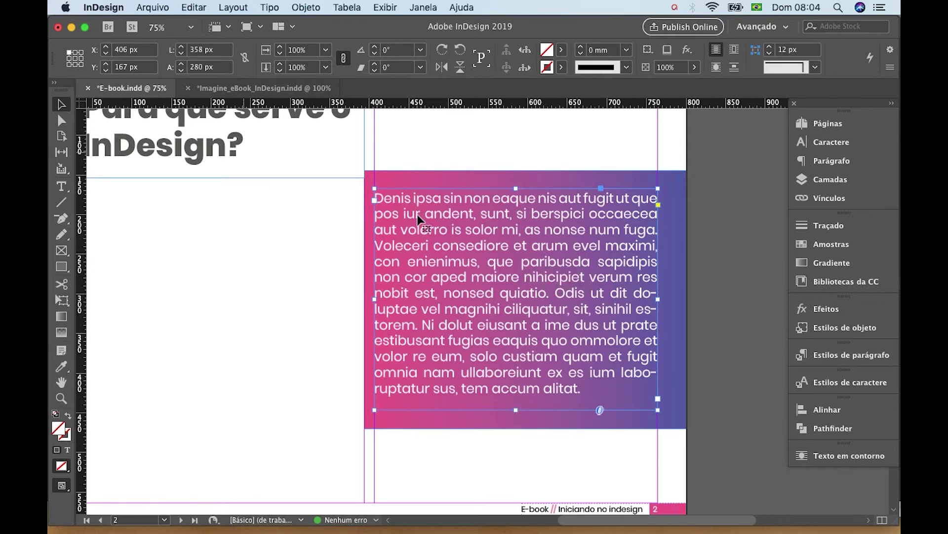
Step: Apply the Titulo paragraph style to the whole page 2 heading "Para que serve o InDesign?"
scroll(477, 290, up, 3)
scroll(477, 291, left, 5)
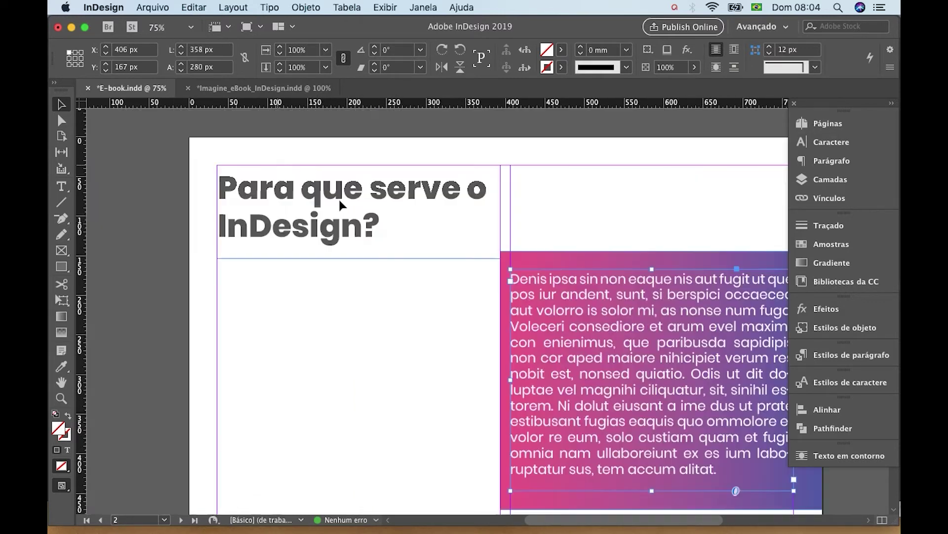
click(368, 226)
double_click(371, 232)
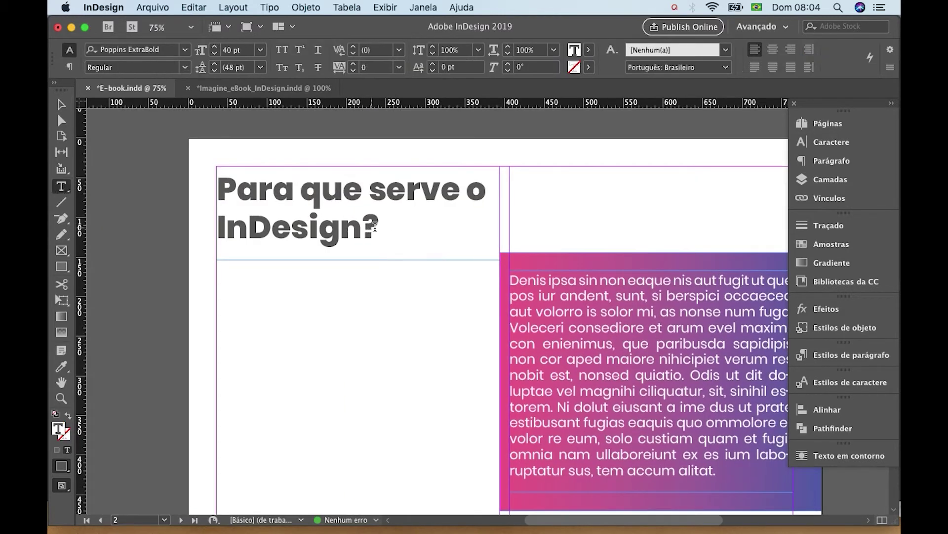
key(super+a)
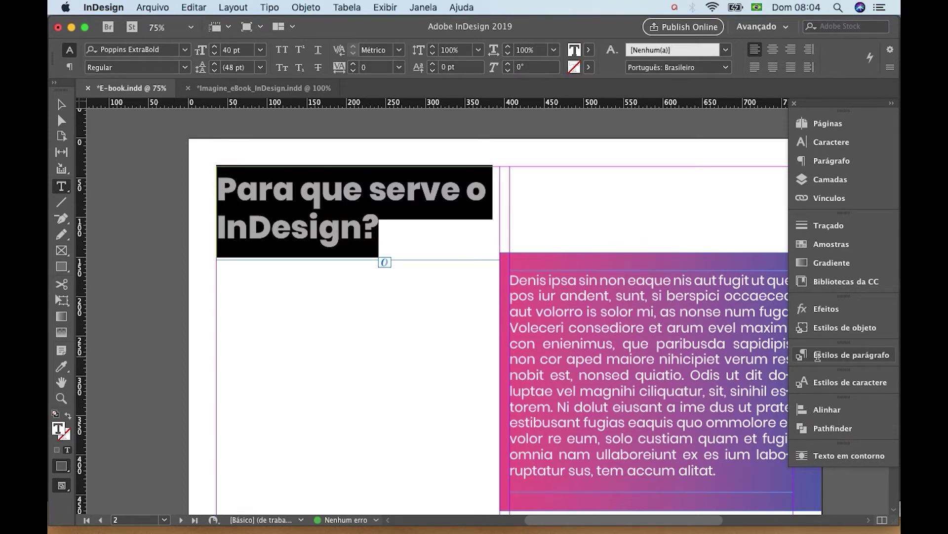
click(829, 356)
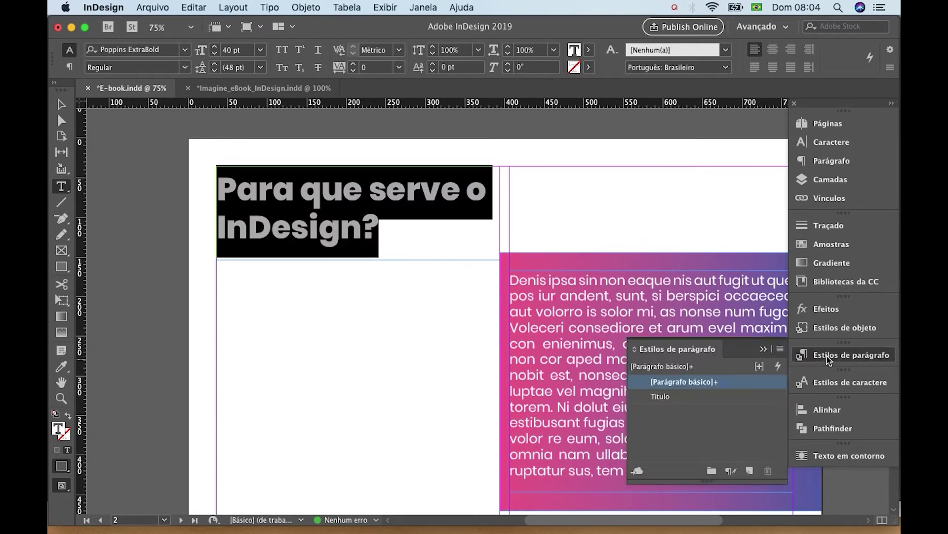
click(726, 398)
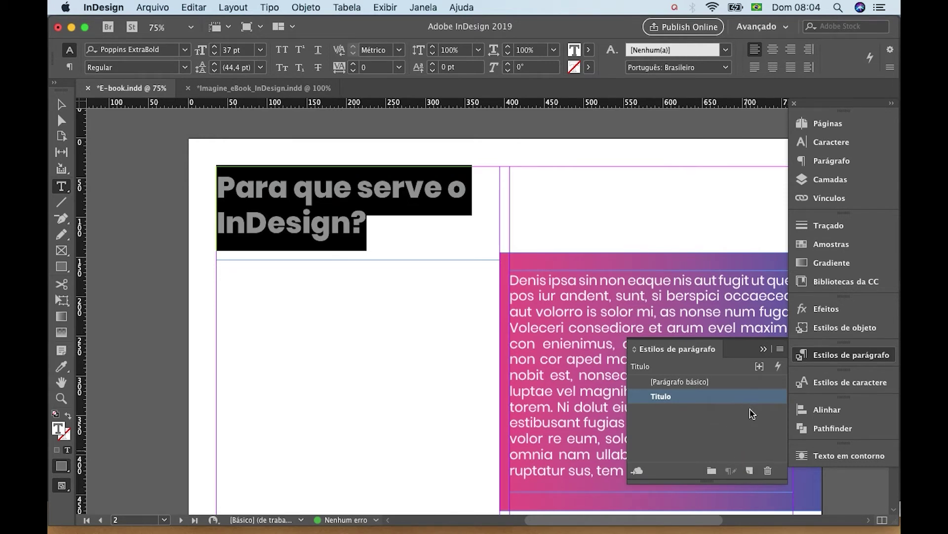
Step: Try deleting the Titulo paragraph style and undo the deletion
click(768, 470)
click(560, 297)
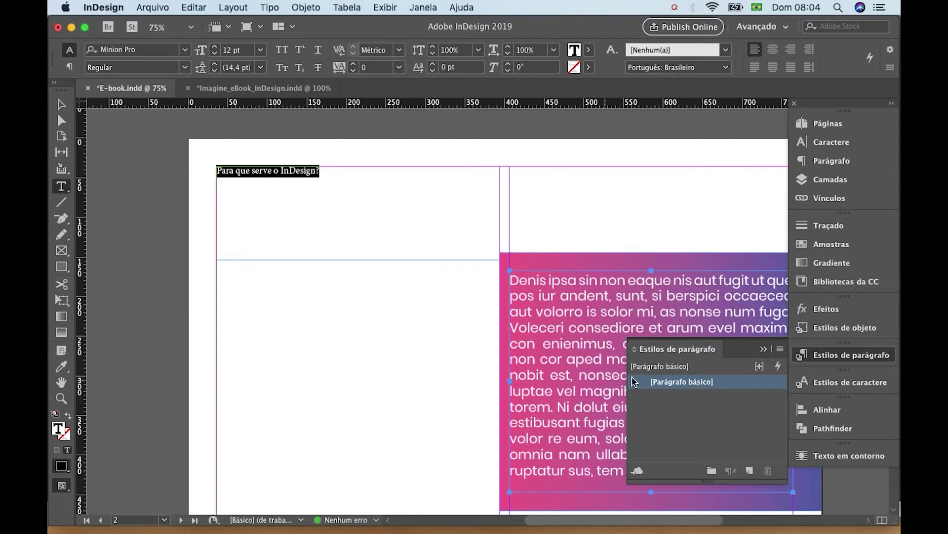
key(super+z)
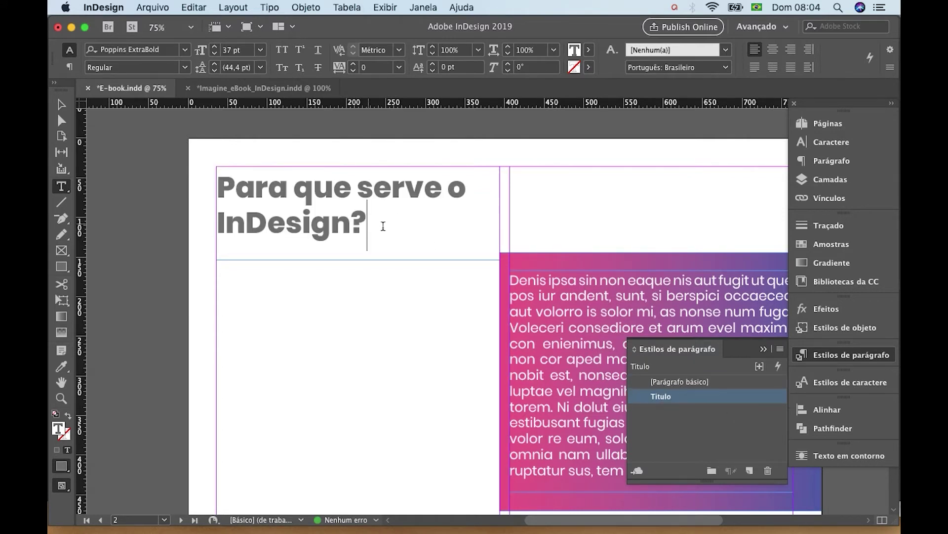
Step: Create a new paragraph style from the page 2 heading and assign it to the heading
key(super+a)
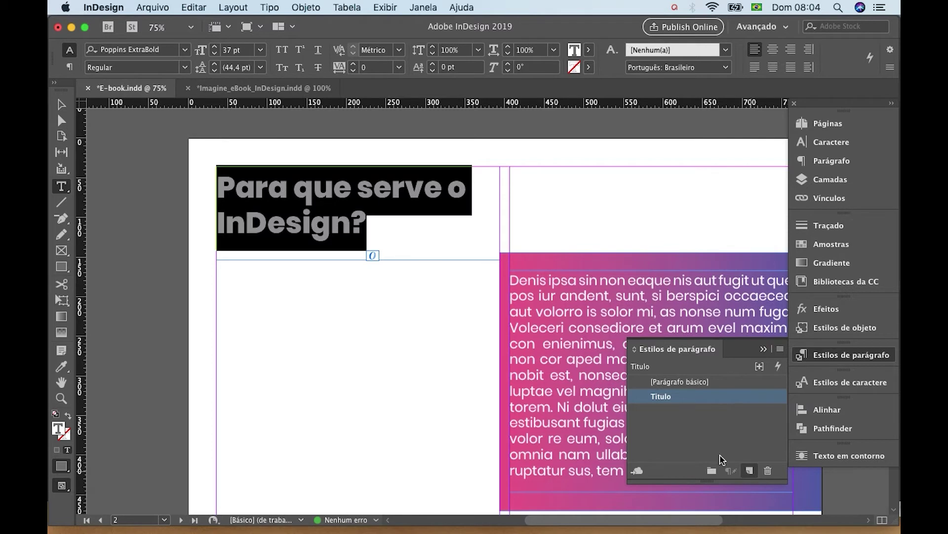
click(749, 470)
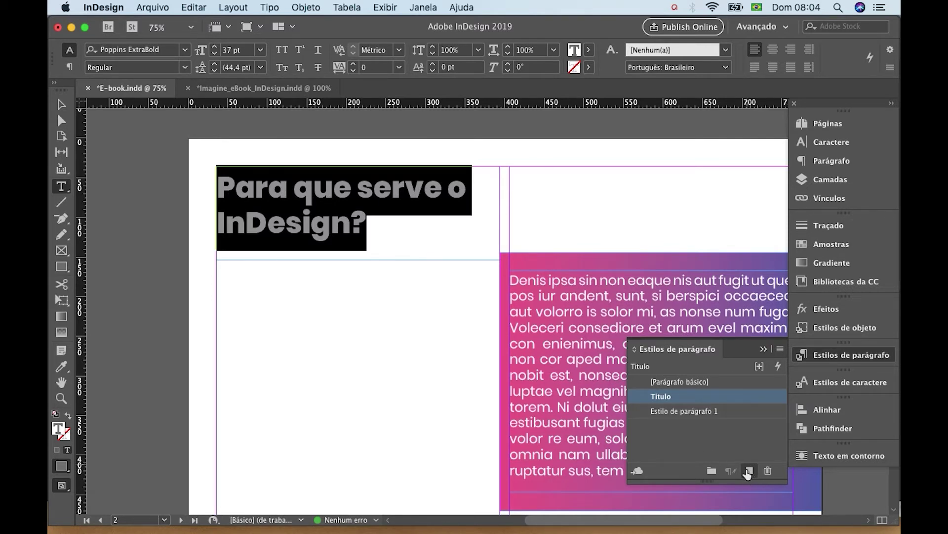
click(704, 415)
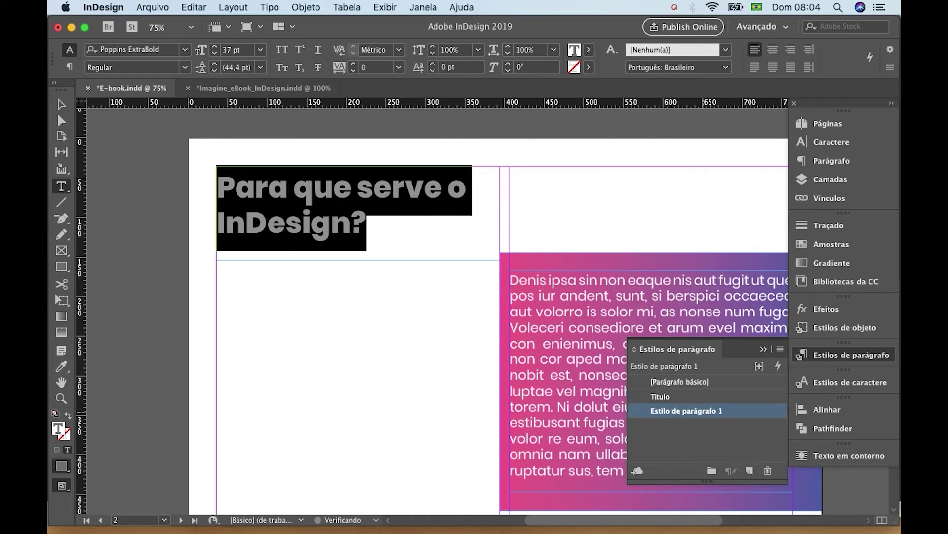
Step: Rename the heading's new paragraph style as Titulo 2, keeping its basic character formats
double_click(704, 414)
double_click(753, 419)
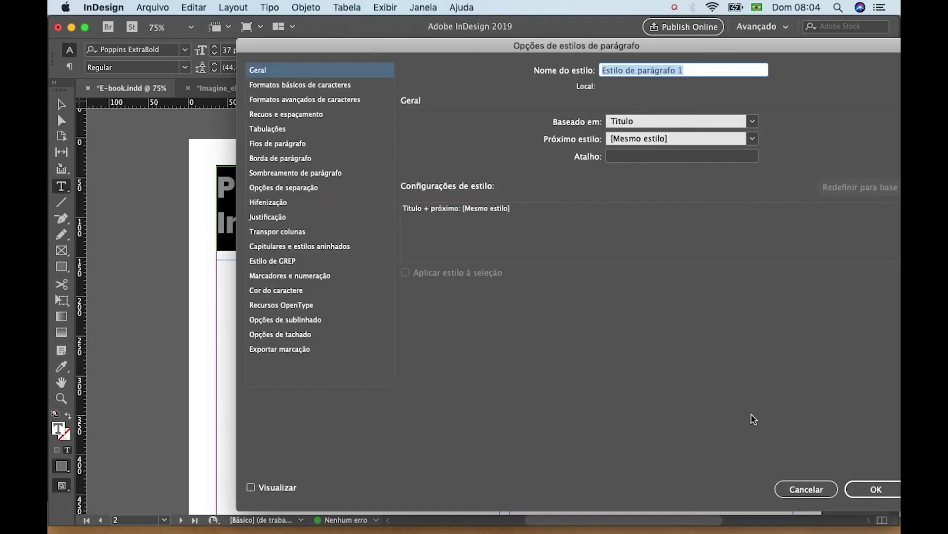
text(T)
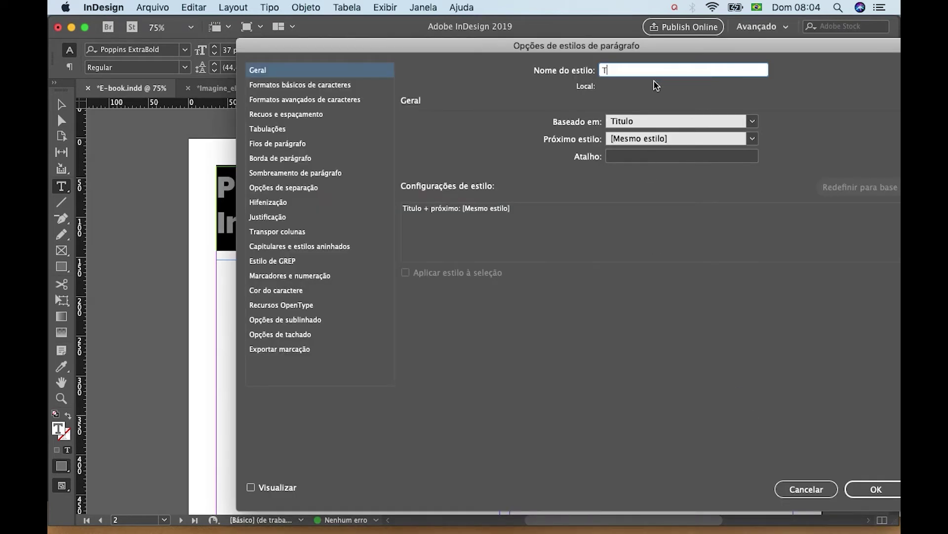
text(itulo 2)
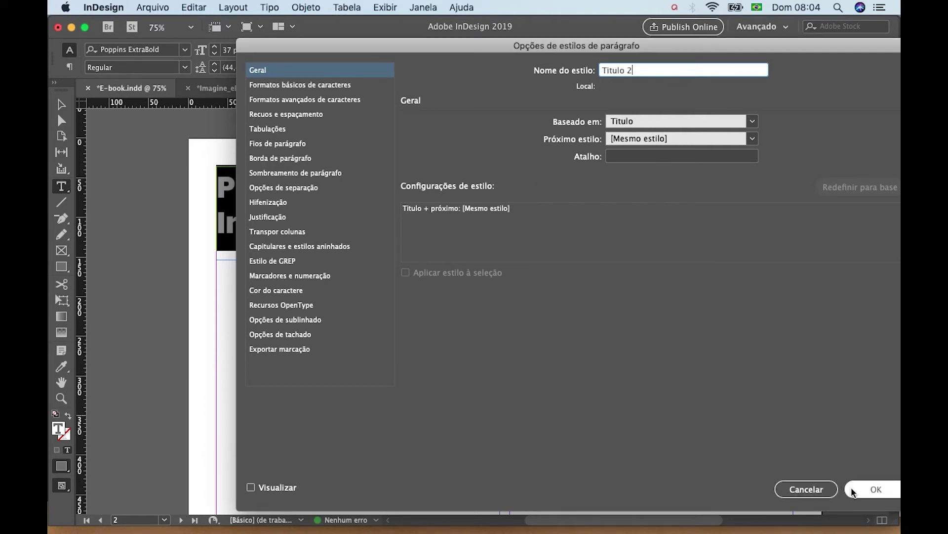
click(328, 86)
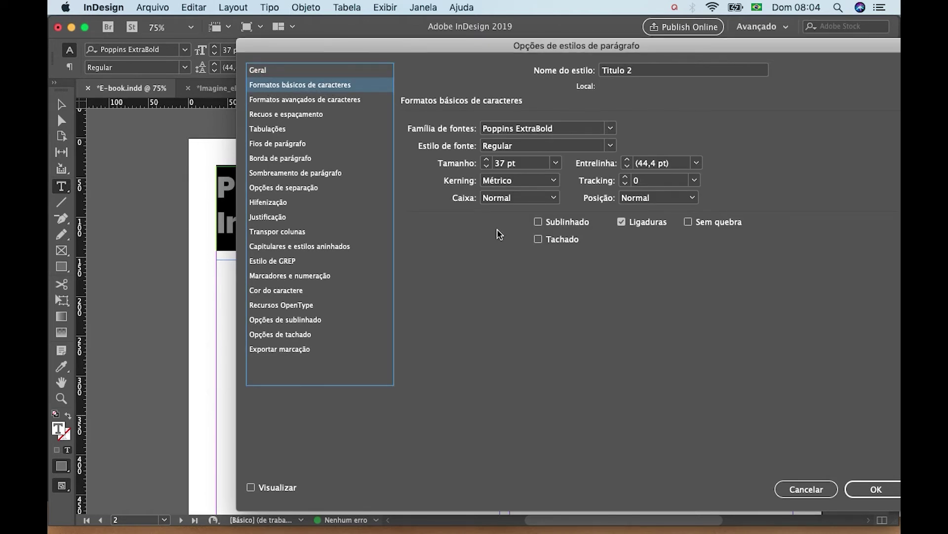
drag(631, 51, 498, 45)
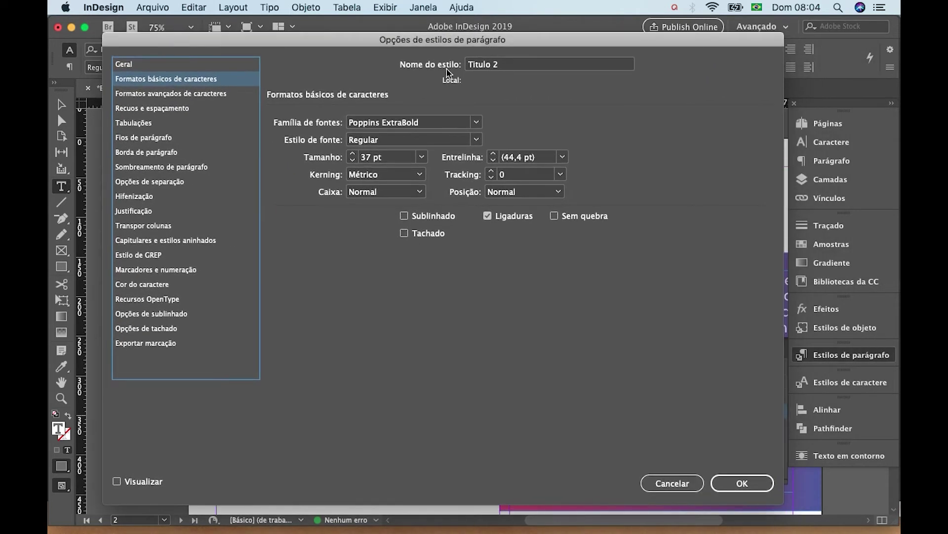
click(741, 482)
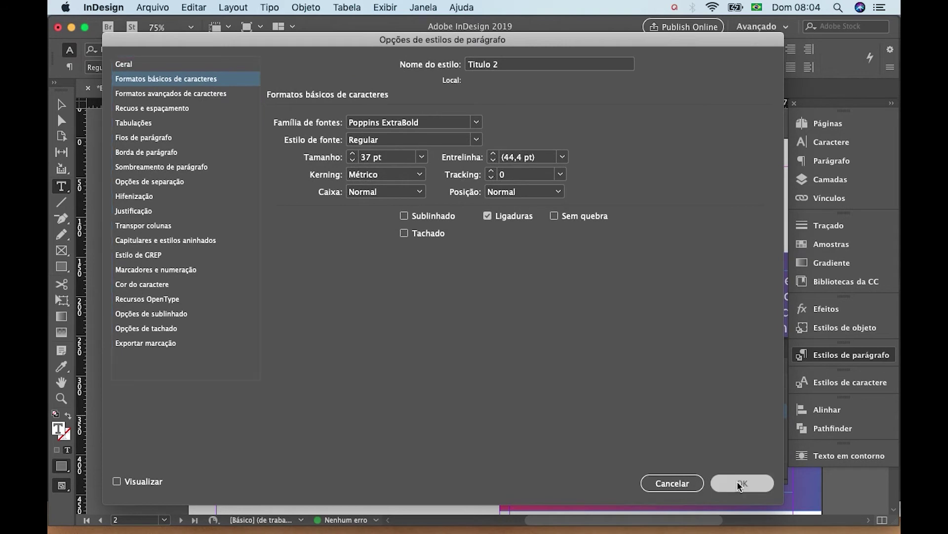
Step: Create a paragraph style named Textos from all the body text on the gradient and apply it to that text
click(533, 277)
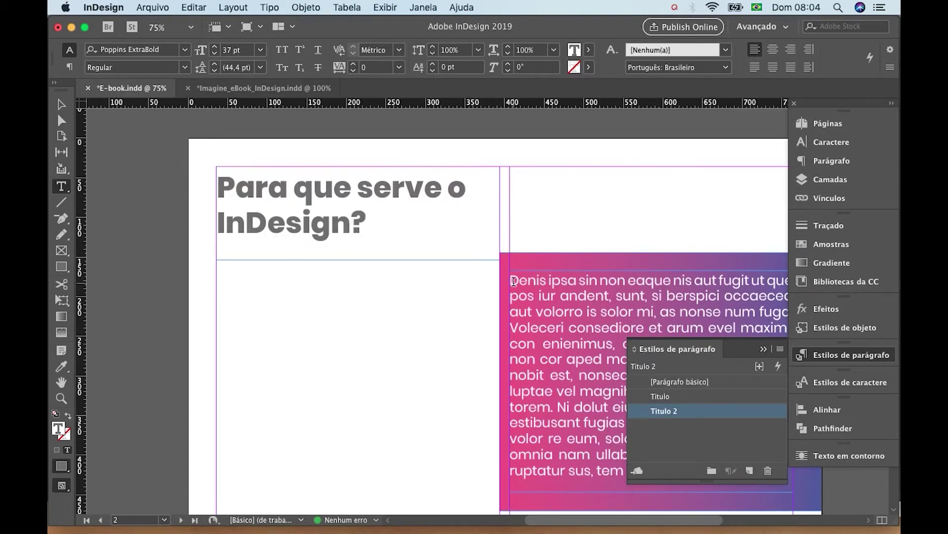
drag(511, 278, 769, 511)
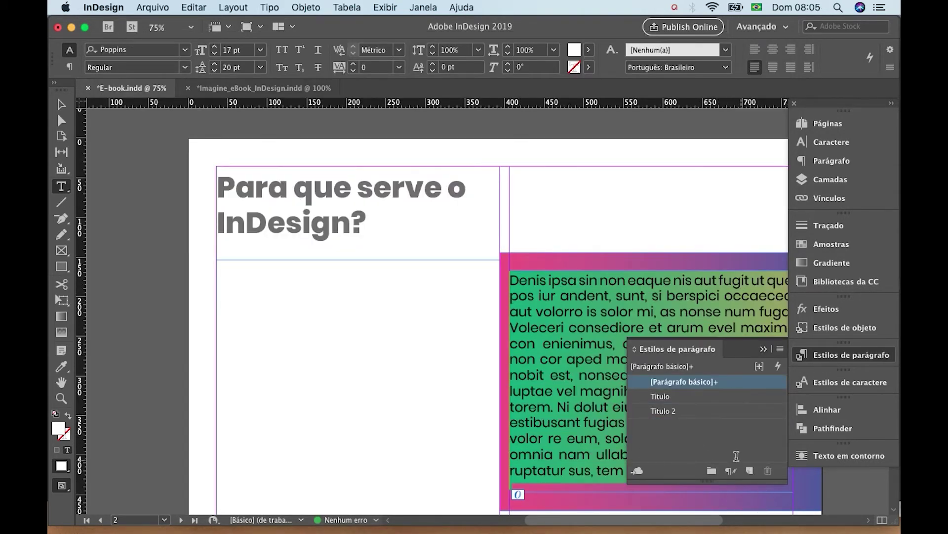
click(750, 471)
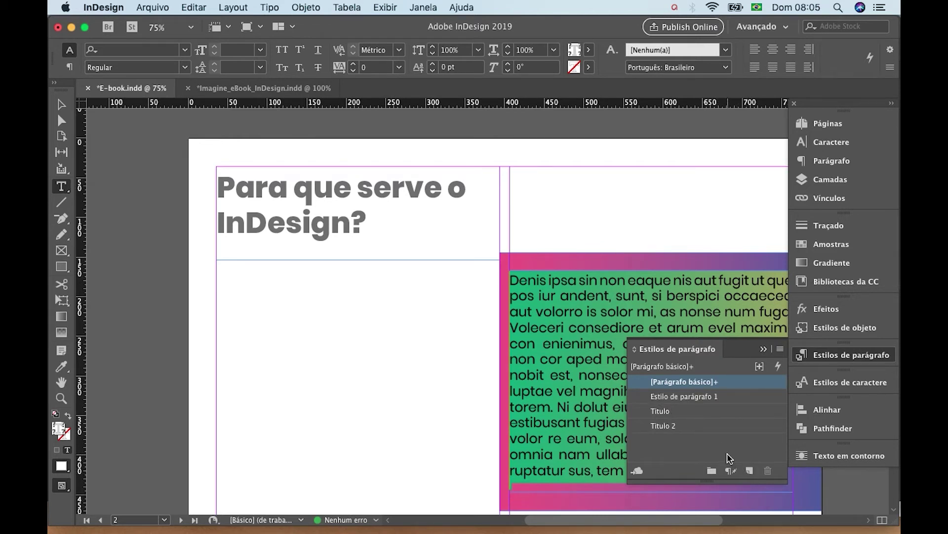
double_click(676, 398)
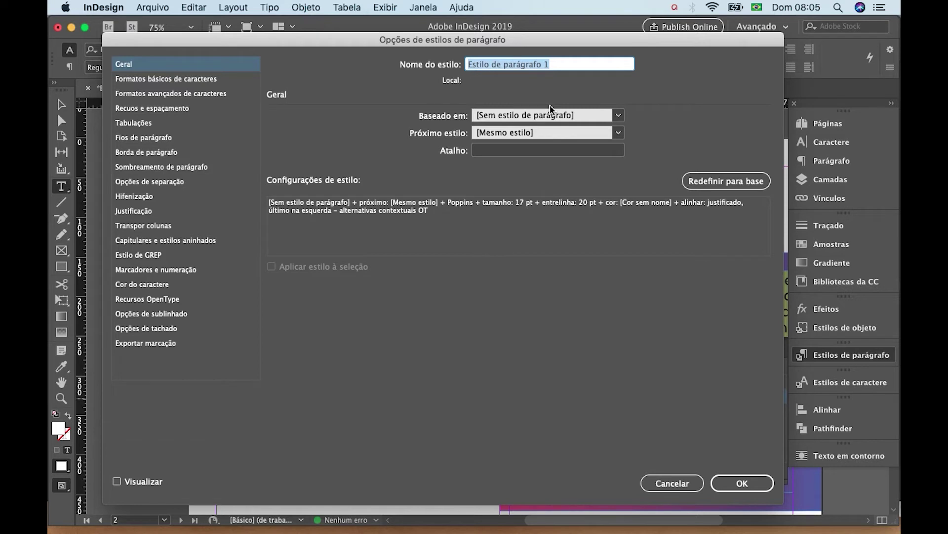
text(Textos)
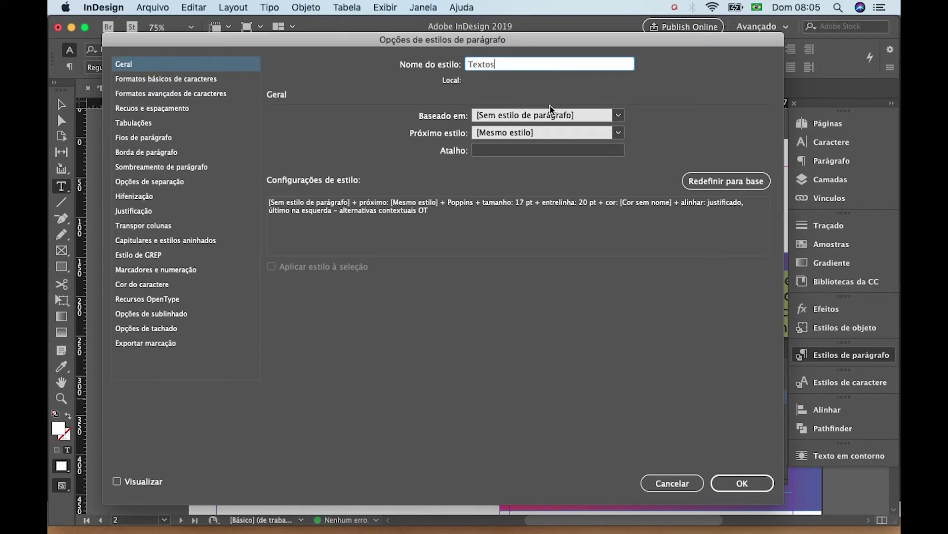
click(218, 80)
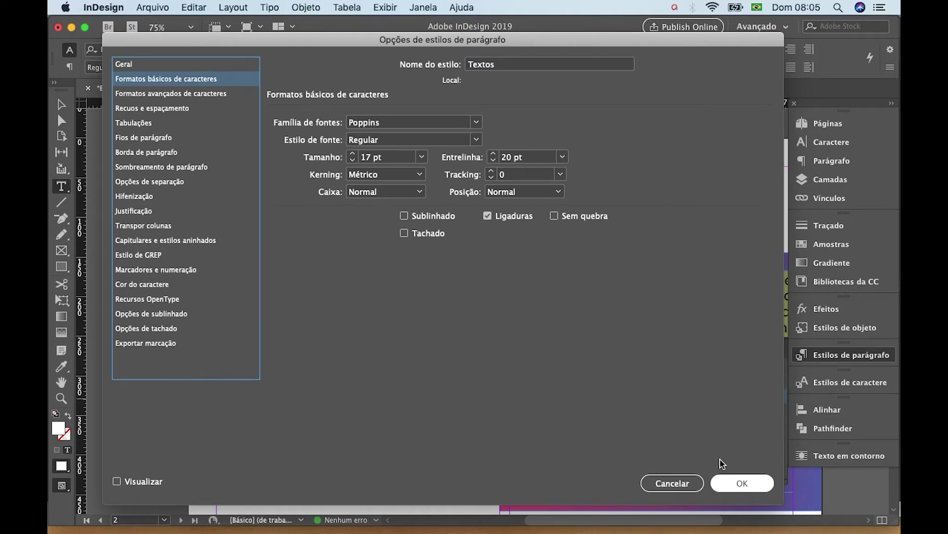
click(737, 477)
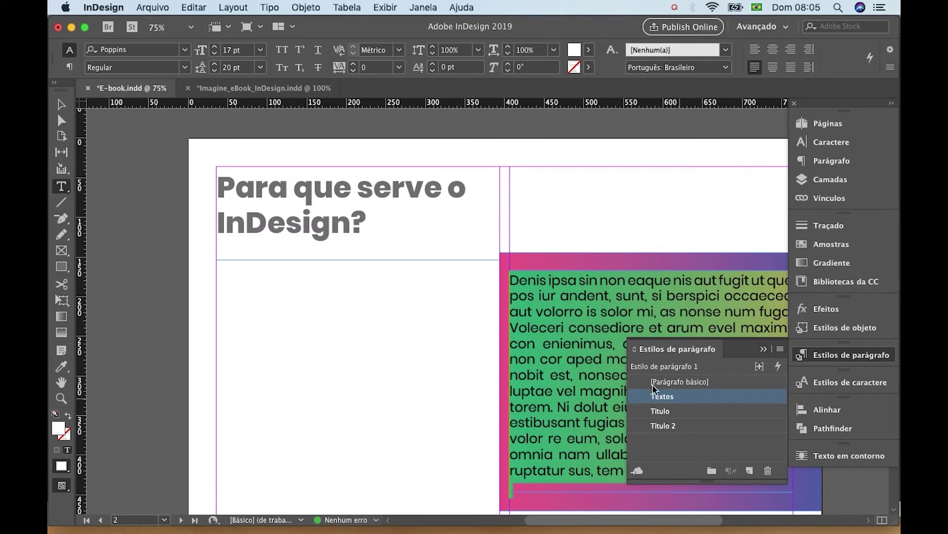
Step: Check which paragraph styles the body text and heading use, then deselect the text and put the style list away
click(594, 319)
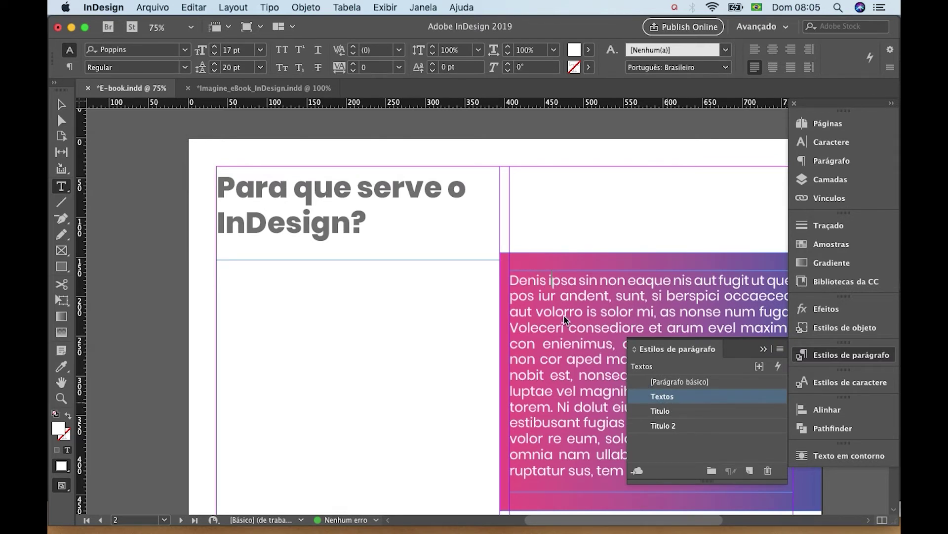
click(353, 185)
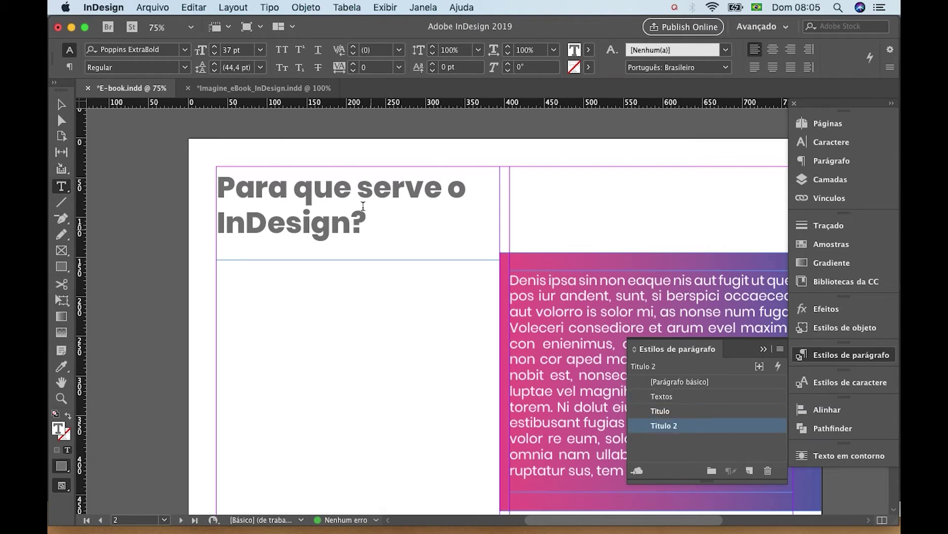
shift+click(370, 225)
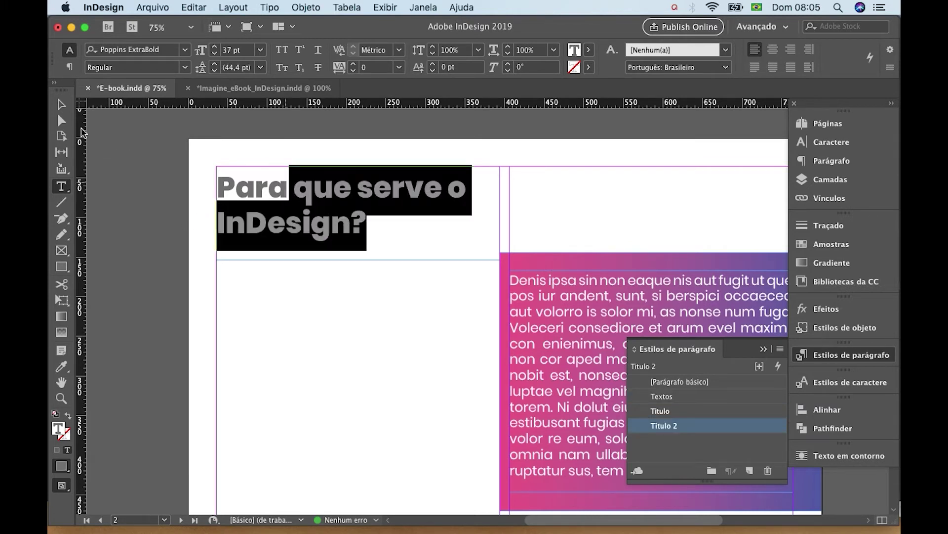
click(61, 104)
click(354, 315)
drag(520, 343, 438, 250)
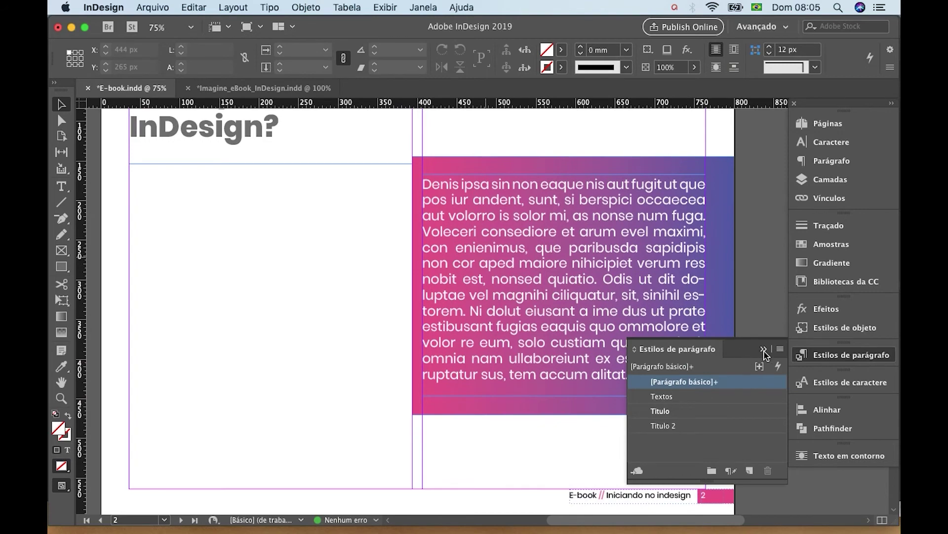
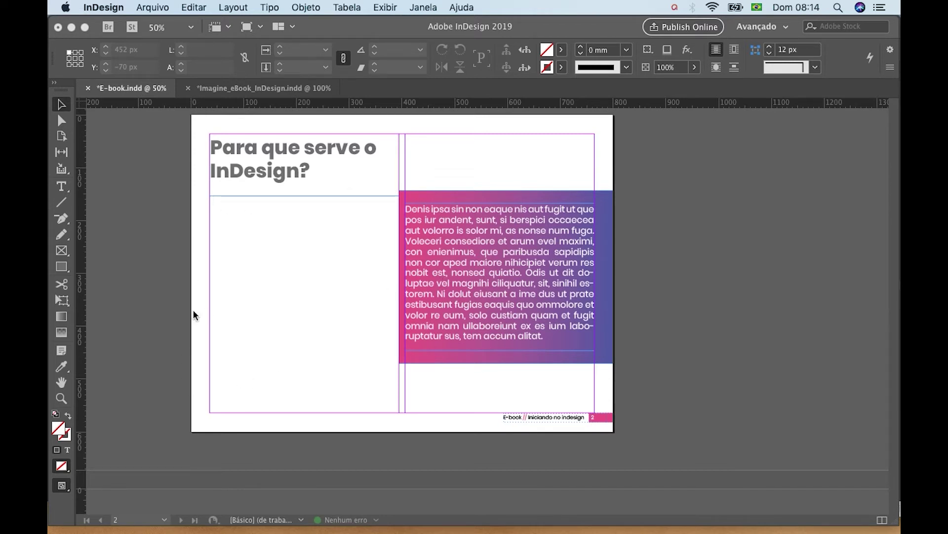
Step: Draw a rectangle about 358 x 310 px in the empty column below page 2's heading and fill it with light blue
click(61, 268)
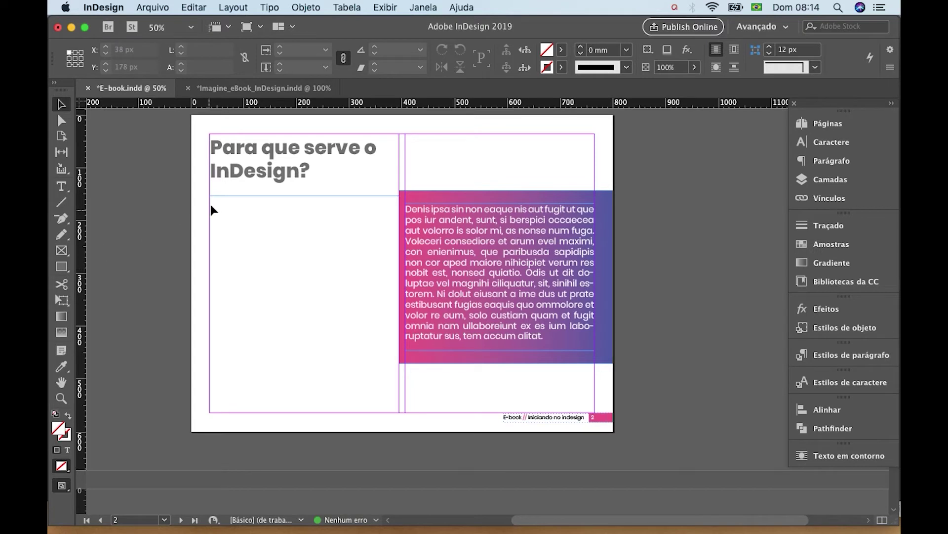
click(63, 269)
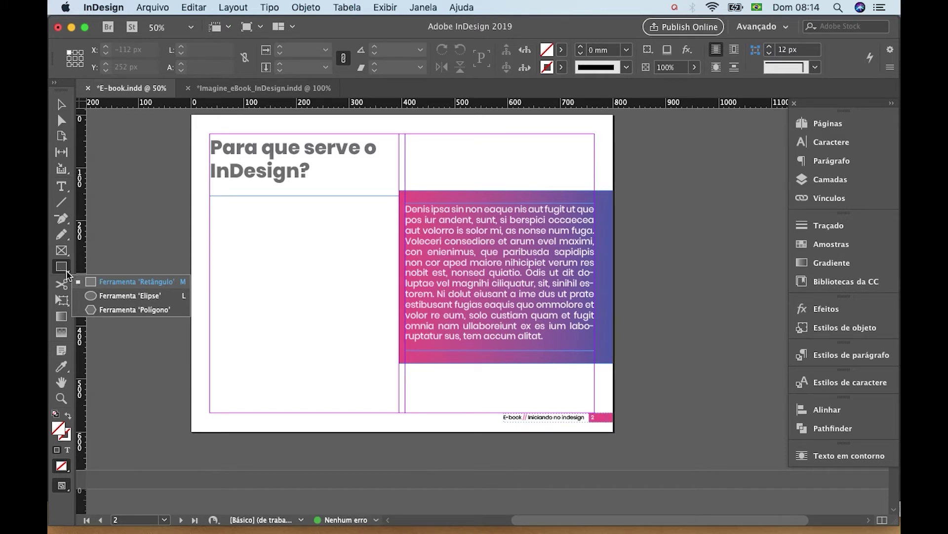
click(67, 274)
drag(210, 199, 297, 278)
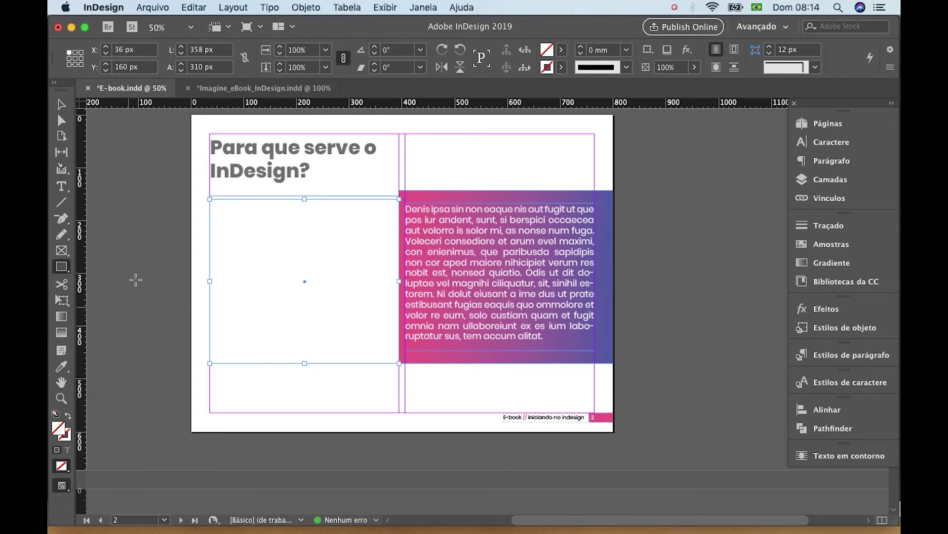
key(super+grave)
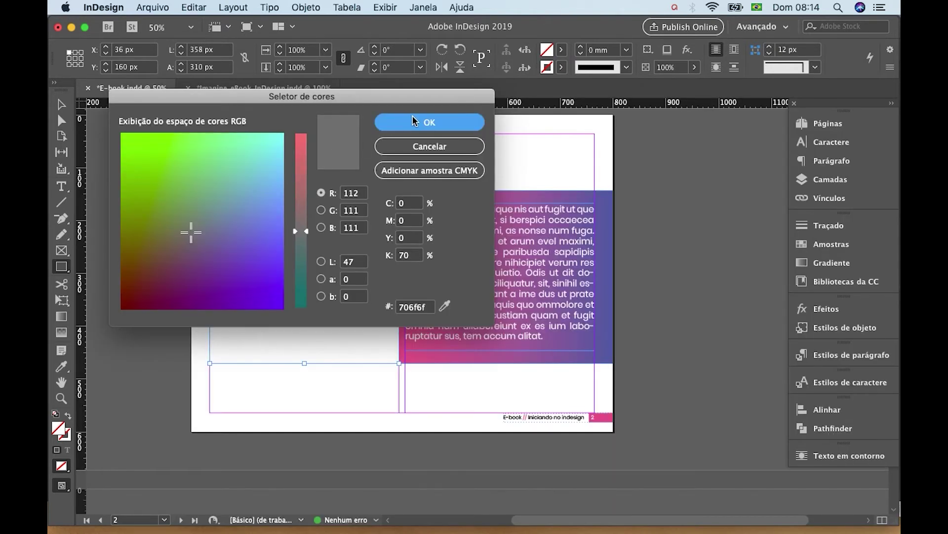
click(412, 123)
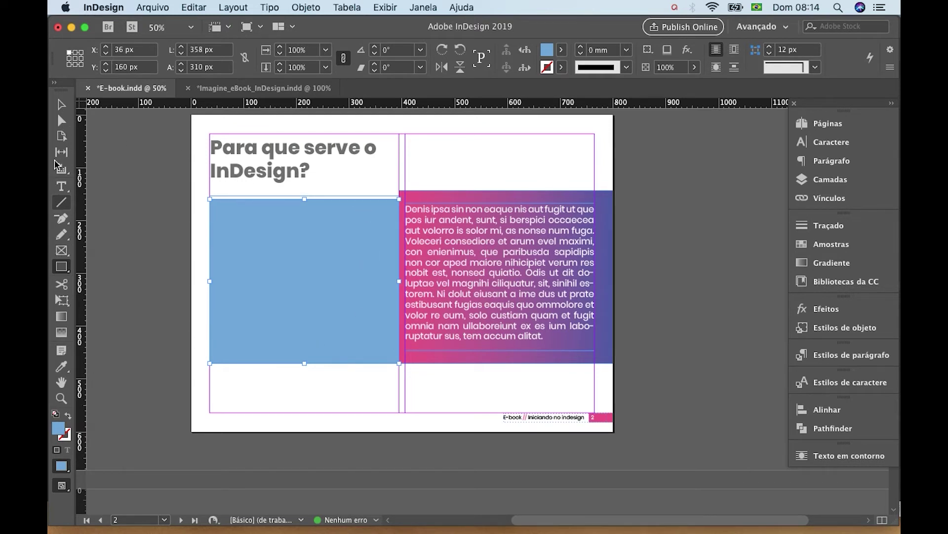
Step: Delete the lower-right anchor point of the light blue rectangle with the Delete Anchor Point tool to make it a triangle, and deselect it
click(62, 219)
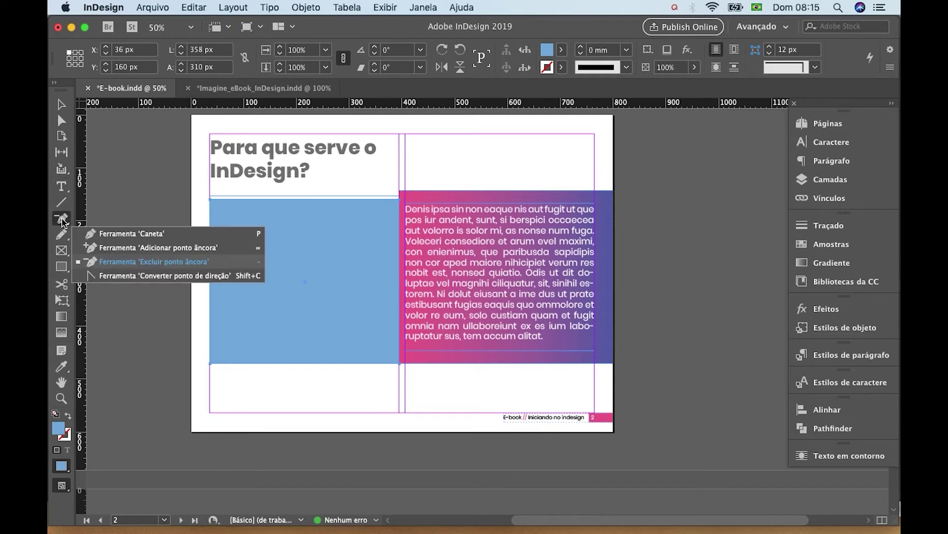
click(90, 257)
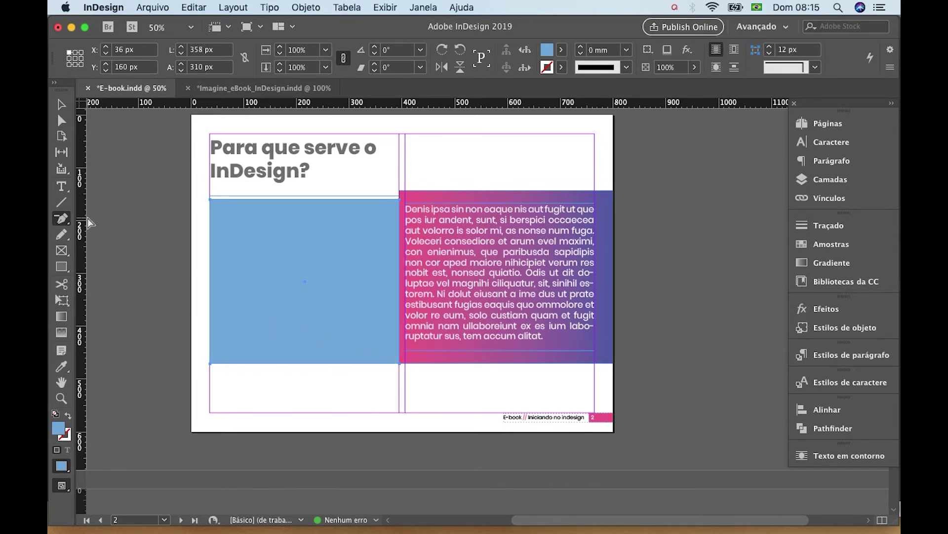
key(super+1)
drag(567, 262, 460, 178)
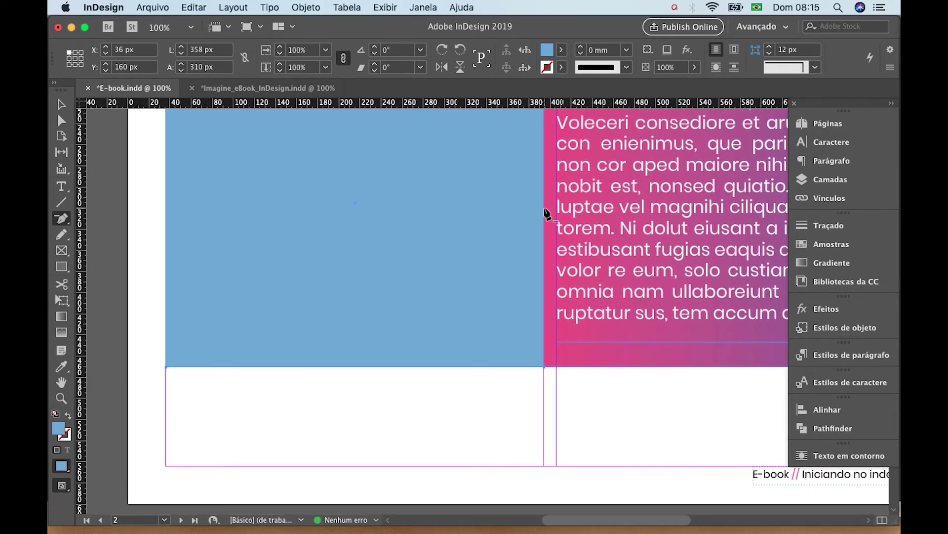
key(super+equal)
drag(571, 277, 428, 226)
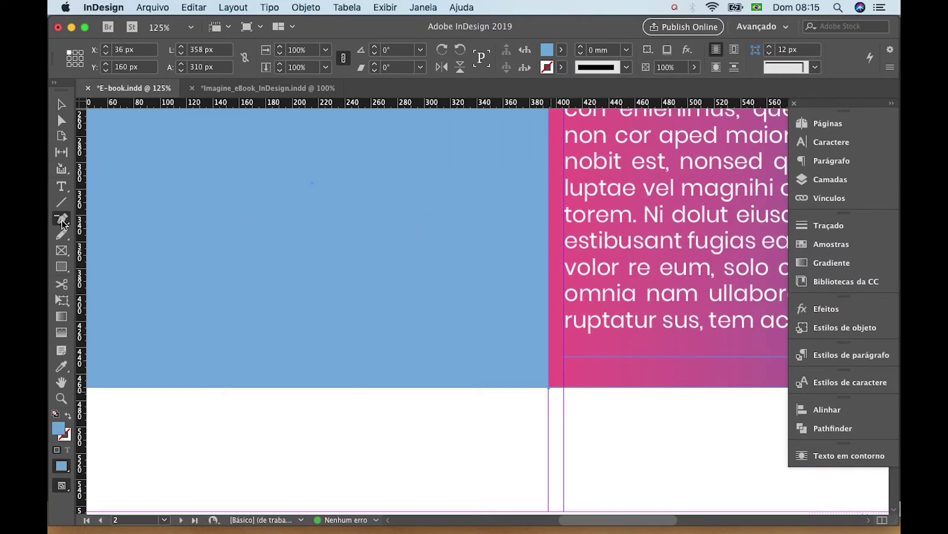
click(549, 388)
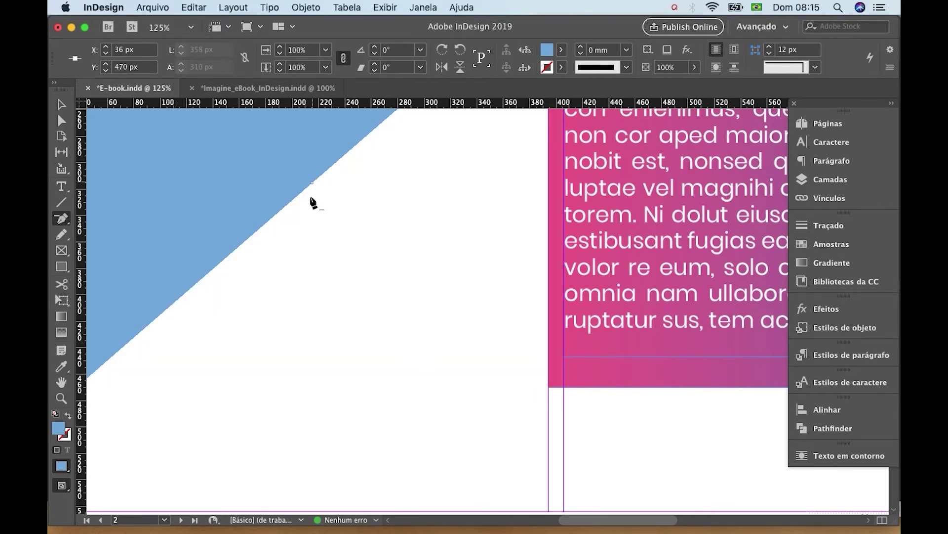
scroll(283, 153, up, 3)
scroll(349, 288, up, 2)
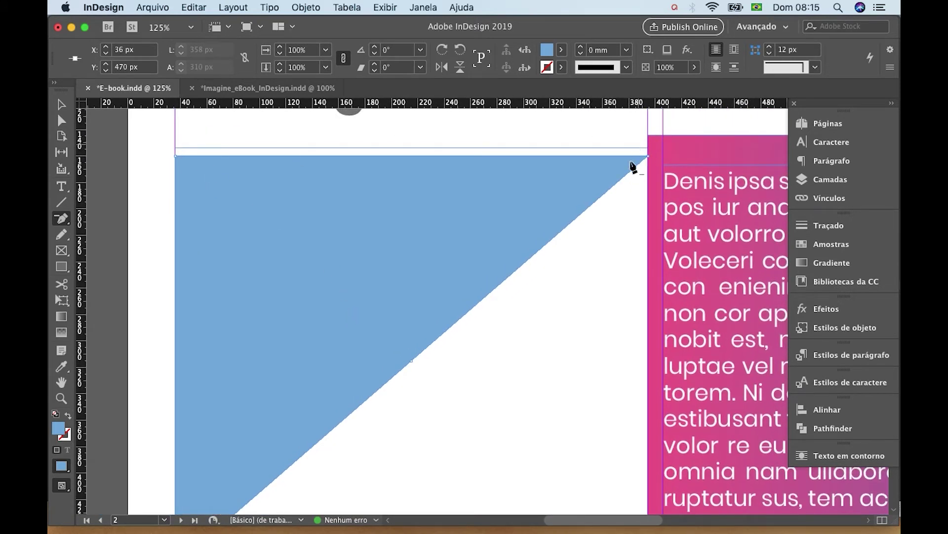
key(v)
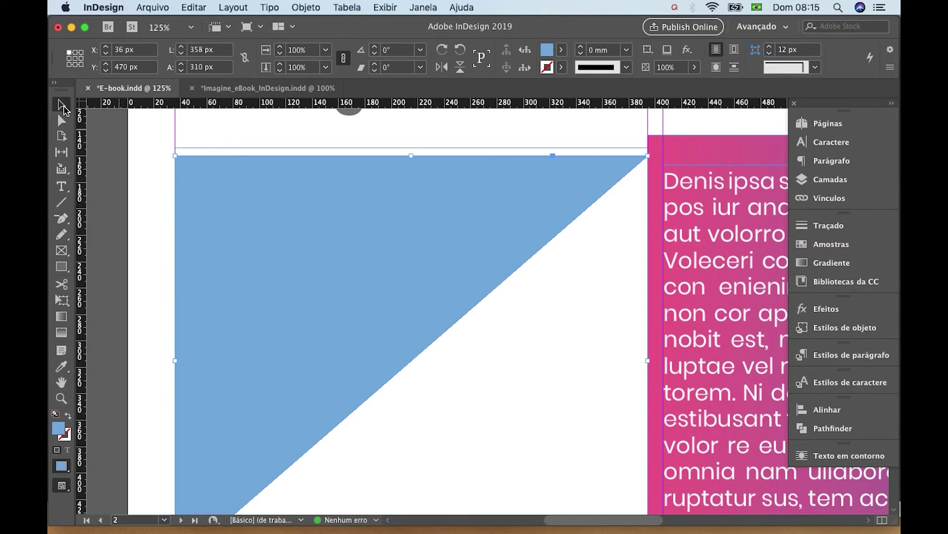
click(127, 132)
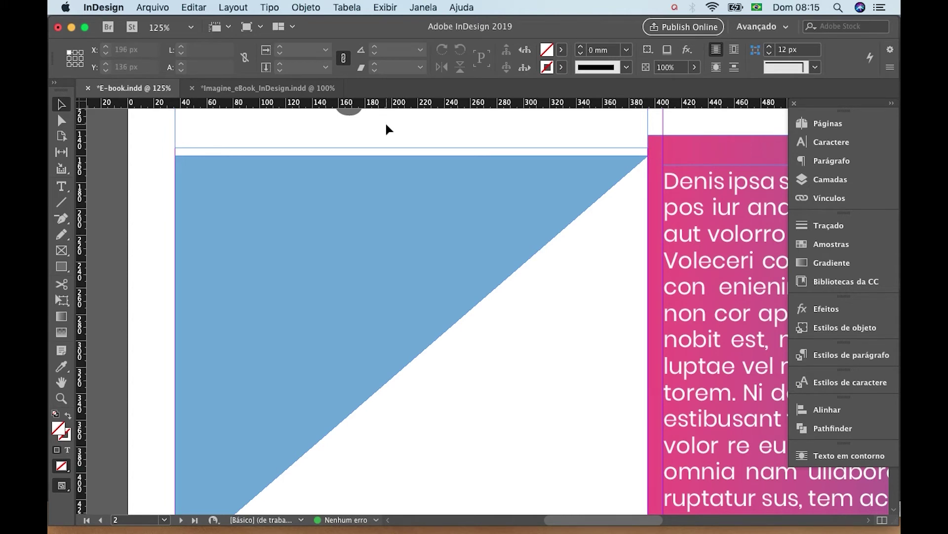
Step: Duplicate the light blue triangle twice, placing the copies at about X 58, Y 222 px and X 130, Y 246 px
key(super+minus)
key(super+minus)
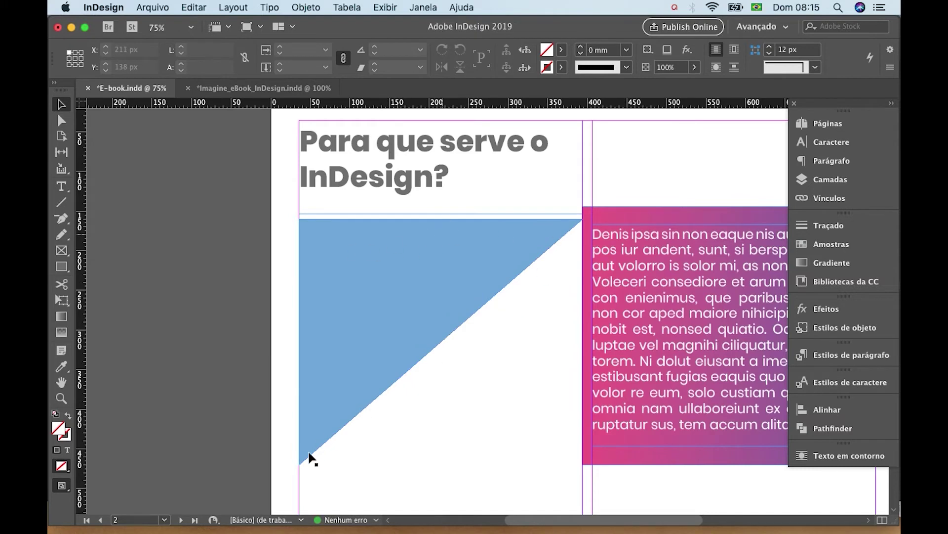
scroll(425, 251, right, 5)
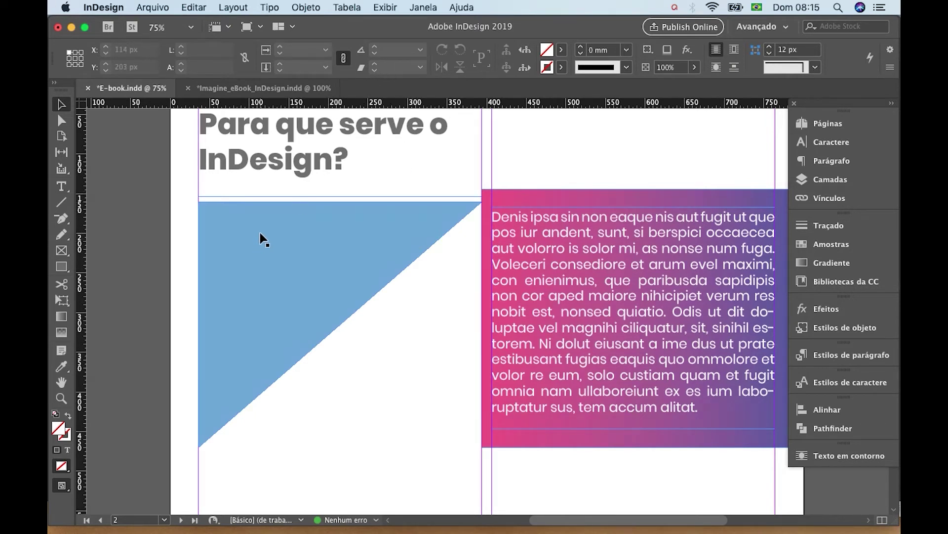
click(321, 256)
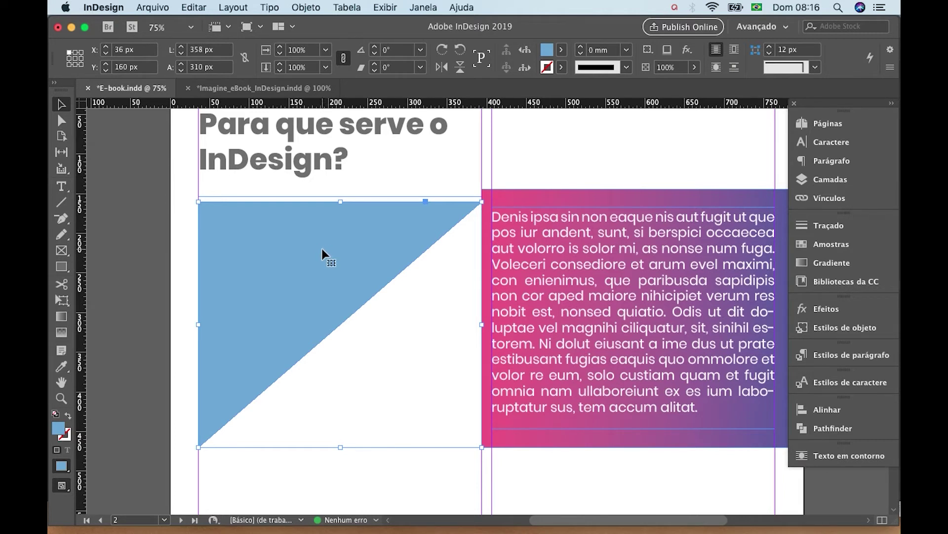
key(super+v)
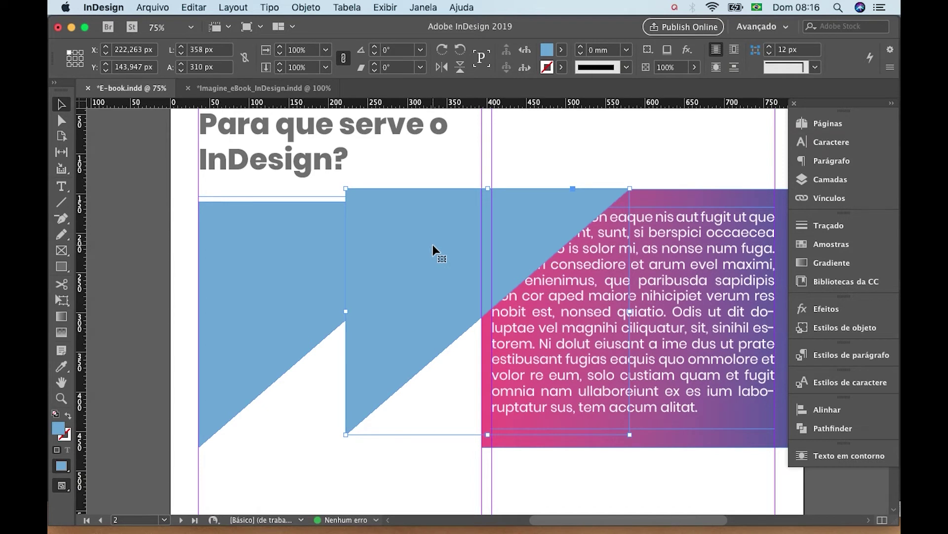
drag(433, 245, 399, 297)
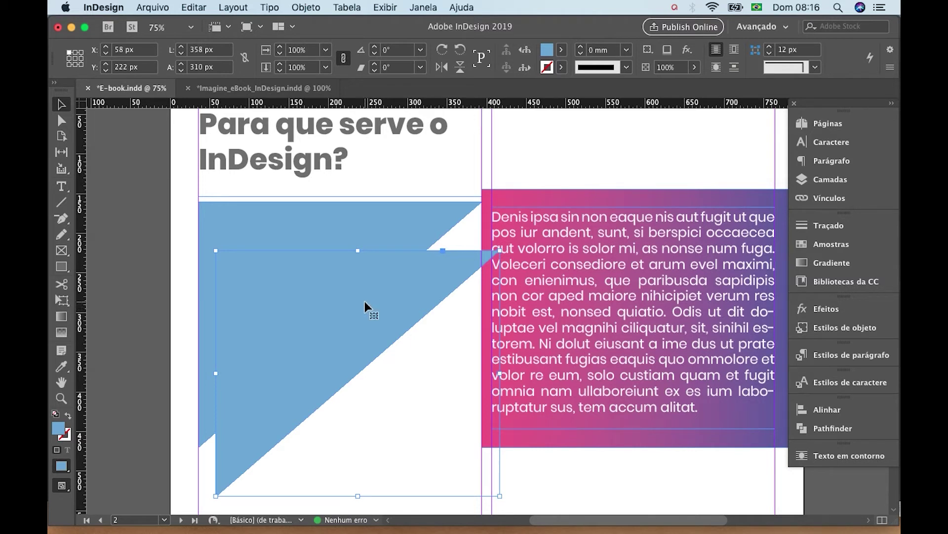
drag(364, 301, 379, 314)
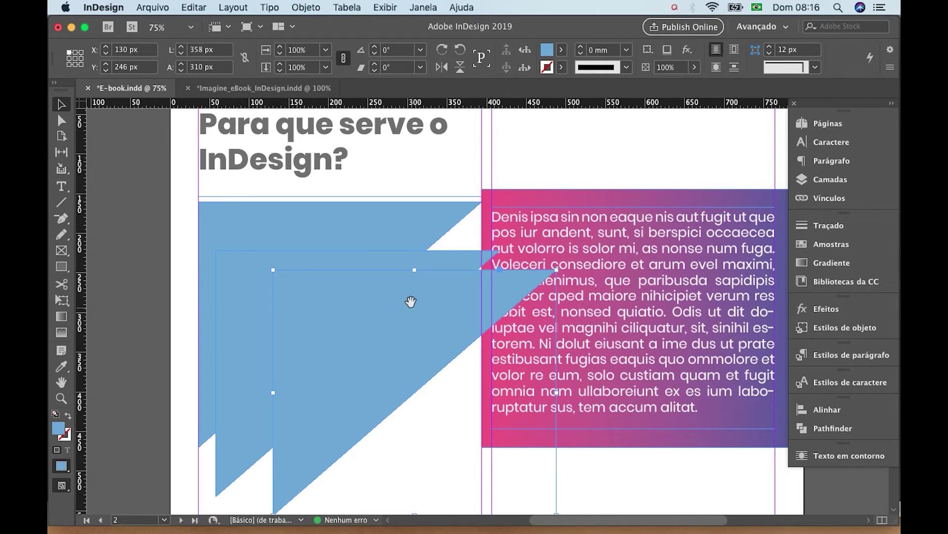
Step: Scale the two triangle copies together to about 188 x 162 px each and move the front one to about X 182, Y 320 px
scroll(409, 301, down, 3)
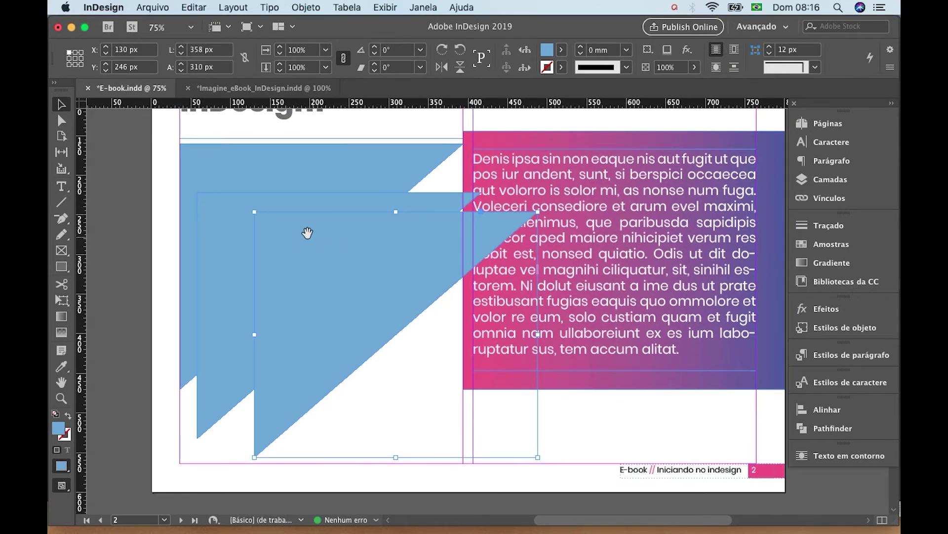
click(233, 237)
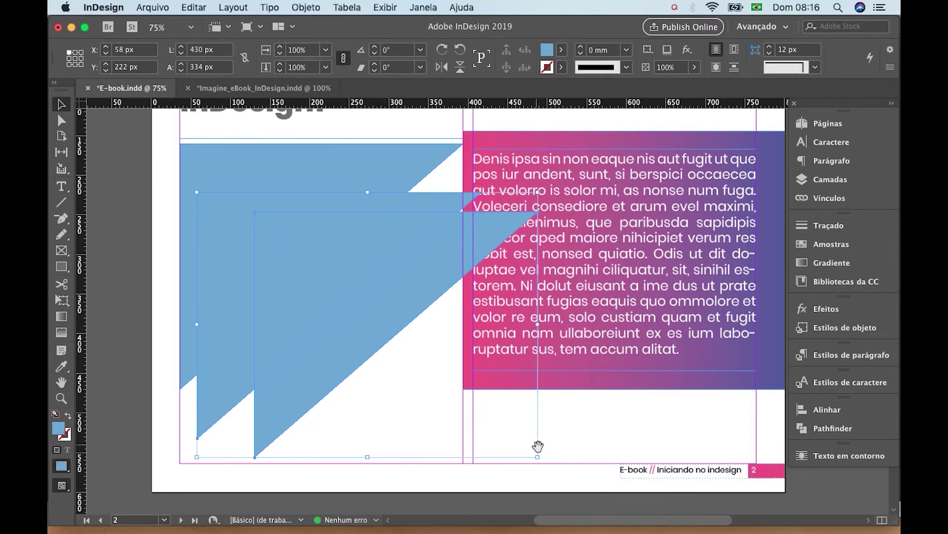
drag(537, 457, 409, 380)
drag(352, 310, 355, 317)
click(435, 287)
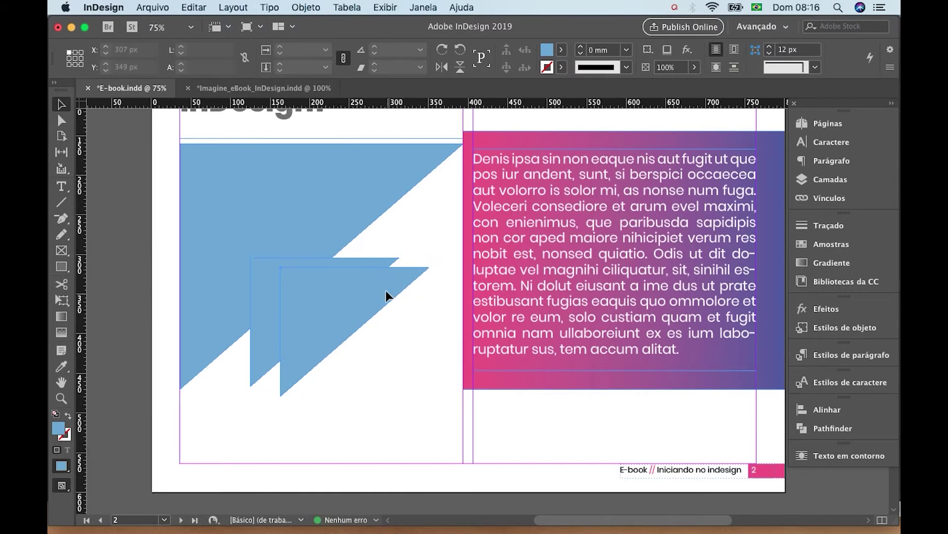
click(388, 290)
drag(373, 308, 368, 265)
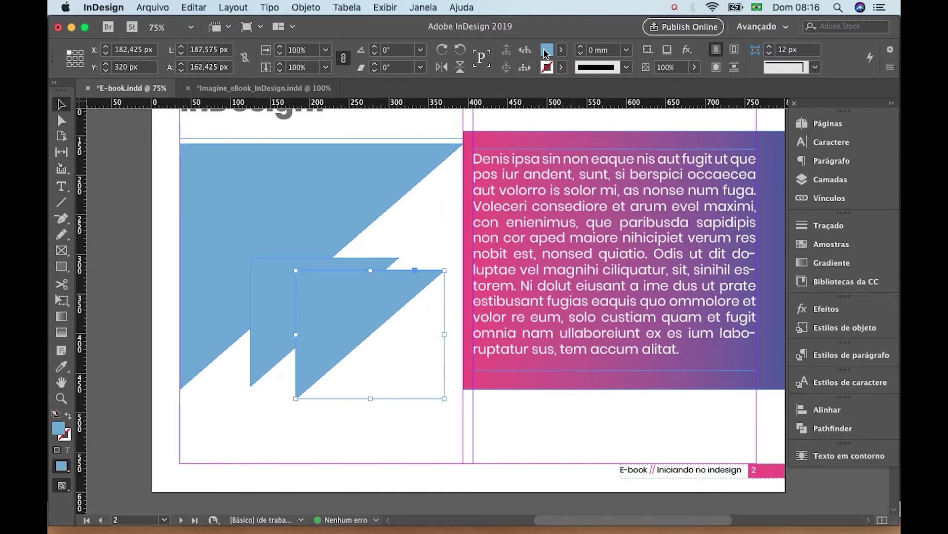
Step: Fill the front small triangle with pink, C 0, M 80, Y 20, K 0
double_click(547, 49)
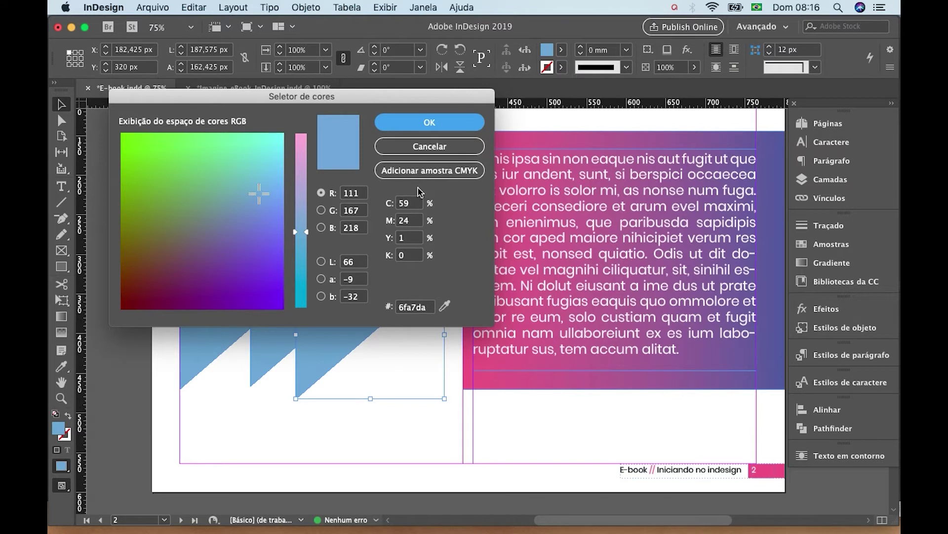
click(408, 203)
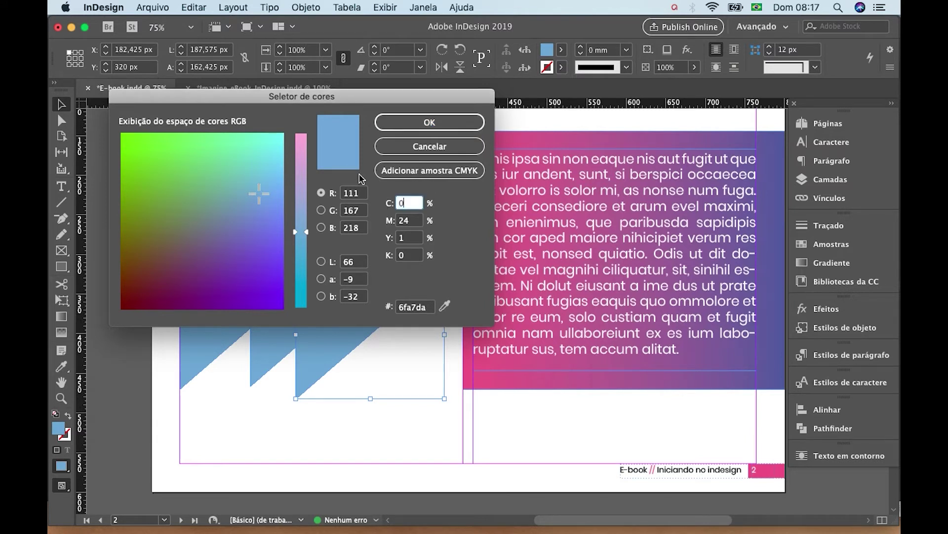
text(0)
key(Tab)
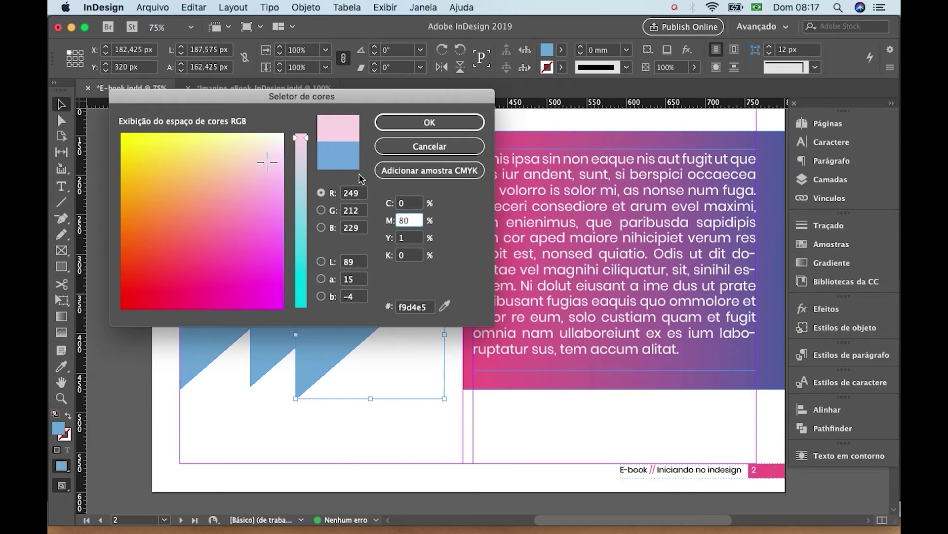
key(Tab)
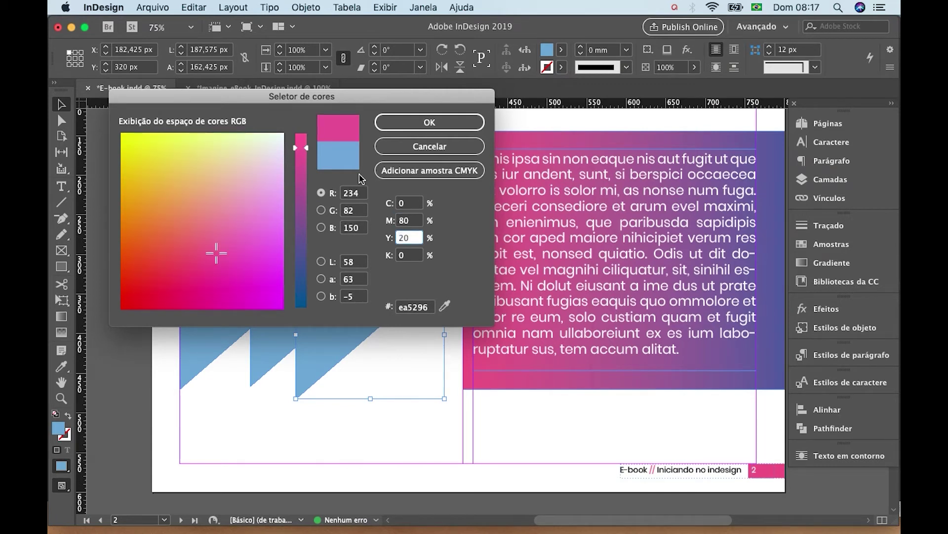
text(20)
click(453, 123)
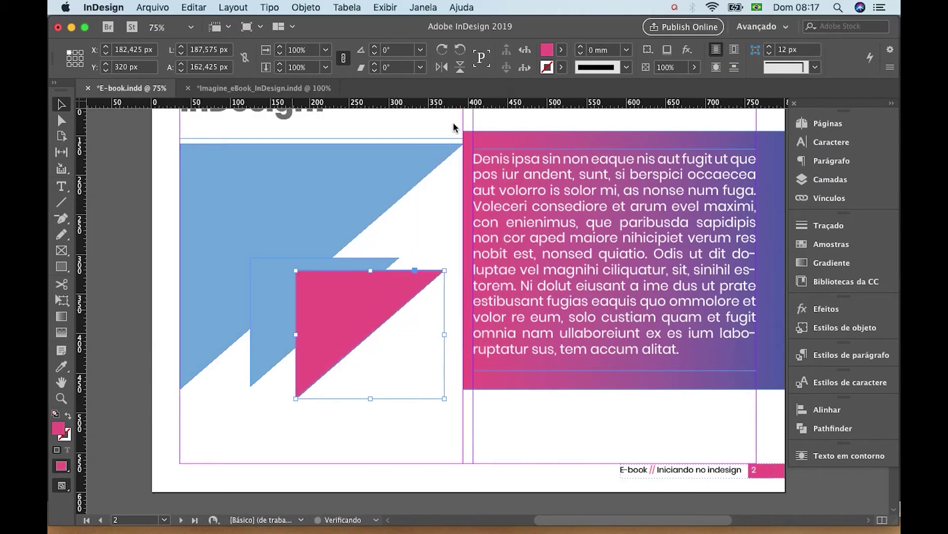
Step: Fill the small triangle behind the pink one with dark blue, C 80, M 68, Y 0, K 0
click(280, 316)
double_click(62, 430)
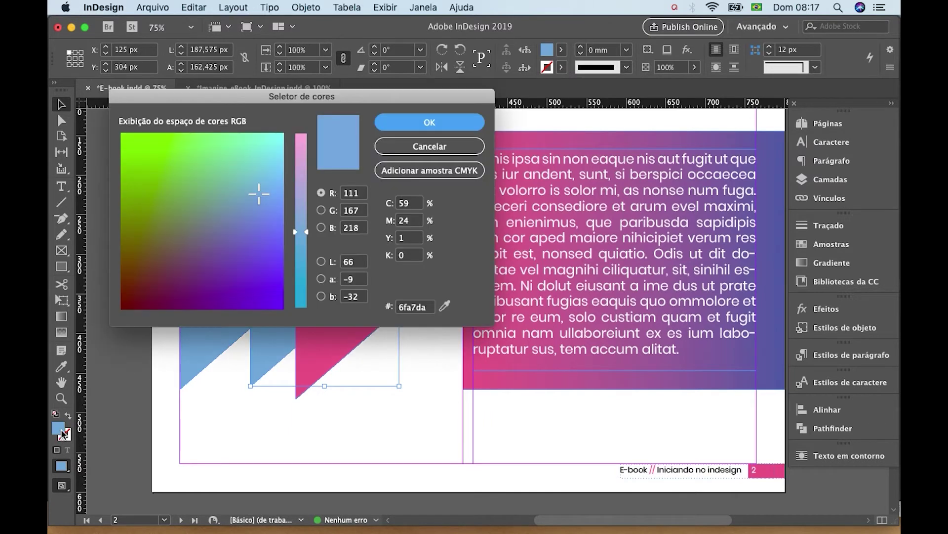
double_click(408, 204)
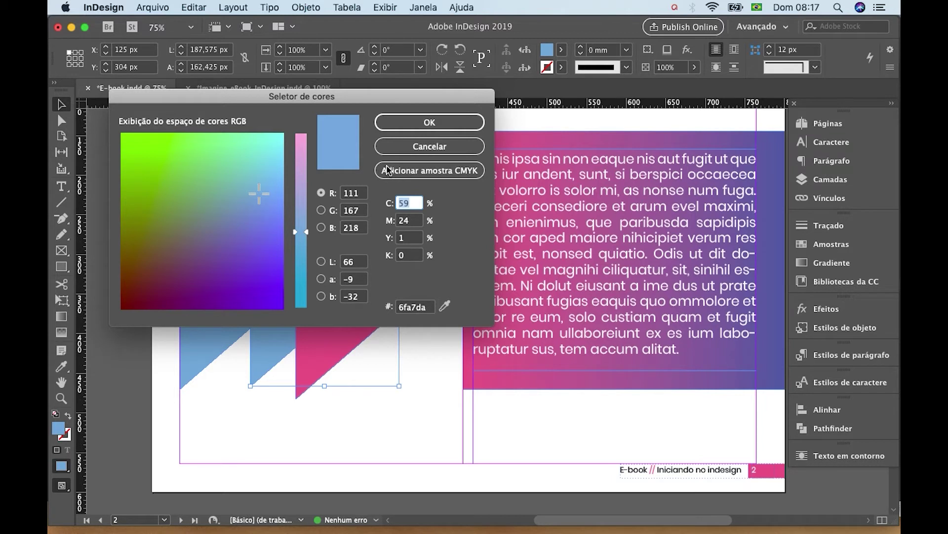
text(80)
double_click(413, 221)
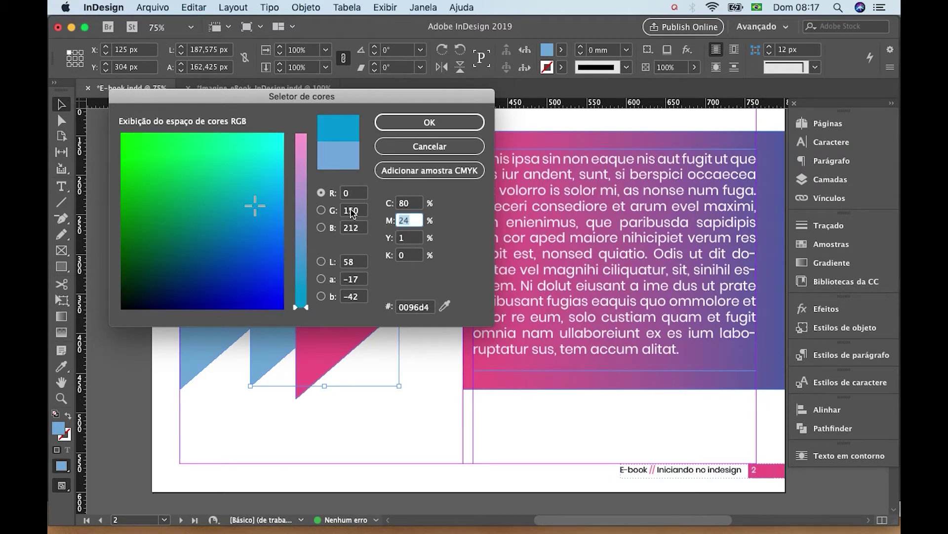
text(68)
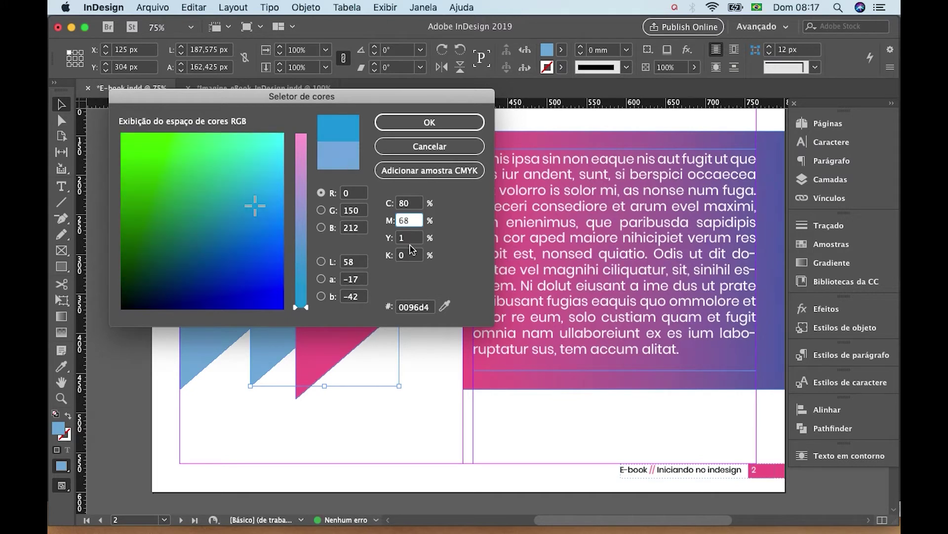
key(Tab)
text(0)
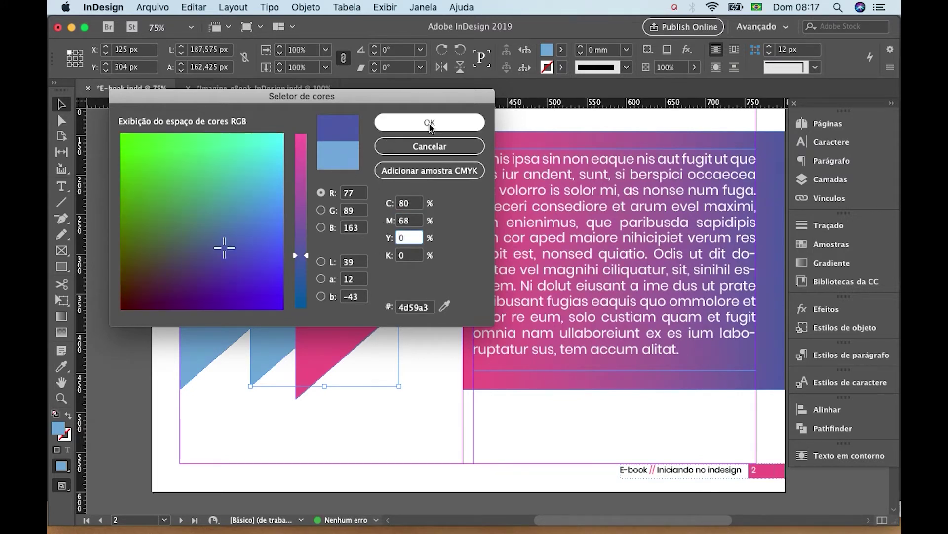
click(436, 121)
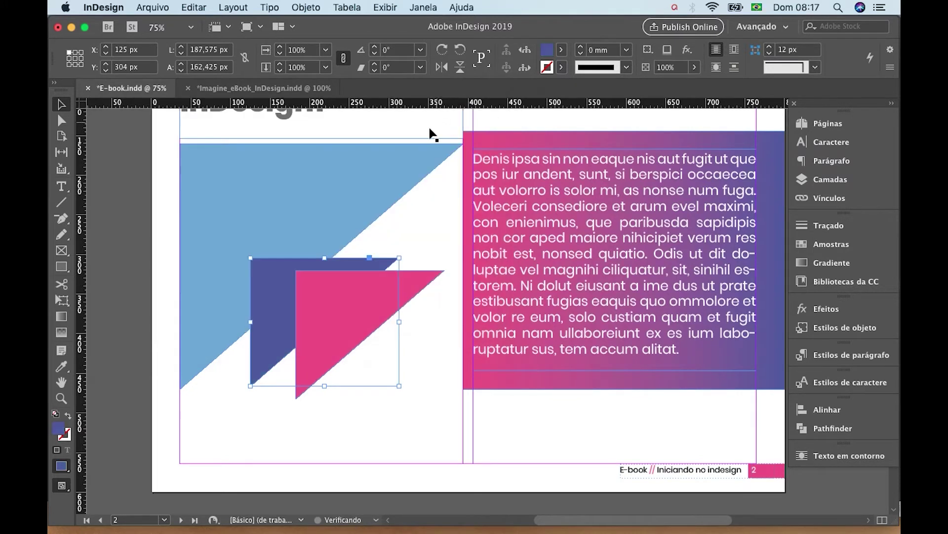
Step: Scale the pink and dark blue triangles down together and move the pink one to about X 155, Y 330 px
click(366, 308)
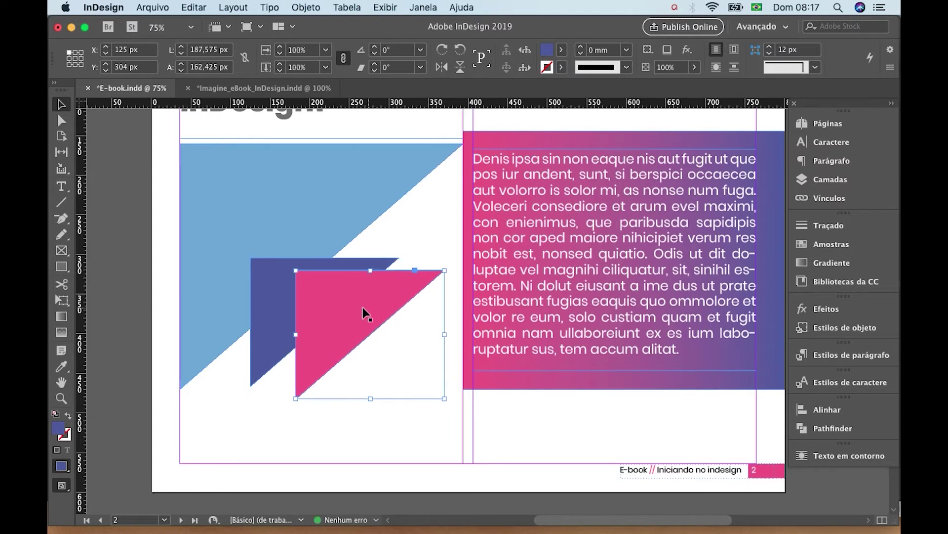
shift+click(276, 303)
drag(443, 398, 368, 360)
click(306, 290)
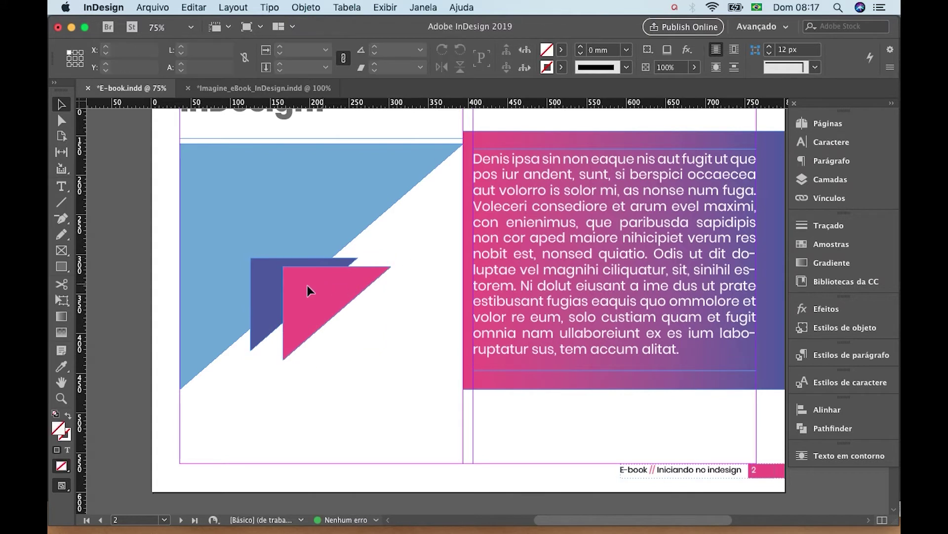
mouse_move(307, 290)
mouse_down()
mouse_move(298, 306)
mouse_move(316, 294)
mouse_up()
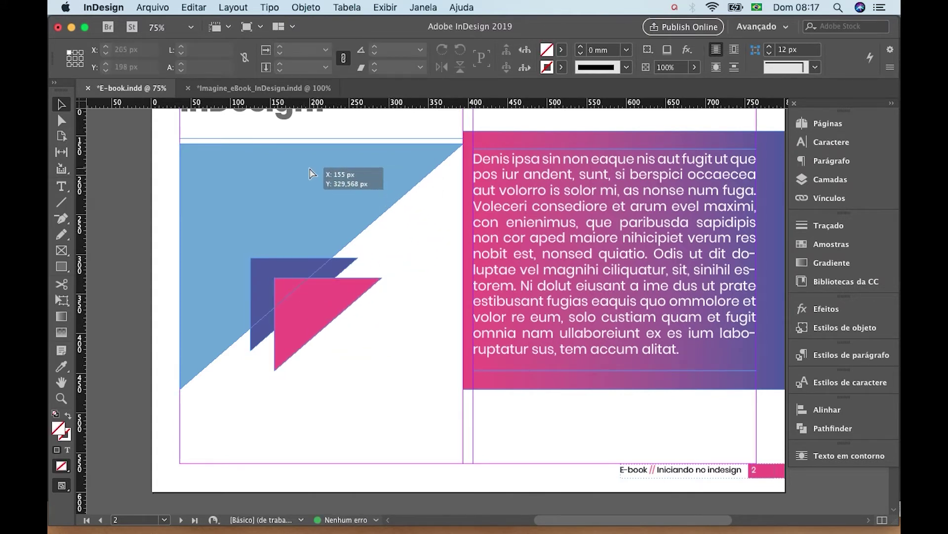
click(376, 257)
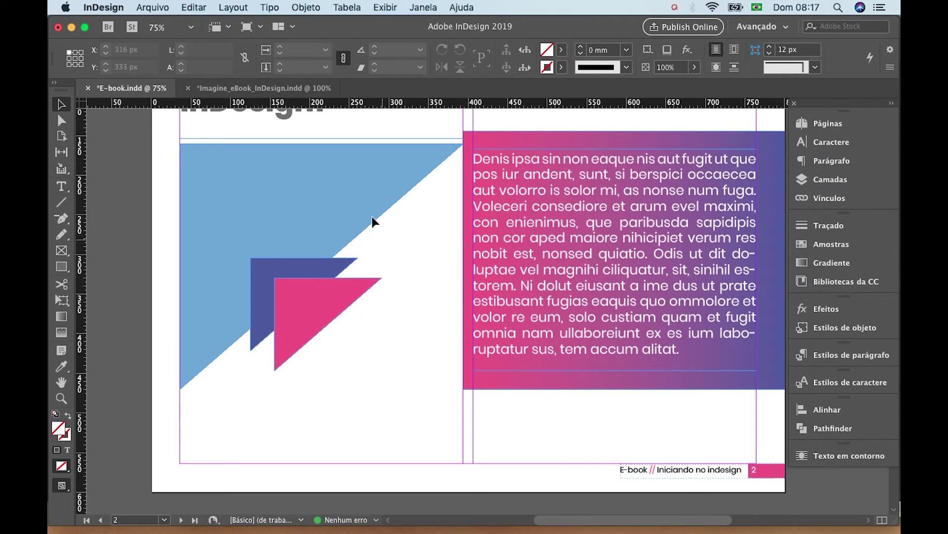
Step: Place 383.jpg from the E-book project's imagens folder inside the large light blue triangle on page 2
click(373, 189)
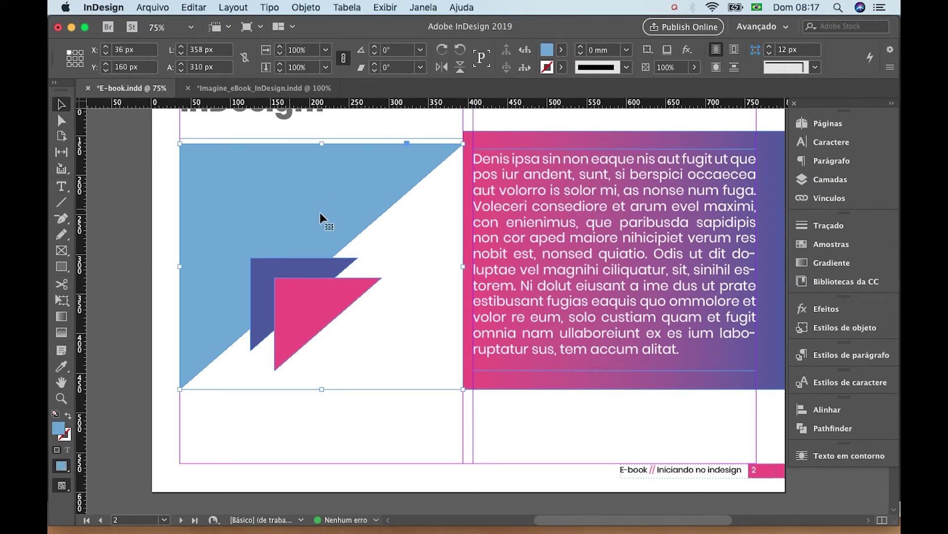
click(154, 8)
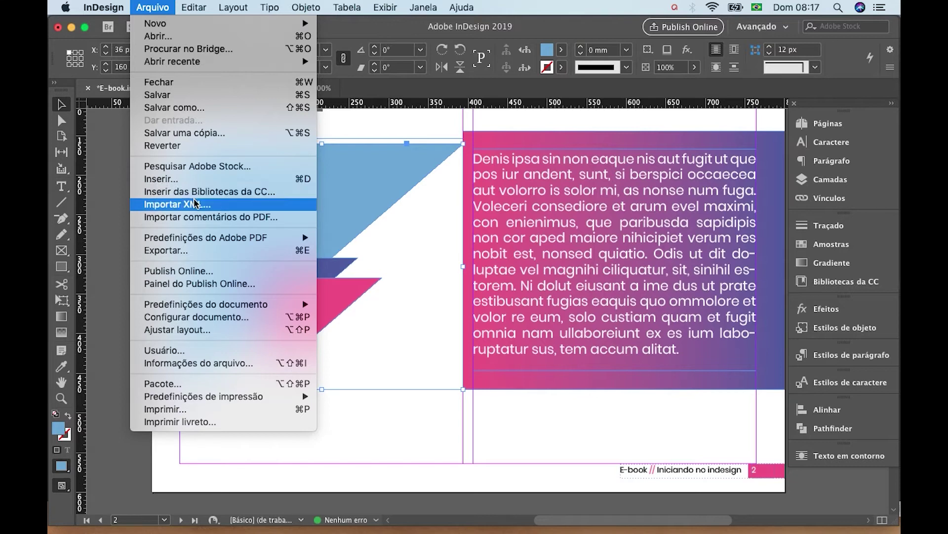
click(201, 180)
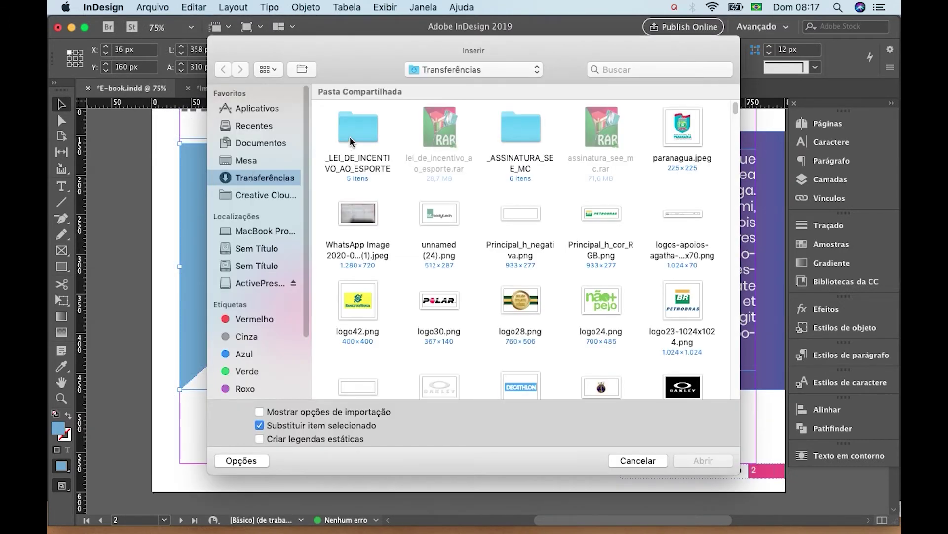
click(455, 70)
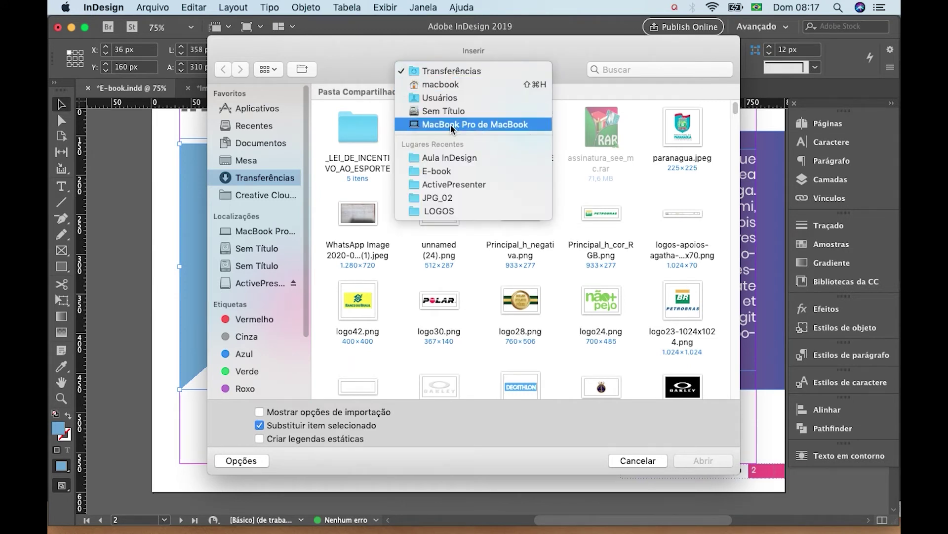
click(449, 172)
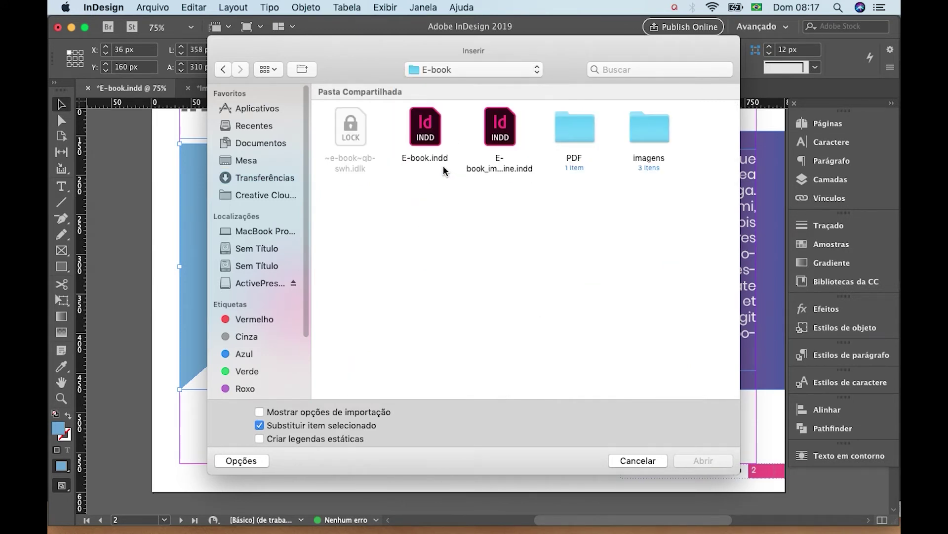
double_click(654, 130)
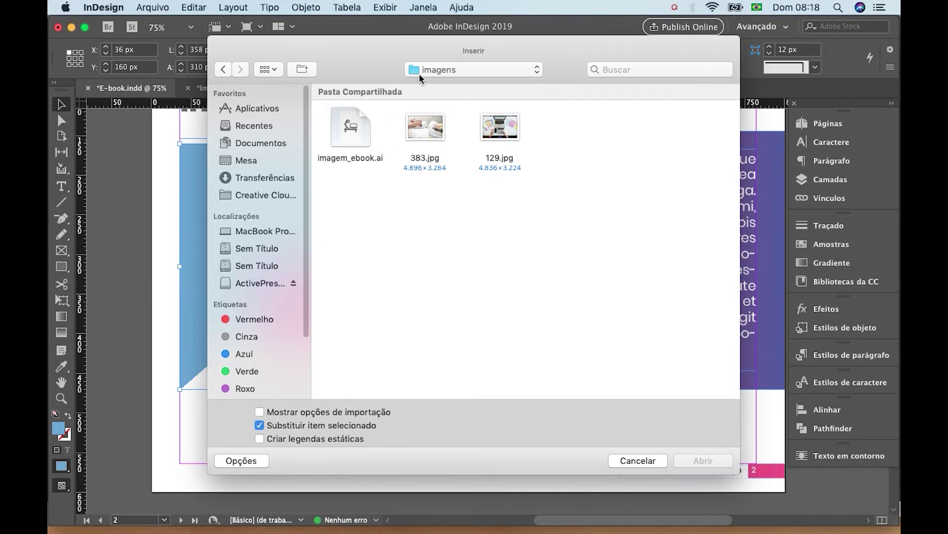
drag(454, 46, 416, 46)
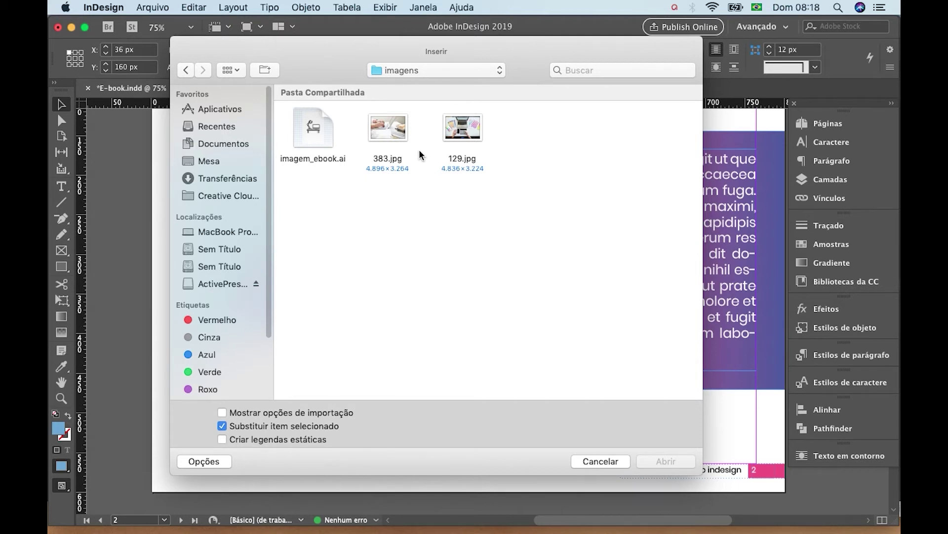
click(392, 127)
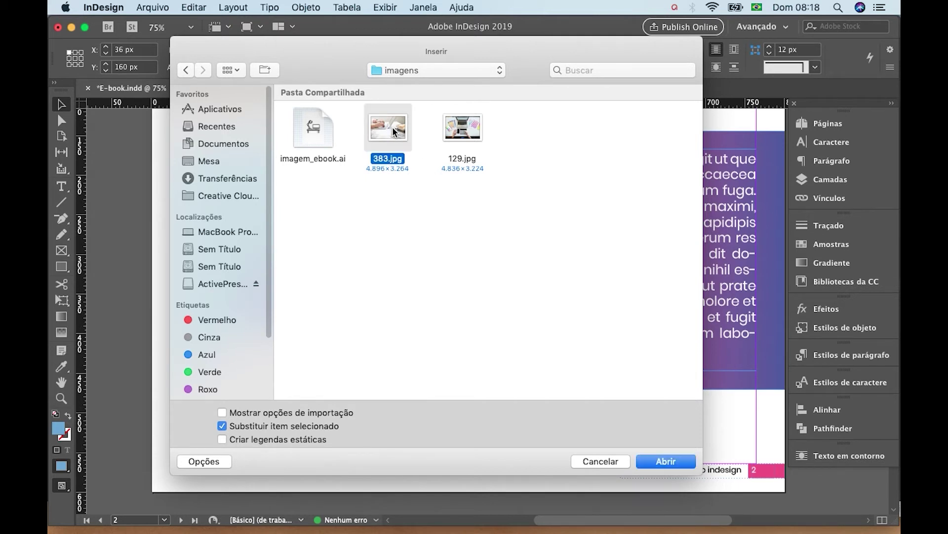
click(666, 461)
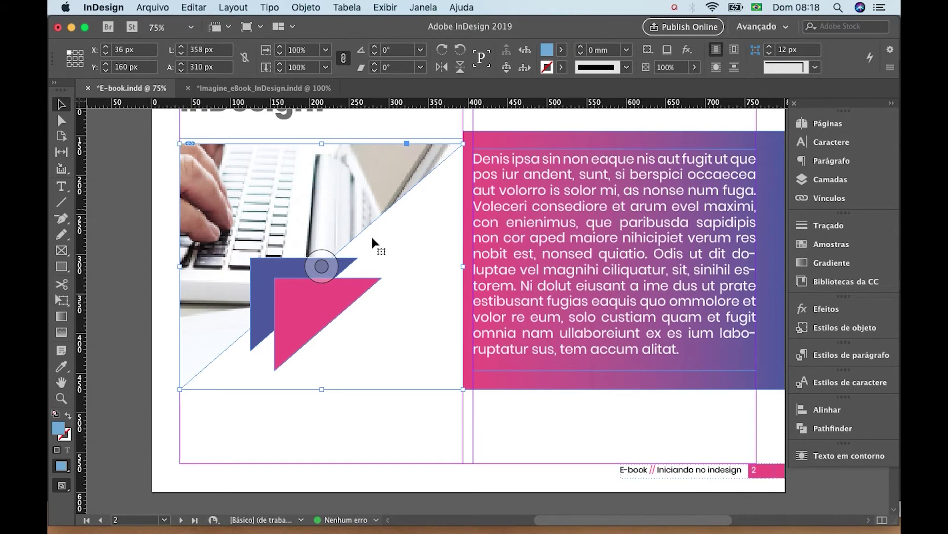
Step: Scale the photo inside the large triangle down proportionally to about 562 x 375 px, with the hands and keyboard filling the triangle
drag(462, 390, 397, 326)
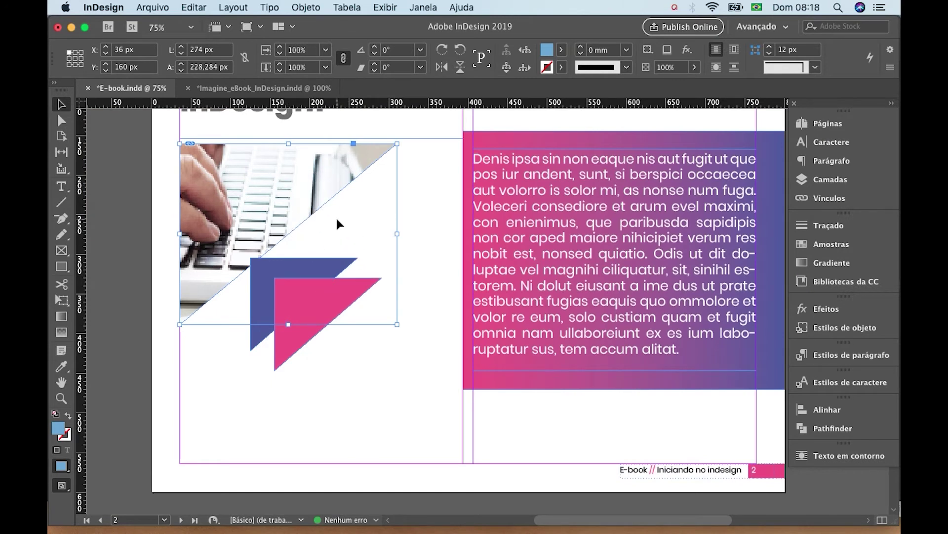
key(super+z)
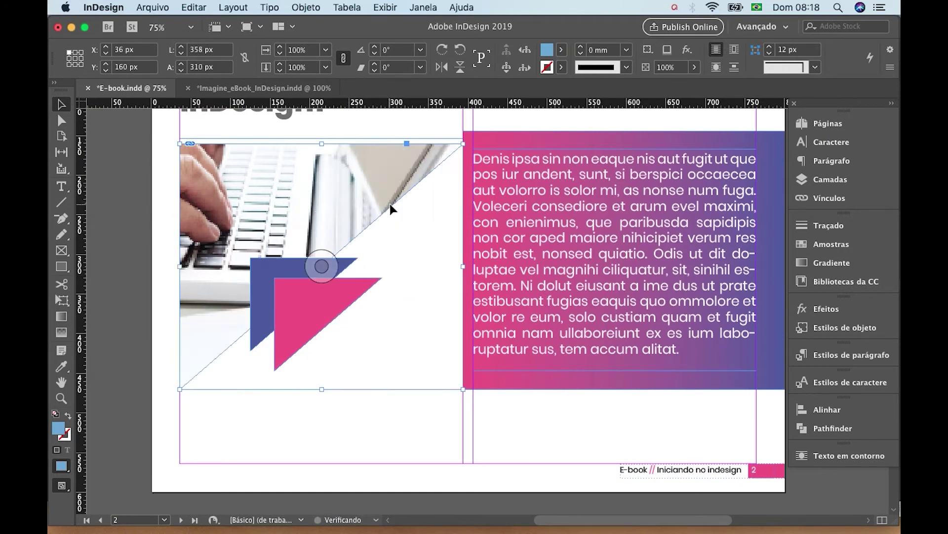
double_click(369, 170)
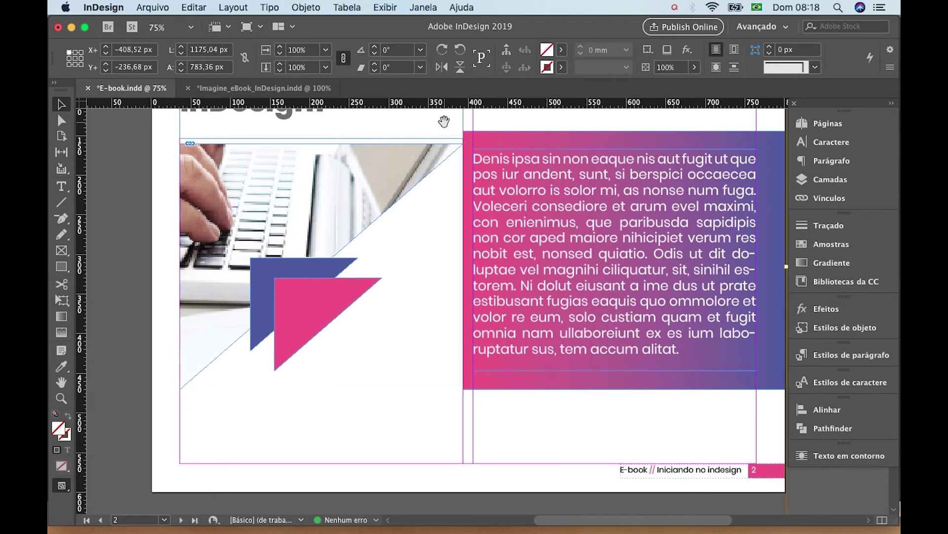
key(super+minus)
key(super+minus)
key(super+minus)
key(super+minus)
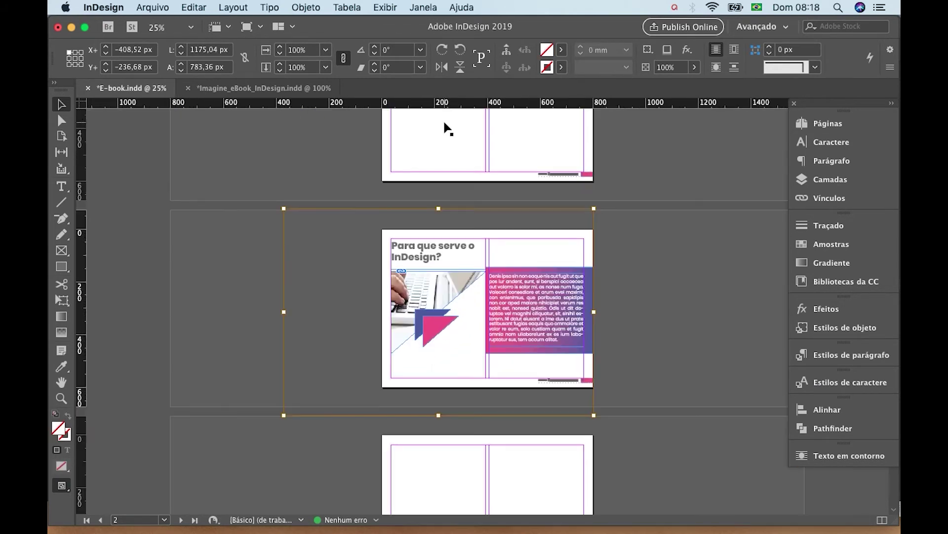
drag(284, 208, 292, 209)
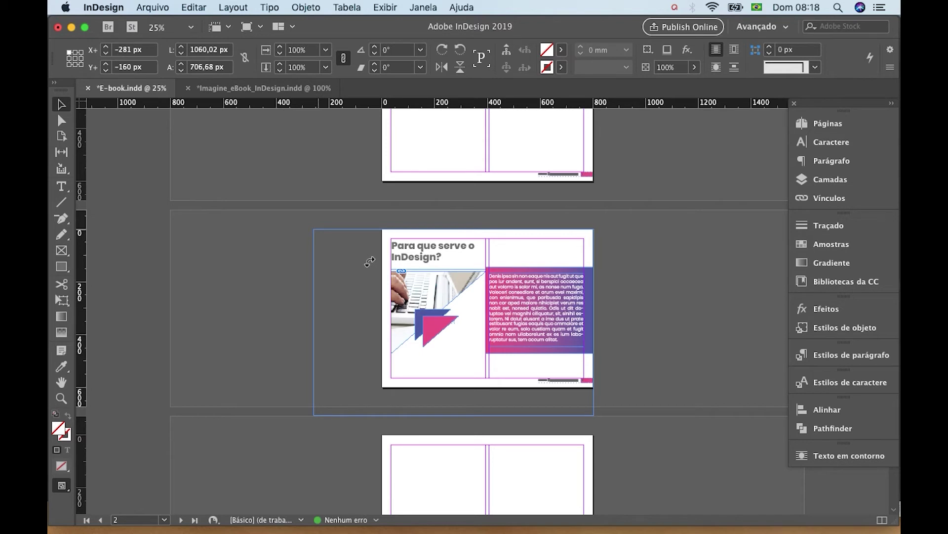
drag(369, 262, 366, 262)
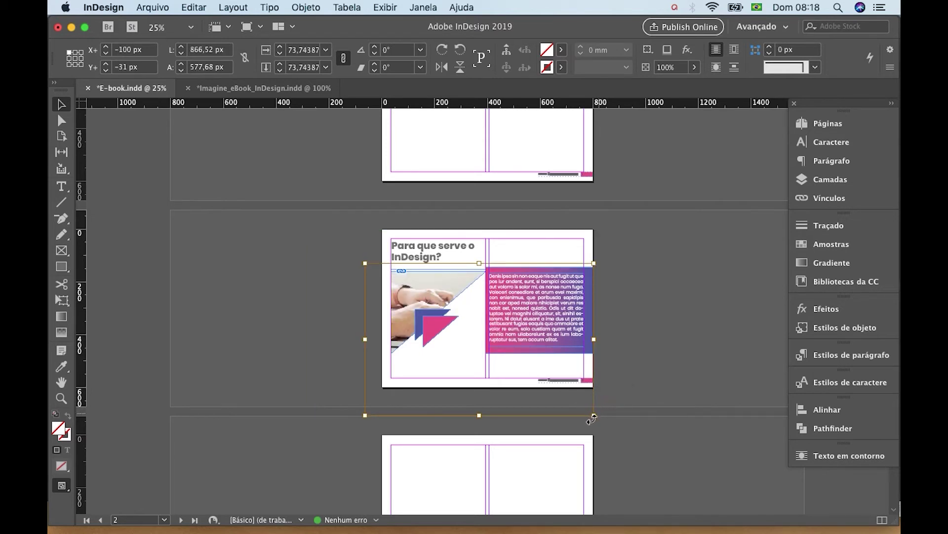
drag(591, 419, 504, 354)
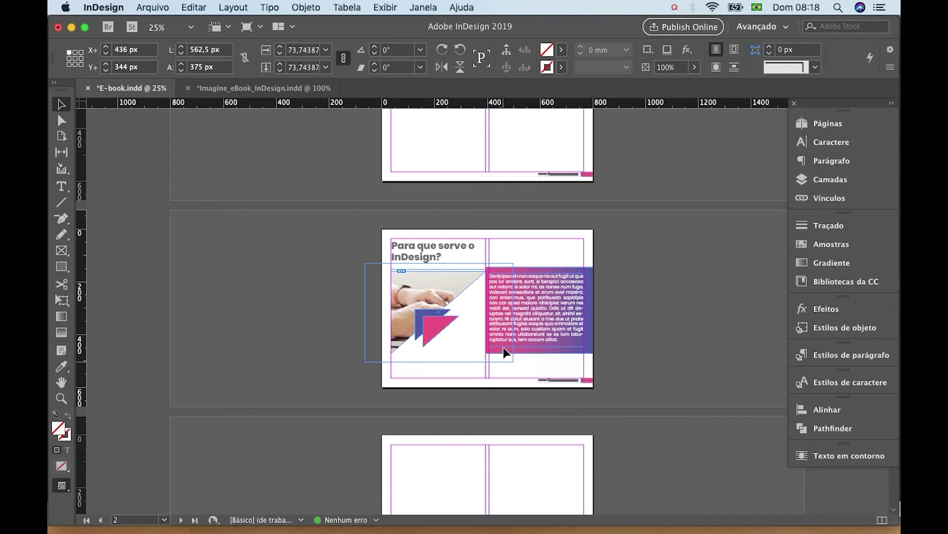
click(638, 247)
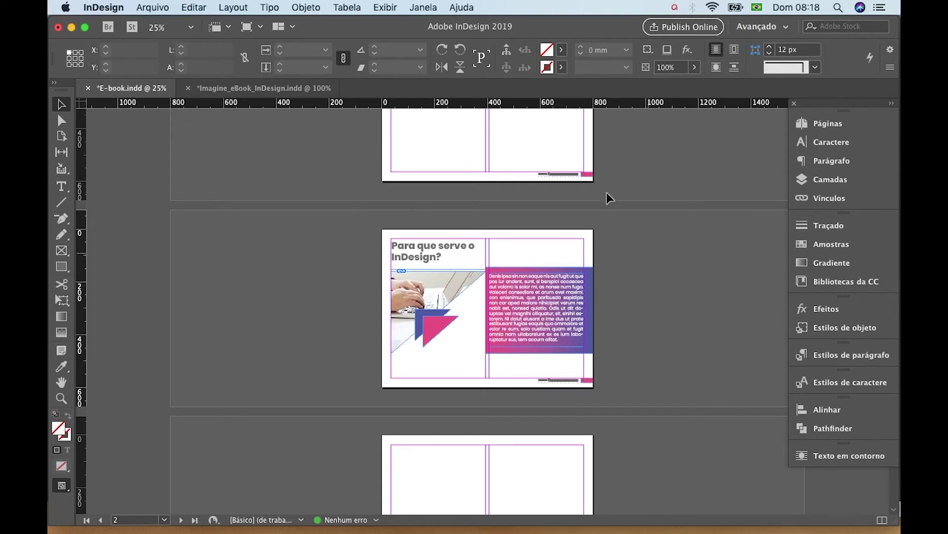
Step: Nudge the body text frame on the gradient box down to about Y 175 px
key(super+equal)
key(super+equal)
click(320, 214)
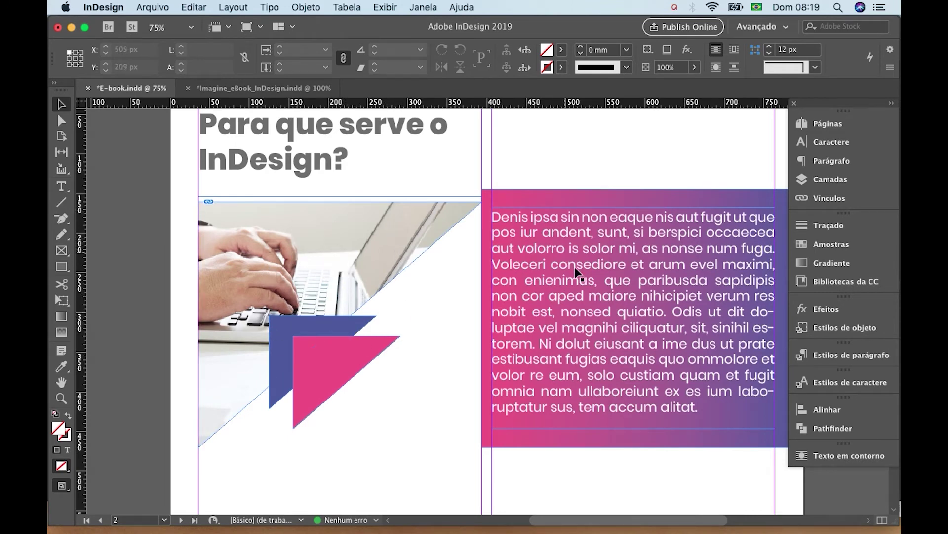
scroll(573, 279, down, 3)
scroll(572, 279, right, 3)
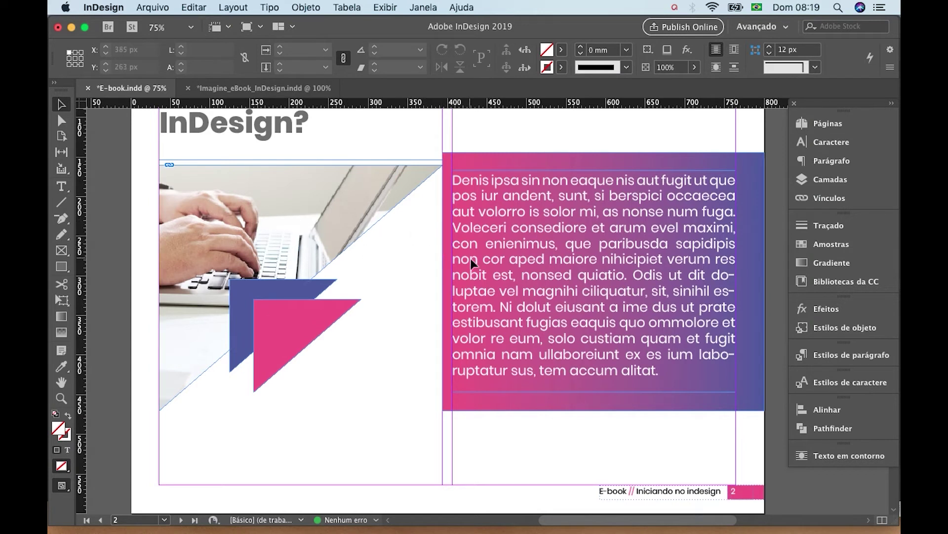
click(500, 285)
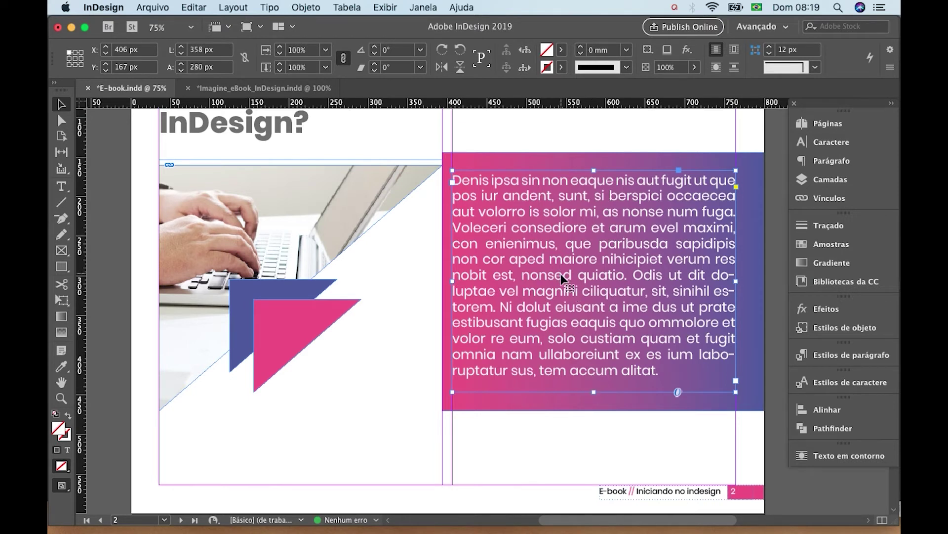
key(Down)
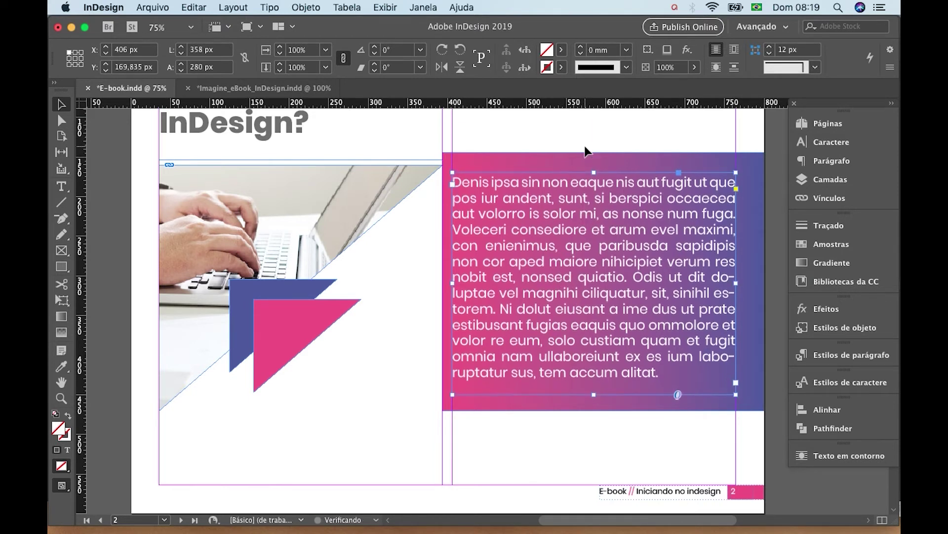
key(Down)
key(Down)
key(Down)
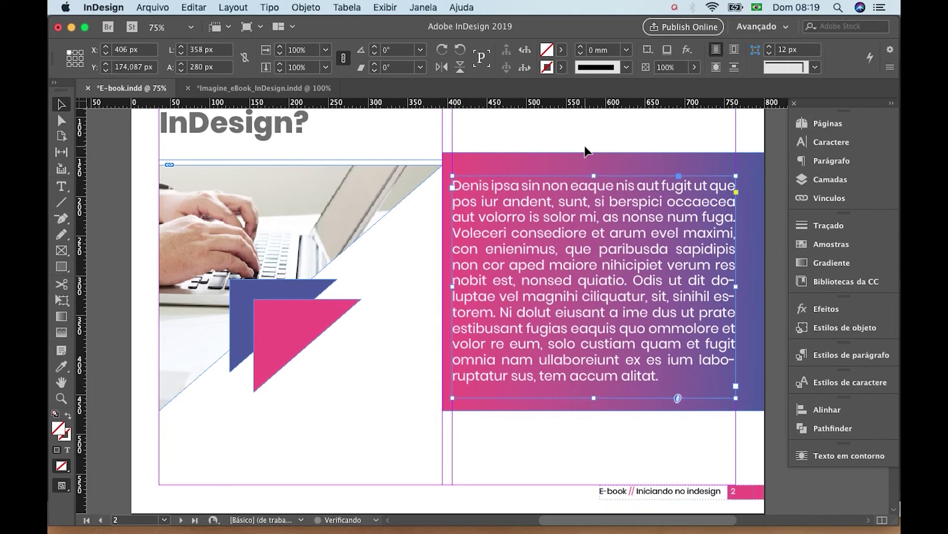
key(Down)
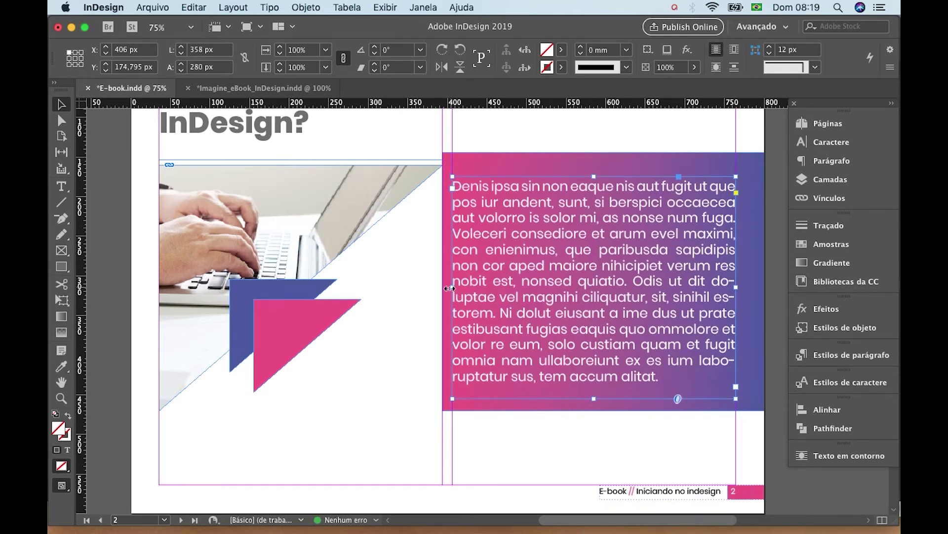
Step: Narrow the body text frame from its left side to about 343 px wide and move it up to Y 167 px
drag(457, 286, 463, 270)
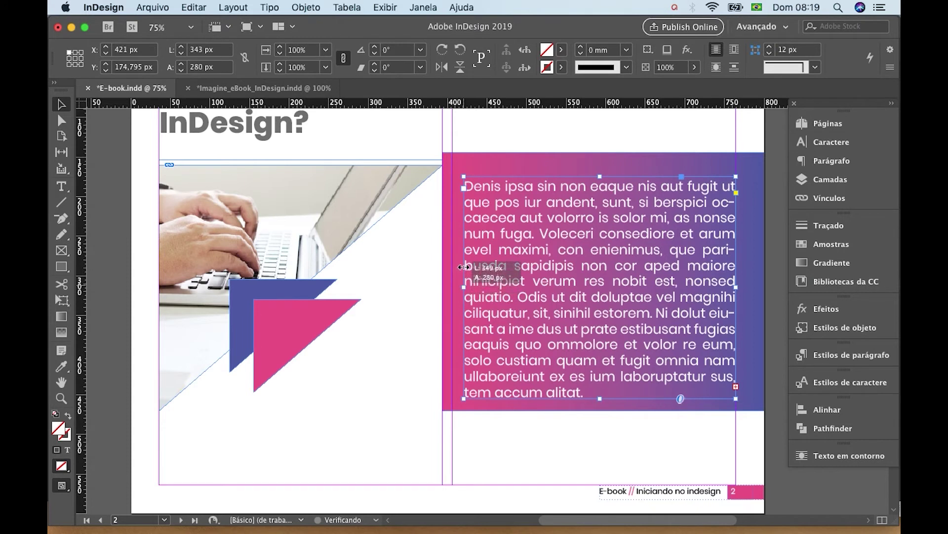
click(421, 271)
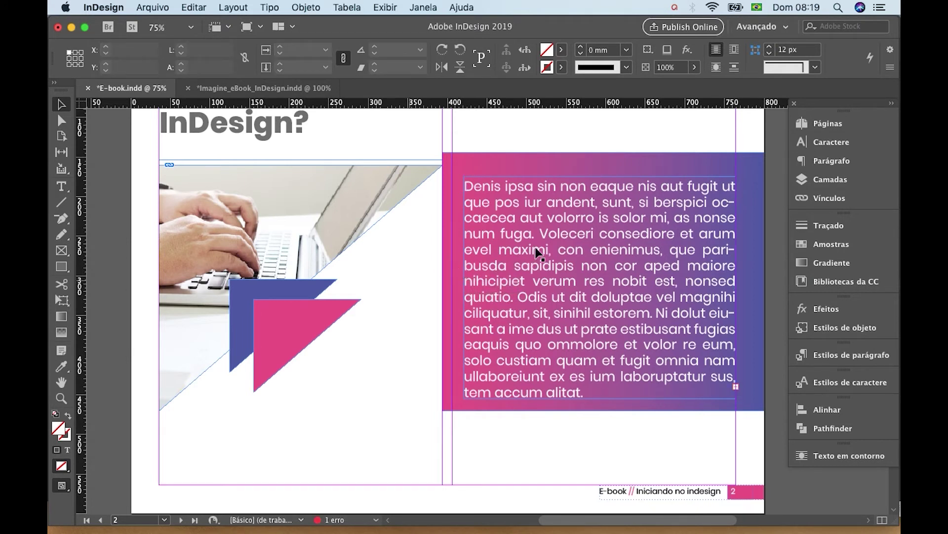
click(591, 220)
drag(521, 205, 520, 198)
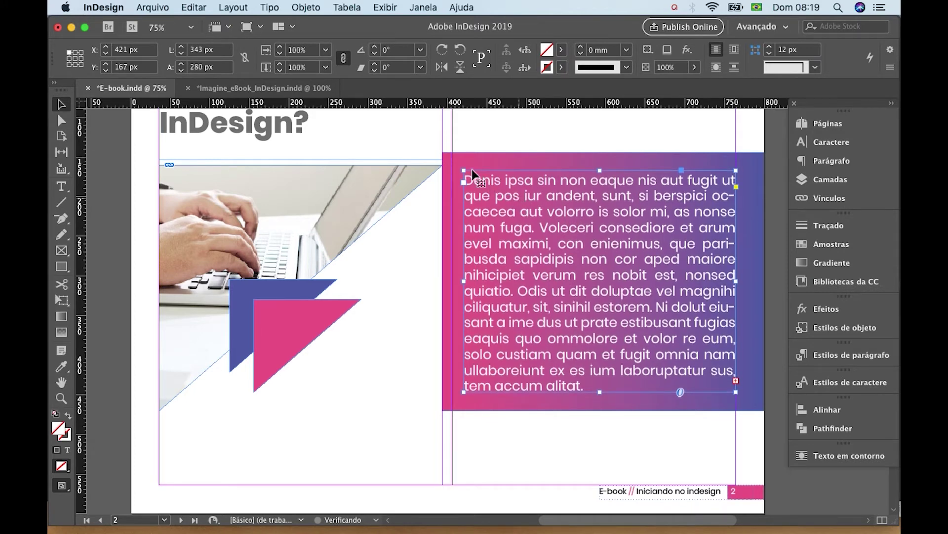
mouse_move(441, 197)
mouse_down()
mouse_move(392, 221)
mouse_move(397, 246)
mouse_move(408, 250)
mouse_move(420, 188)
mouse_move(430, 201)
mouse_up()
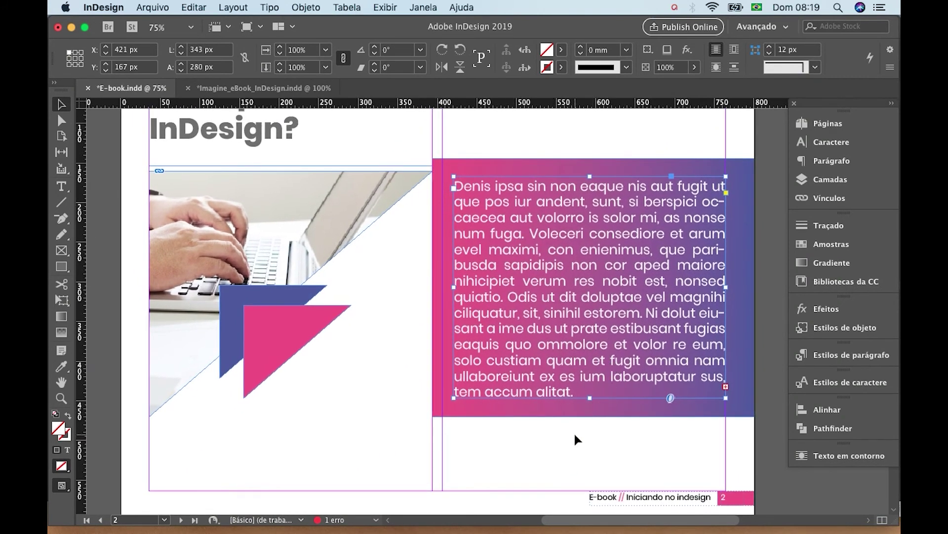
click(576, 436)
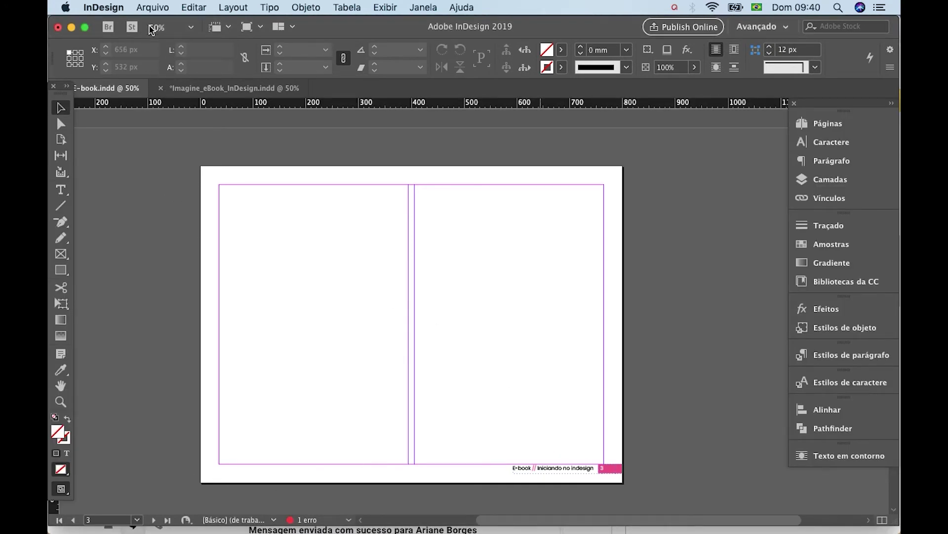
Step: Load 129.jpg from the imagens folder for placement on page 3
click(153, 7)
click(206, 182)
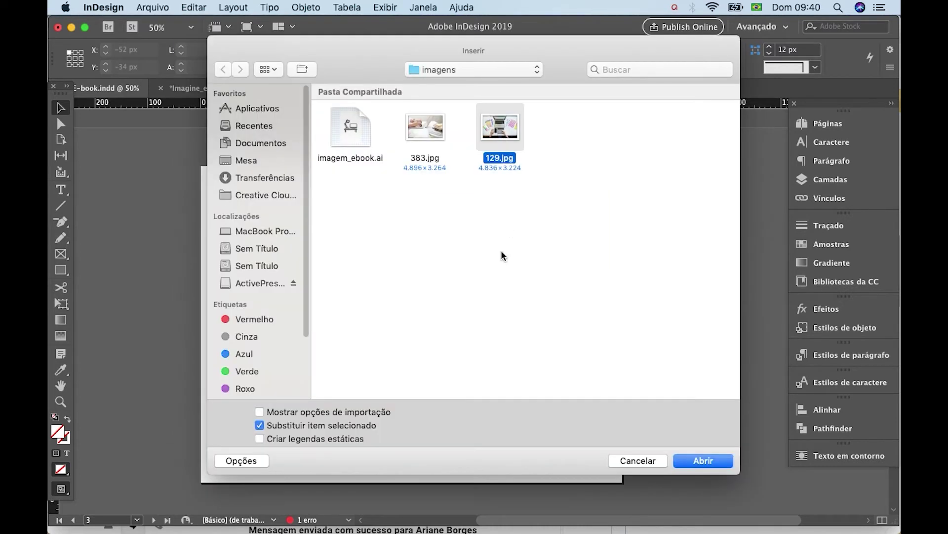
click(701, 460)
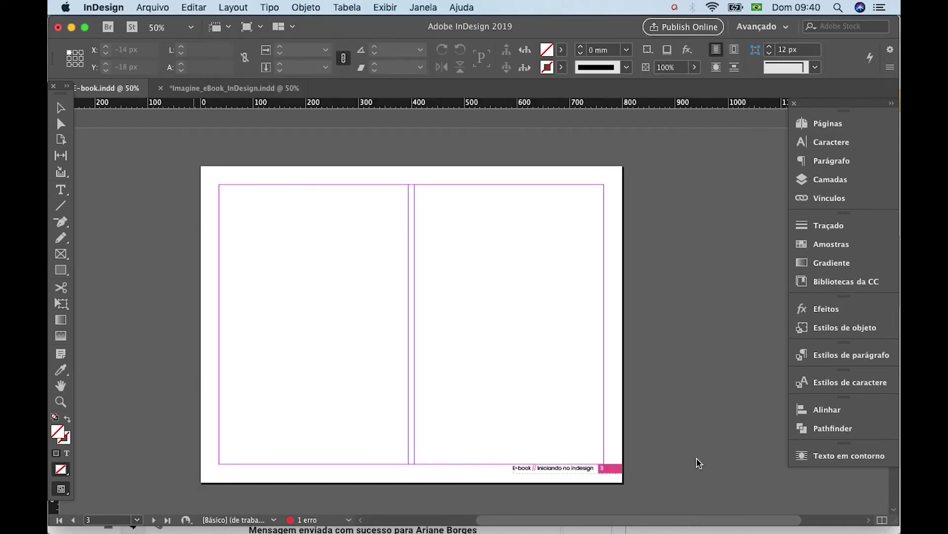
Step: Try placing the loaded photo at its default size from about X -10, Y -24 px on page 3, and remove it
click(195, 154)
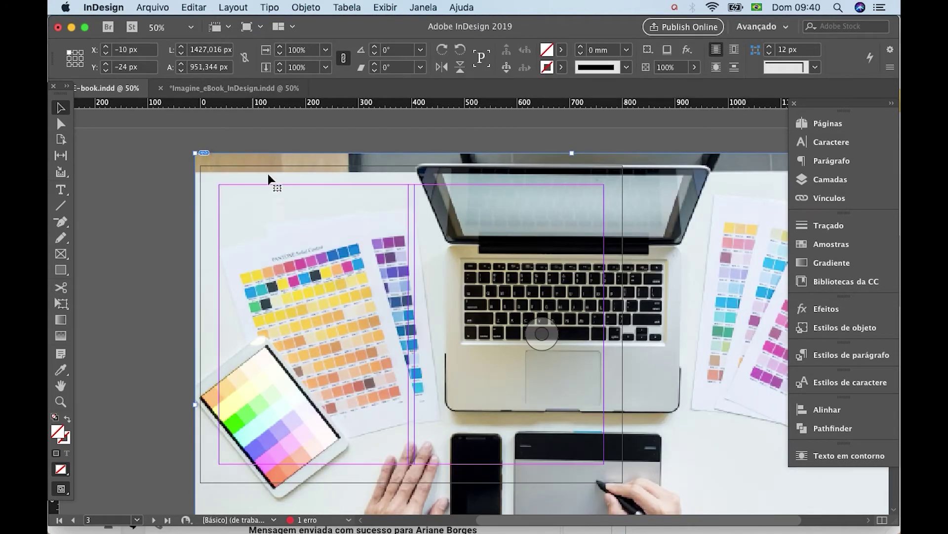
key(space)
drag(576, 347, 482, 333)
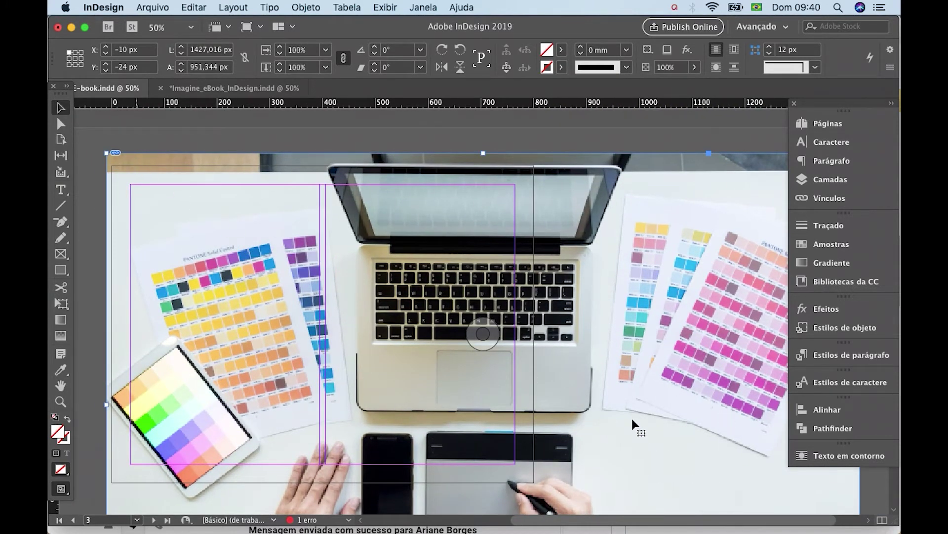
key(space)
drag(623, 378, 641, 363)
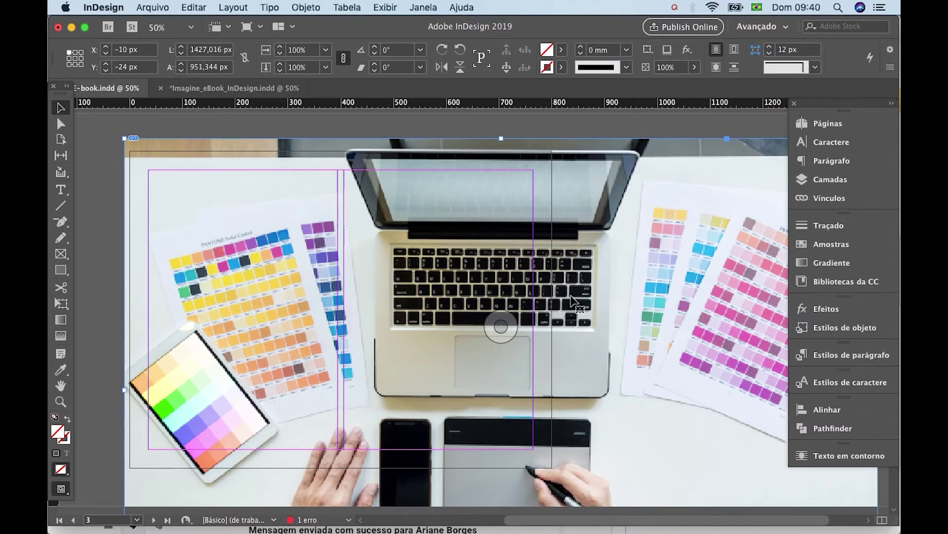
key(Delete)
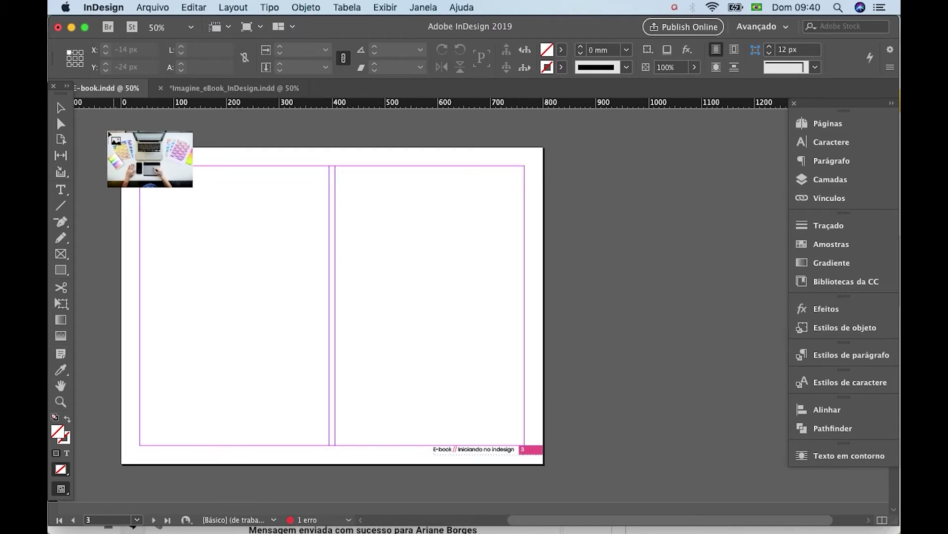
Step: Place the photo over page 3 at about 999 x 666 px from X -28, Y -34 px and crop its right side to 862 px wide
click(108, 132)
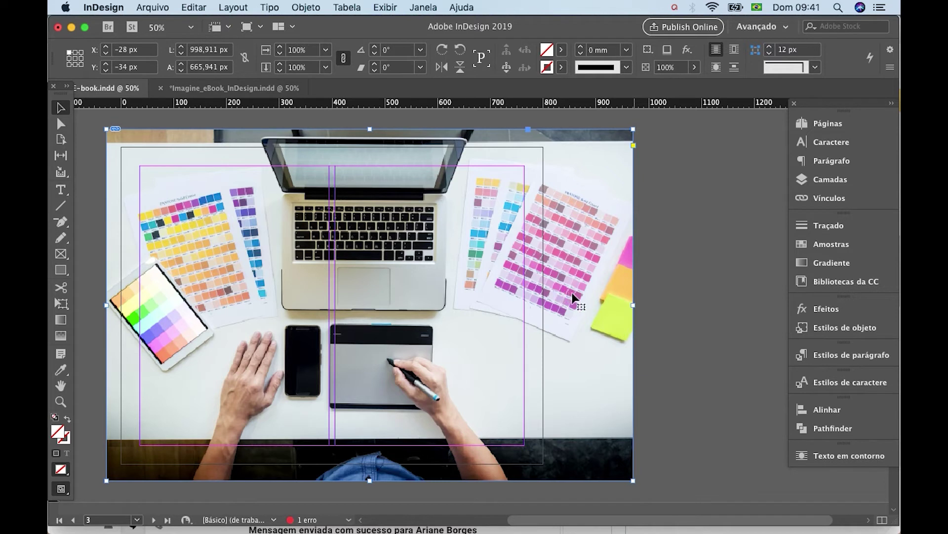
drag(634, 305, 558, 305)
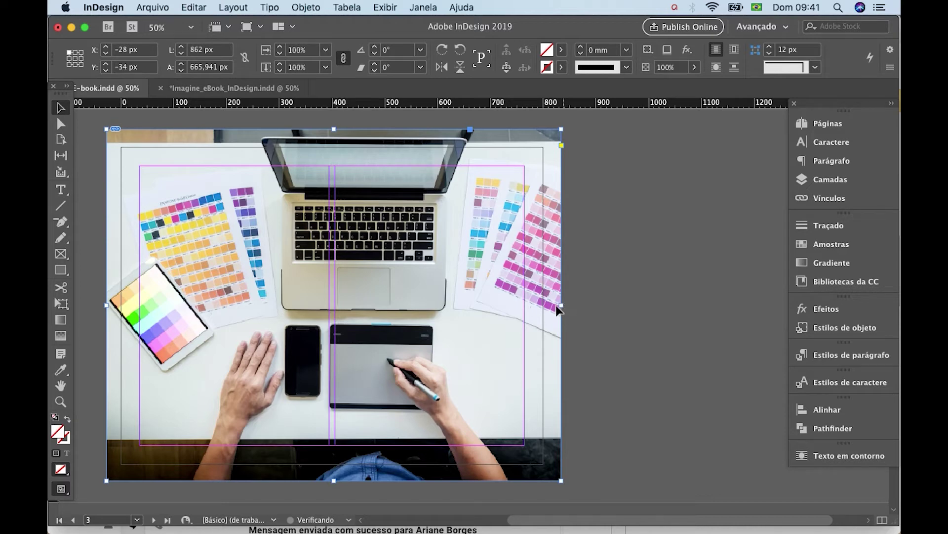
drag(455, 301, 537, 303)
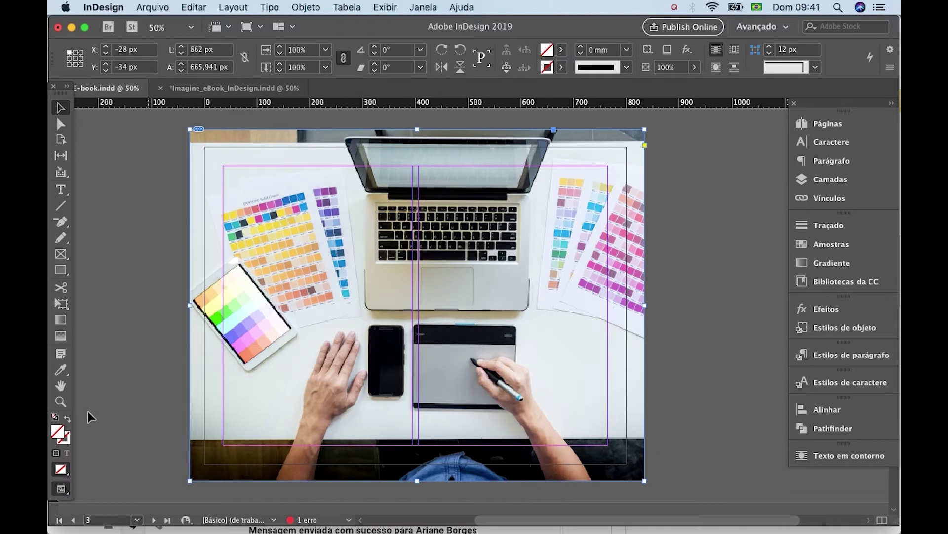
Step: Magnify the lower-right corner of page 3's photo around the page edge
click(61, 401)
drag(521, 401, 686, 496)
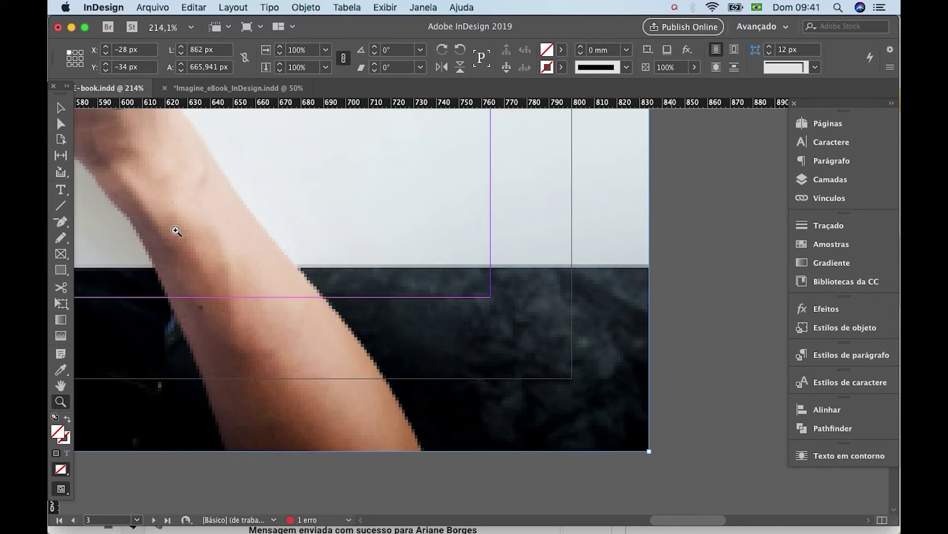
click(60, 107)
scroll(307, 220, left, 5)
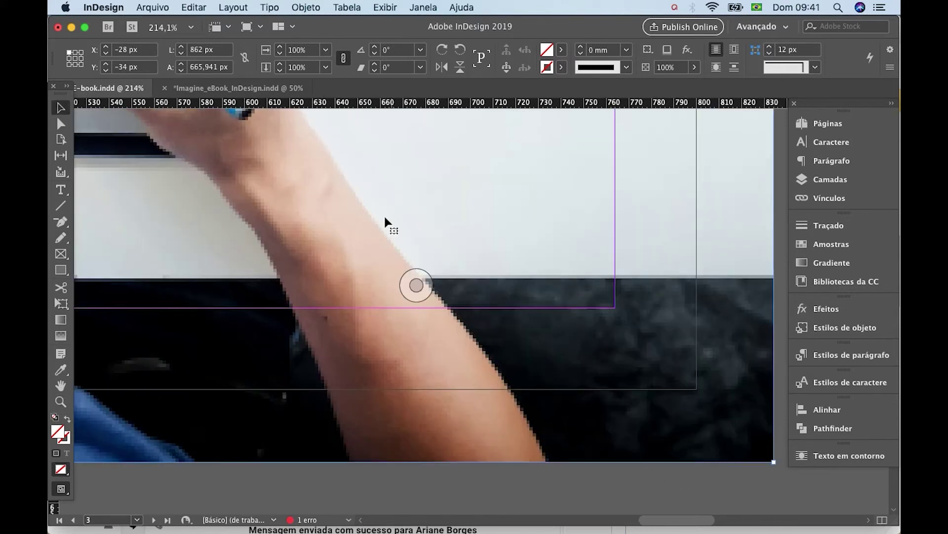
Step: Move the full-page photo on page 3 up to about Y -108 px to uncover the footer
right_click(391, 214)
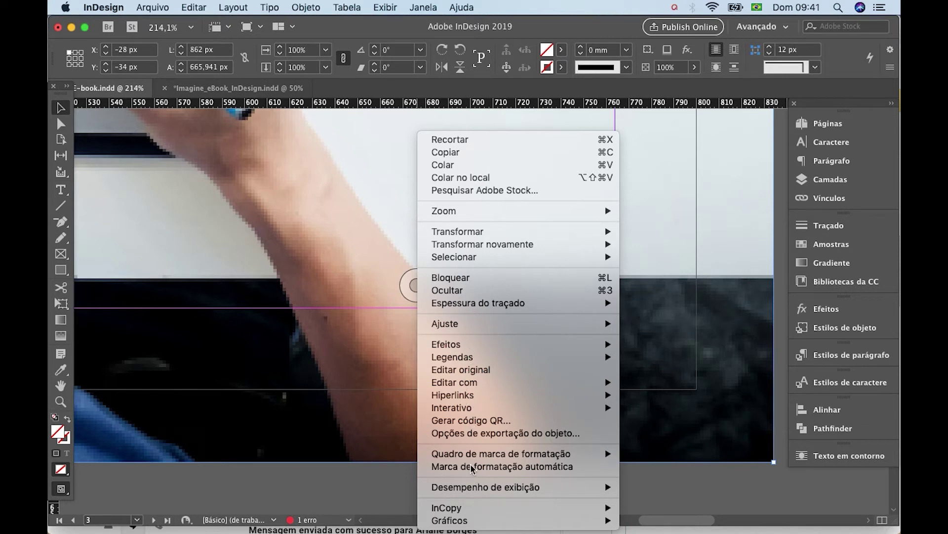
click(345, 378)
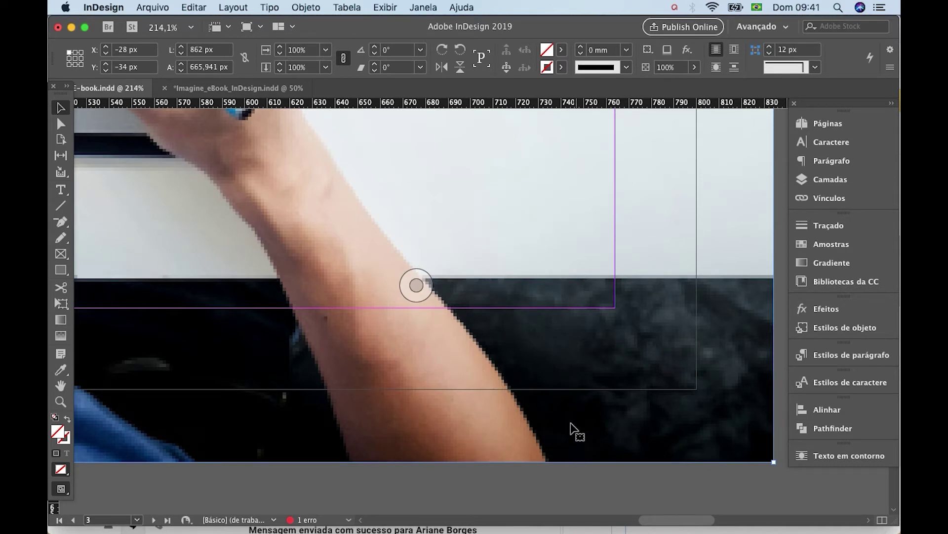
drag(571, 423, 576, 258)
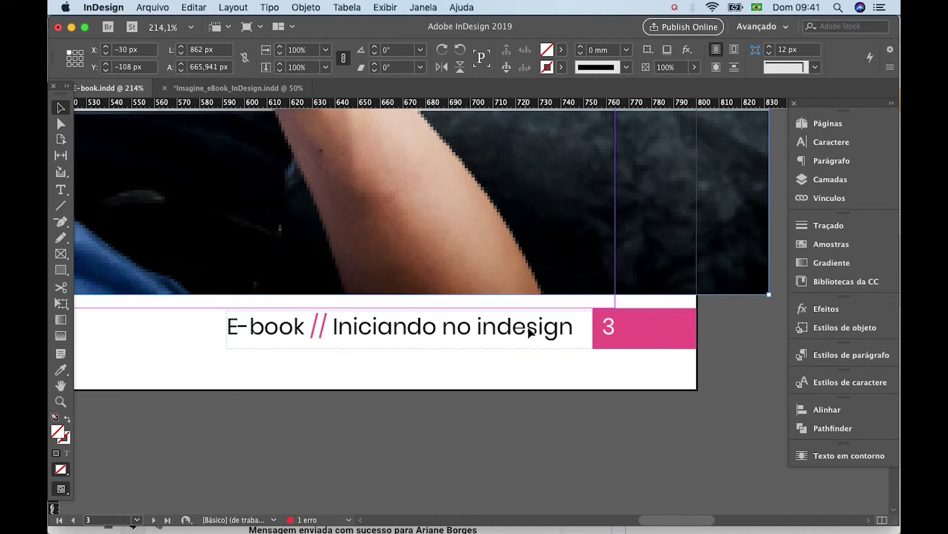
click(506, 365)
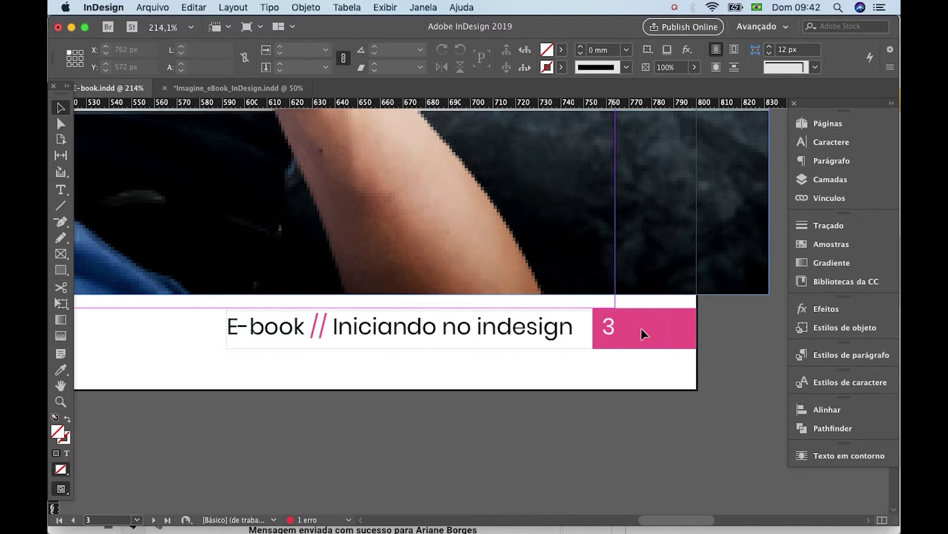
Step: Override the master footer items on page 3: the page number, the pink box and the title text frame
click(610, 328)
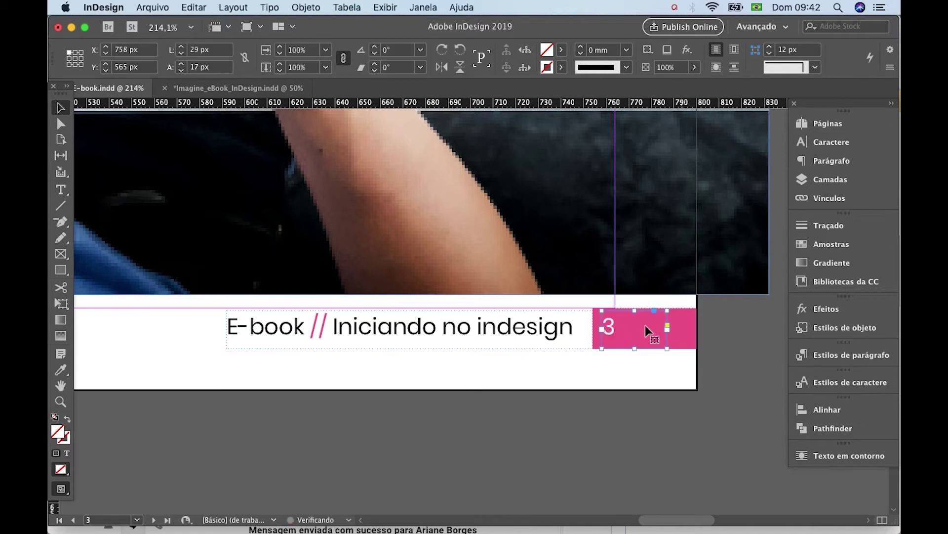
shift+click(681, 325)
shift+click(516, 334)
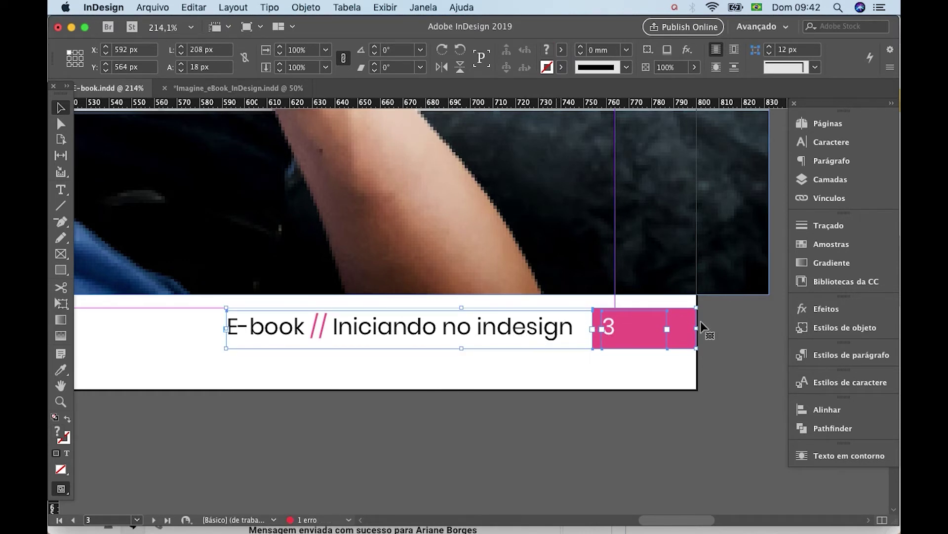
click(342, 374)
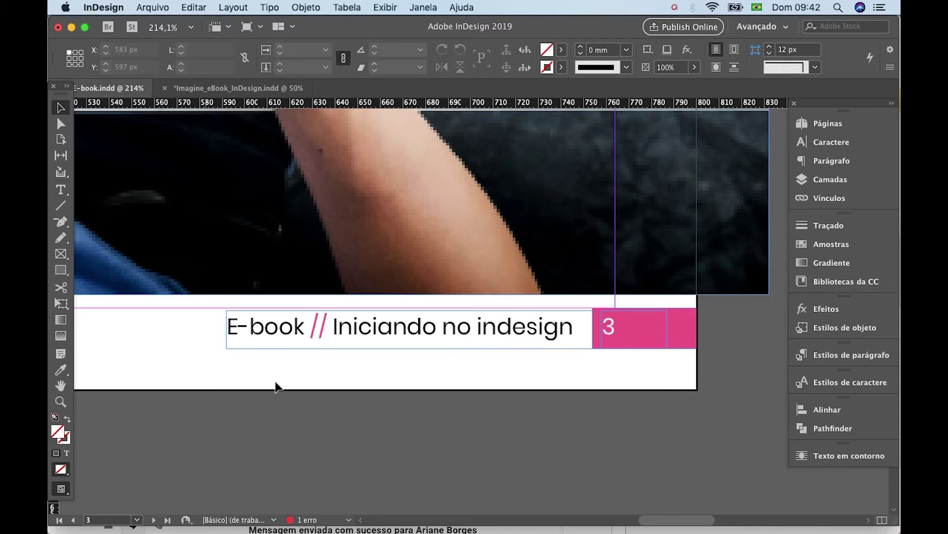
Step: Bring all the footer items to the front and move the photo back down to about Y -48 px, behind them
drag(205, 379, 638, 330)
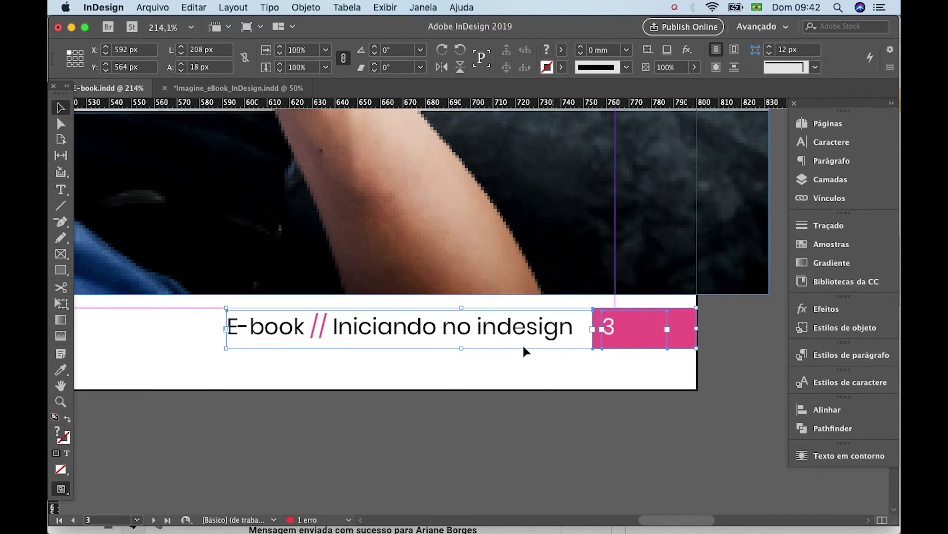
right_click(554, 331)
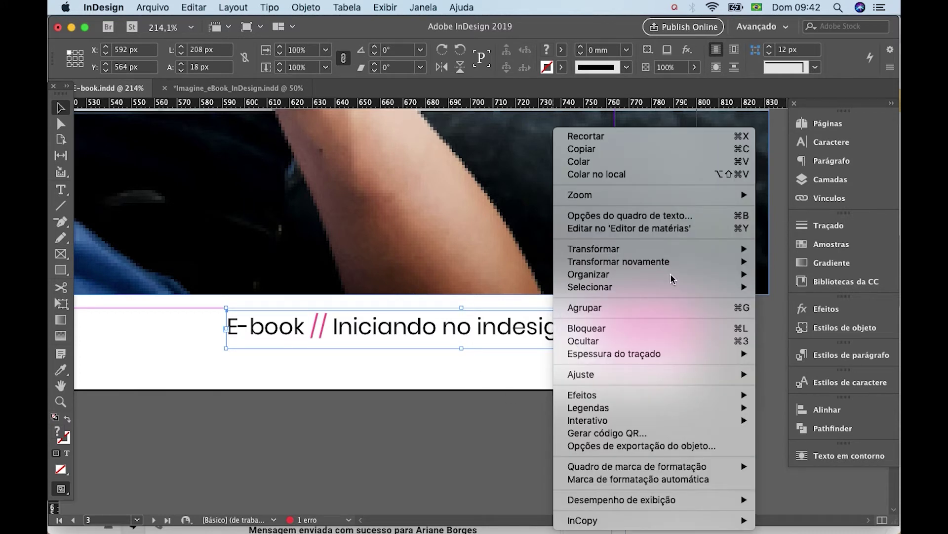
mouse_move(672, 276)
click(784, 274)
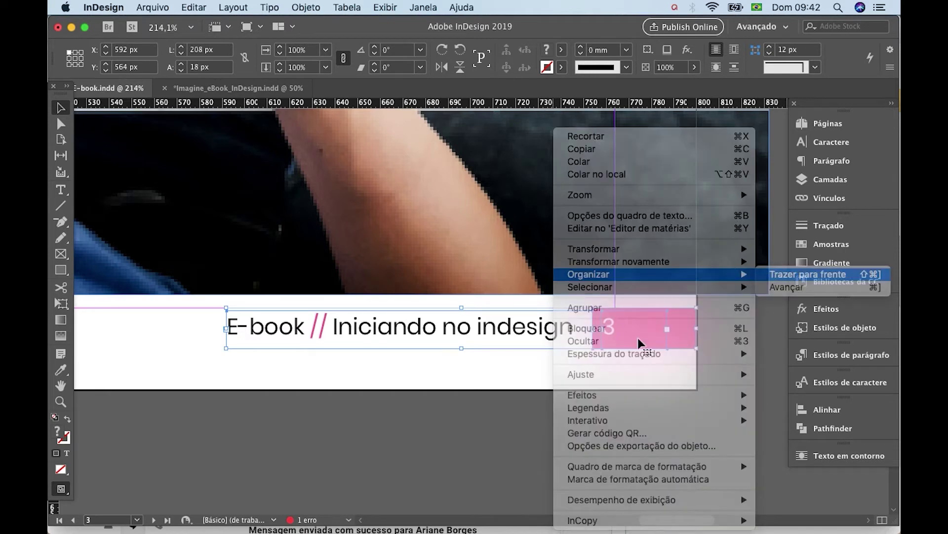
click(740, 289)
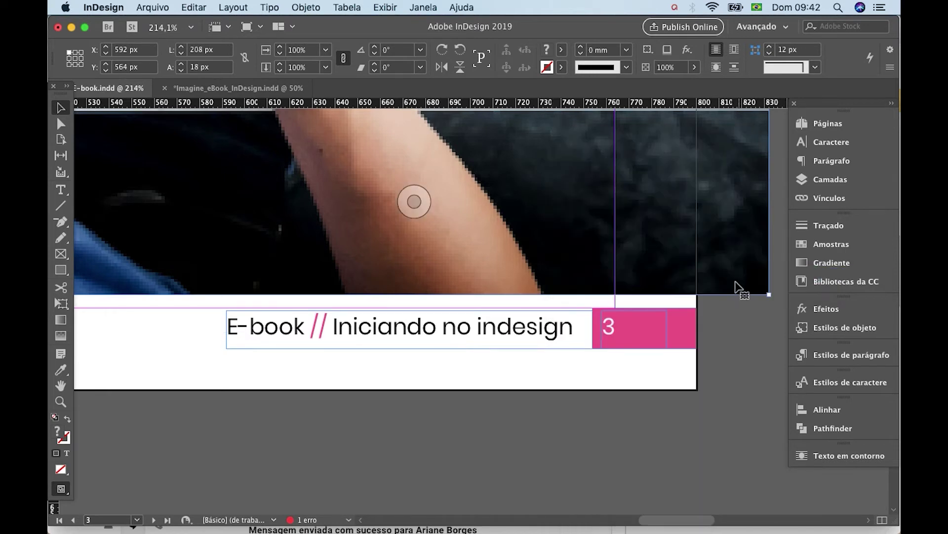
drag(740, 289, 726, 401)
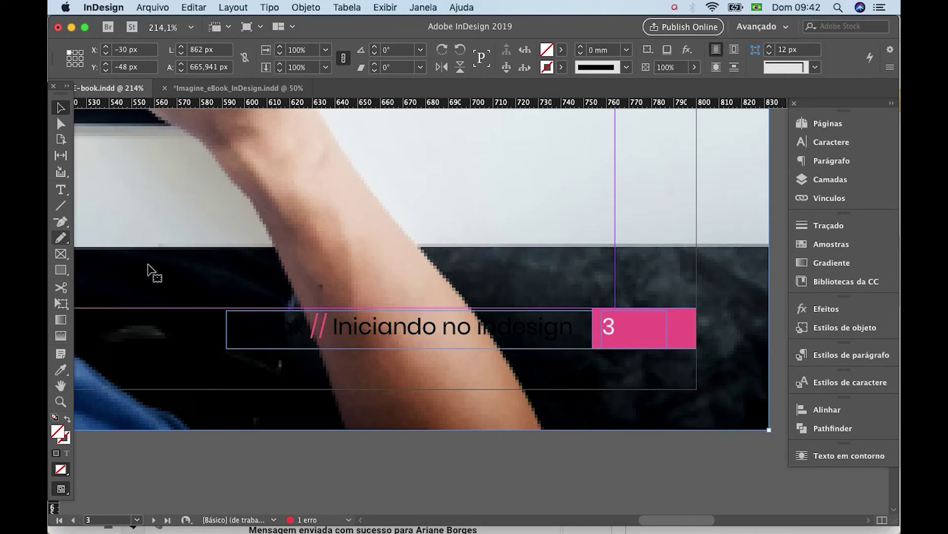
Step: Set the footer word "E-book" to white (ffffff)
click(60, 191)
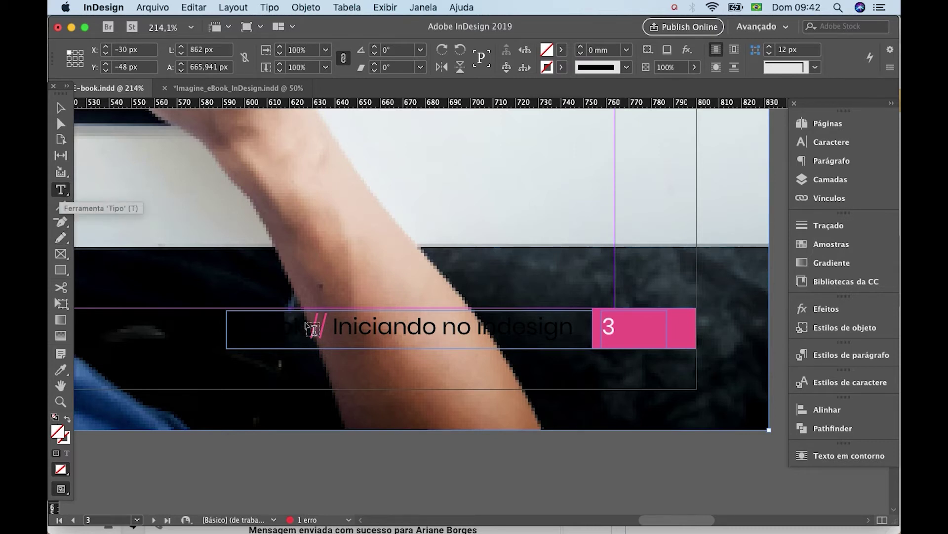
double_click(298, 324)
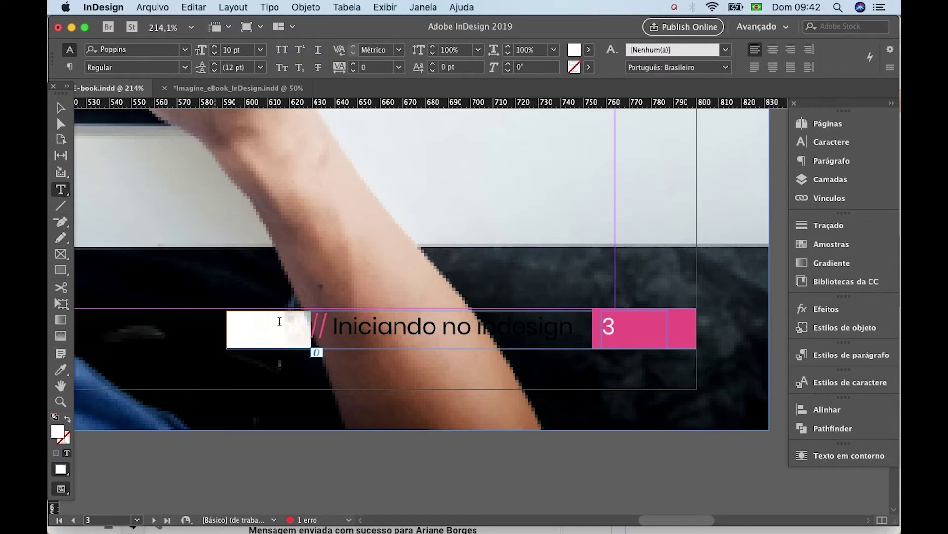
double_click(58, 432)
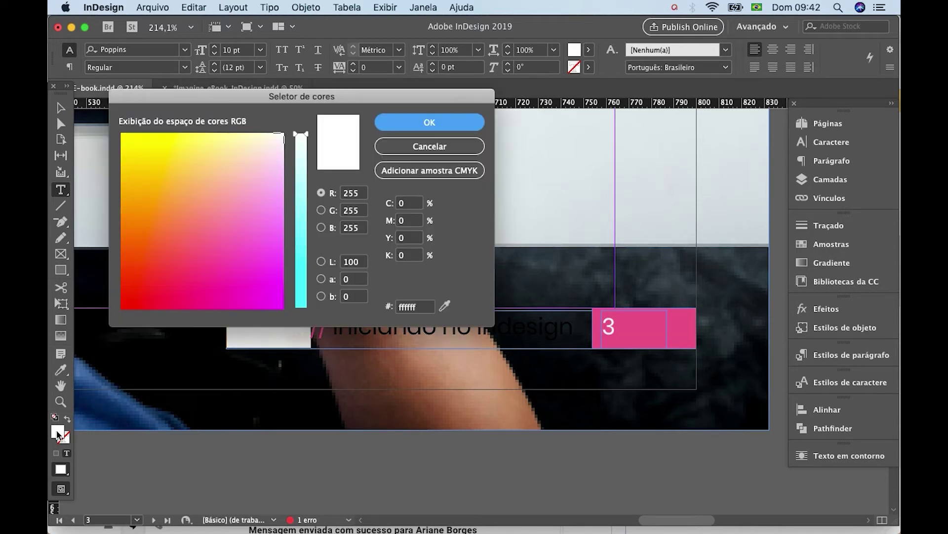
click(421, 124)
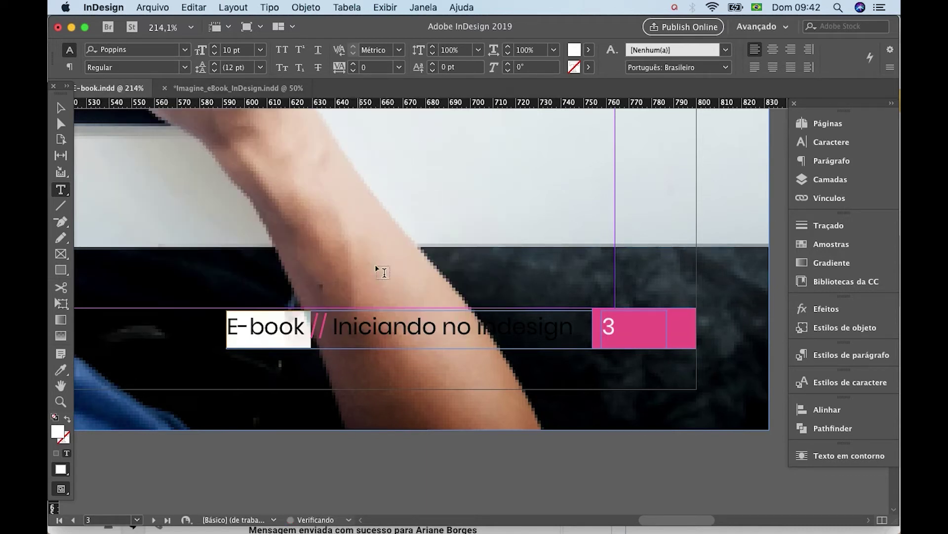
Step: Recolor the footer text "Iniciando no indesign" to white (ffffff) and deselect the frame
click(339, 326)
key(shift+End)
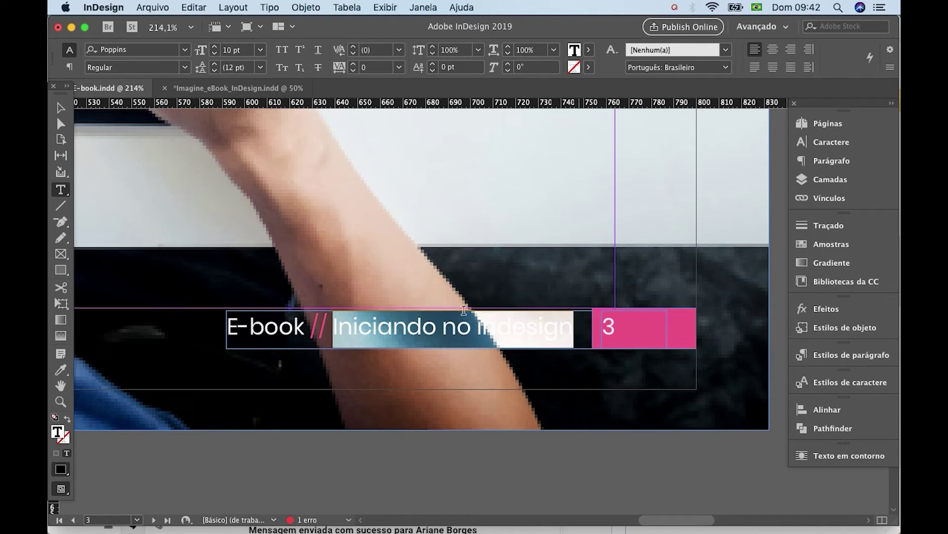
double_click(59, 433)
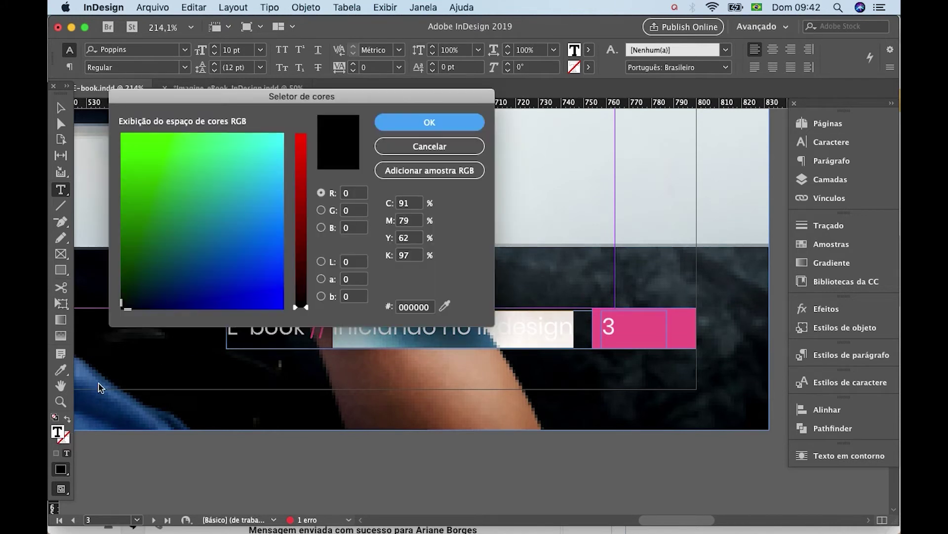
click(296, 128)
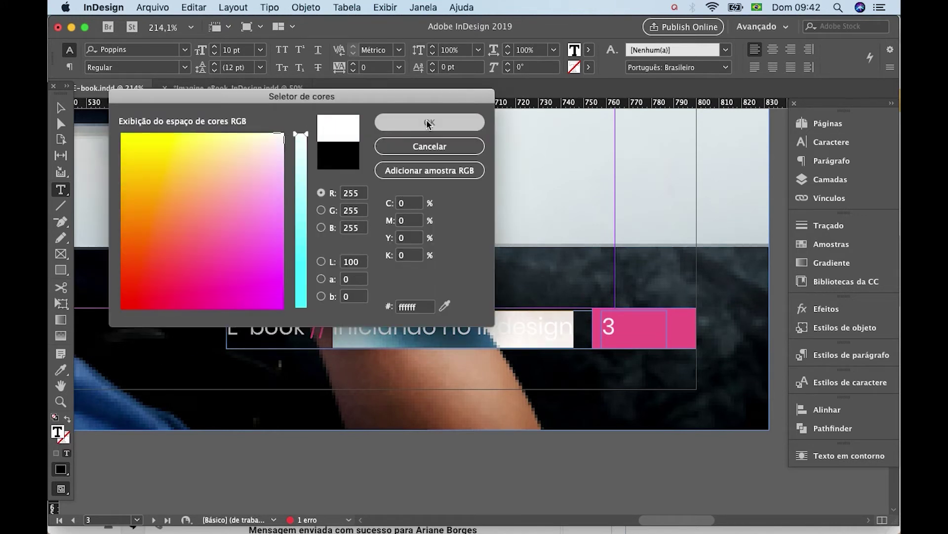
click(402, 122)
click(484, 331)
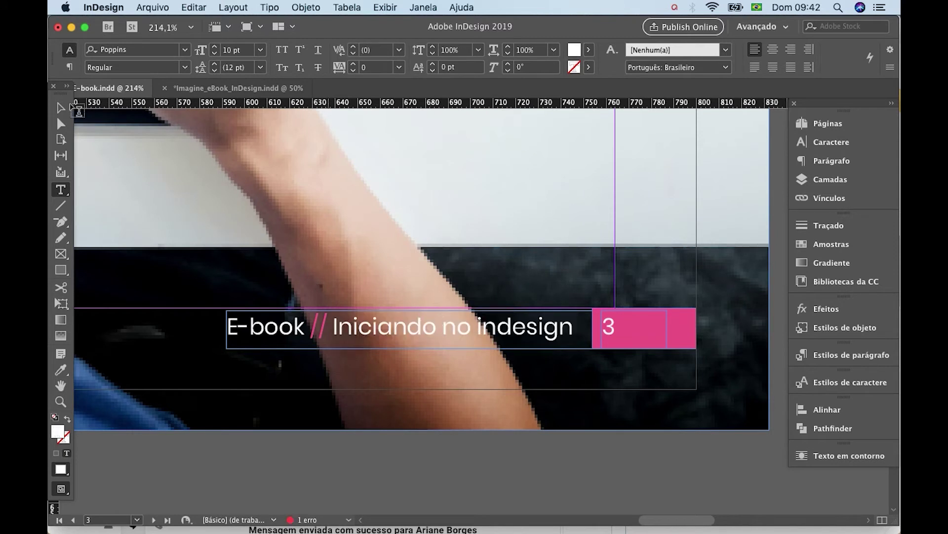
click(60, 108)
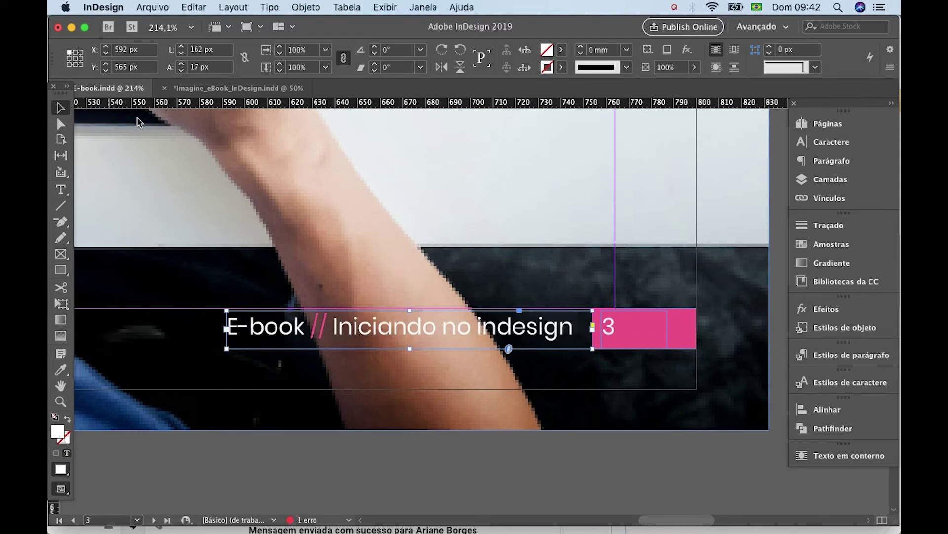
click(464, 451)
Step: Review the whole of page 3 with the footer over the photo
key(super+minus)
key(super+minus)
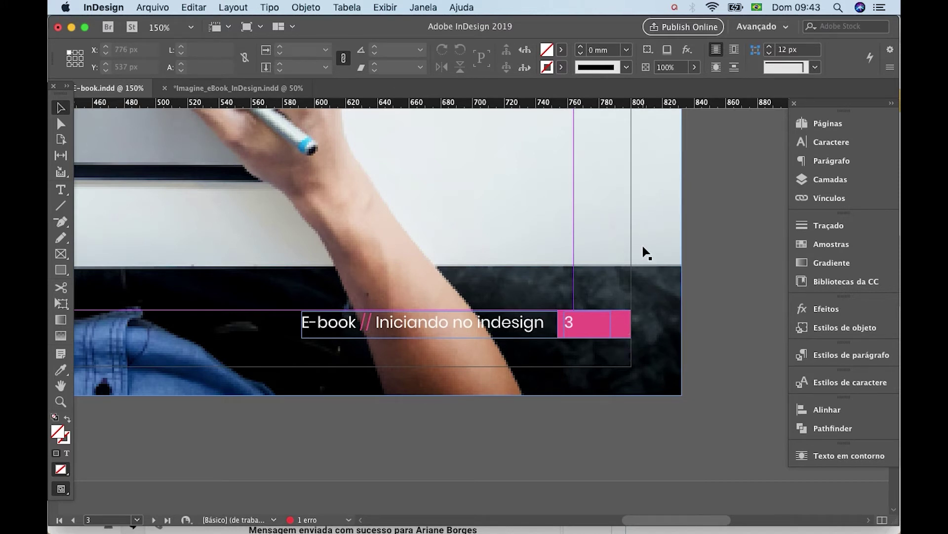
key(super+minus)
key(super+minus)
key(super+minus)
key(super+minus)
drag(434, 183, 499, 267)
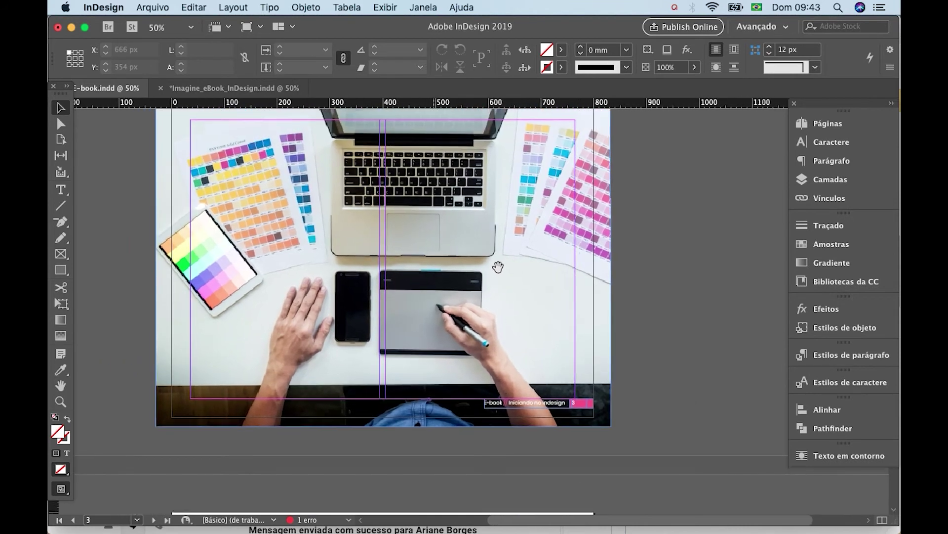
drag(457, 220, 480, 265)
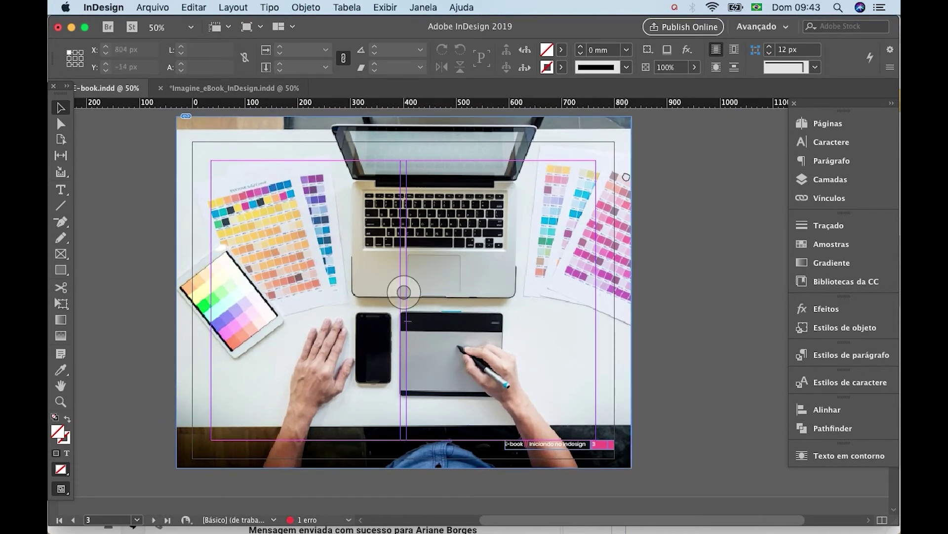
click(678, 328)
Step: Inspect the center of the photo up close and return to the full page at 50% zoom
click(62, 400)
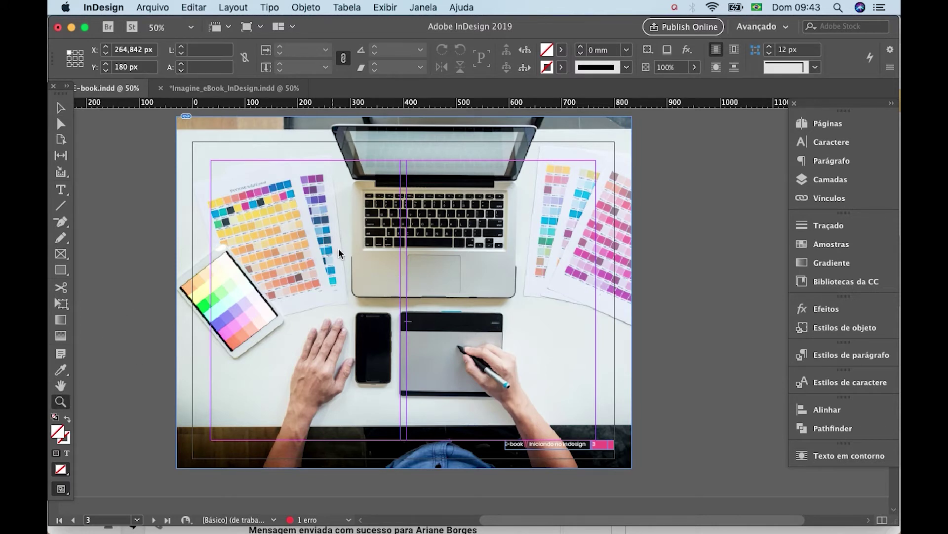
drag(339, 248, 461, 357)
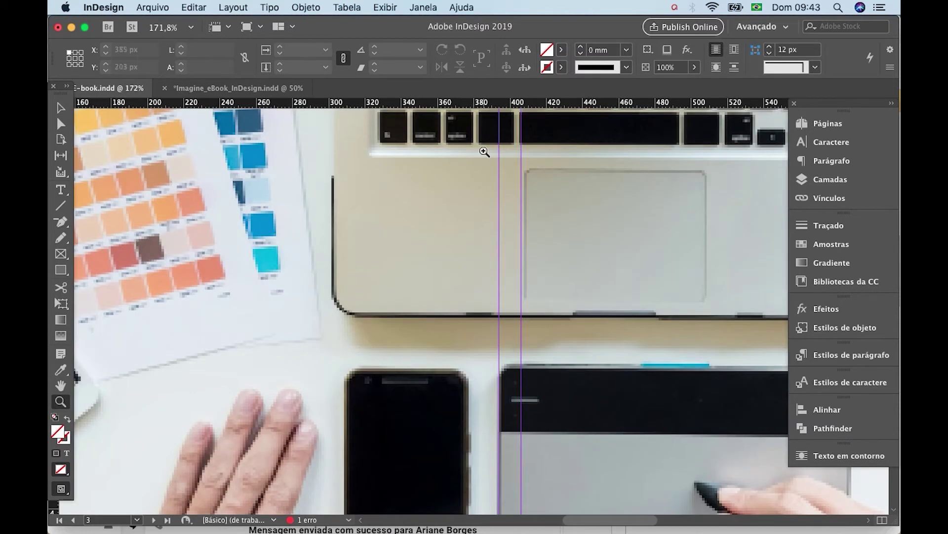
key(super+minus)
key(super+minus)
key(super+minus)
key(super+minus)
key(super+minus)
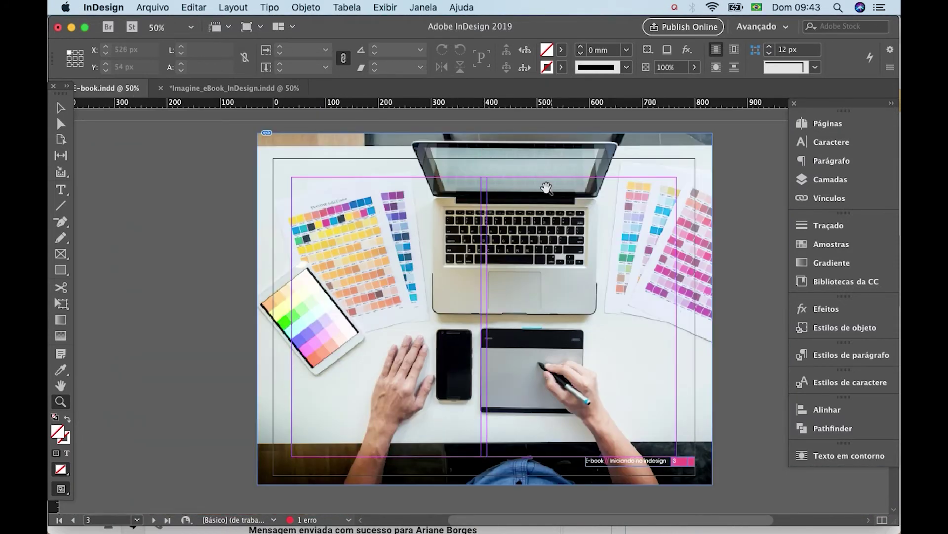
scroll(544, 186, right, 3)
scroll(544, 186, up, 1)
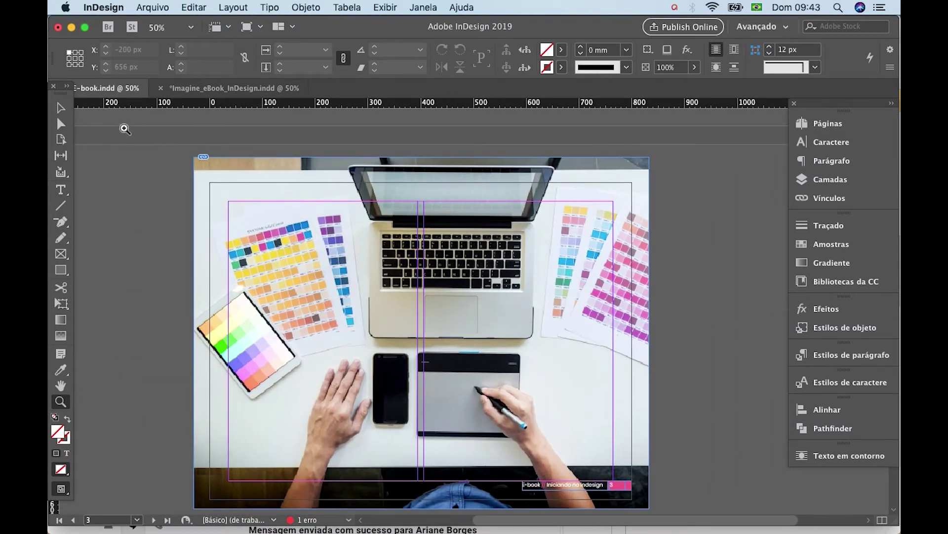
Step: Relink the page 3 photo 129.jpg to 383.jpg from the imagens folder
click(61, 108)
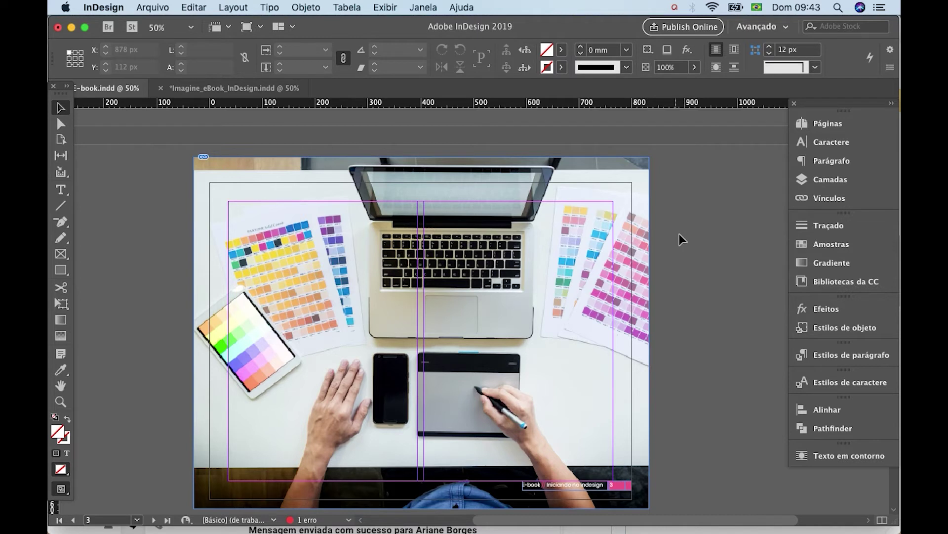
click(627, 181)
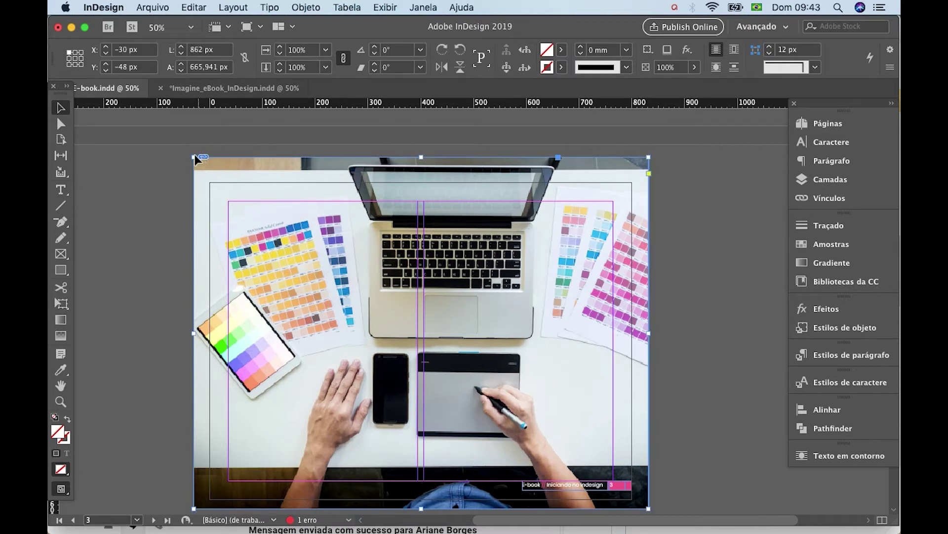
double_click(614, 165)
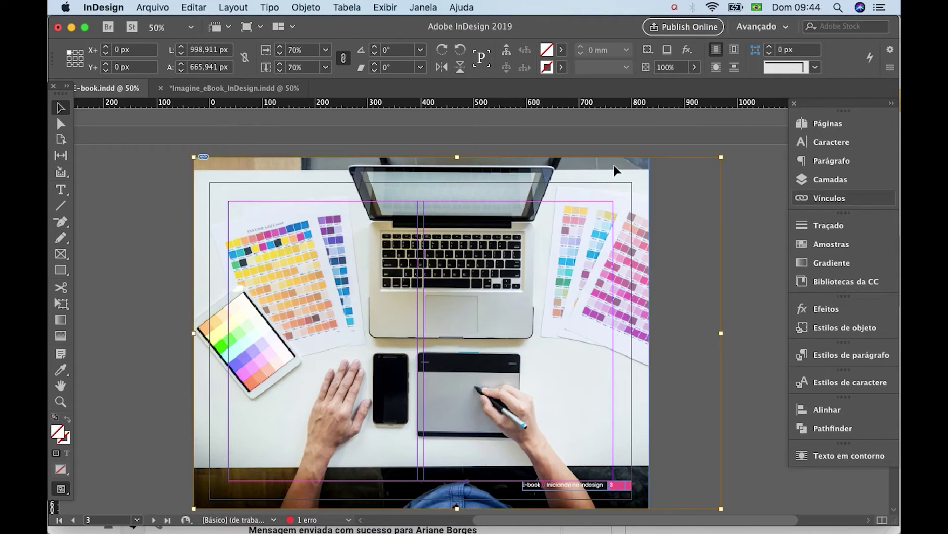
click(830, 198)
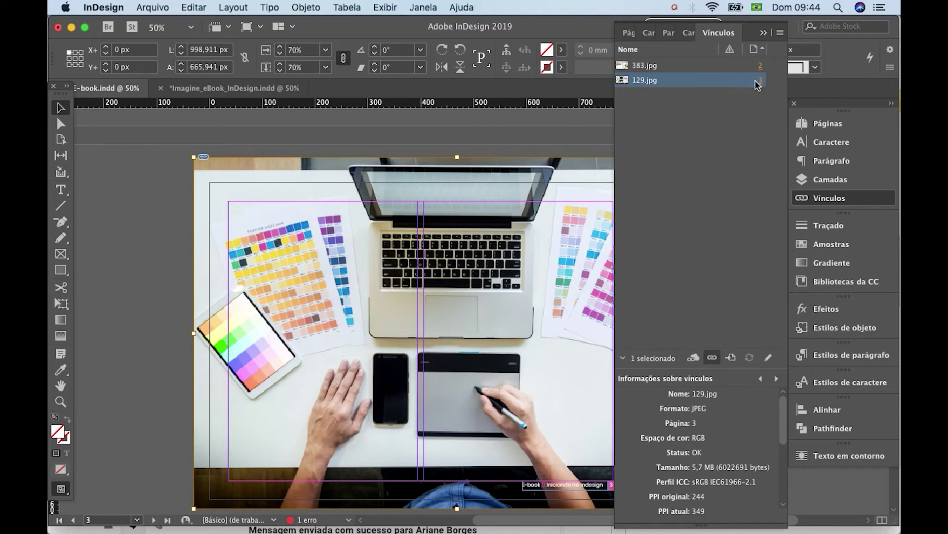
click(712, 358)
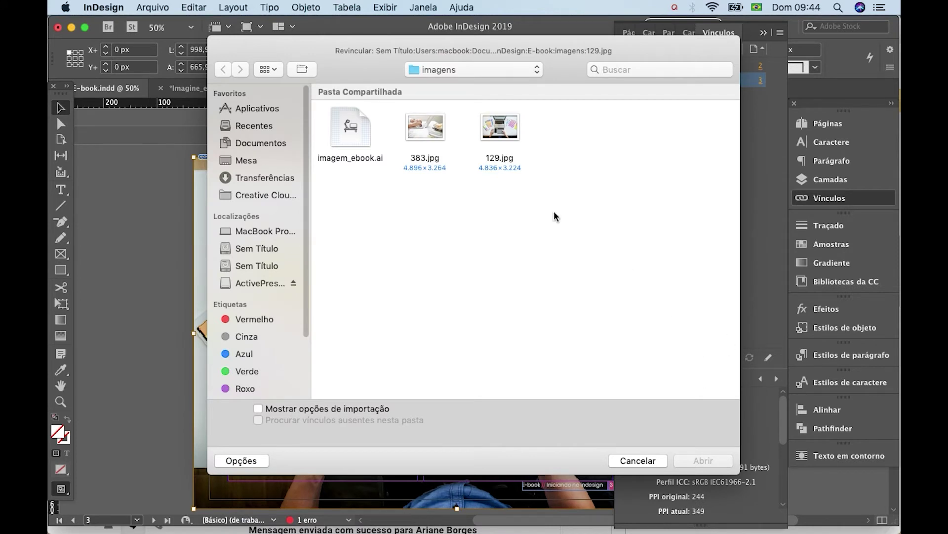
click(427, 132)
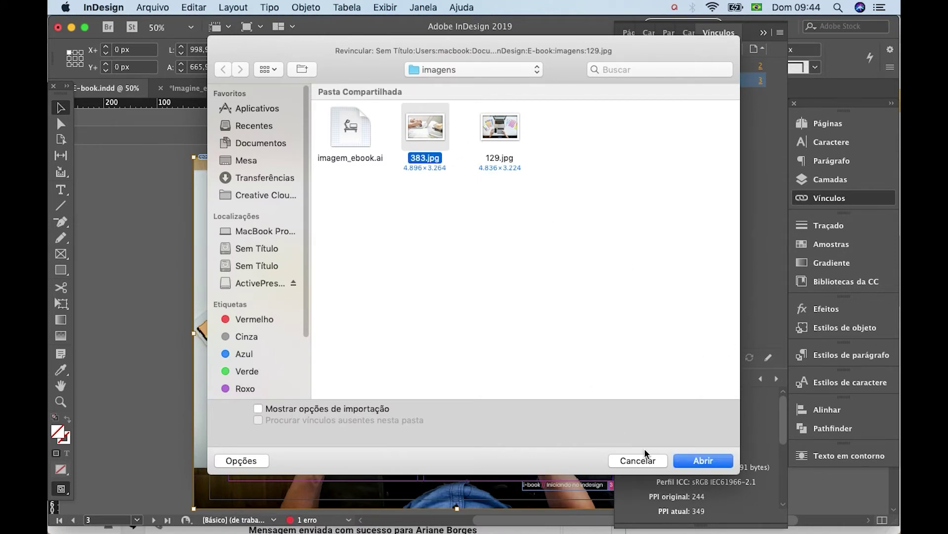
click(697, 461)
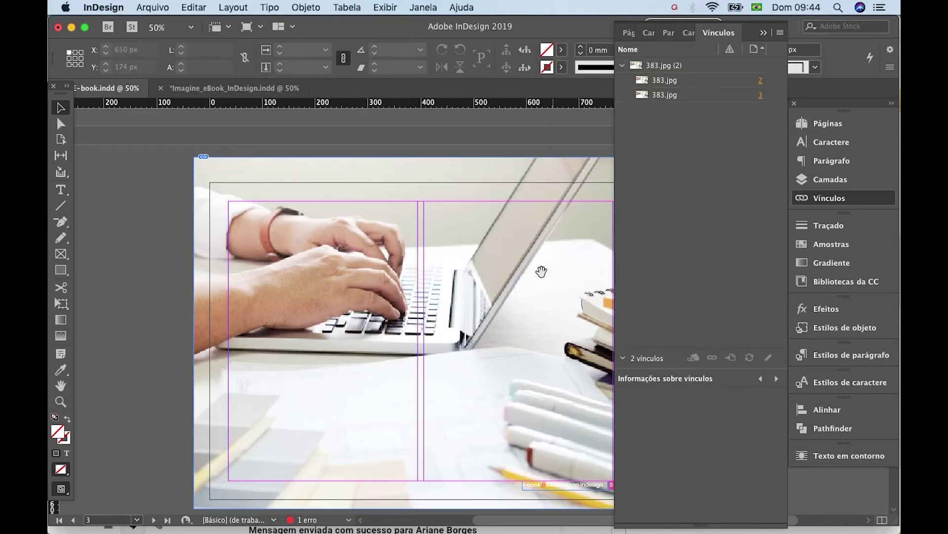
Step: Return the page 3 photo to 129.jpg and review its link information, including format, color space and resolution
drag(541, 271, 493, 270)
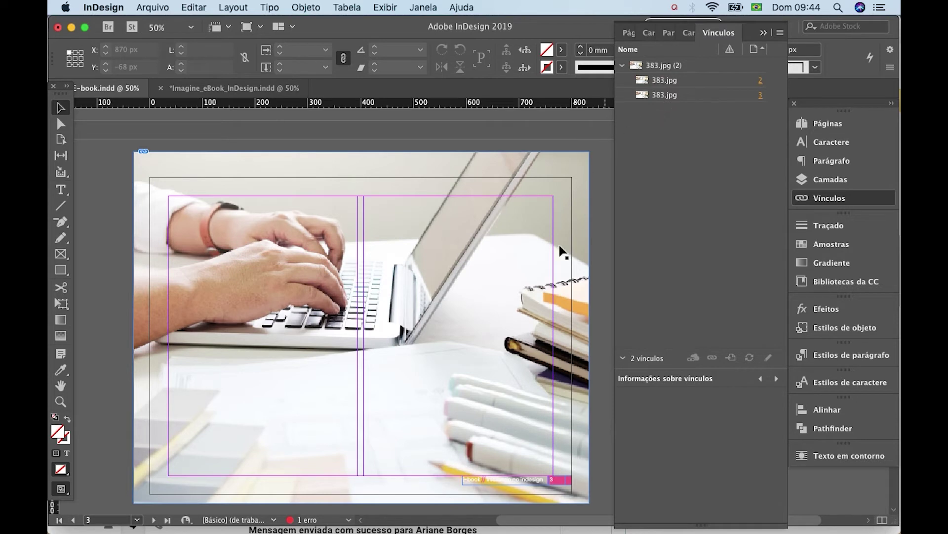
click(510, 279)
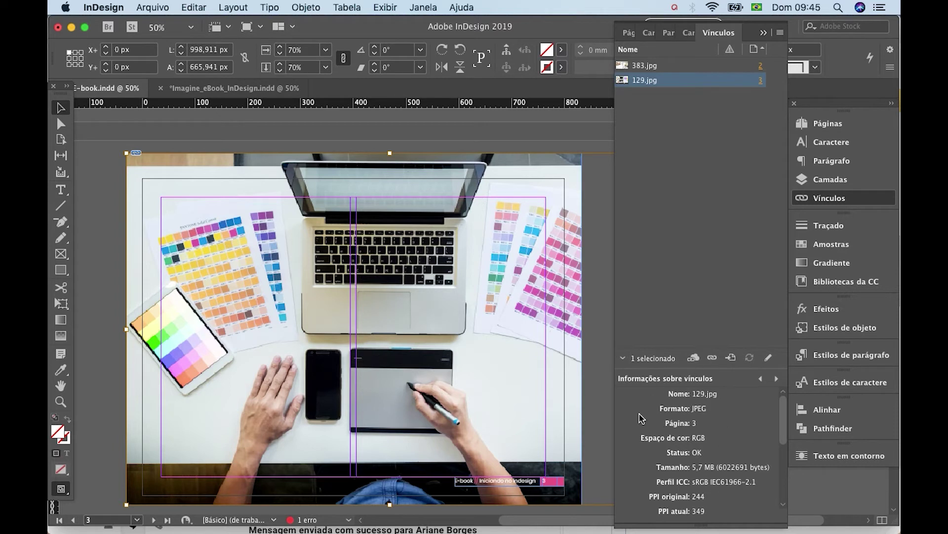
scroll(782, 424, down, 2)
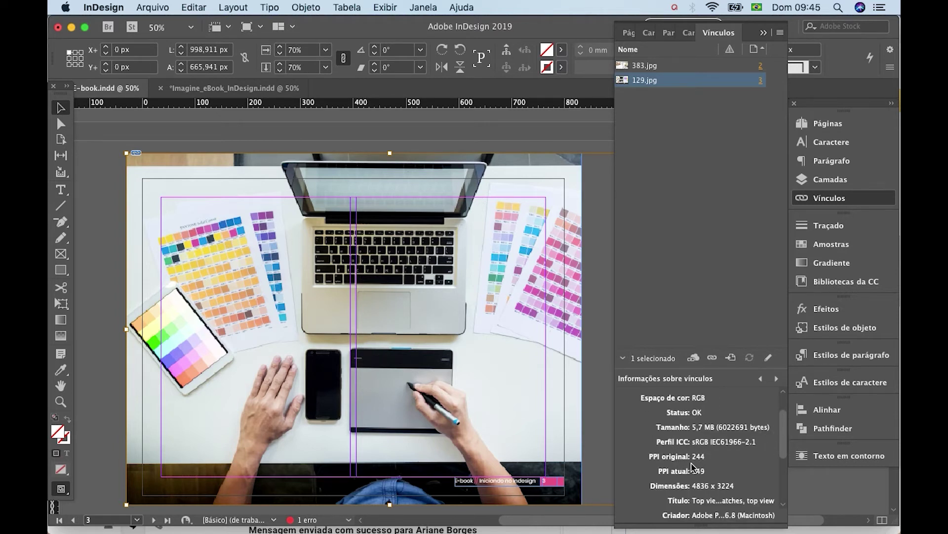
scroll(781, 428, up, 2)
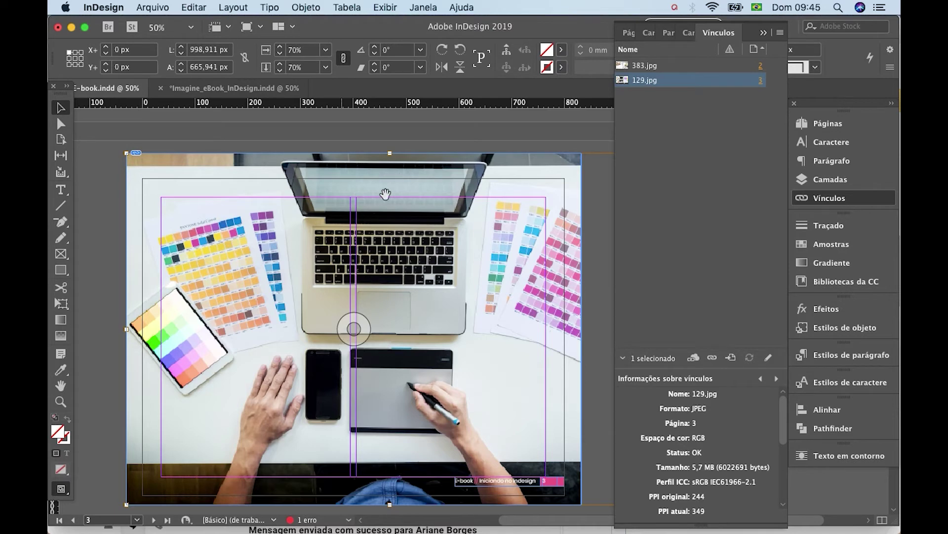
click(408, 132)
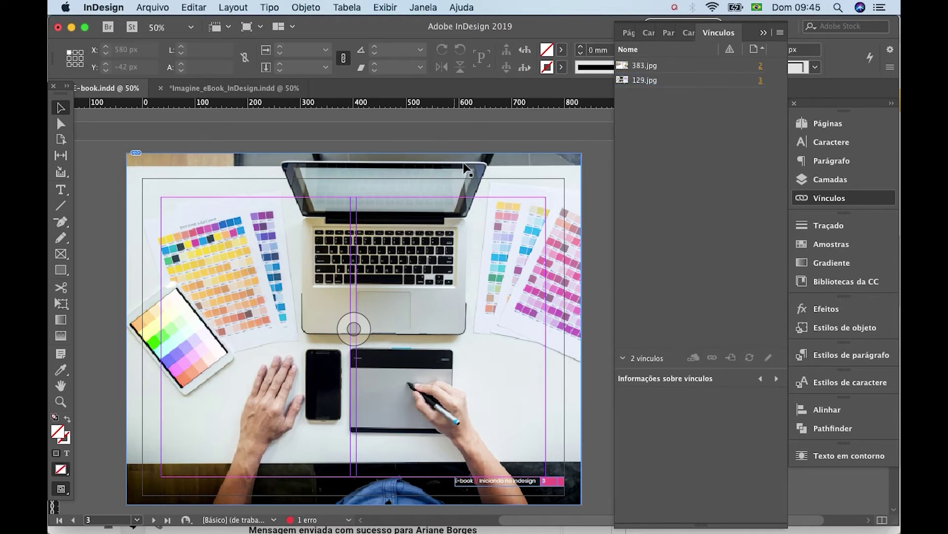
Step: Copy the gradient box and its body text from page 2 and paste them onto page 3
scroll(432, 178, up, 5)
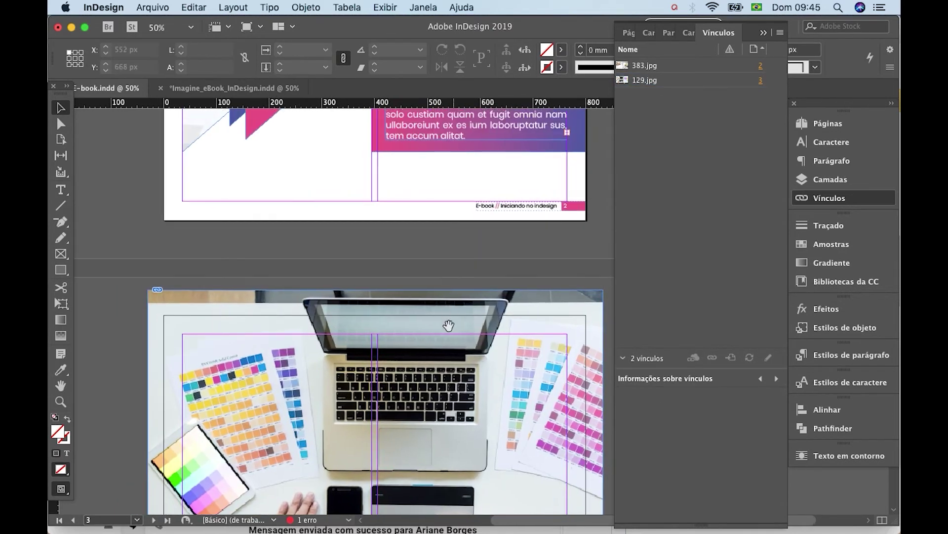
scroll(449, 325, up, 6)
click(467, 262)
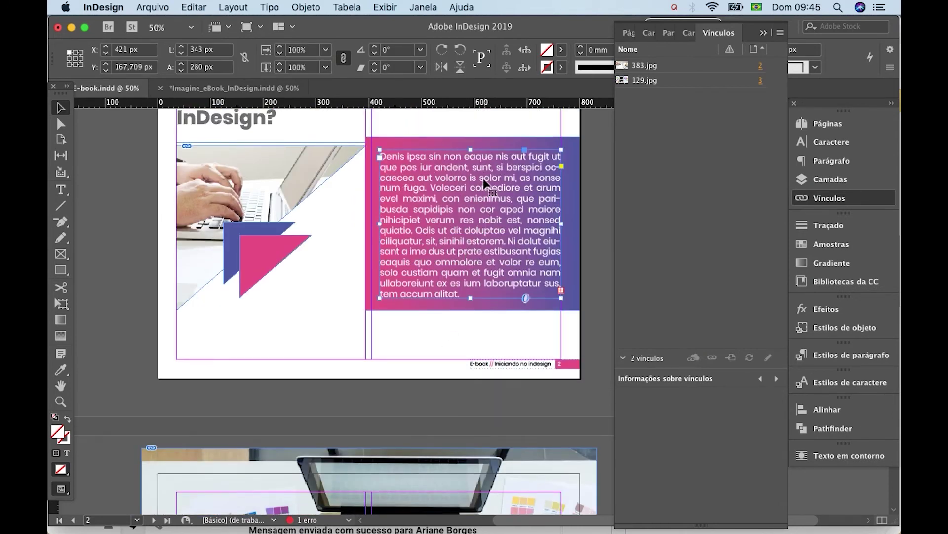
click(524, 139)
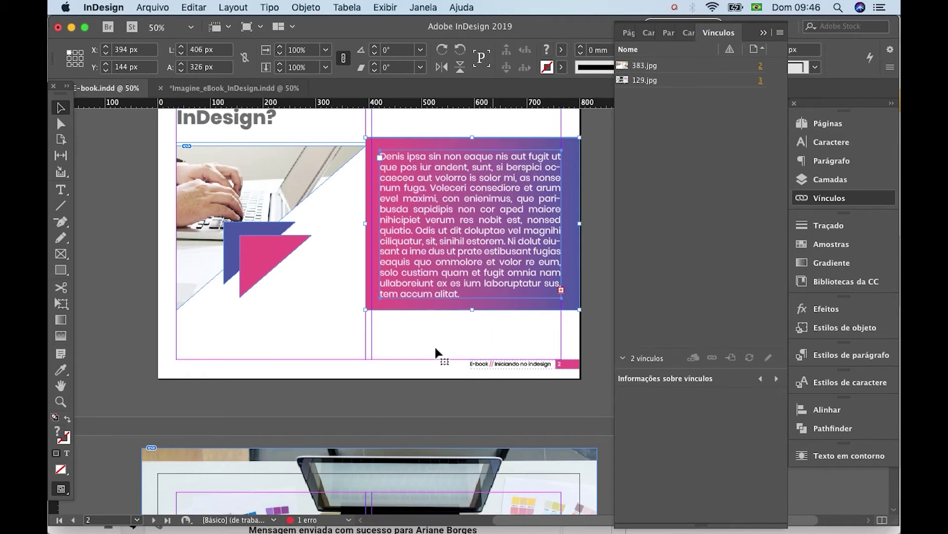
scroll(451, 303, down, 10)
key(super+v)
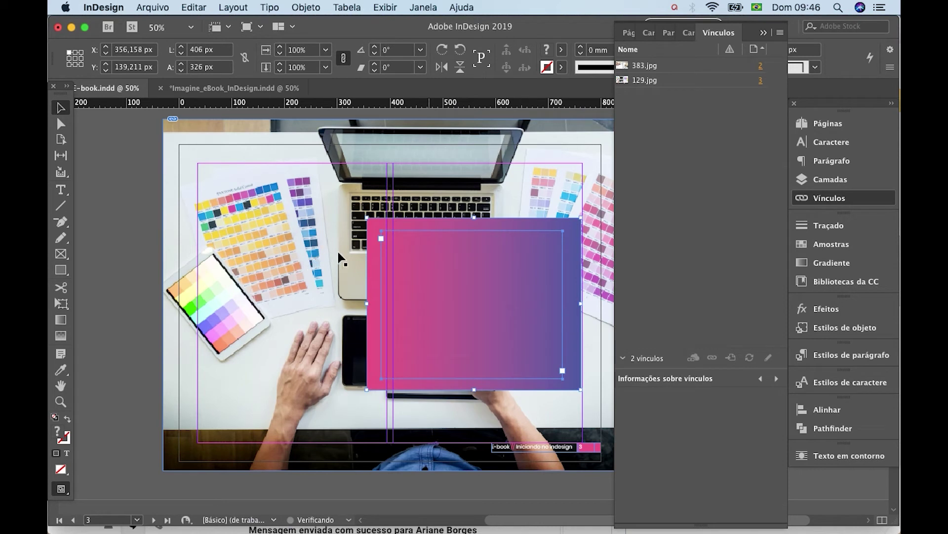
Step: Place the pasted box against page 3's left edge at Y 137 px and extend its gradient rectangle upward to 441 px high
drag(481, 283, 302, 263)
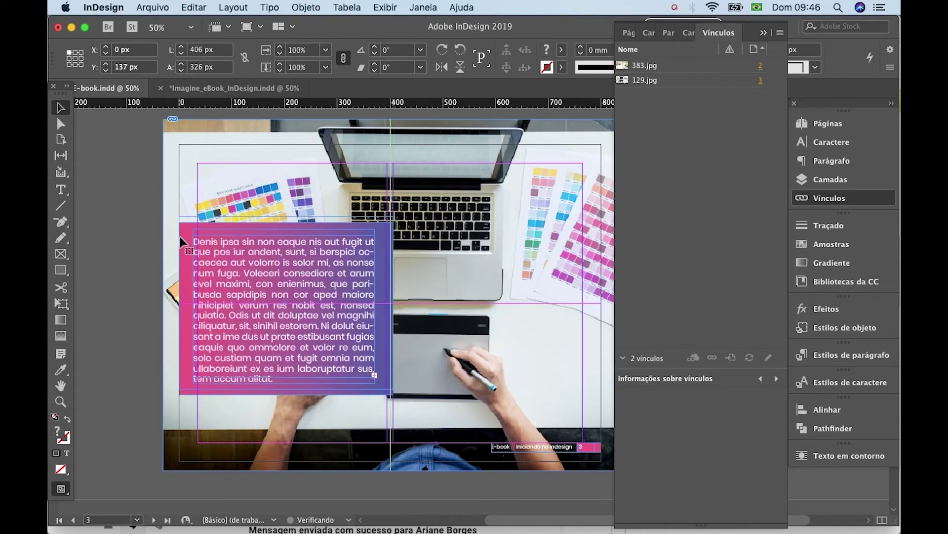
click(295, 228)
drag(291, 179, 297, 154)
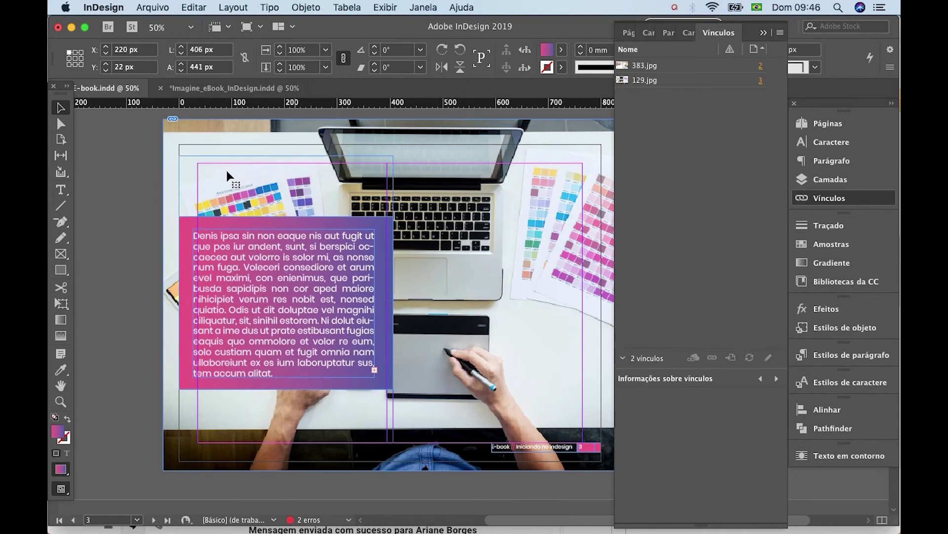
Step: Copy the heading "Para que serve o InDesign?" from page 2 and paste it in place on page 3
scroll(306, 194, up, 10)
scroll(297, 316, up, 3)
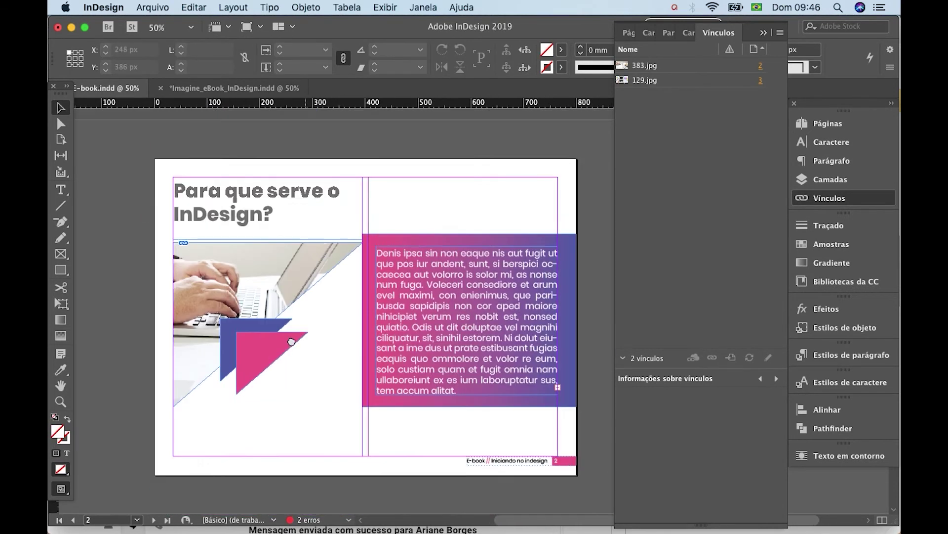
click(275, 207)
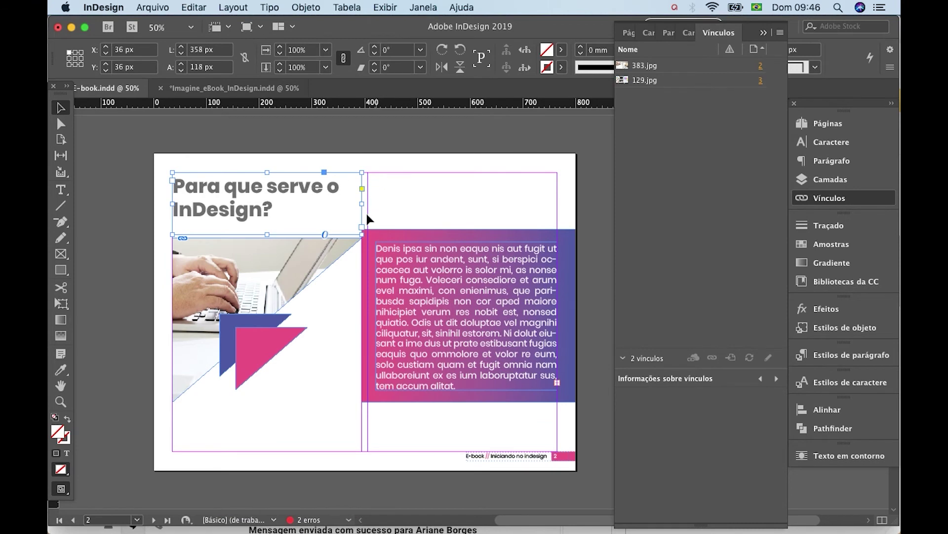
scroll(341, 366, down, 10)
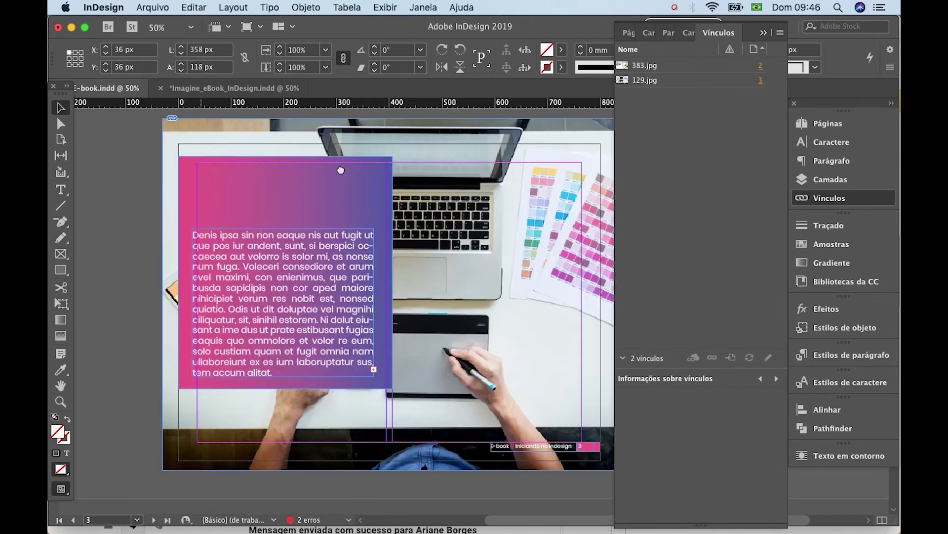
scroll(341, 170, down, 3)
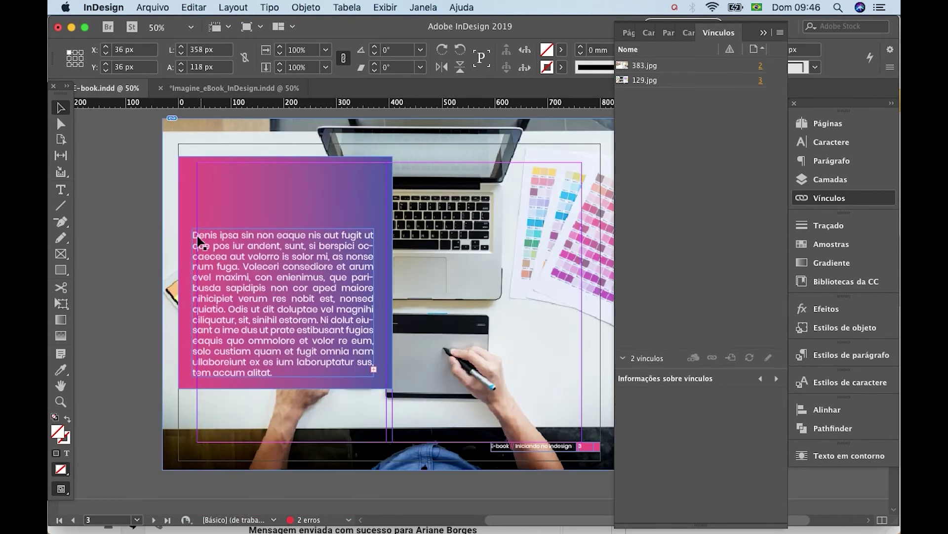
right_click(272, 182)
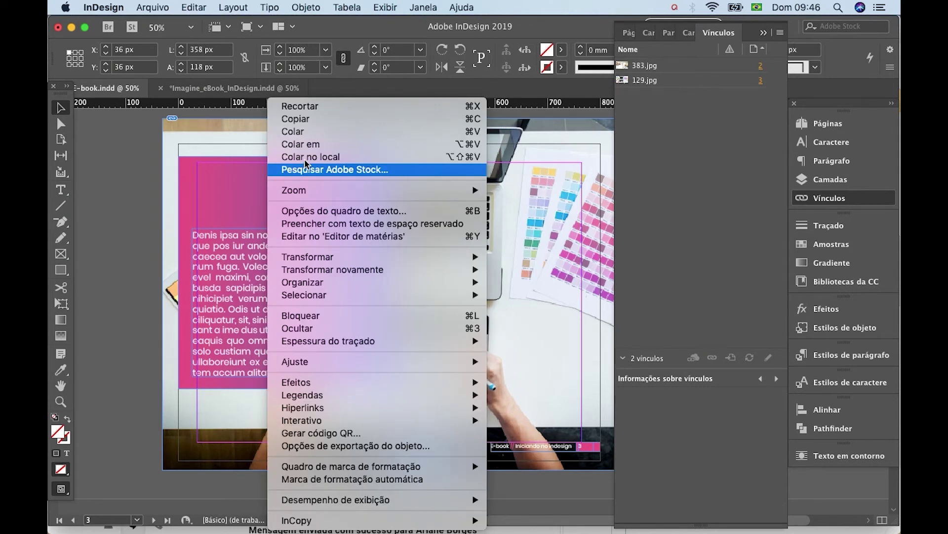
key(Escape)
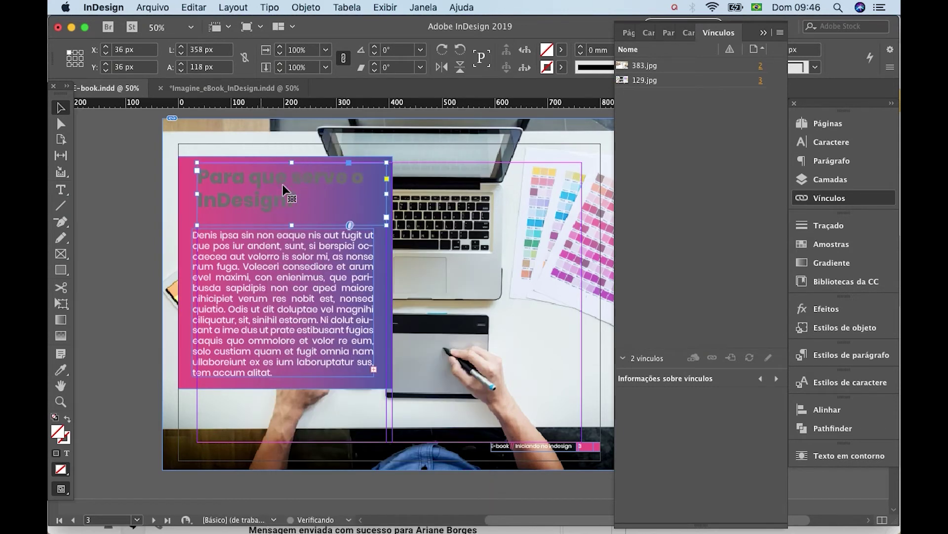
Step: Recolor the entire page 3 heading "Para que serve o InDesign?" to white and leave text editing
double_click(291, 201)
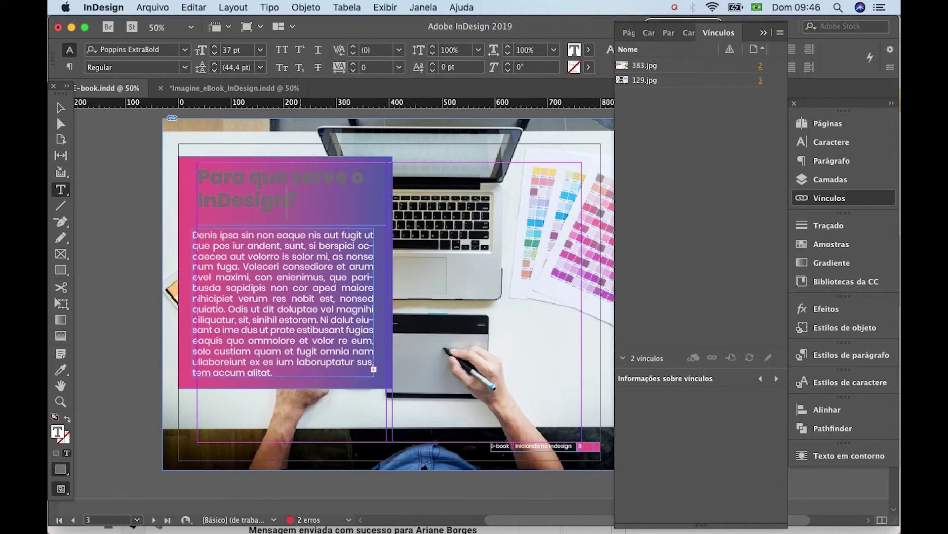
drag(244, 200, 295, 198)
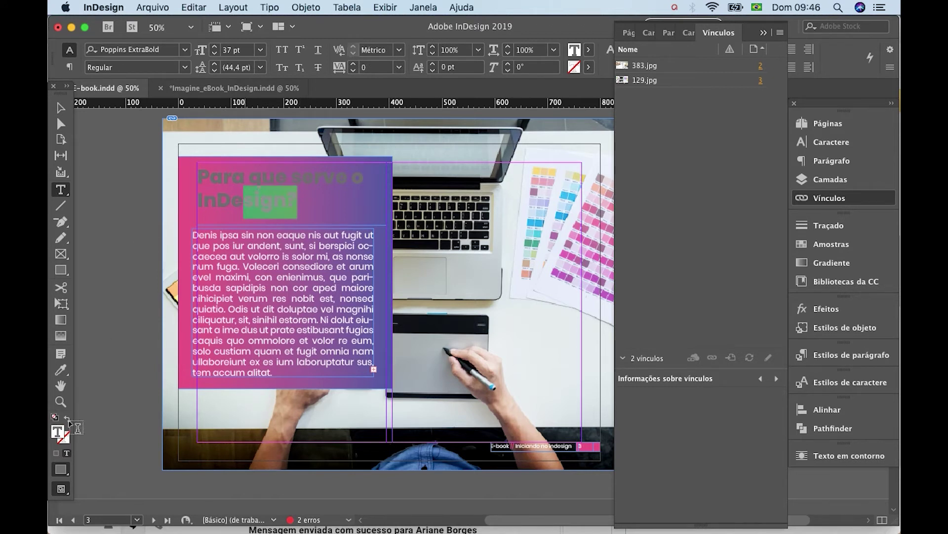
double_click(58, 433)
click(262, 163)
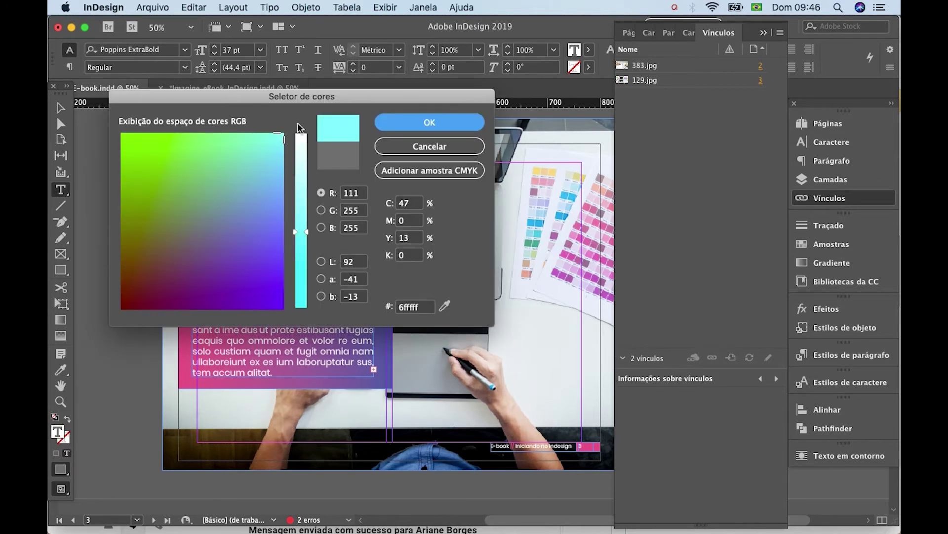
click(301, 135)
click(398, 124)
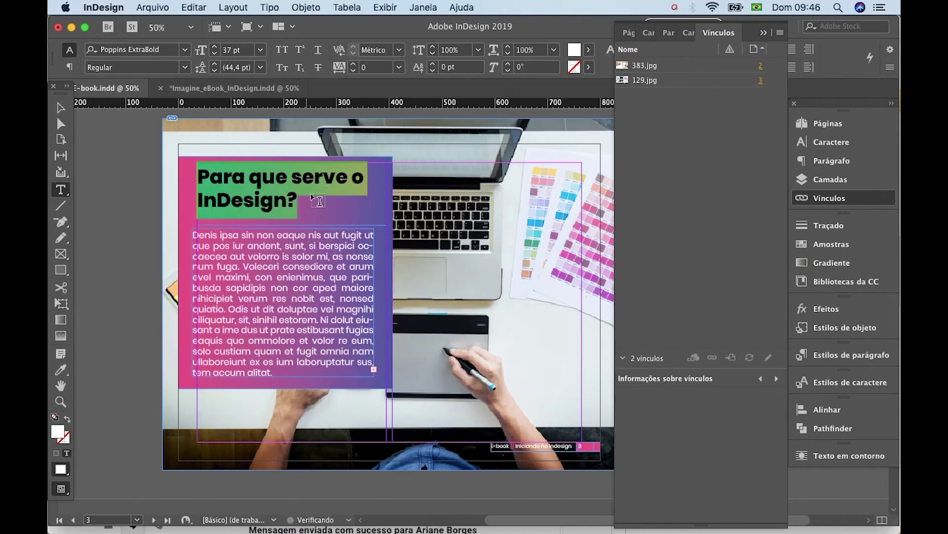
click(291, 189)
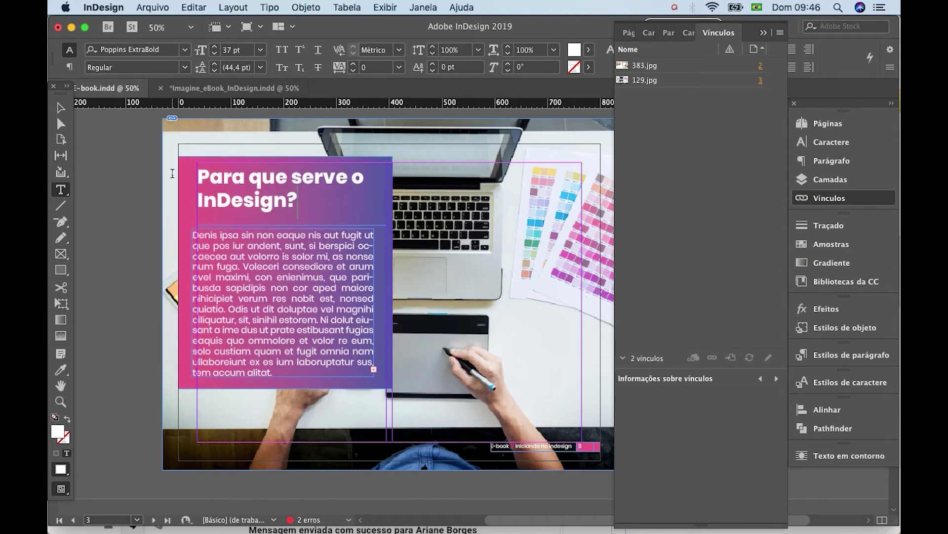
click(61, 109)
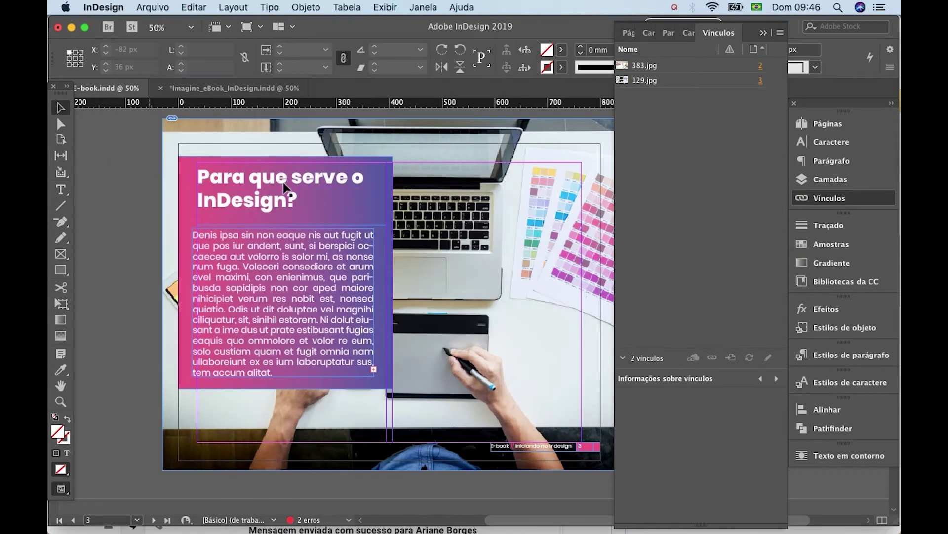
Step: Align the body text frame with the heading at X 36 px, Y 160 px, and check both frames' alignment
click(296, 187)
click(140, 246)
drag(225, 245, 232, 265)
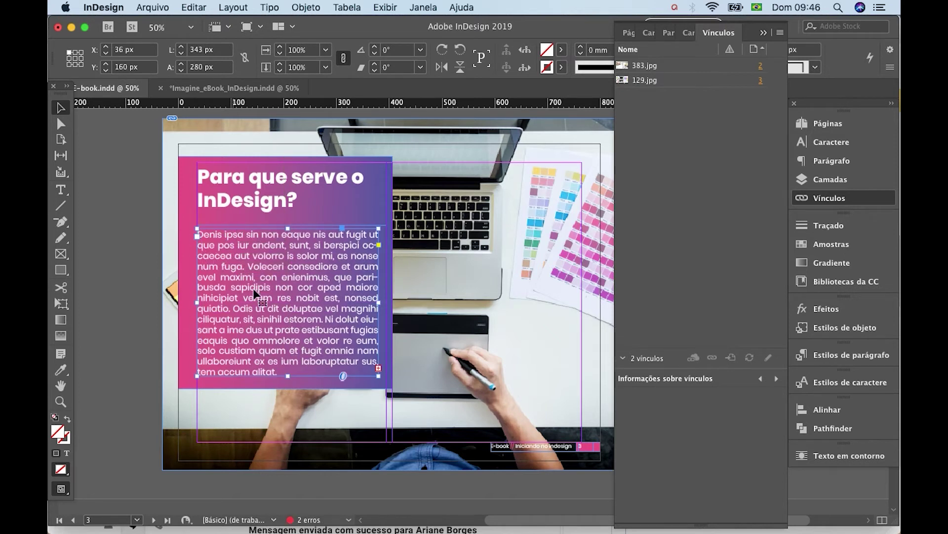
click(138, 235)
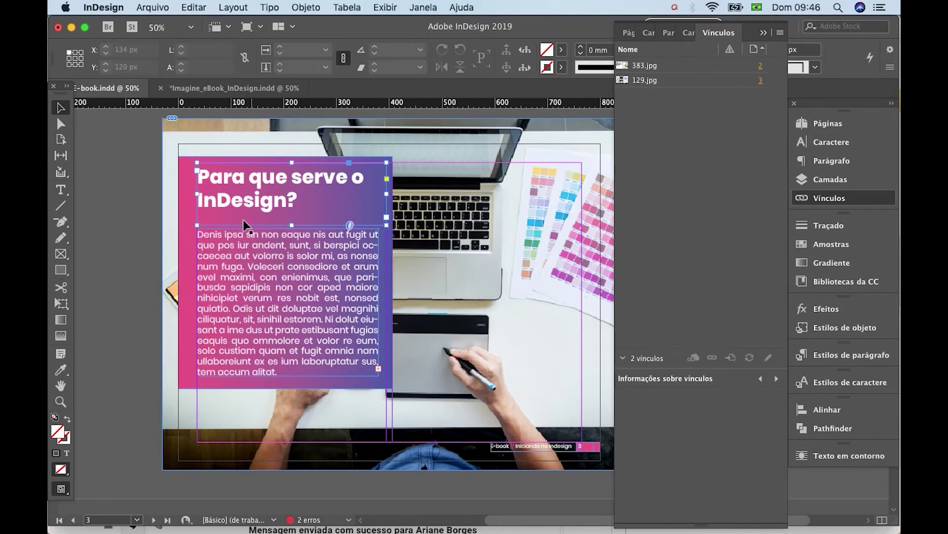
click(252, 206)
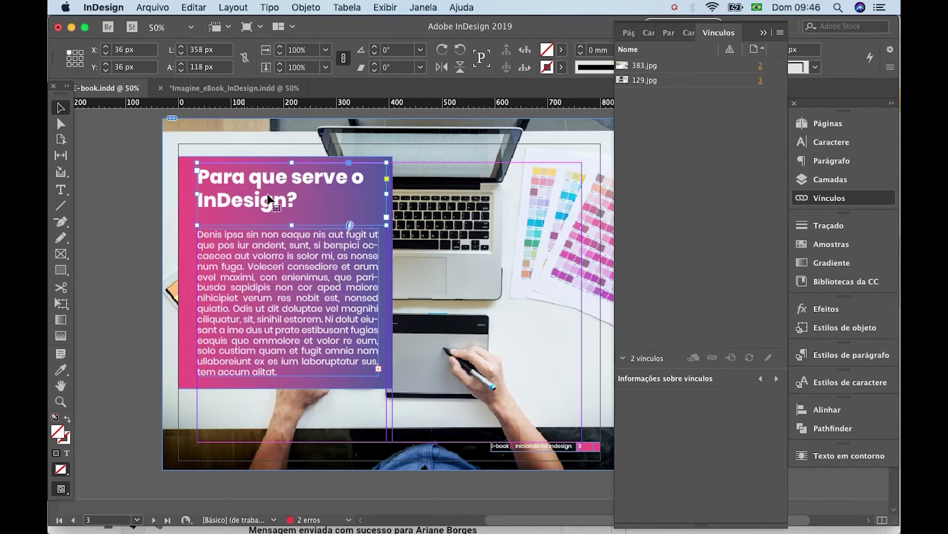
click(120, 224)
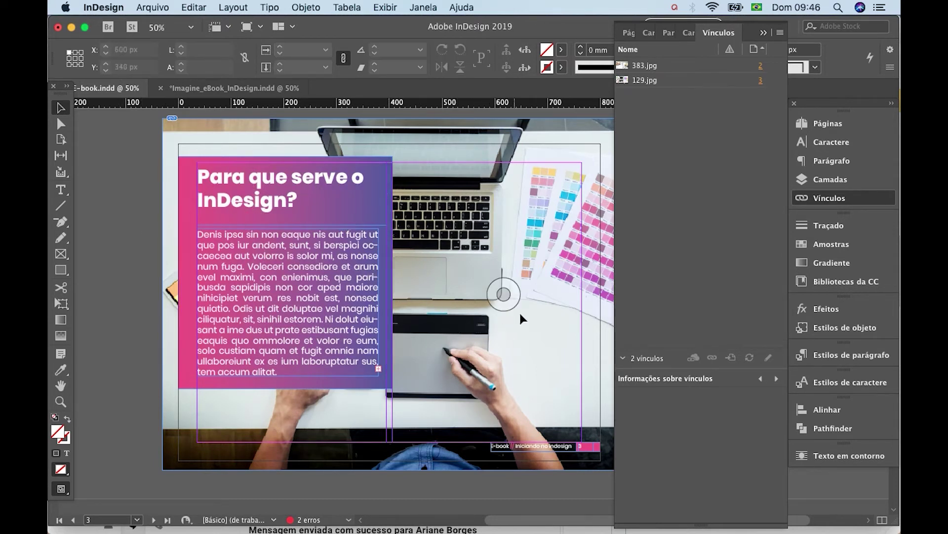
drag(584, 339, 554, 337)
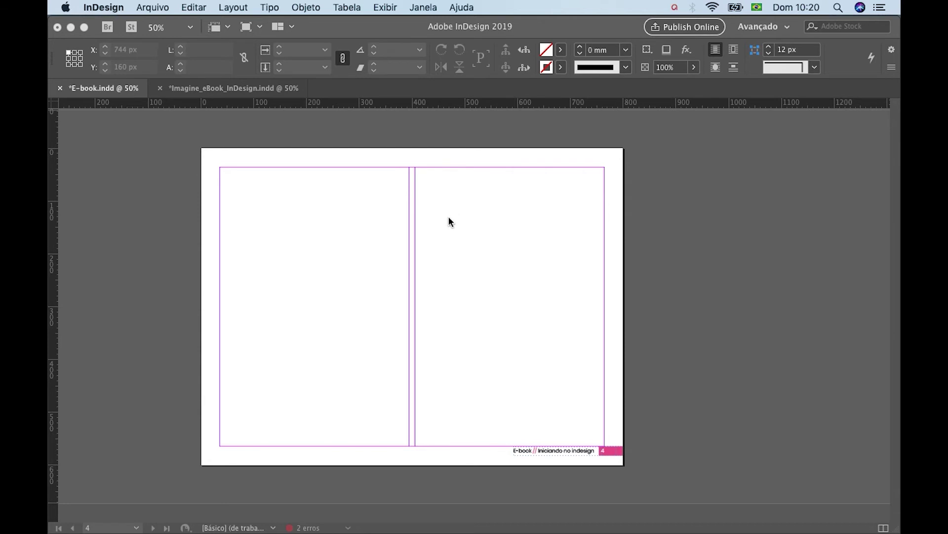
Step: Review the finished layouts of pages 3 and 2, including the pink triangle, and return to blank page 4
click(455, 193)
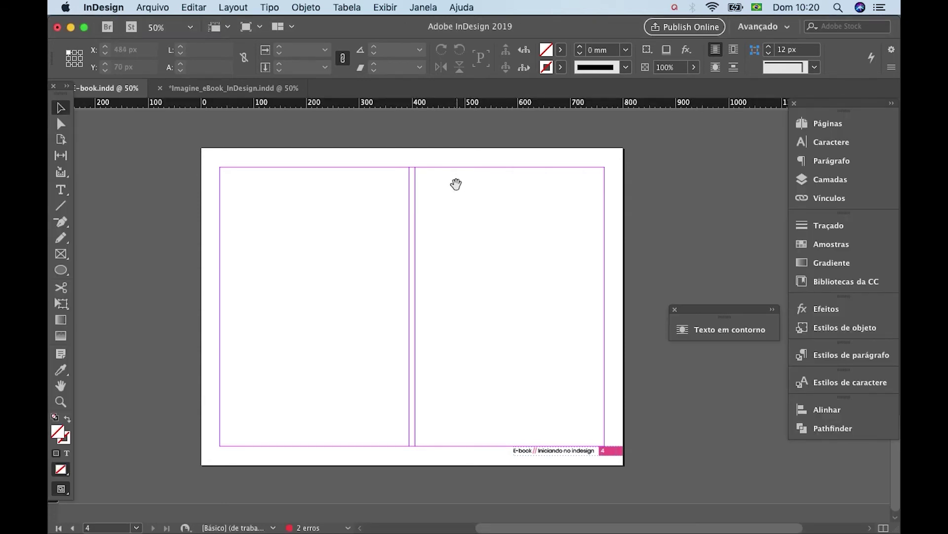
scroll(467, 291, up, 5)
scroll(468, 296, up, 5)
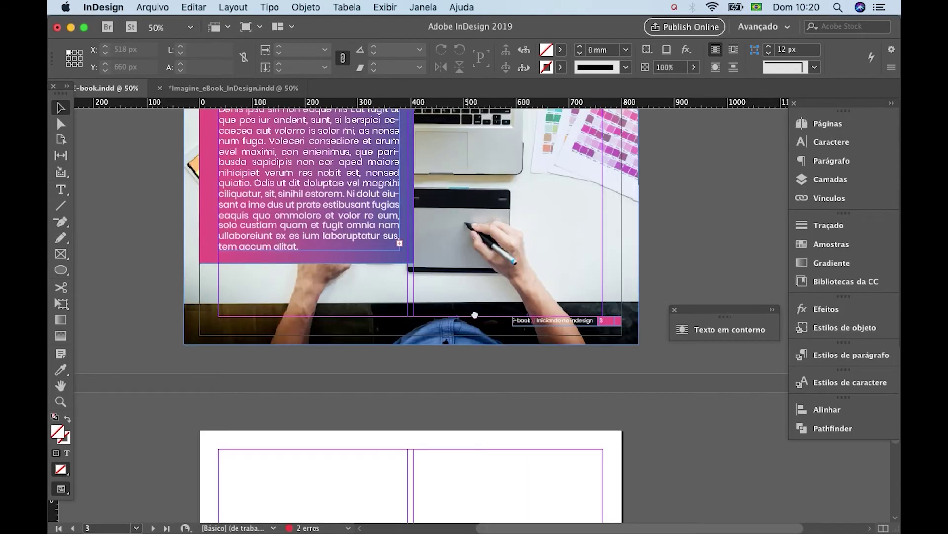
scroll(479, 331, up, 4)
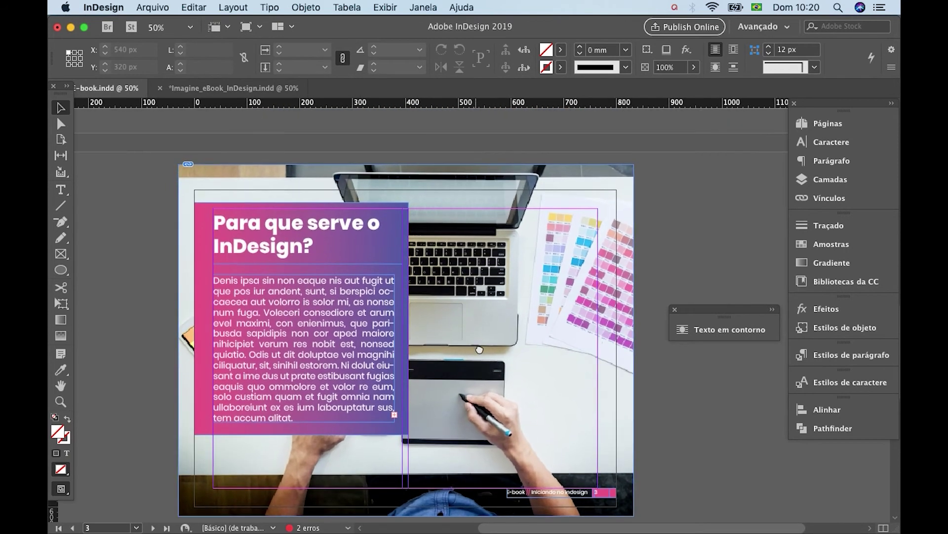
scroll(484, 322, up, 3)
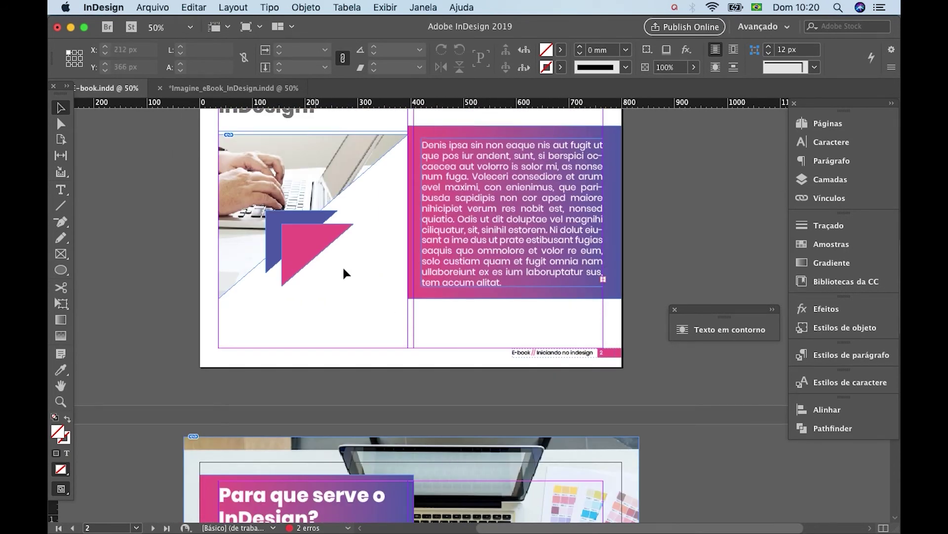
click(319, 245)
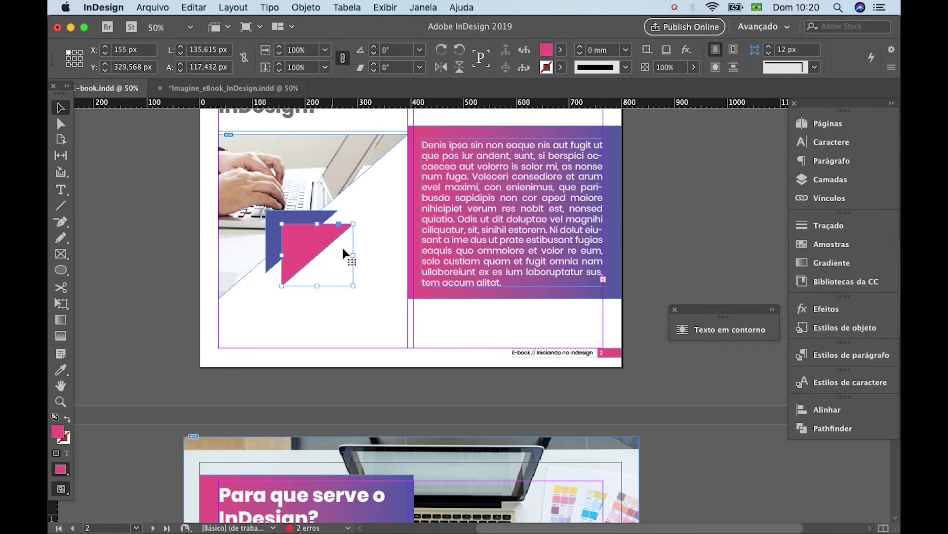
scroll(387, 274, down, 5)
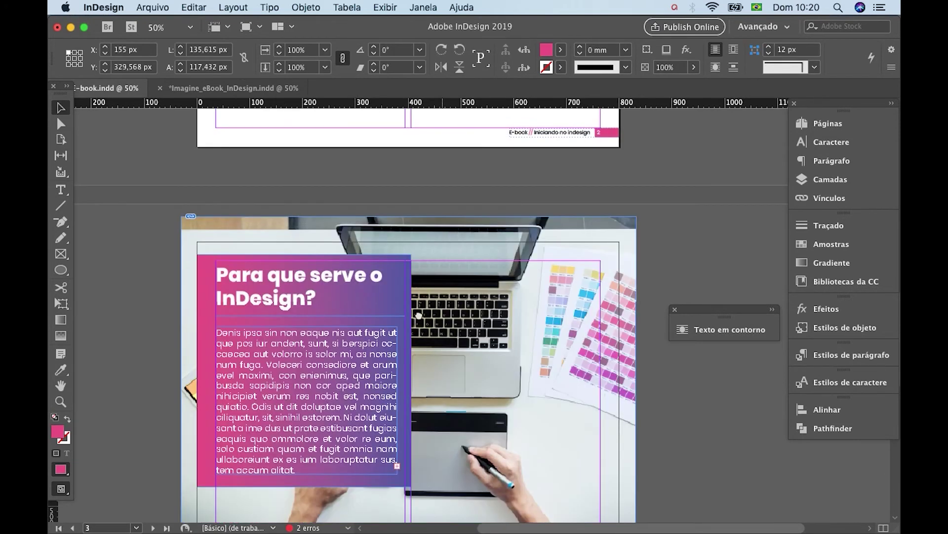
scroll(418, 316, down, 10)
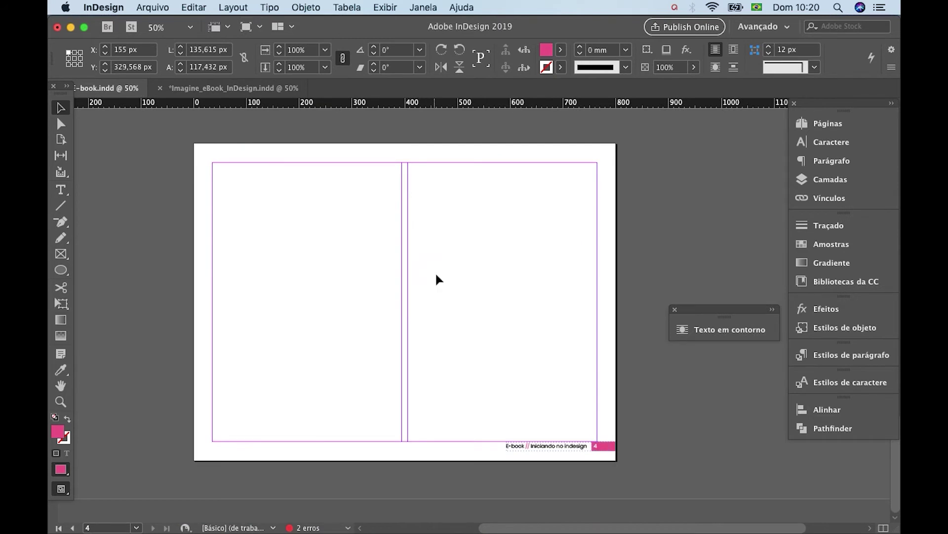
Step: Paste the pink triangle on page 4 rotated 180°, enlarged to about 472 × 409 px in the page's lower-right corner
key(super+v)
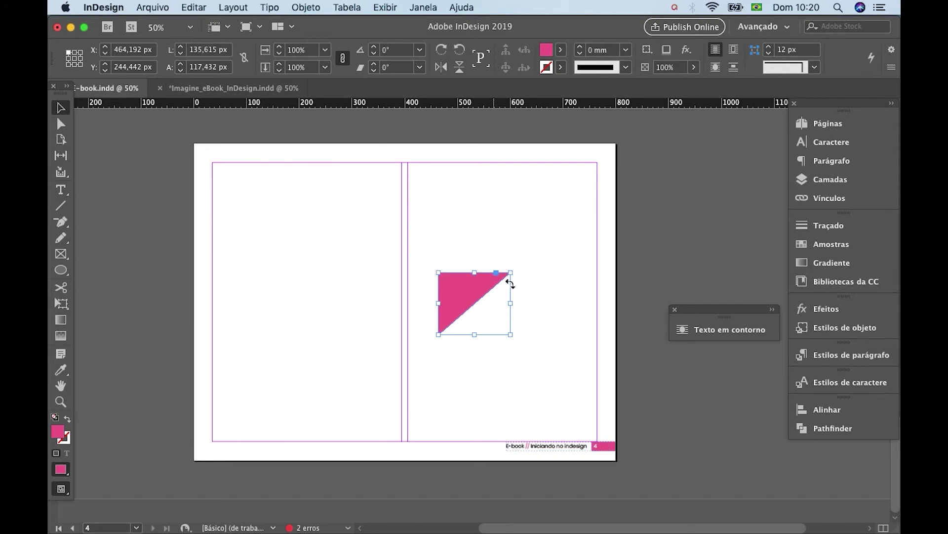
drag(491, 344, 514, 327)
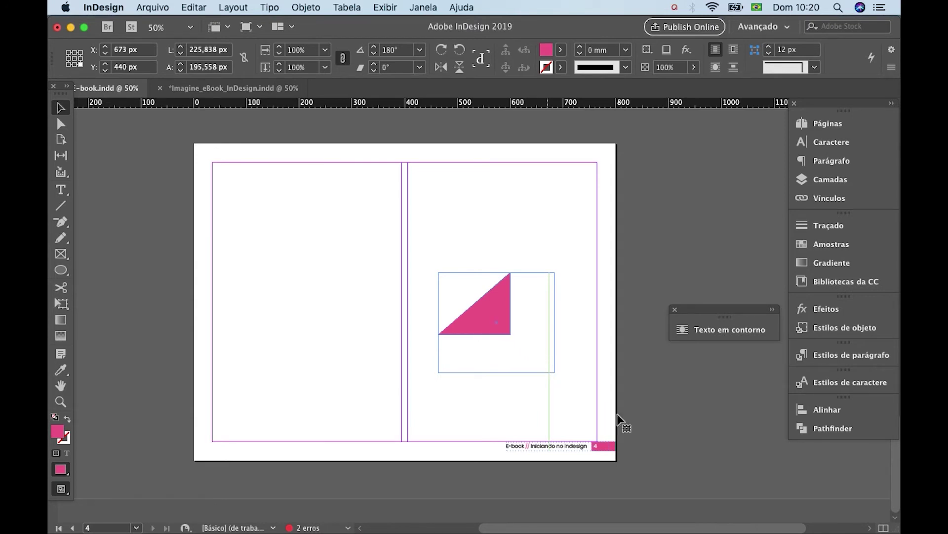
drag(685, 469, 688, 488)
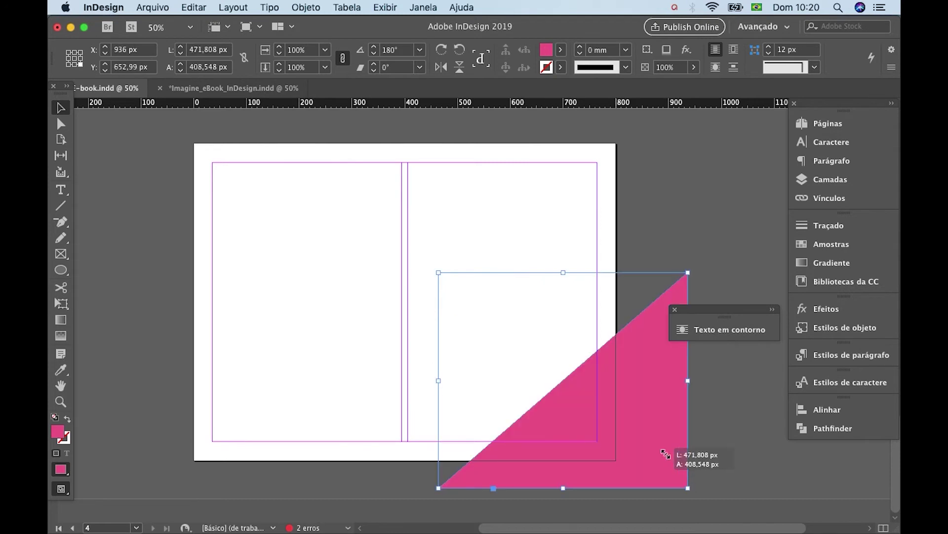
drag(563, 382, 553, 367)
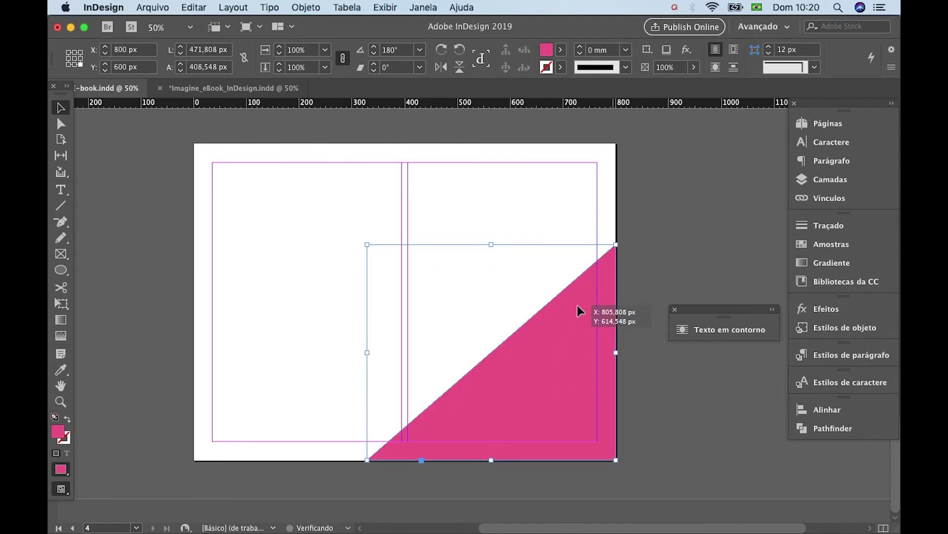
Step: Enlarge the pink triangle to about 608 × 526 px, keeping it flush with the page's lower-right corner at X 800 px, Y 600 px
drag(616, 244, 688, 183)
drag(598, 276, 437, 243)
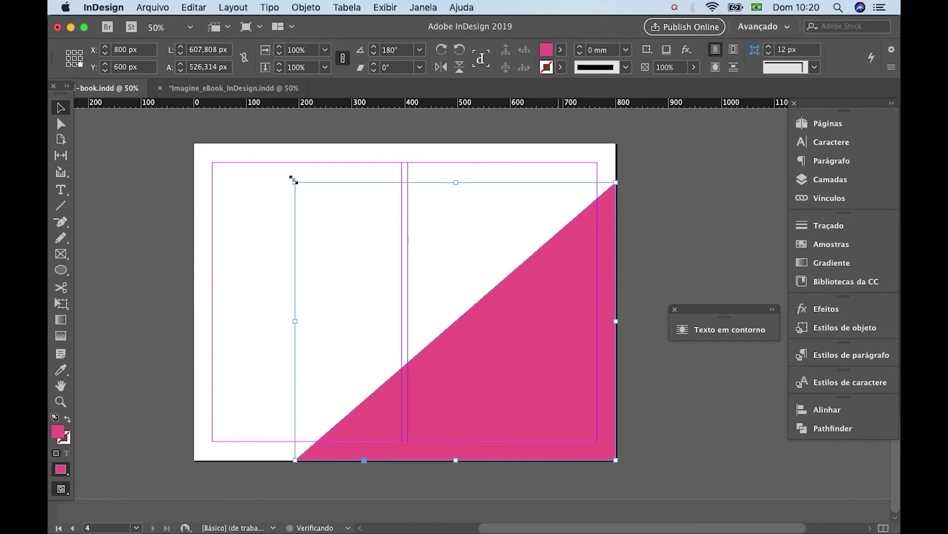
drag(292, 180, 278, 157)
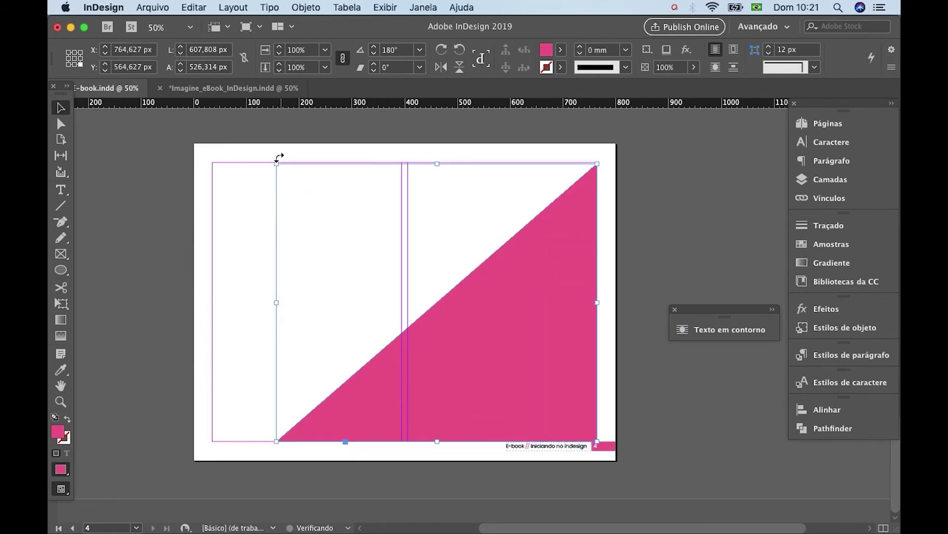
drag(473, 338, 490, 343)
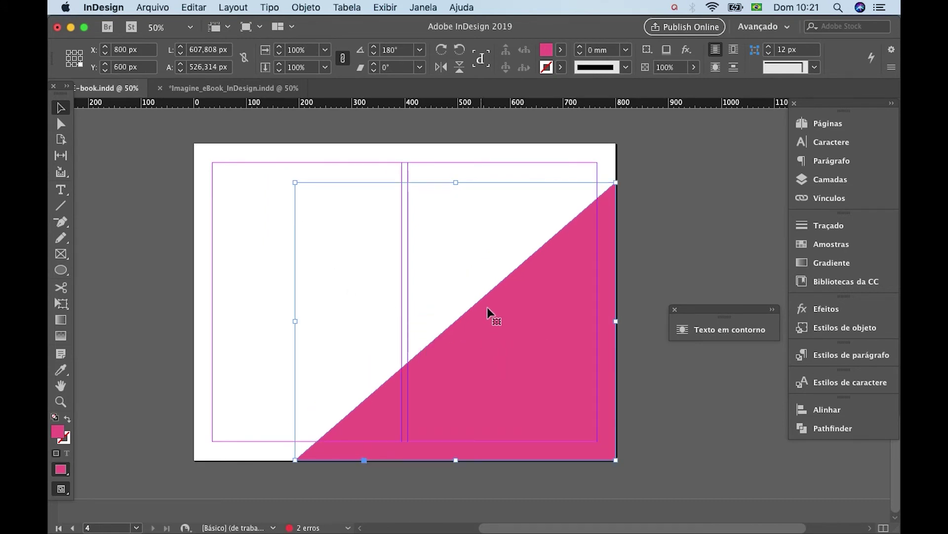
click(650, 208)
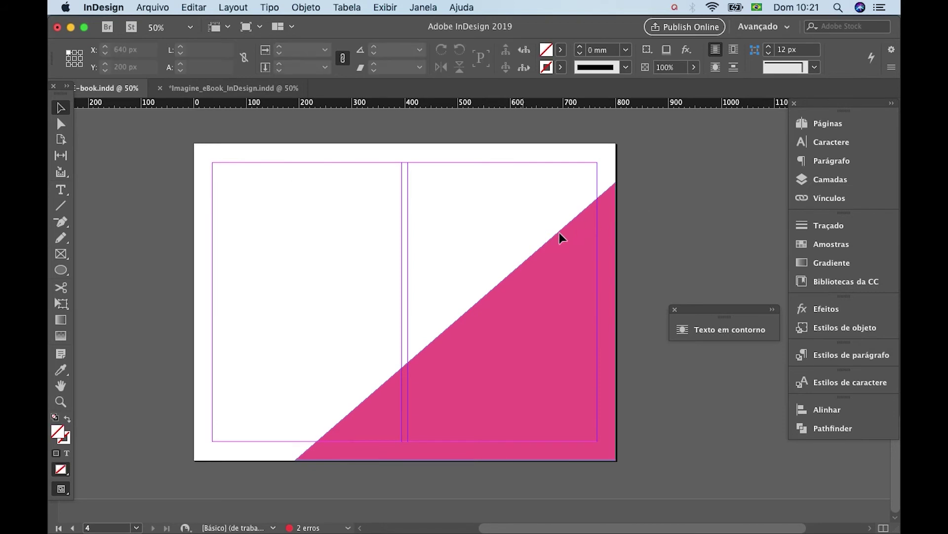
click(557, 269)
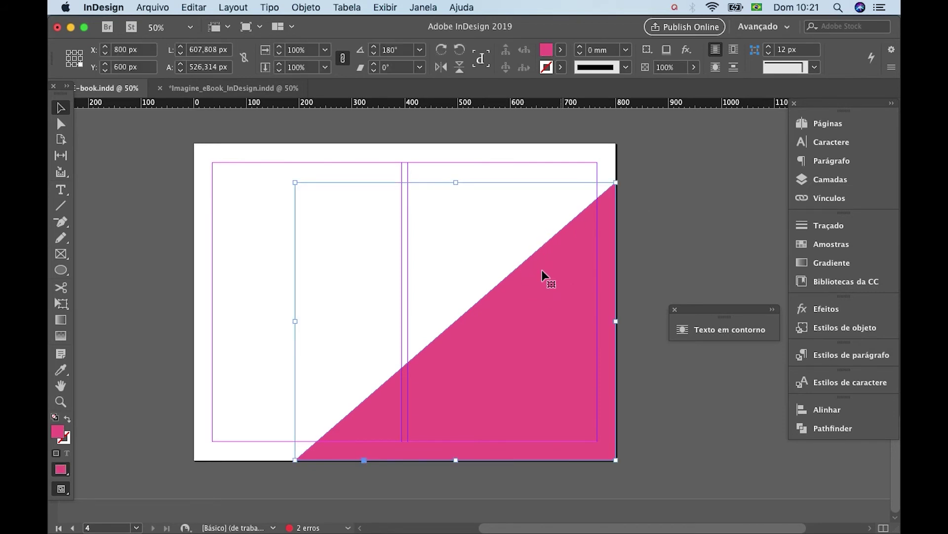
click(591, 208)
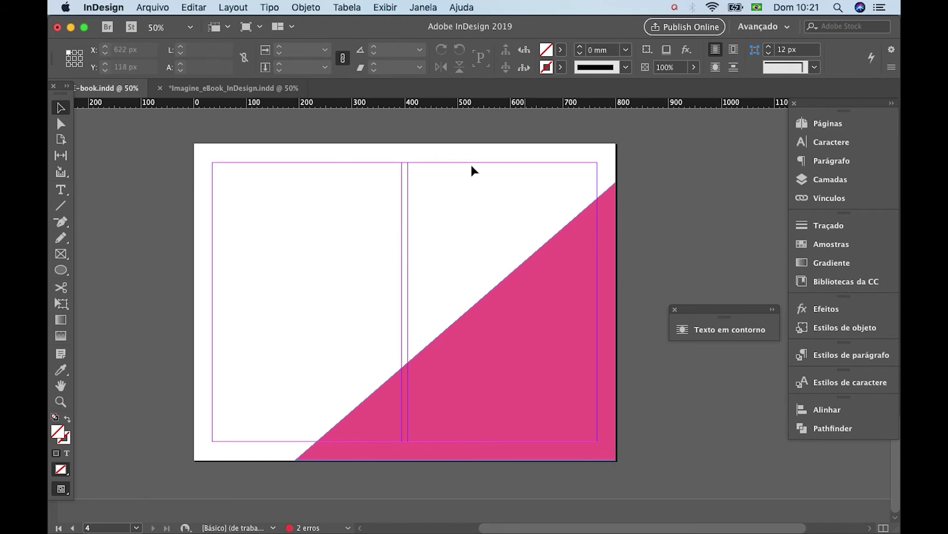
Step: Copy the heading "Para que serve o InDesign?" from page 2 and paste it in place on page 4
scroll(472, 167, up, 10)
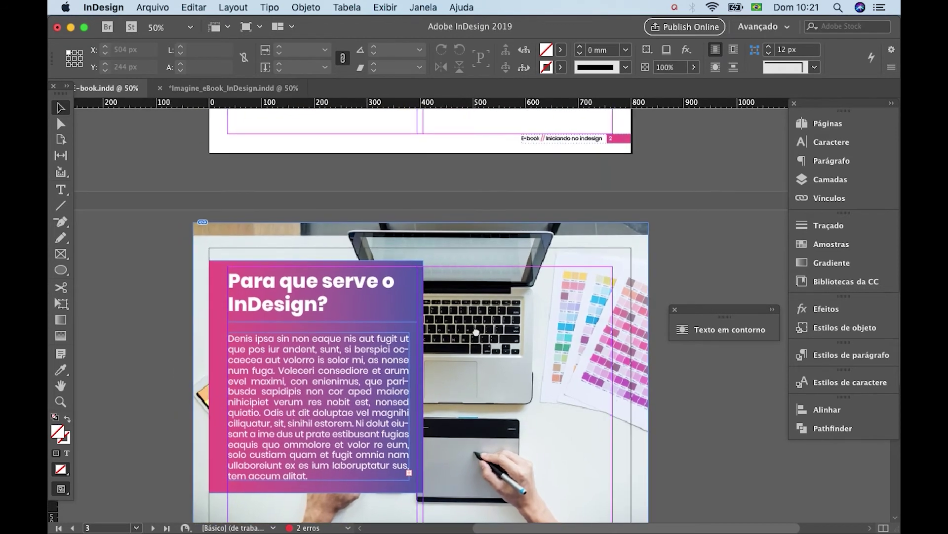
scroll(475, 332, up, 6)
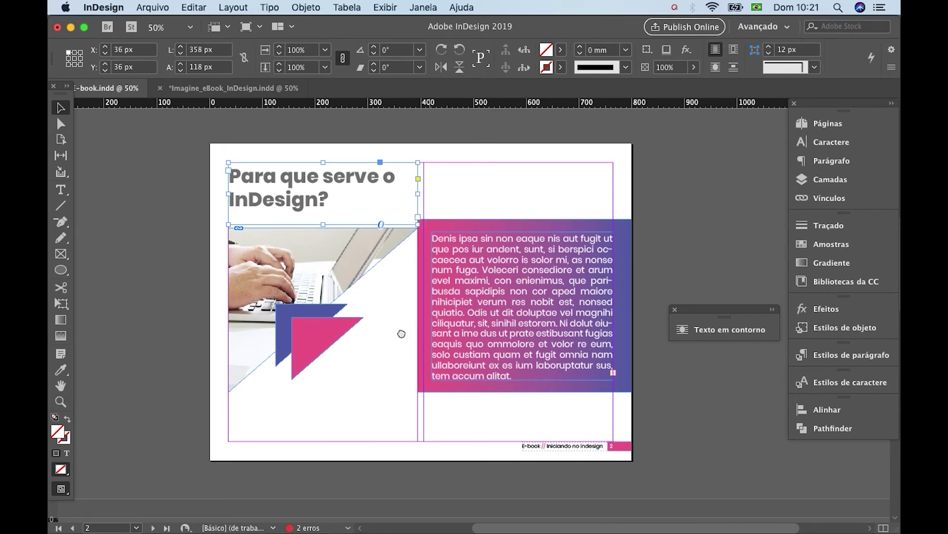
scroll(355, 266, down, 5)
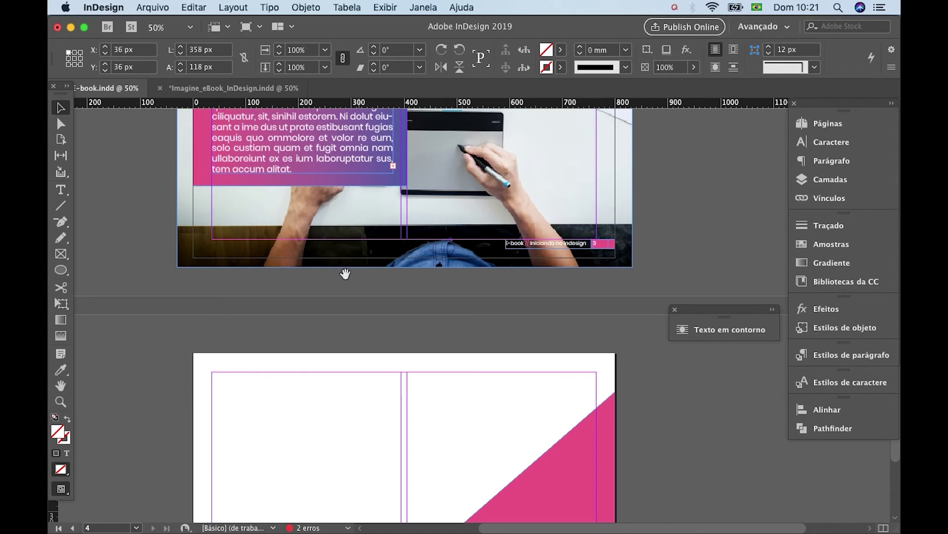
scroll(340, 247, down, 5)
right_click(281, 185)
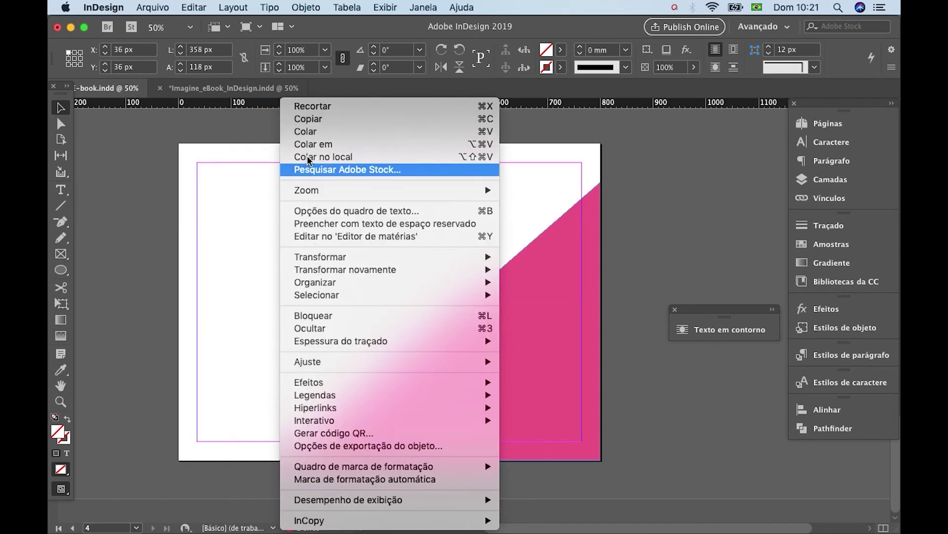
key(Escape)
key(cmd+v)
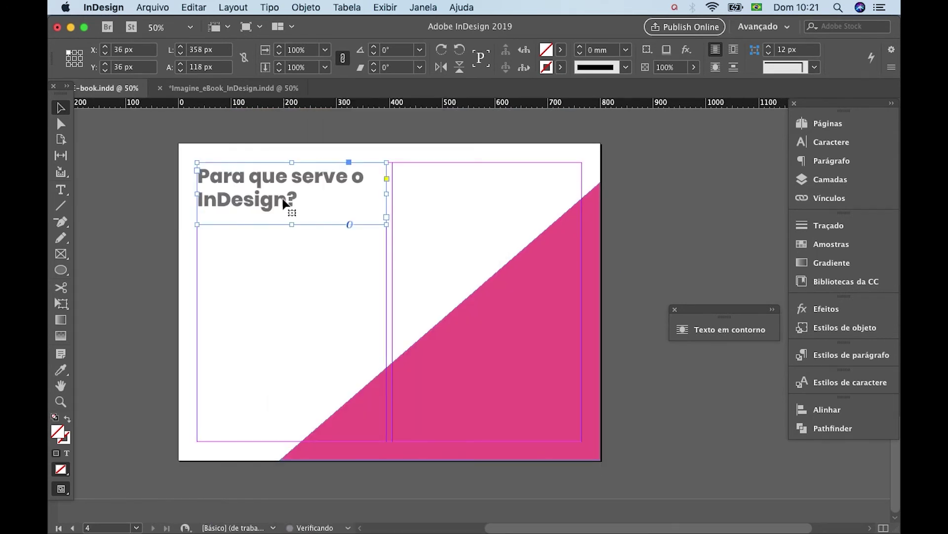
Step: Replace the page 4 heading text with "Inserindo imagens ao caminho" and leave text editing
double_click(294, 198)
key(cmd+a)
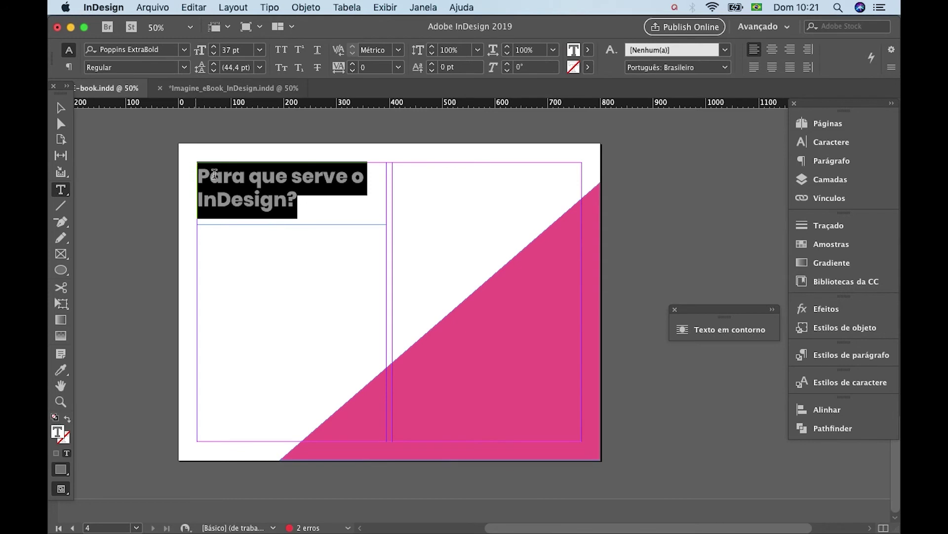
key(BackSpace)
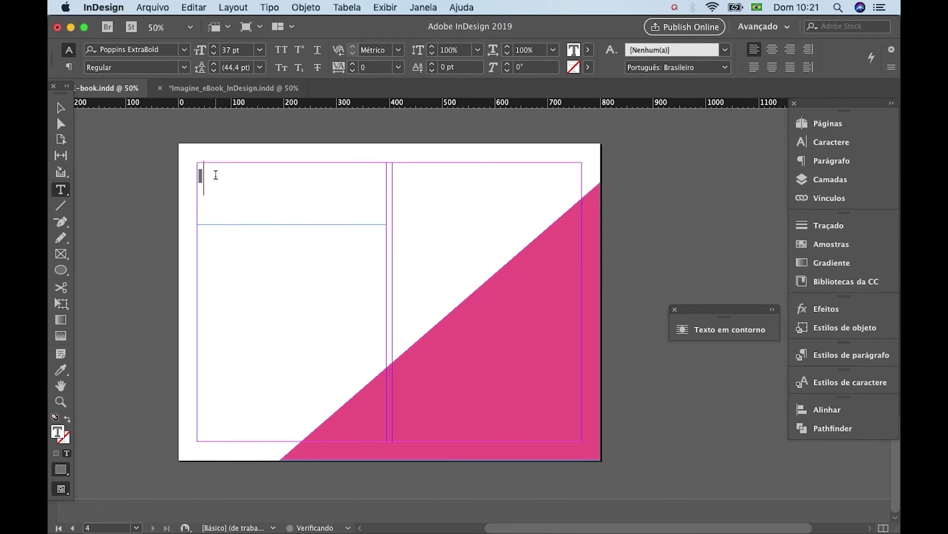
key(cmd+v)
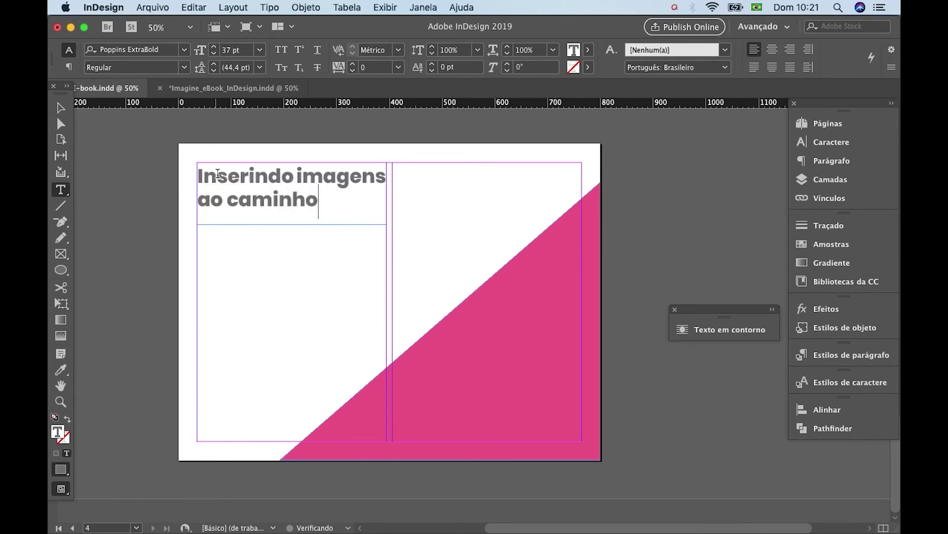
key(Escape)
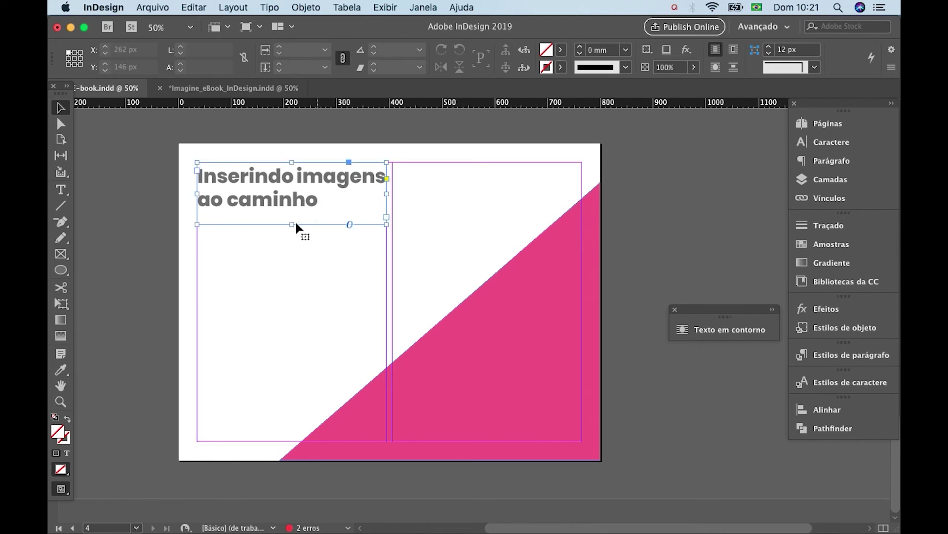
Step: Shorten the heading frame on page 4 to a height of 102 px
click(294, 218)
drag(290, 216, 158, 203)
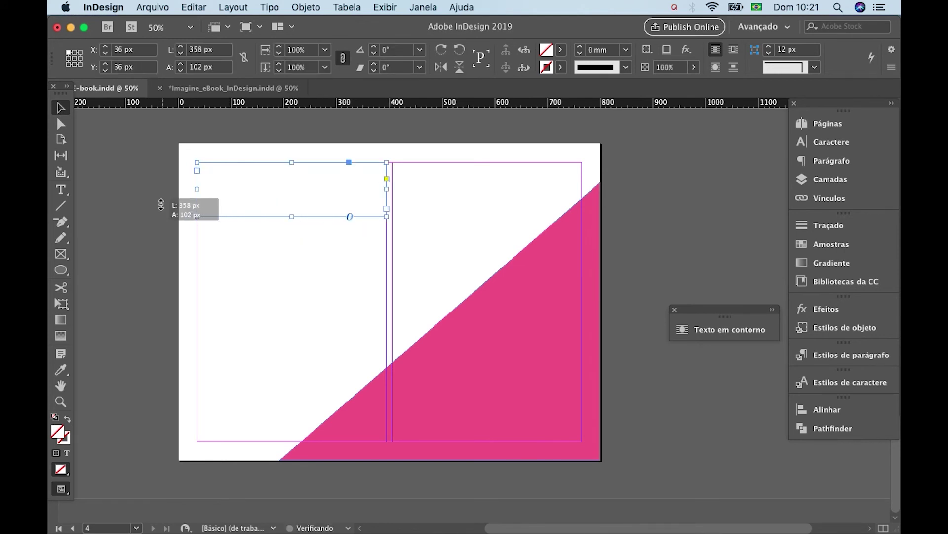
click(158, 203)
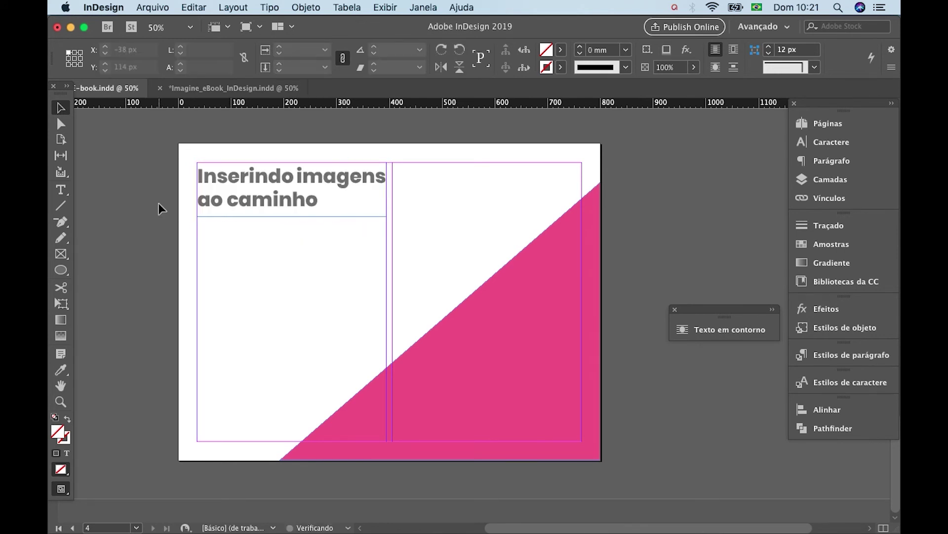
Step: Draw a text frame of about 446 × 298 px below the heading and fill it with placeholder text
click(61, 189)
drag(198, 224, 433, 381)
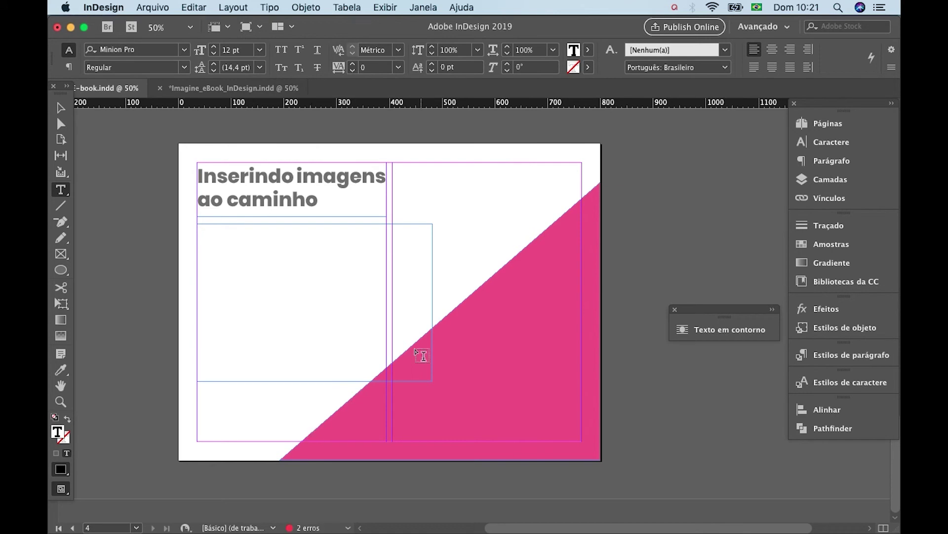
right_click(207, 232)
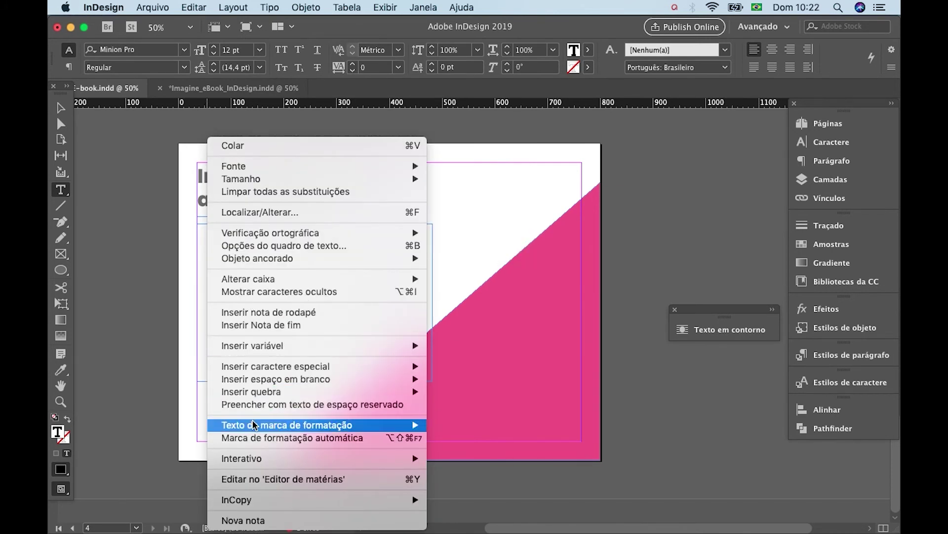
click(257, 404)
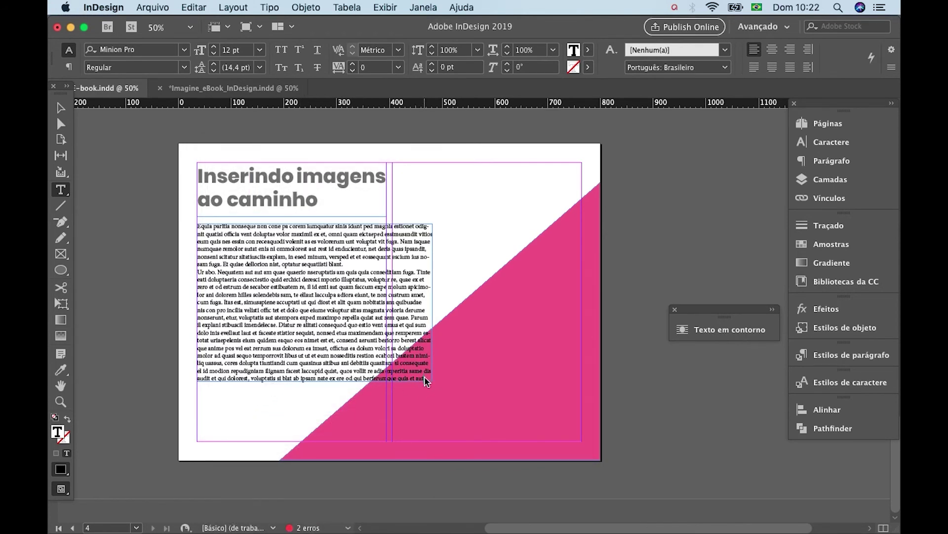
Step: Apply the "Textos" paragraph style to all the placeholder text on page 4
drag(426, 379, 163, 215)
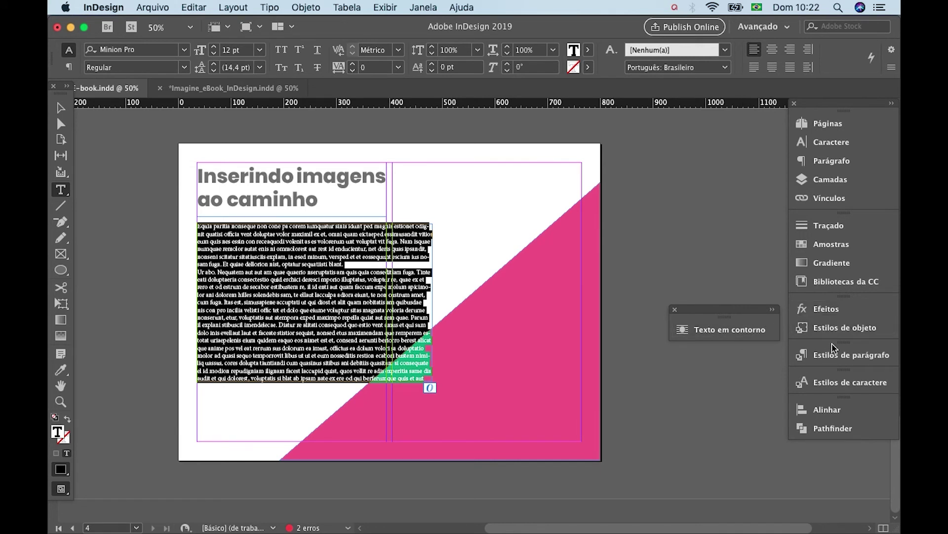
click(835, 357)
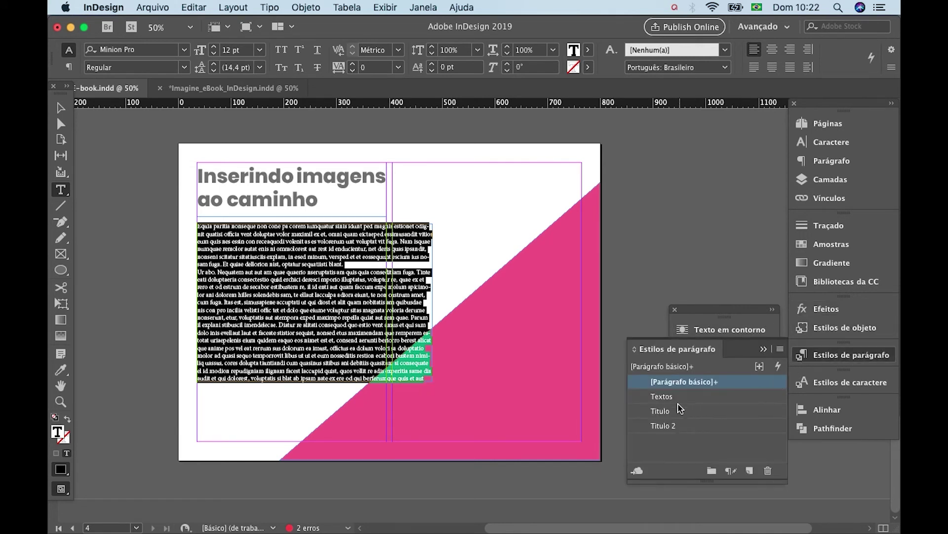
click(665, 397)
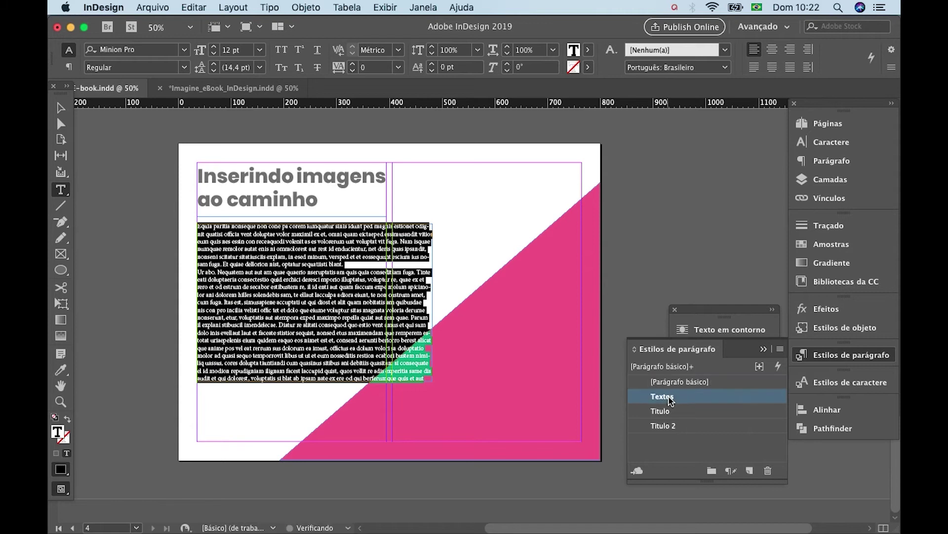
click(371, 289)
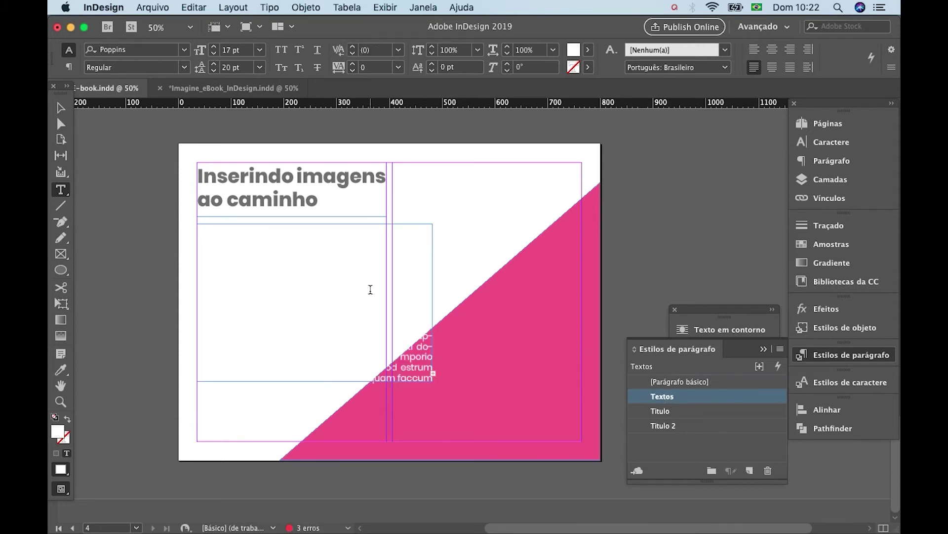
Step: Recolor all the body text on page 4 to dark grey with K at 80%
click(199, 229)
key(ctrl+a)
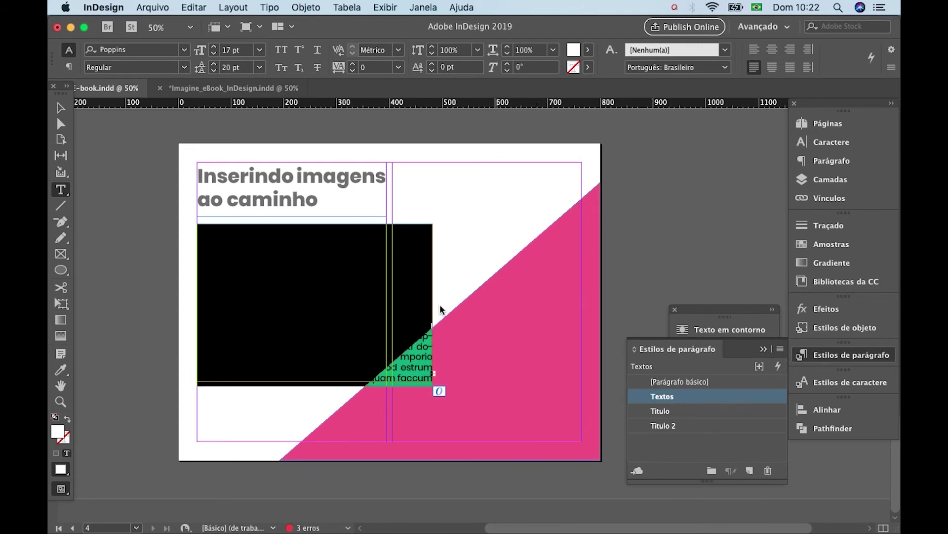
double_click(62, 432)
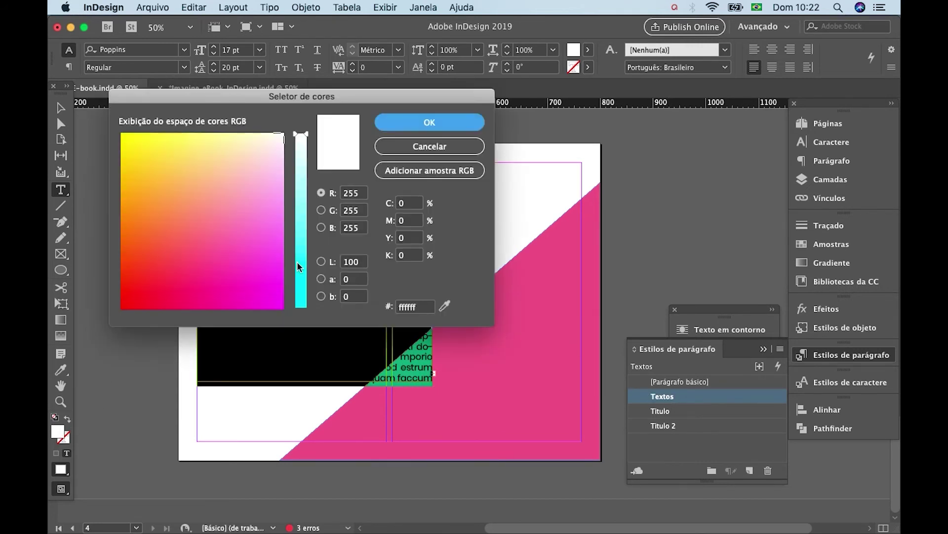
click(408, 255)
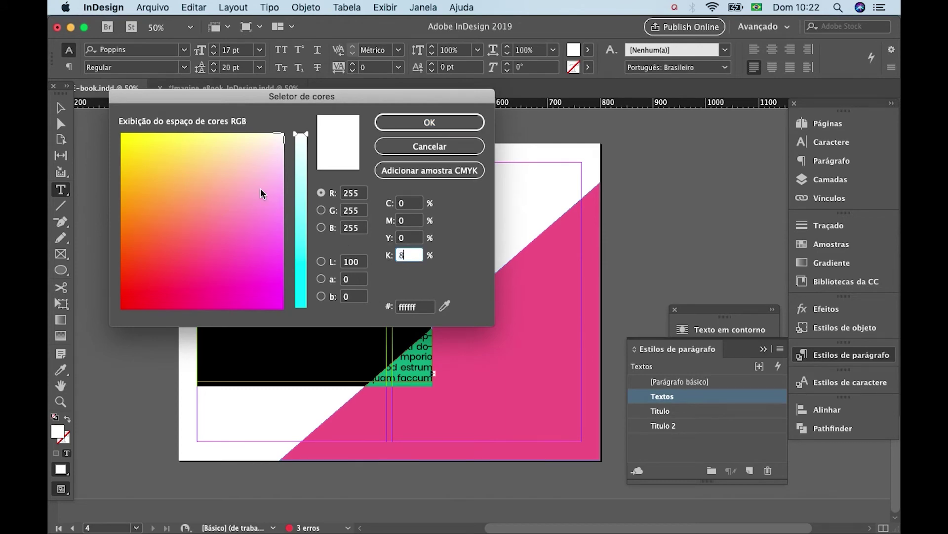
text(80)
key(Return)
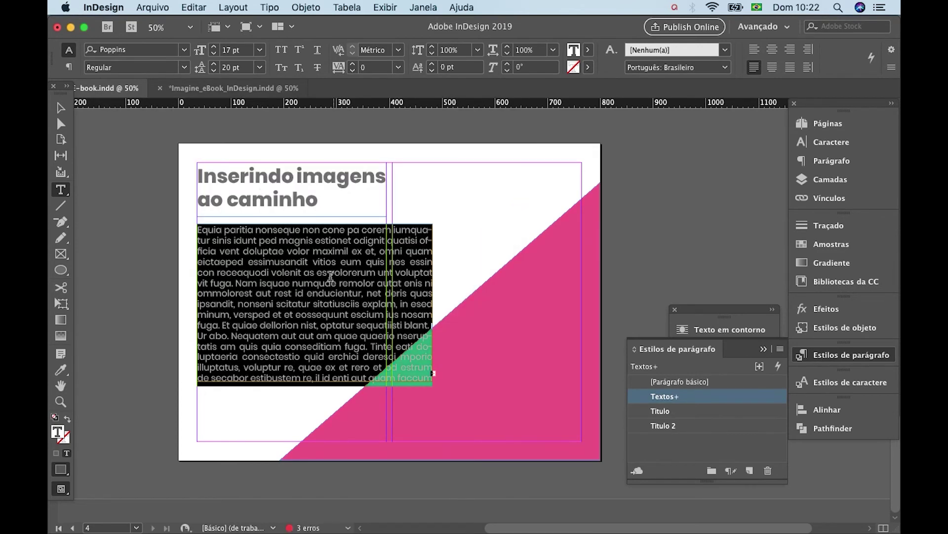
click(325, 268)
Step: Turn on text wrap around the object shape for the large pink triangle on page 4
click(60, 109)
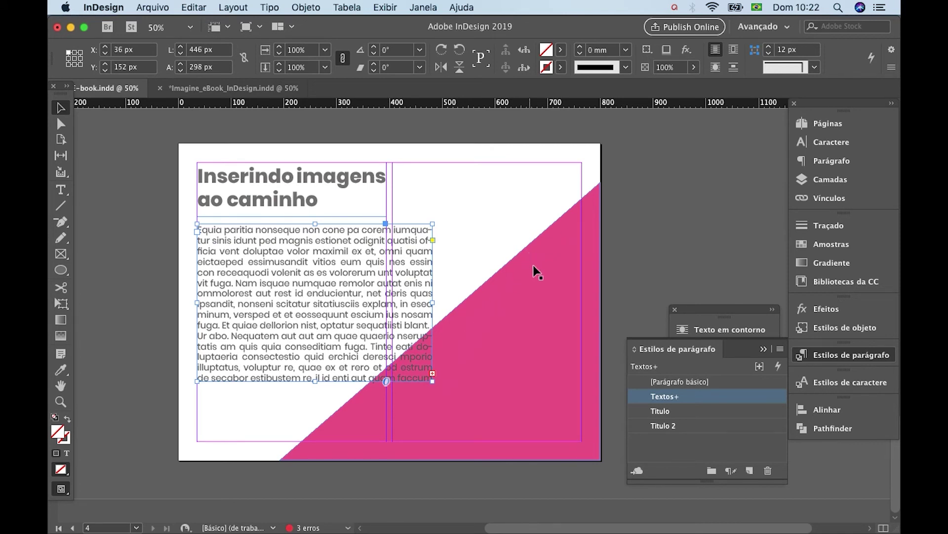
click(539, 276)
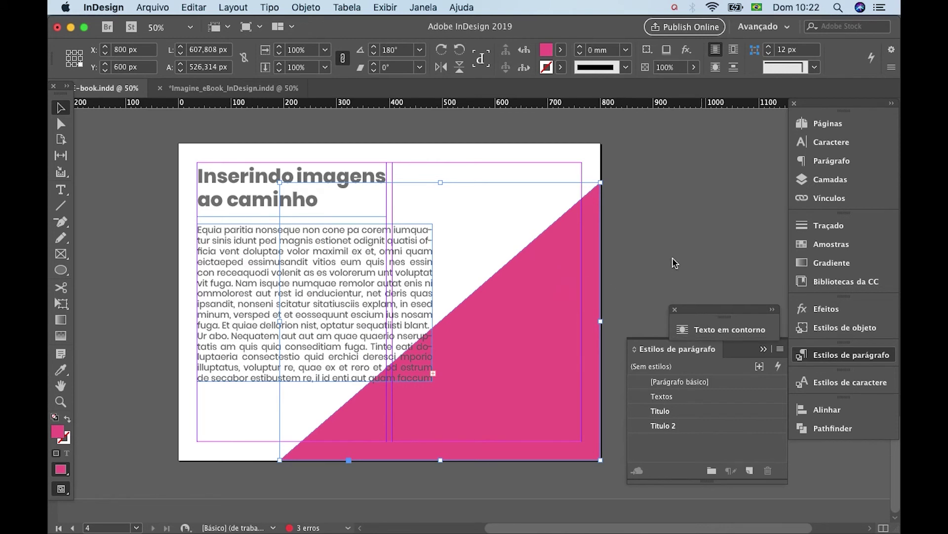
click(434, 8)
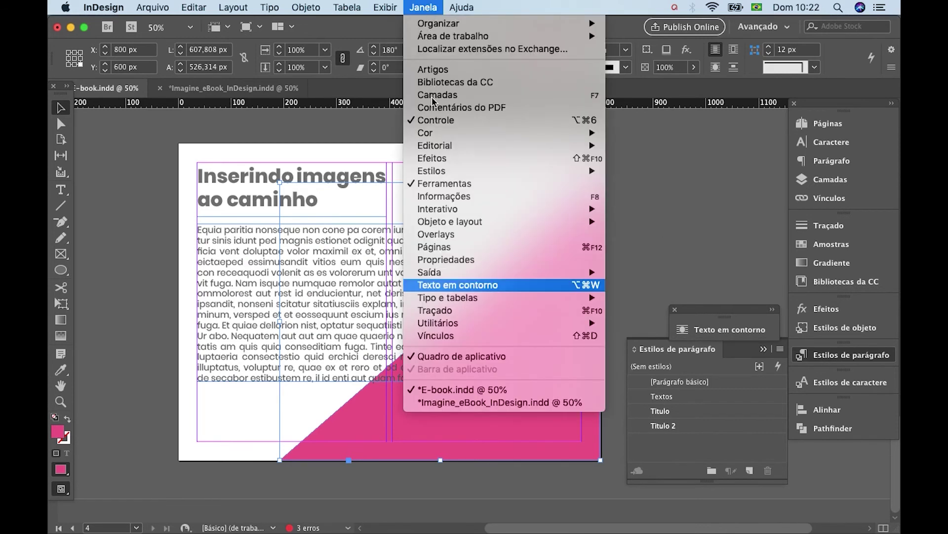
click(450, 289)
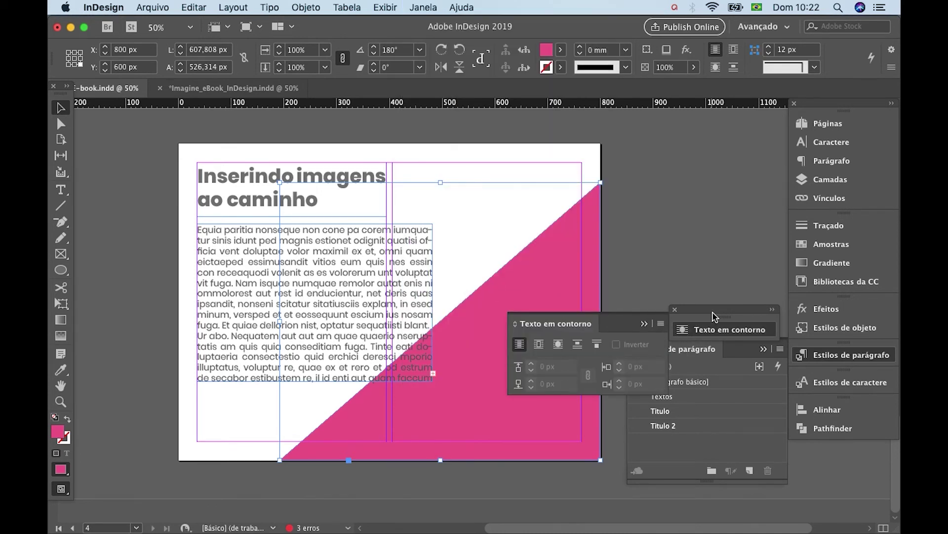
drag(717, 319, 734, 192)
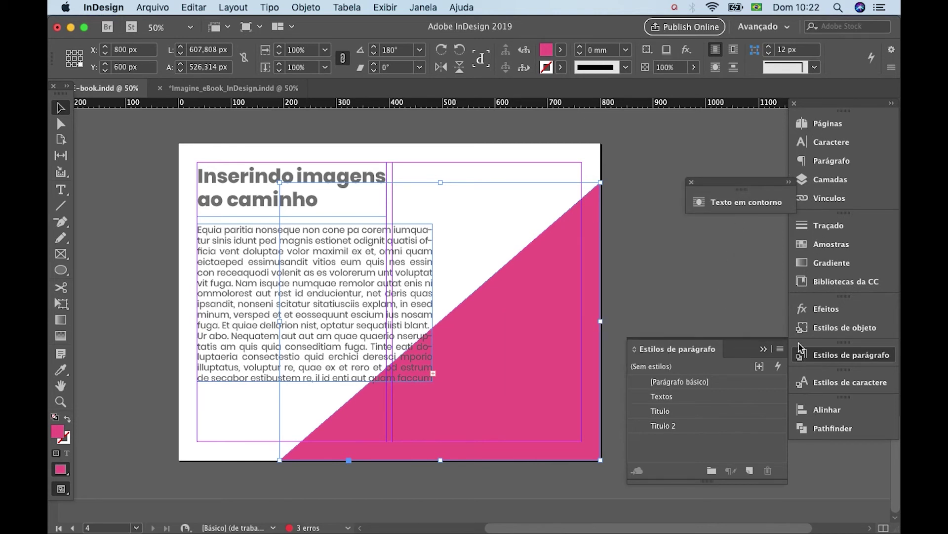
click(751, 202)
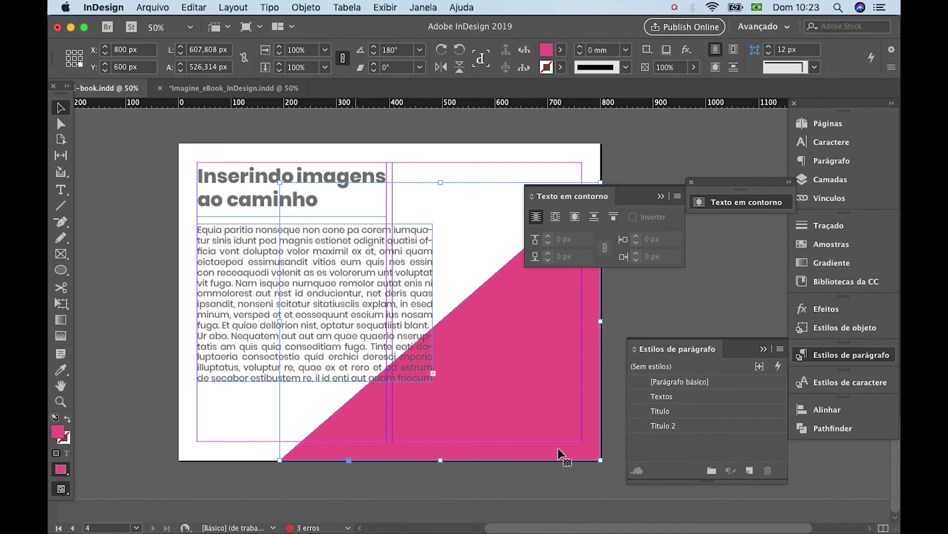
click(574, 218)
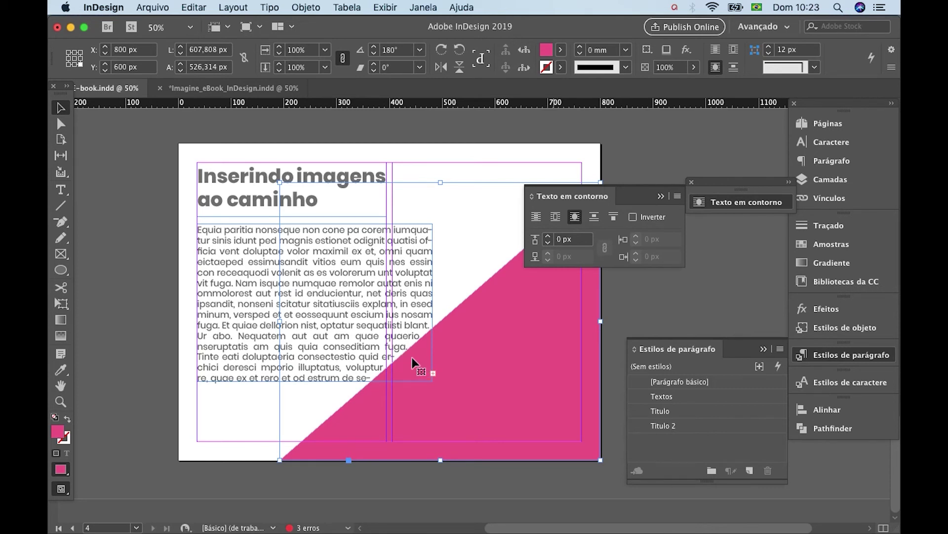
Step: Set the pink triangle's text wrap offset to 17 px
click(549, 237)
click(549, 237)
click(549, 237)
click(548, 237)
click(549, 237)
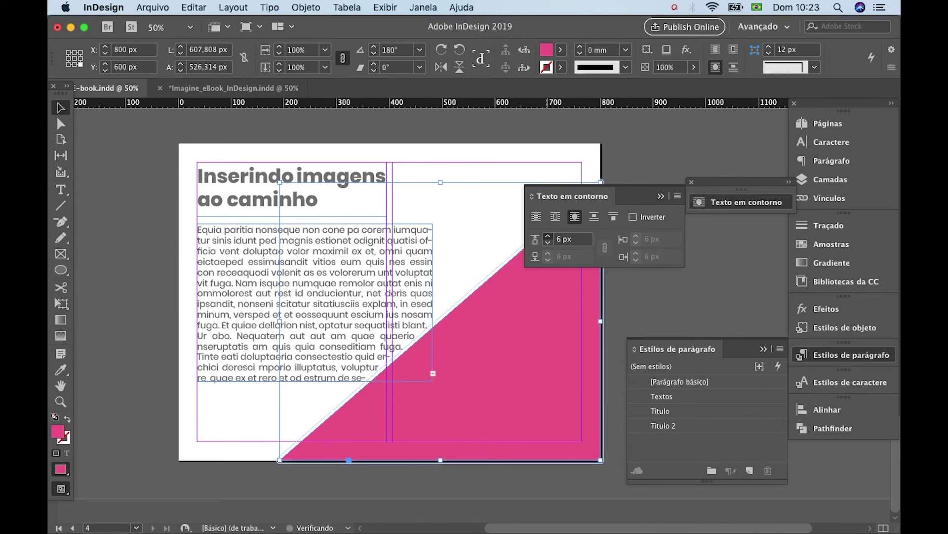
click(549, 237)
click(548, 237)
click(548, 237)
click(549, 237)
click(548, 237)
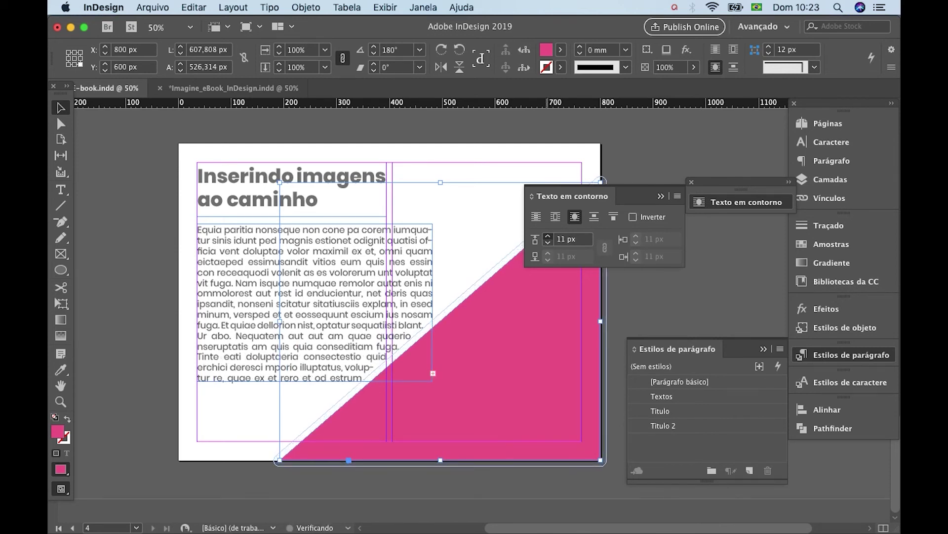
click(548, 238)
click(548, 237)
click(548, 237)
click(548, 237)
click(548, 237)
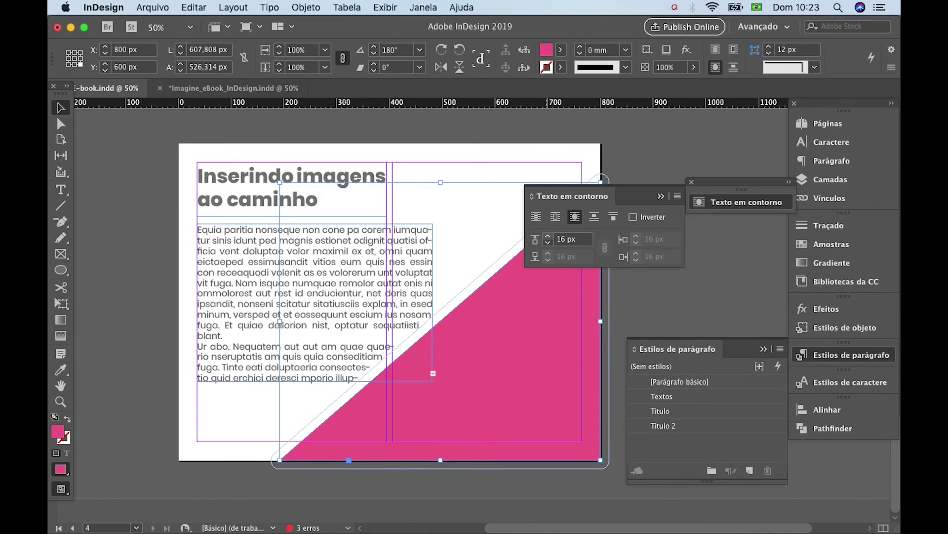
click(548, 237)
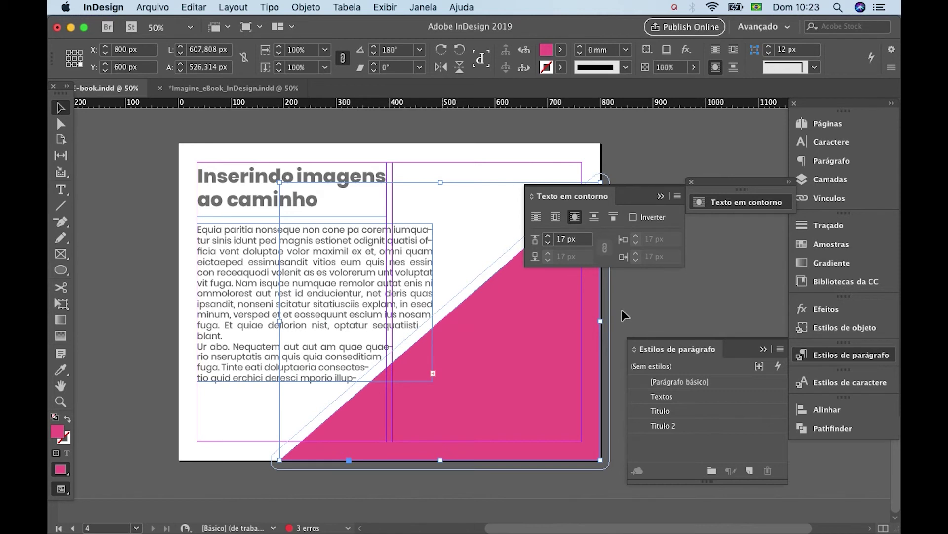
Step: Enlarge the body text frame on page 4 to about 452 × 342 px
click(416, 284)
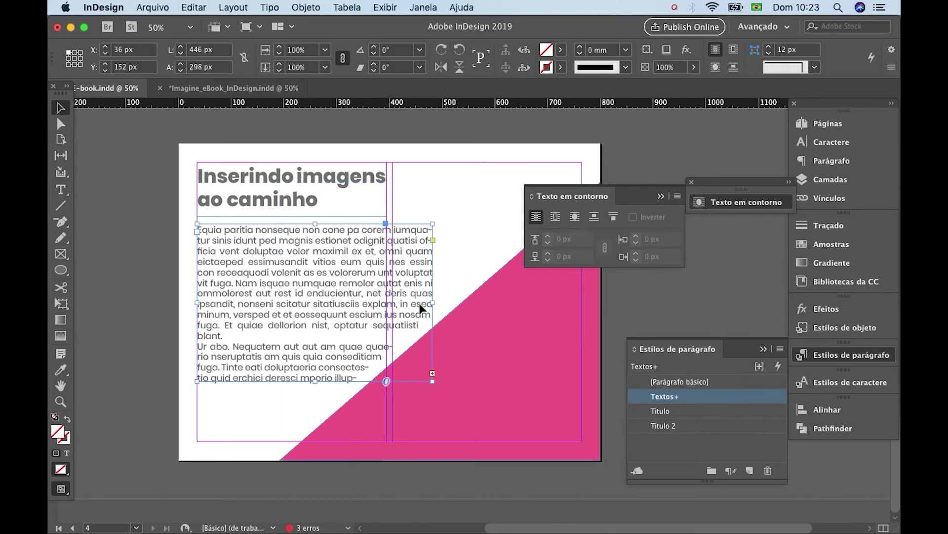
mouse_move(432, 303)
mouse_down()
mouse_move(404, 308)
mouse_move(435, 296)
mouse_up()
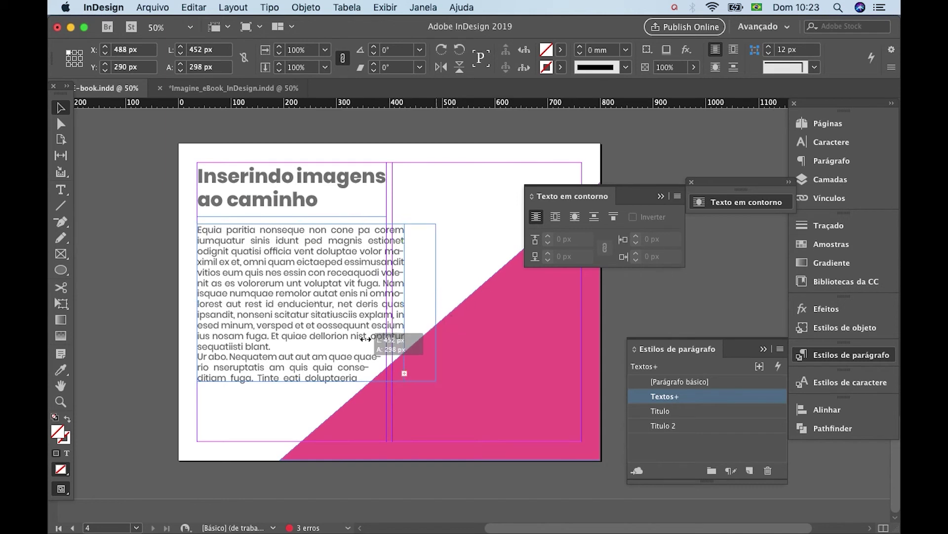
drag(316, 384, 313, 404)
click(661, 197)
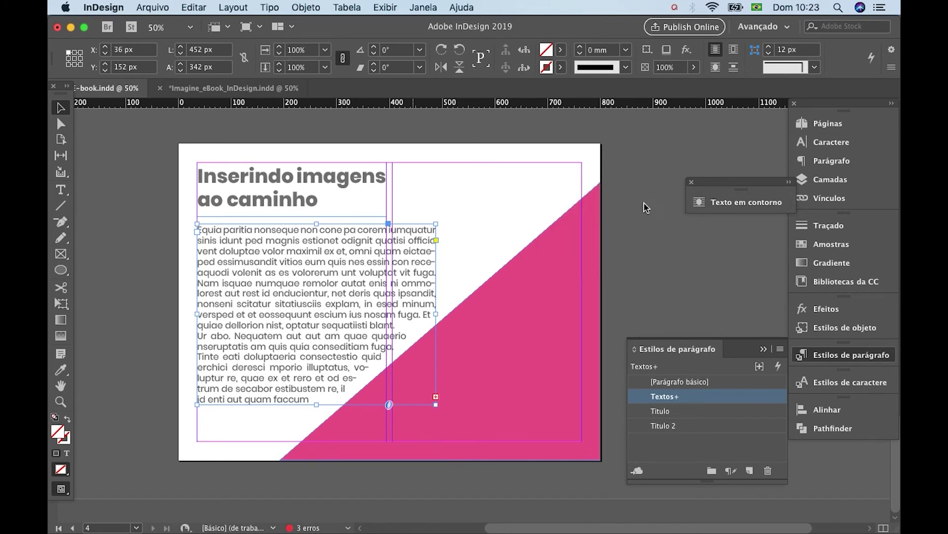
Step: Draw a circle about 168 px in diameter over the upper part of the triangle's slanted edge and fill it with the triangle's pink
click(61, 270)
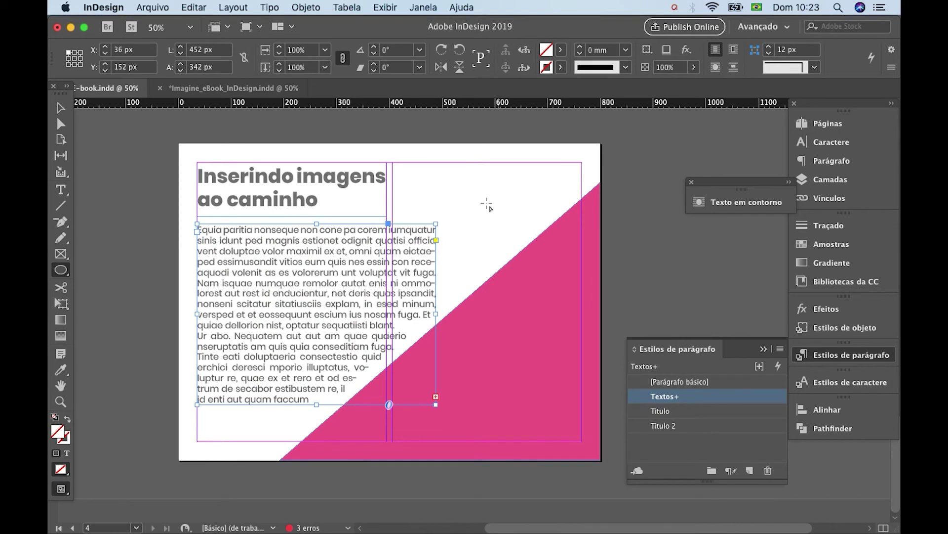
drag(483, 197, 566, 300)
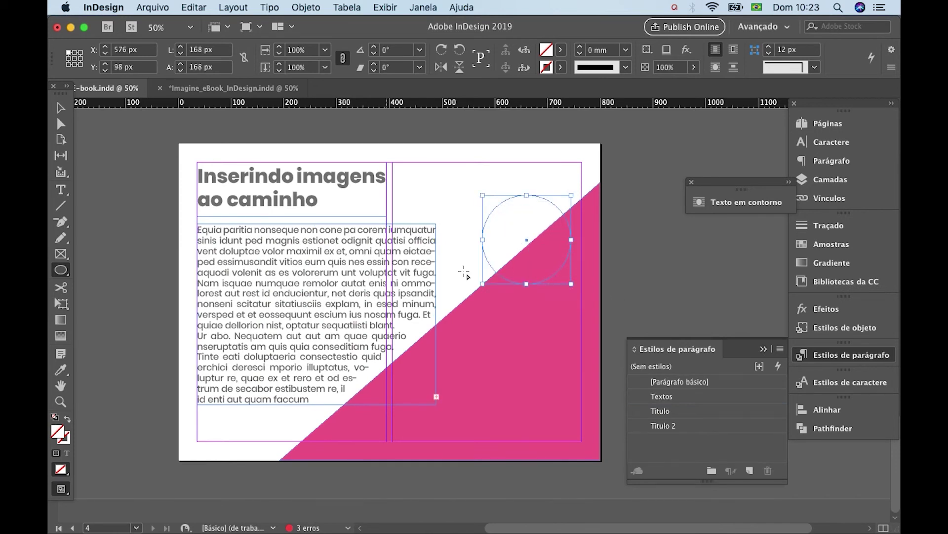
click(60, 369)
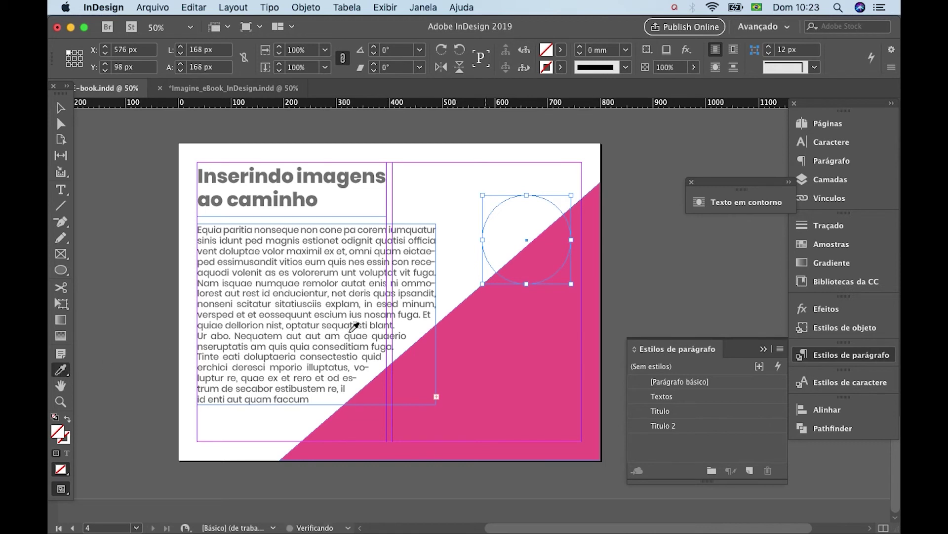
click(464, 312)
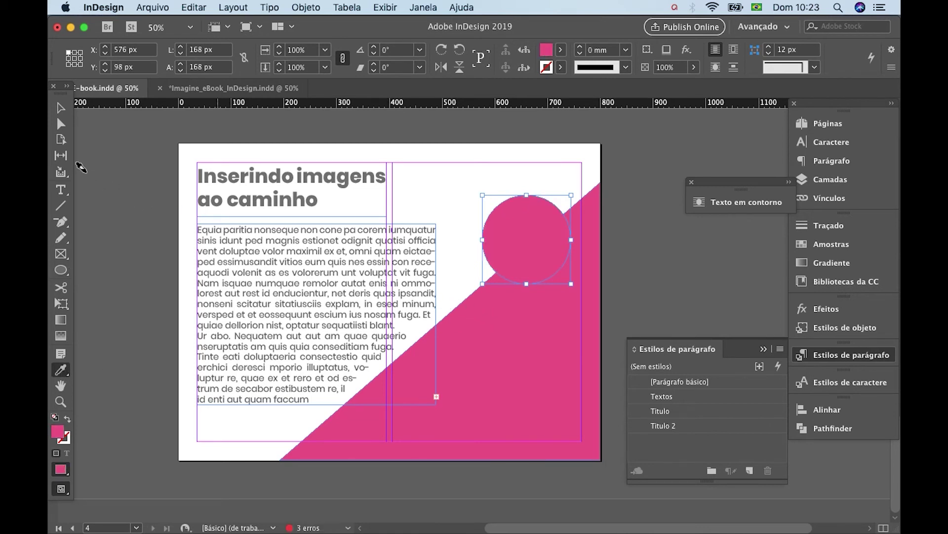
click(63, 109)
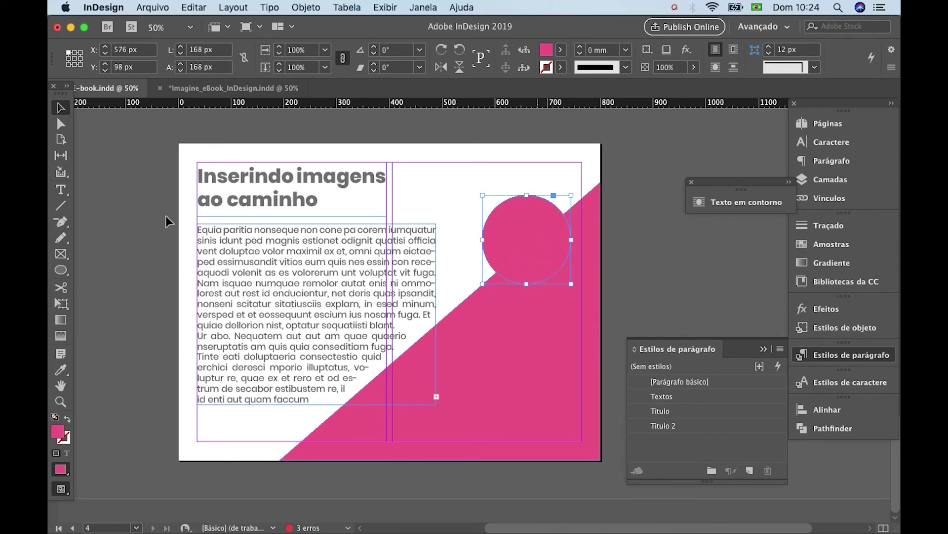
Step: Fill the pink circle with placeholder text and apply the "Textos" paragraph style to it
click(61, 190)
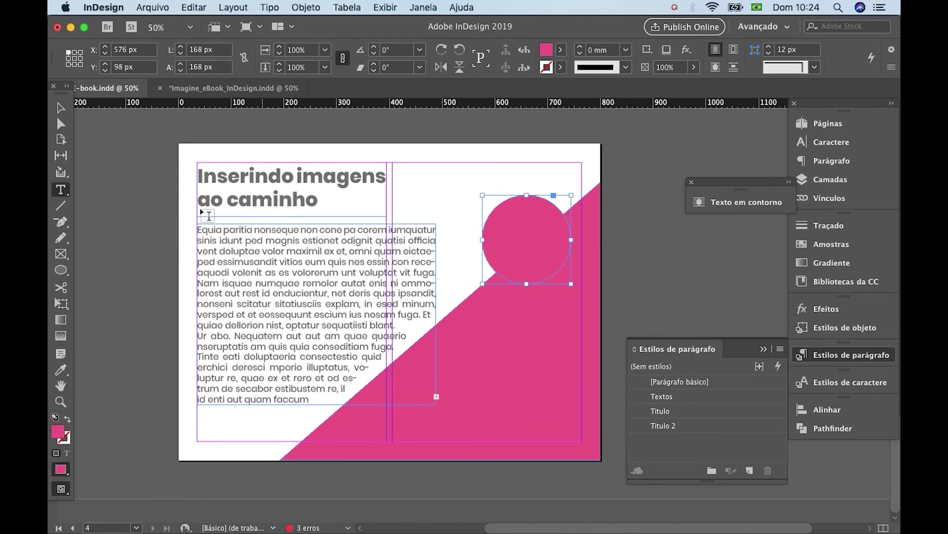
click(516, 216)
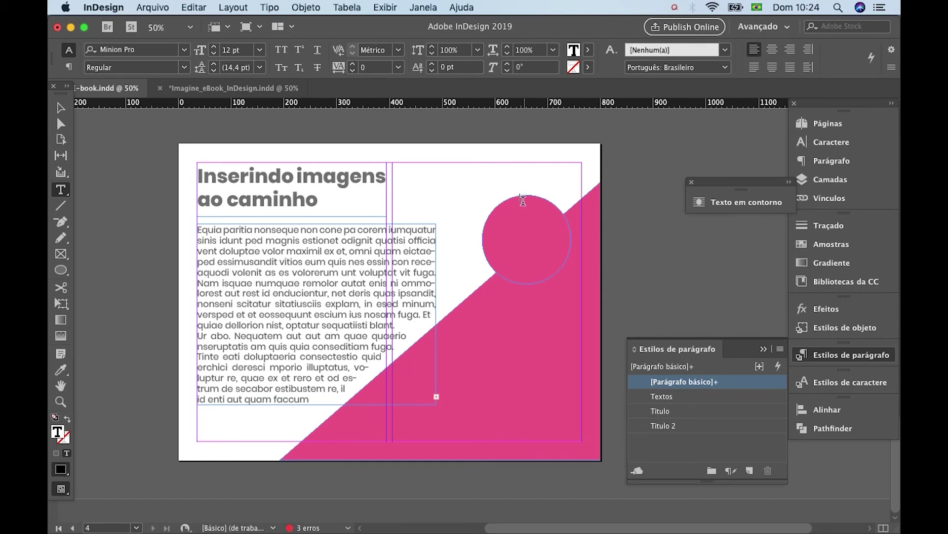
right_click(523, 200)
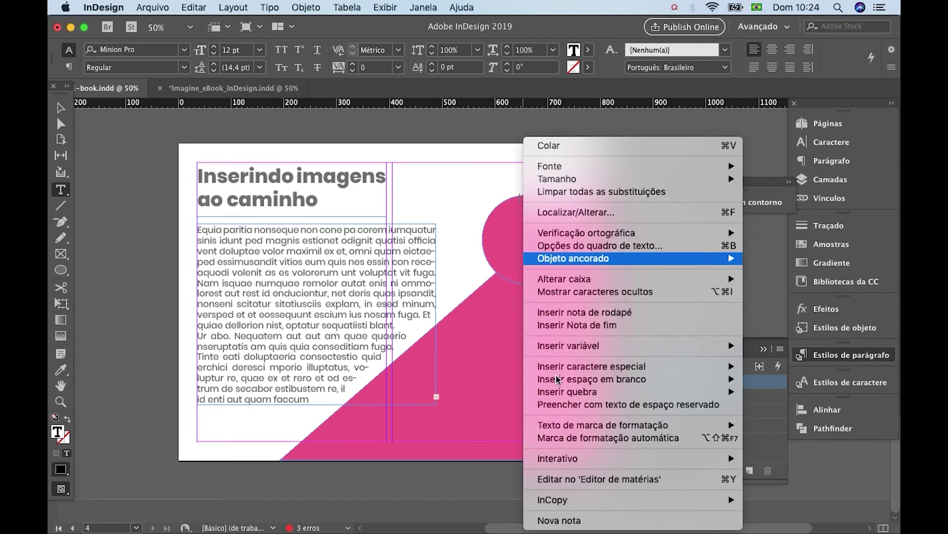
click(558, 404)
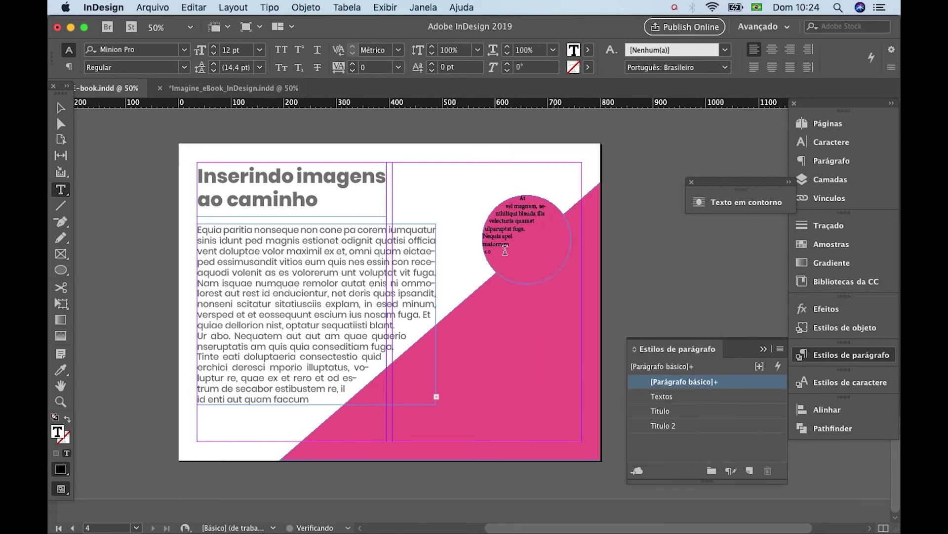
key(super+a)
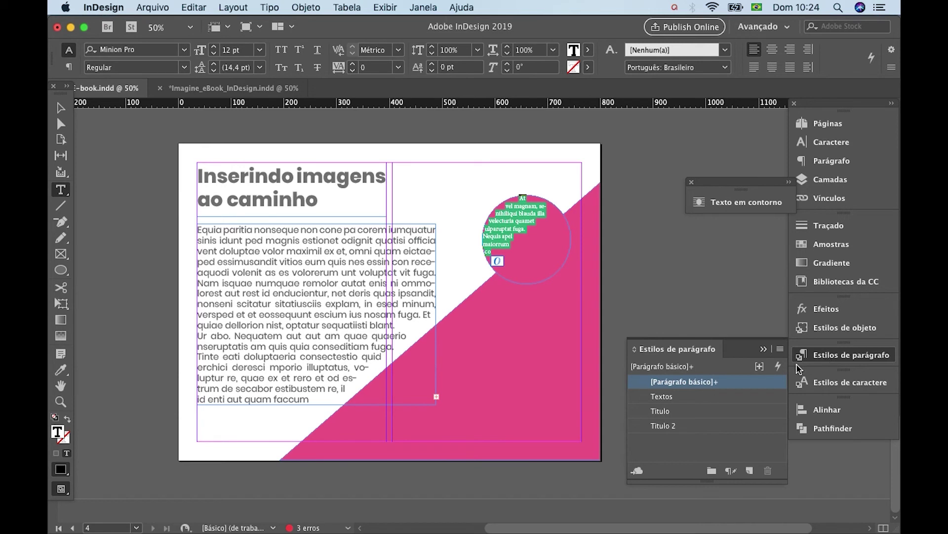
click(697, 397)
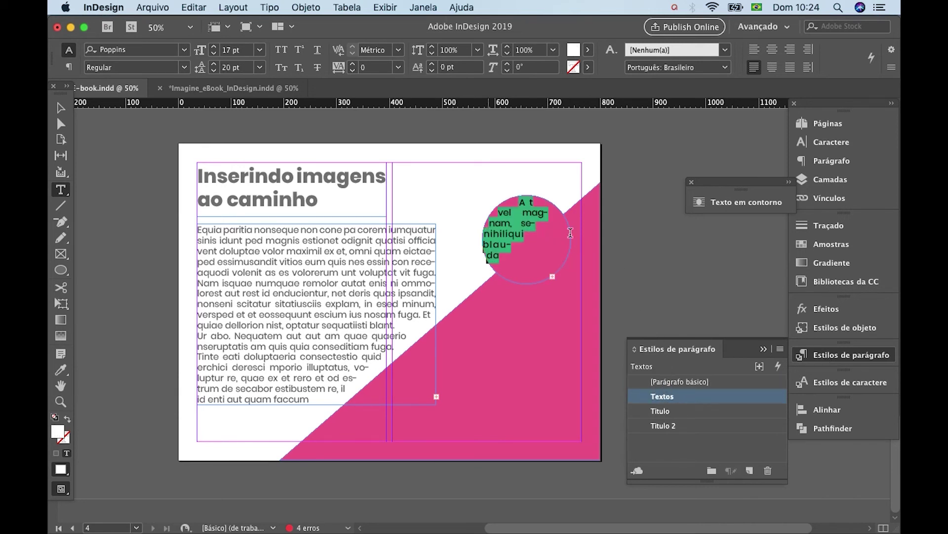
Step: Set the circle's text frame options to ignore text wrap
click(61, 108)
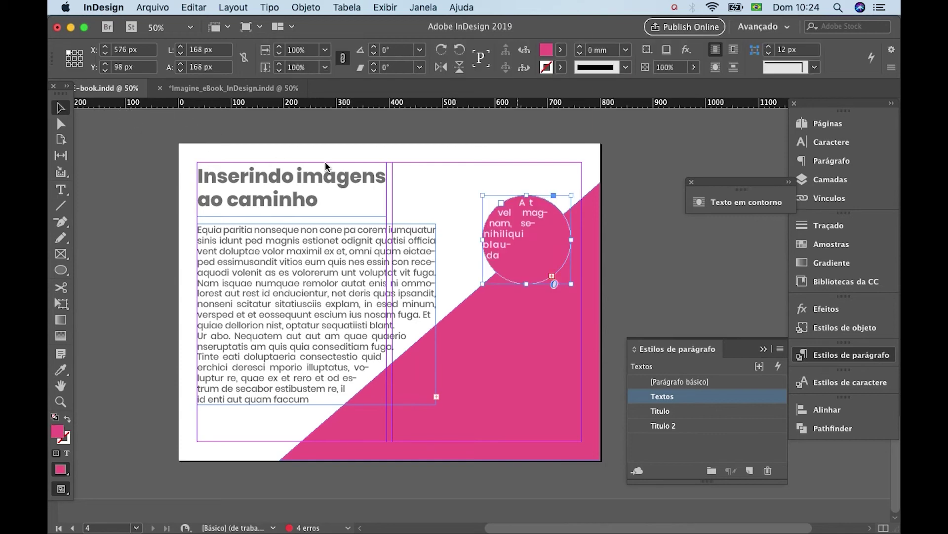
right_click(514, 233)
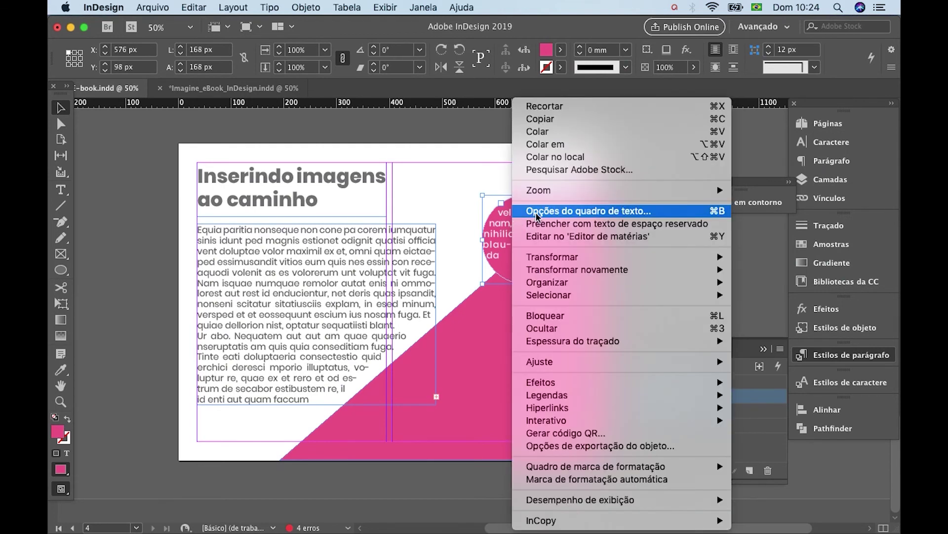
click(537, 216)
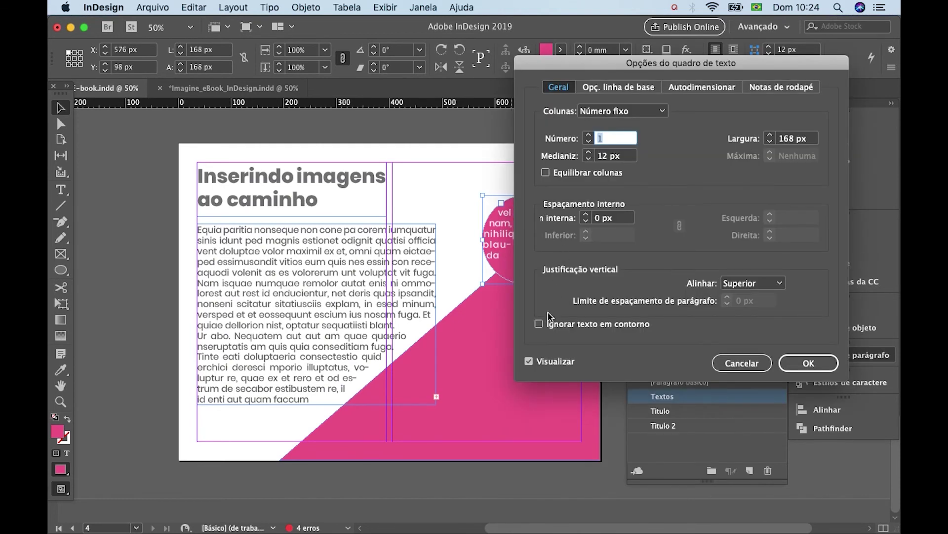
click(539, 324)
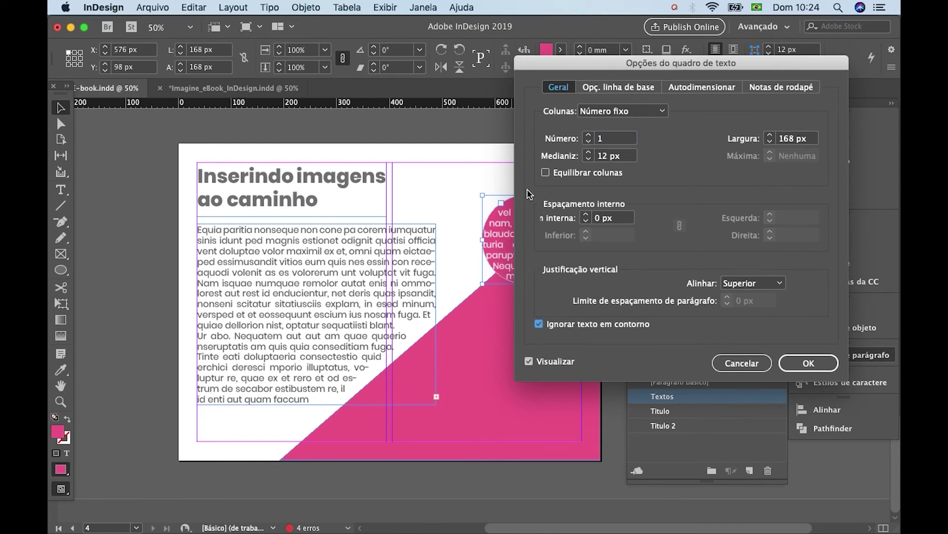
drag(626, 68, 678, 76)
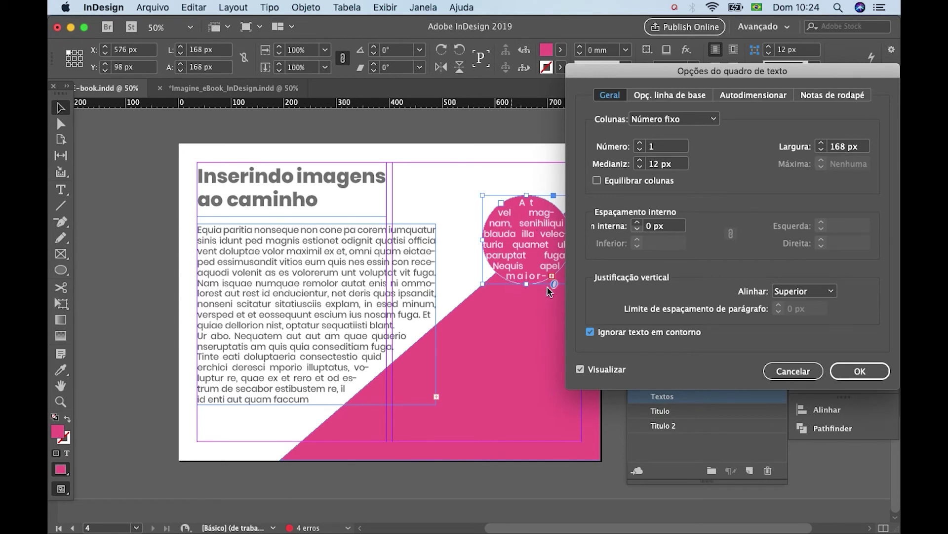
Step: Set the circle text frame's inset spacing to 15 px and apply the frame options
click(637, 223)
click(637, 223)
click(637, 223)
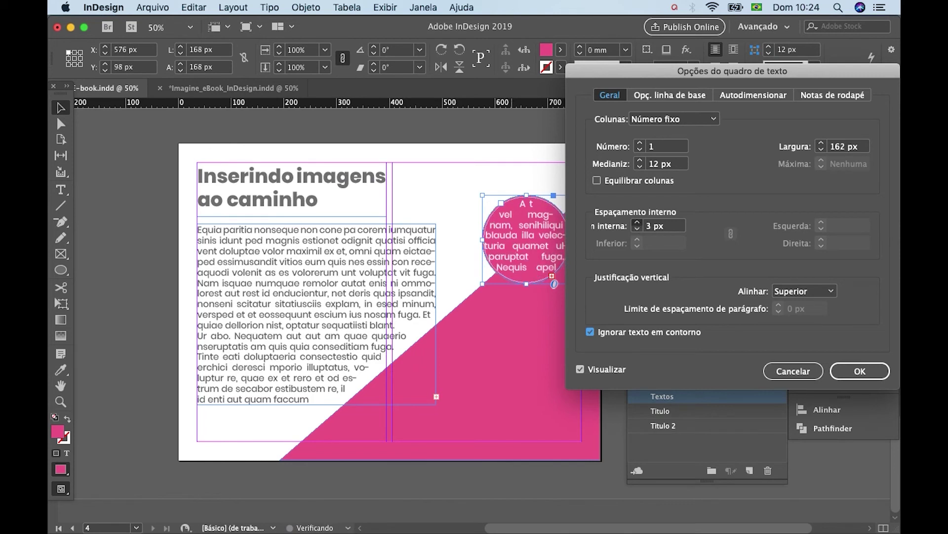
click(637, 223)
click(637, 223)
click(637, 223)
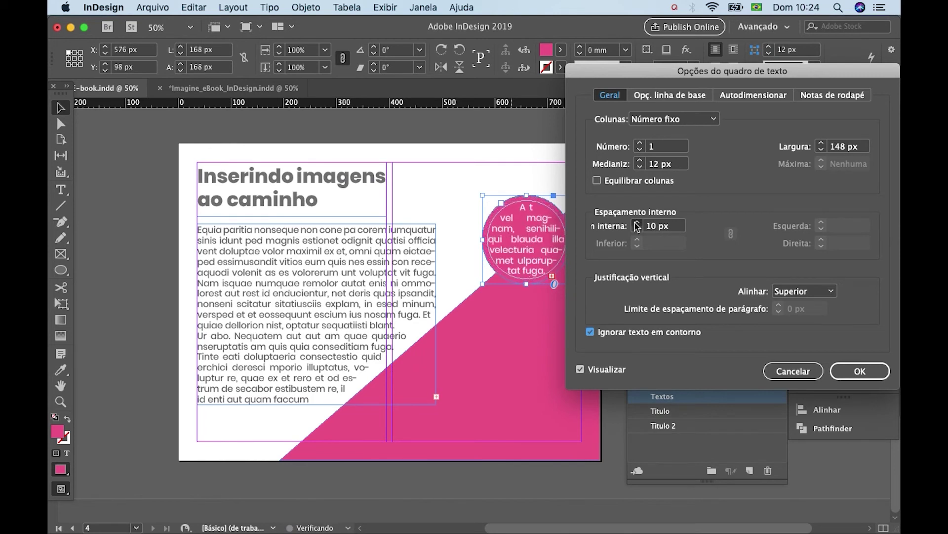
click(637, 223)
click(637, 223)
click(637, 223)
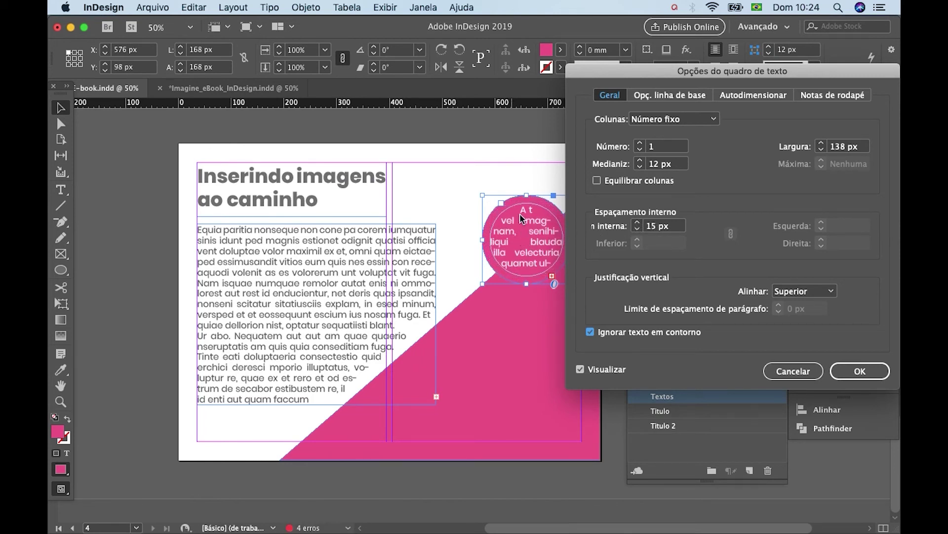
click(847, 375)
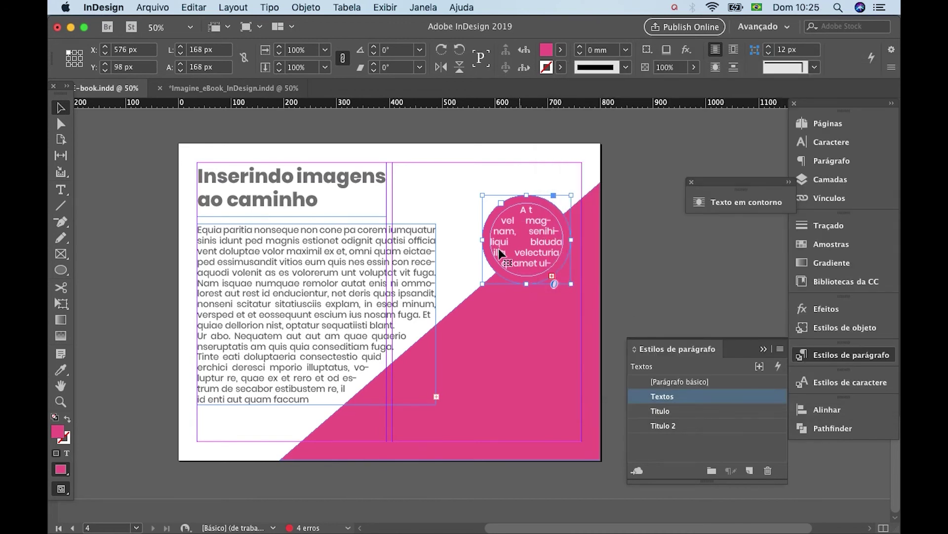
Step: Centre the text inside the pink circle and set its font style to Bold
click(829, 165)
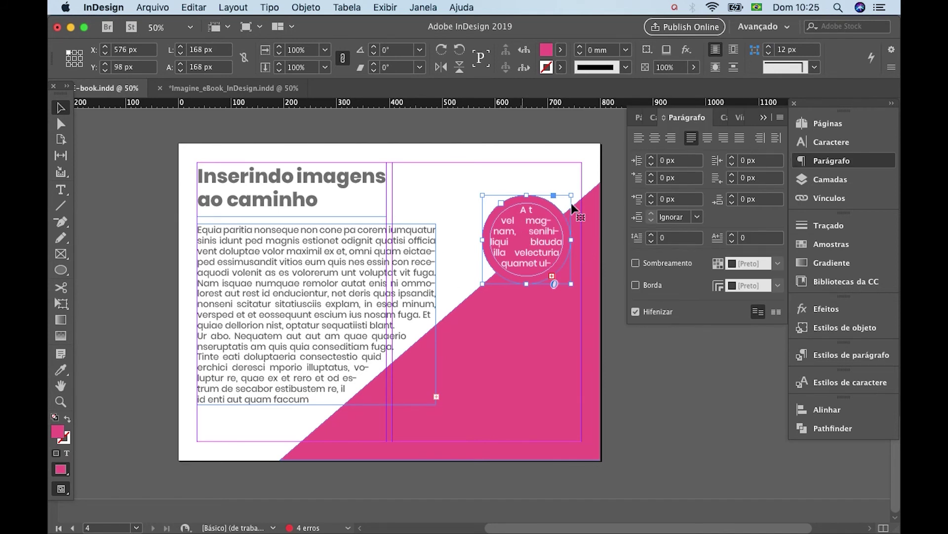
click(655, 139)
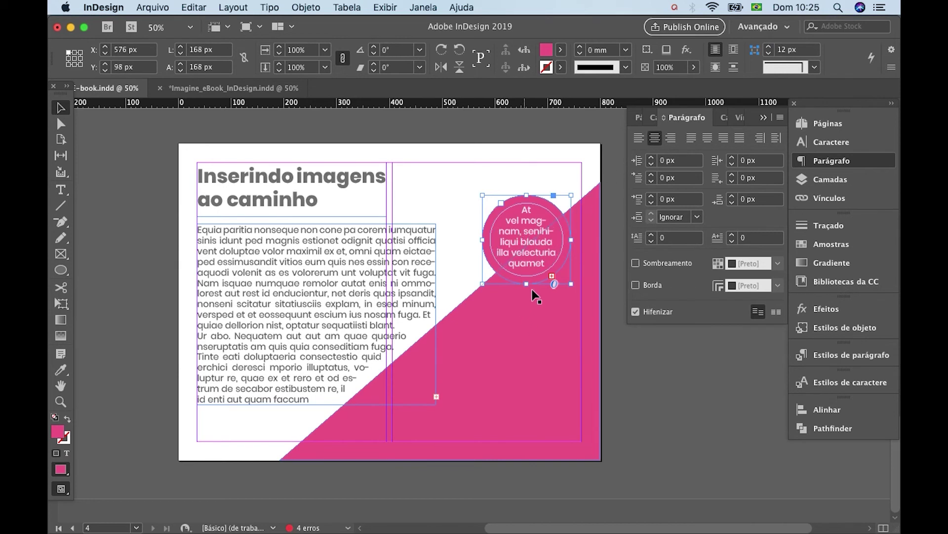
double_click(546, 253)
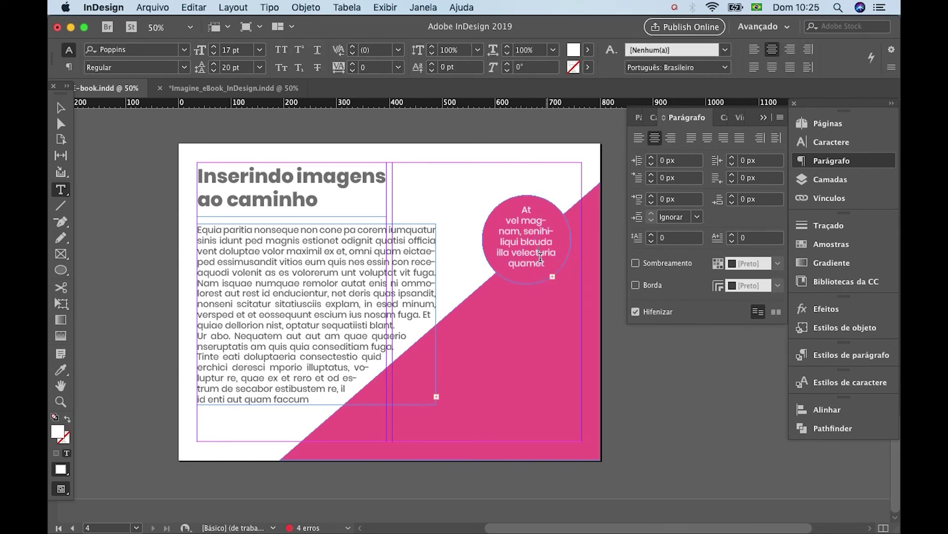
key(super+a)
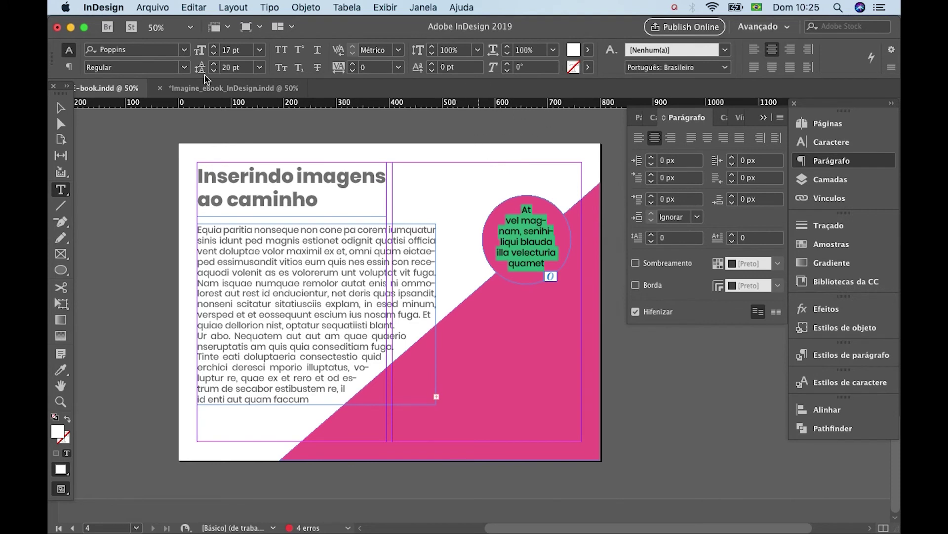
click(183, 68)
click(178, 106)
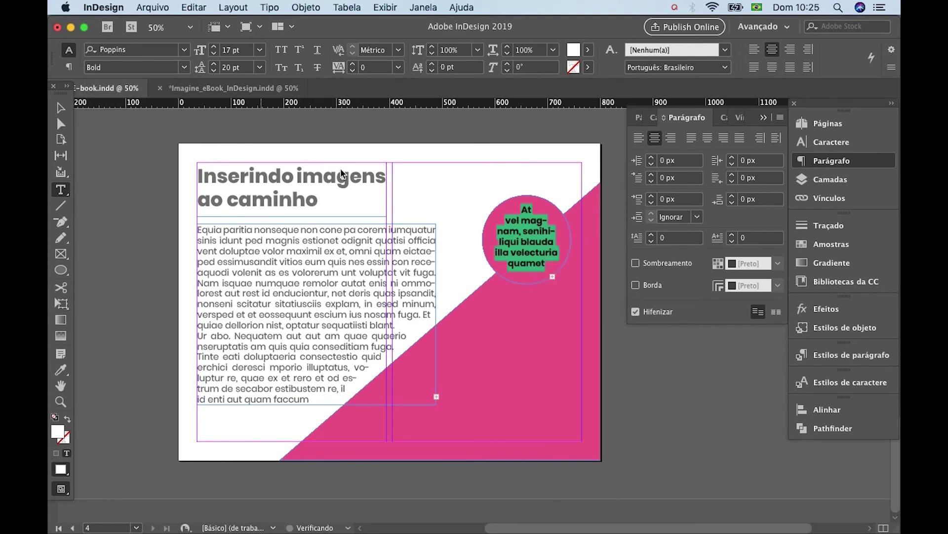
click(519, 227)
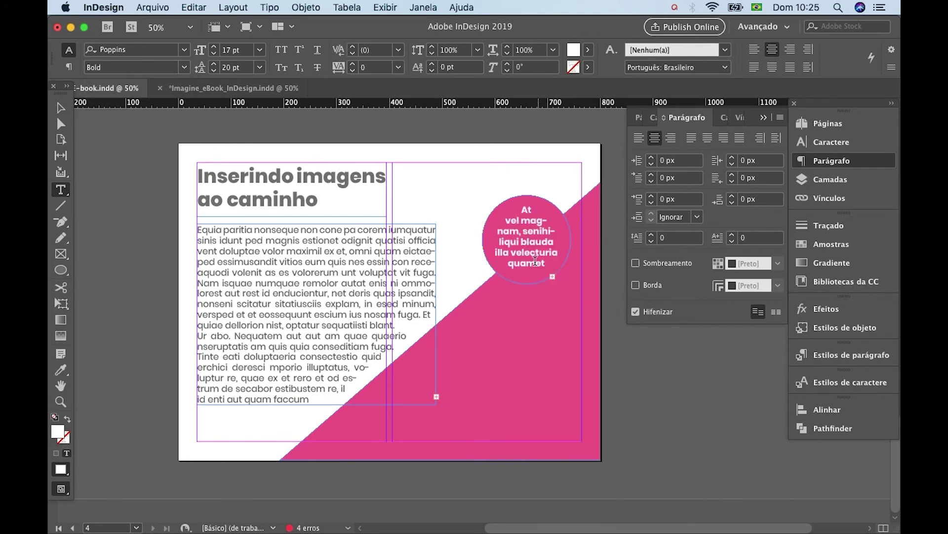
Step: Turn off hyphenation for the circle's text and enlarge the circle to about 178 by 184 px
key(super+a)
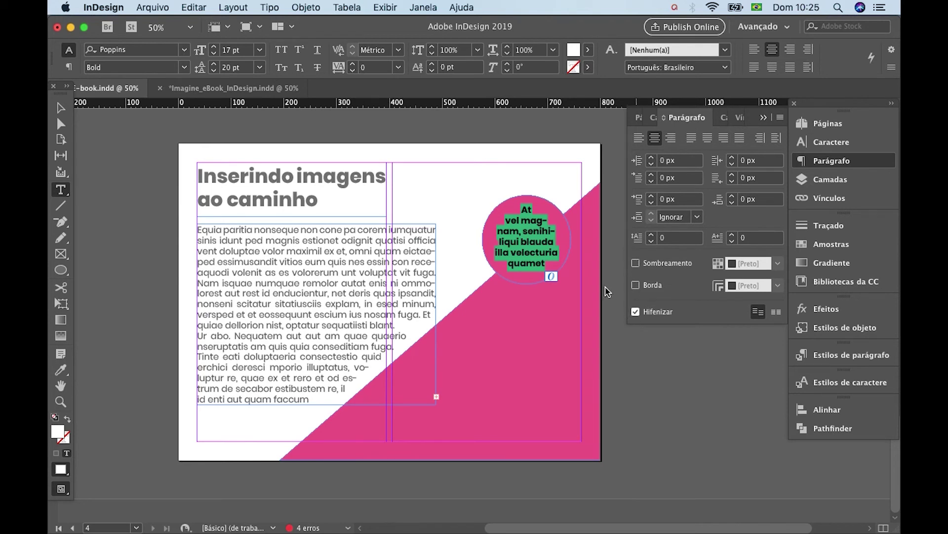
click(529, 230)
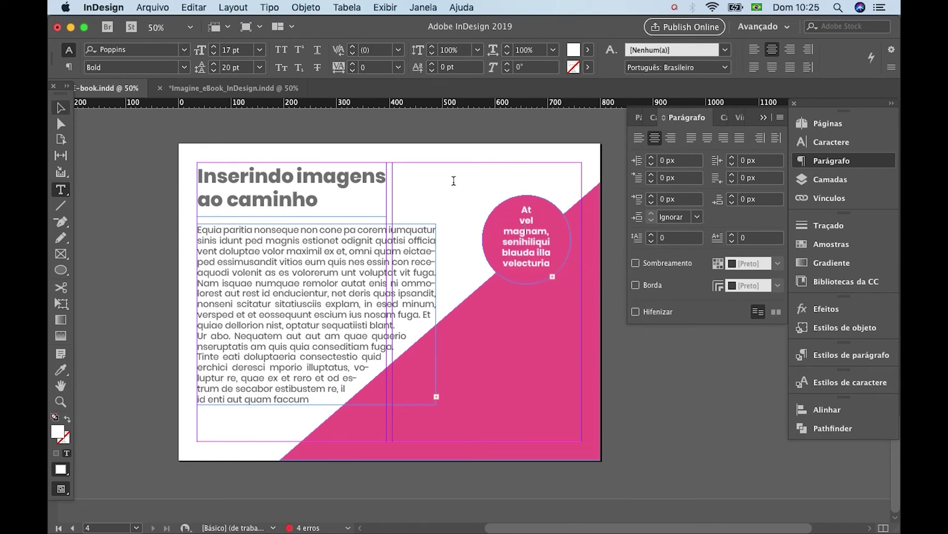
click(61, 108)
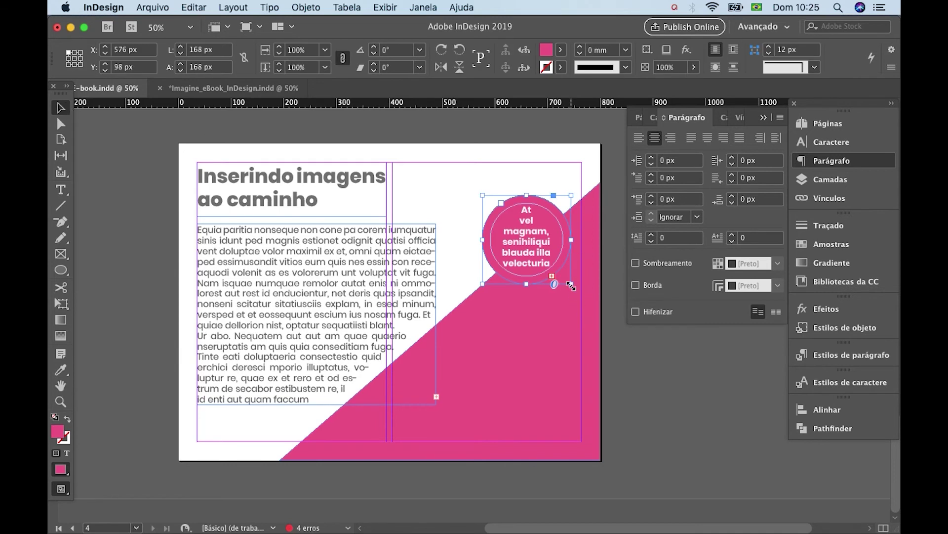
drag(574, 292, 577, 296)
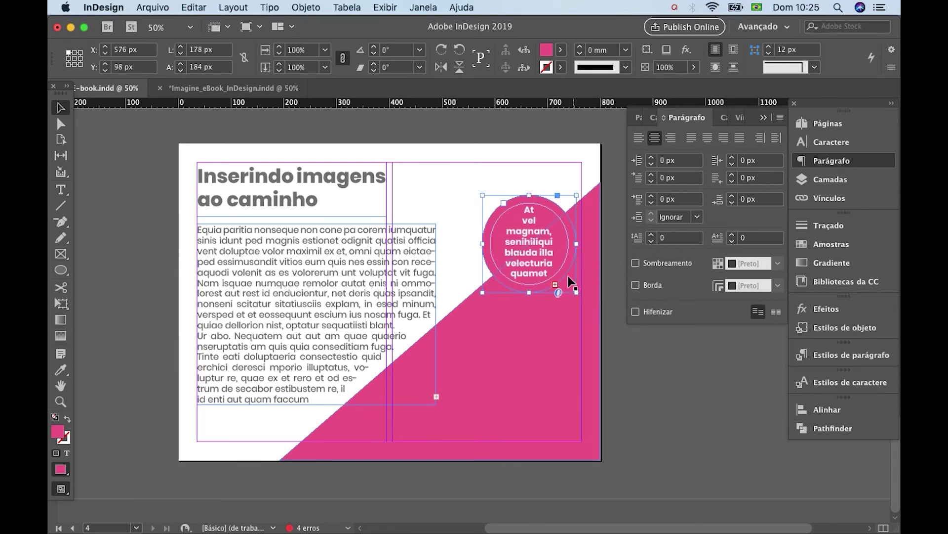
Step: Delete "blauda illa velecturia quamet" from the circle's text and set the words that follow "senihiliqui" to Bold
double_click(520, 251)
drag(503, 251, 537, 264)
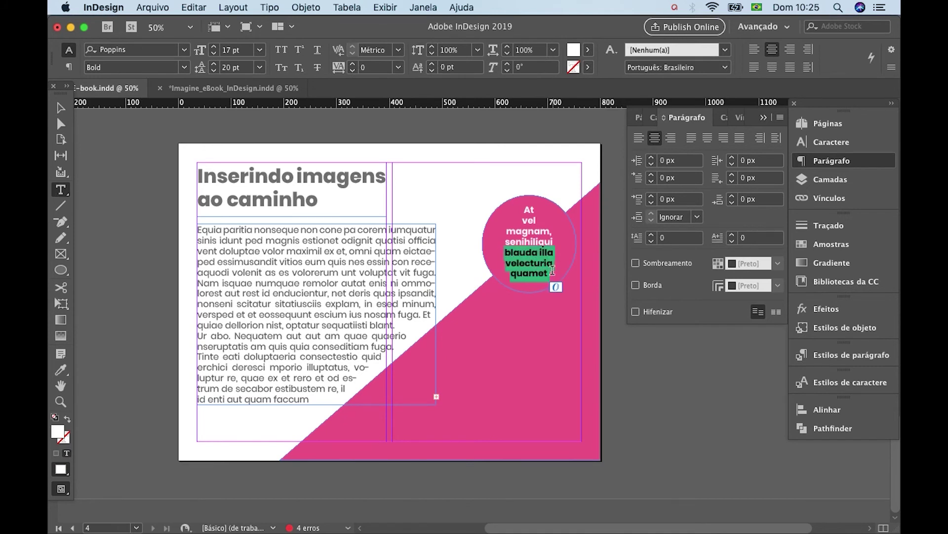
text(ulparuptat fuga. Nequis apel maiorrum)
triple_click(495, 252)
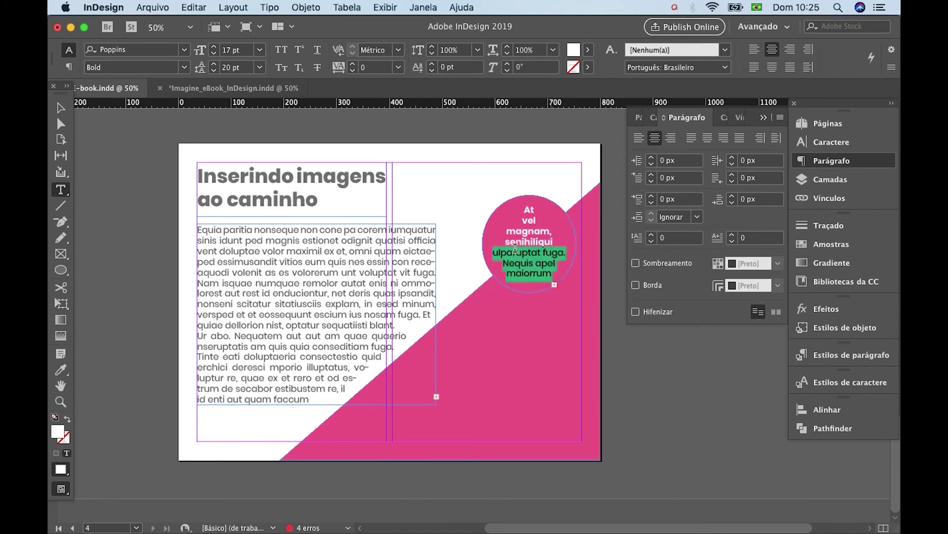
click(184, 68)
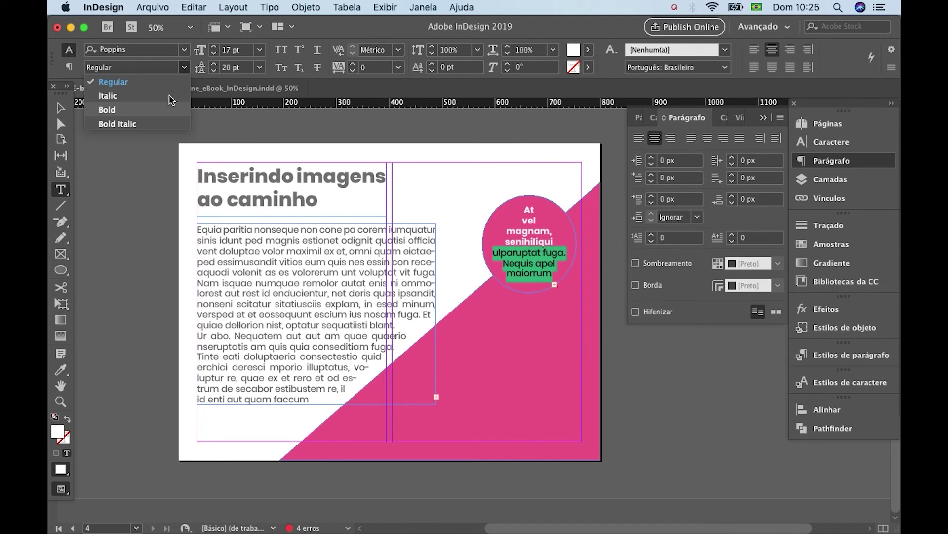
click(171, 106)
click(525, 236)
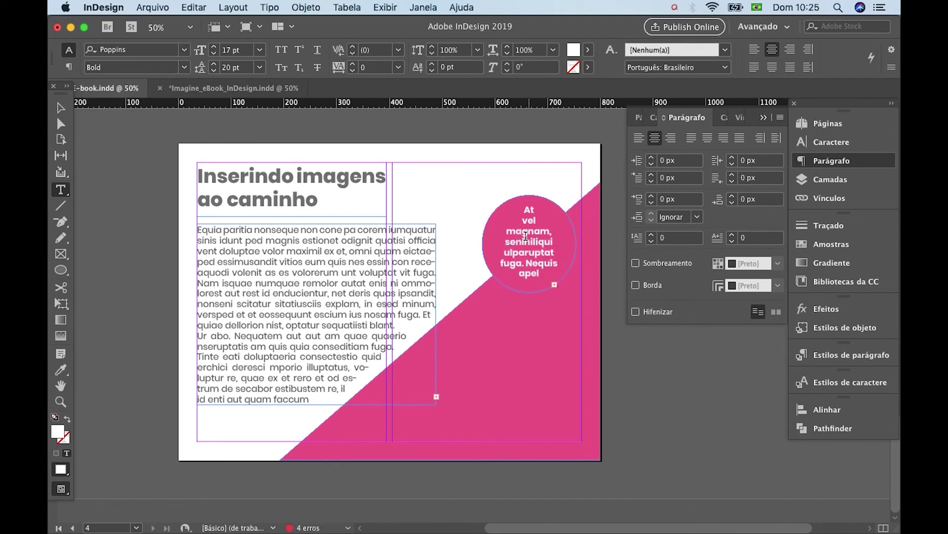
Step: Shorten the circle's text to "At vel magnam, maiorrum" by deleting the surplus words
triple_click(507, 242)
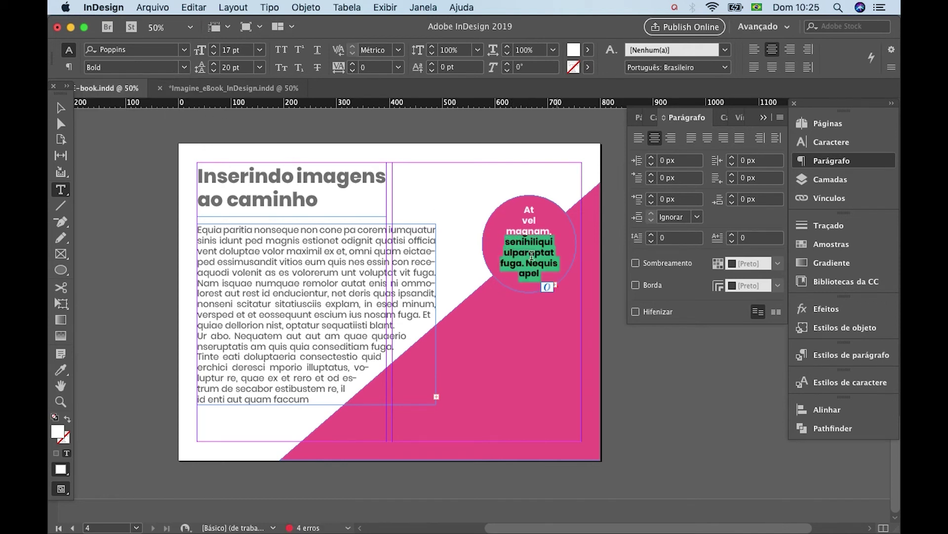
text(maiorrum co)
double_click(558, 242)
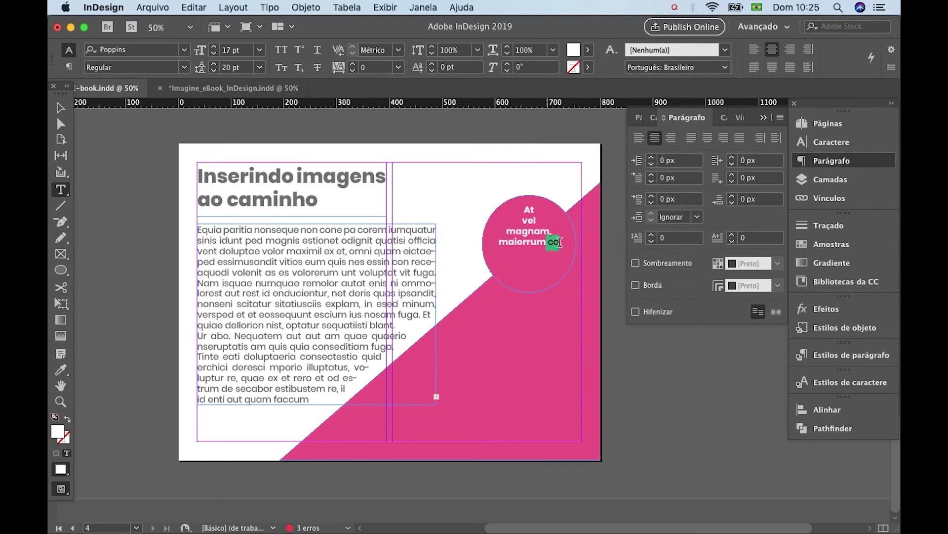
key(BackSpace)
Step: Set all the circle's text to a 27 pt font size with 25 pt leading
key(super+a)
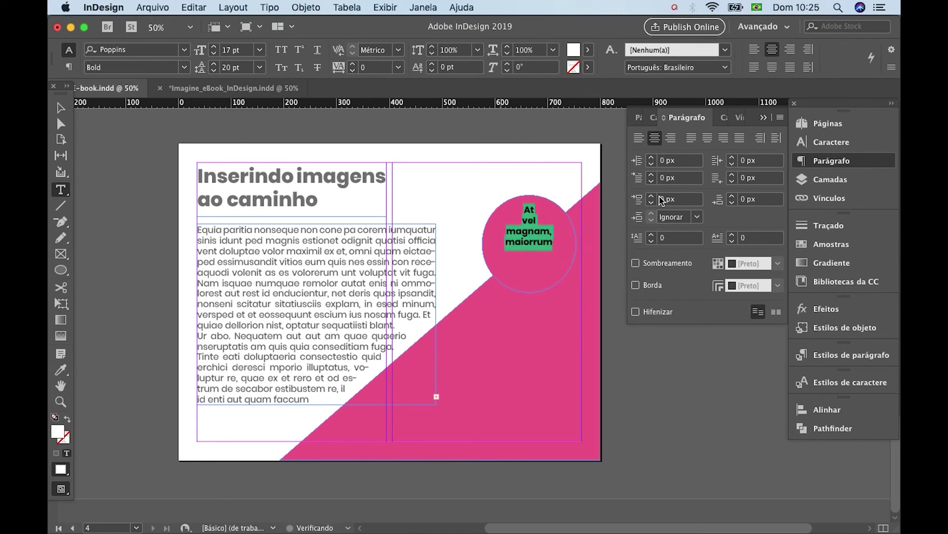
click(653, 117)
click(651, 174)
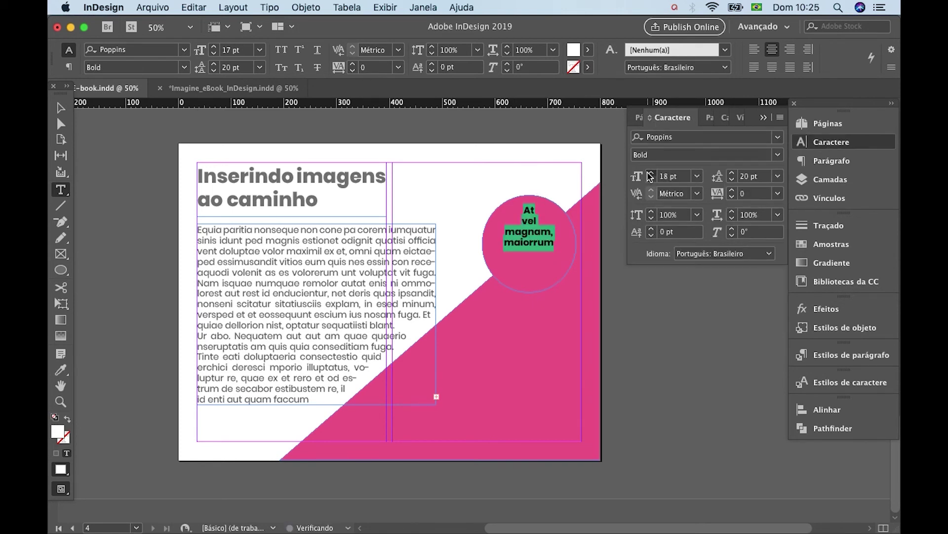
click(650, 174)
click(651, 174)
click(650, 174)
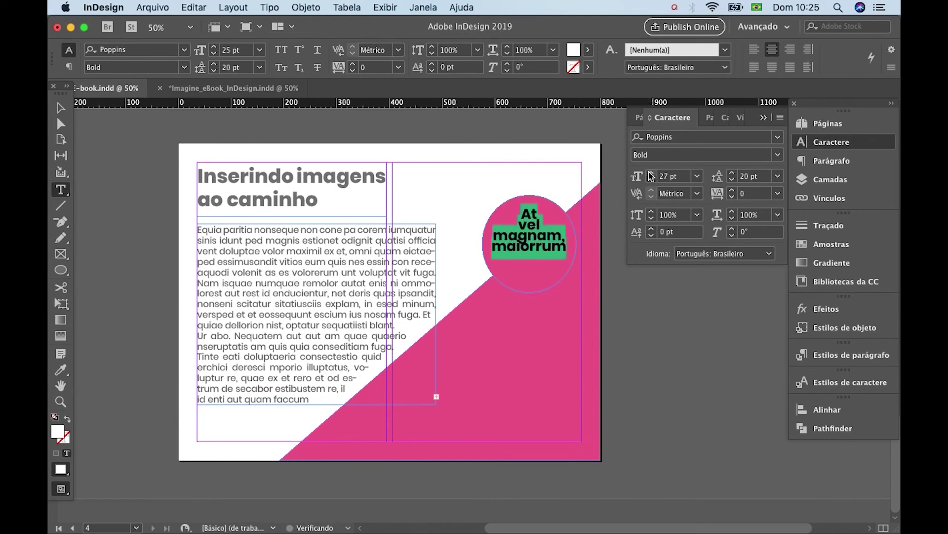
click(732, 172)
click(732, 172)
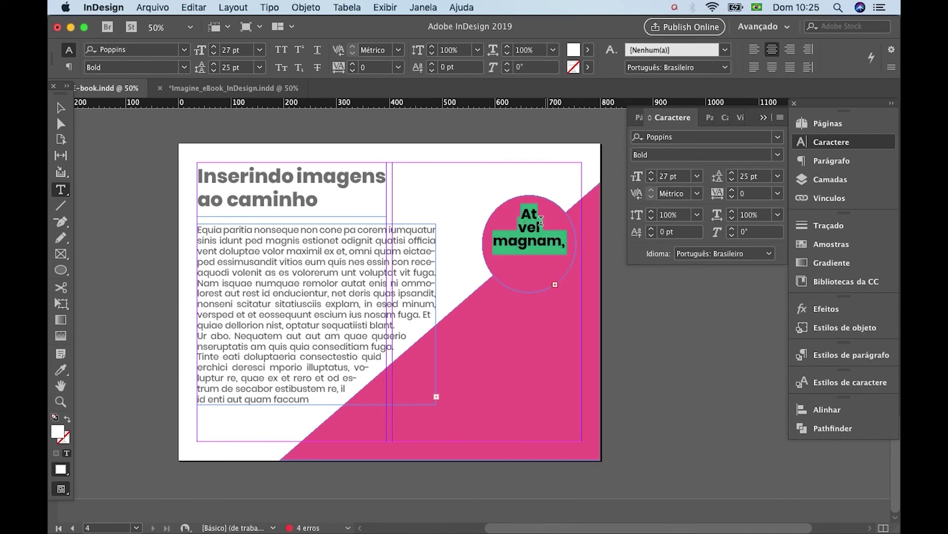
Step: Try a 31 pt font size on the circle's text and reduce it to 20 pt
click(524, 225)
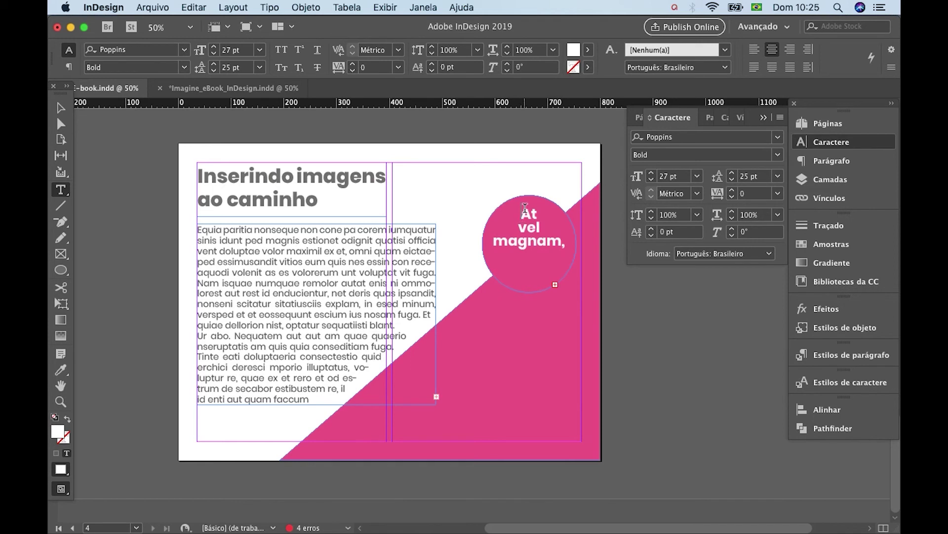
key(super+a)
click(652, 174)
click(651, 173)
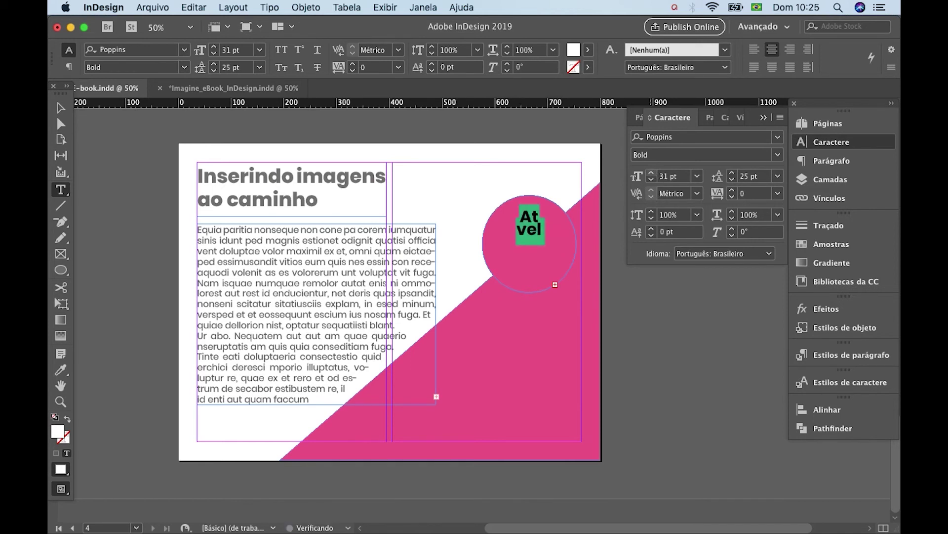
click(652, 174)
click(652, 181)
click(652, 181)
click(651, 182)
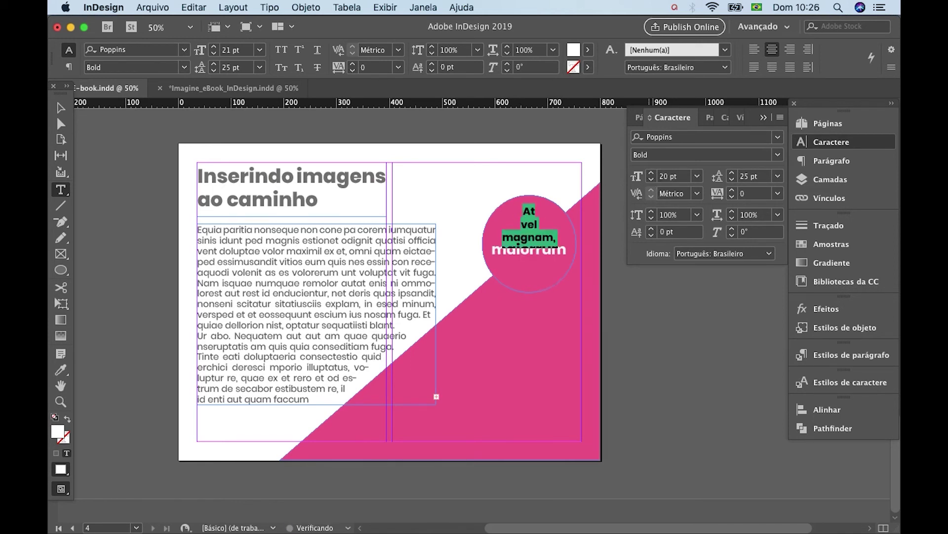
Step: Select all the circle's text and choose a uniform font size of 14 pt
click(537, 224)
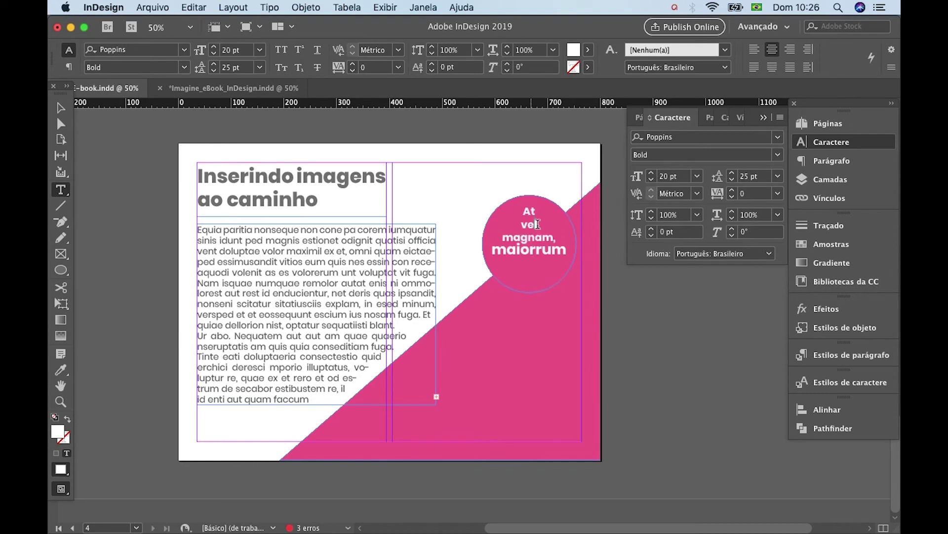
key(super+a)
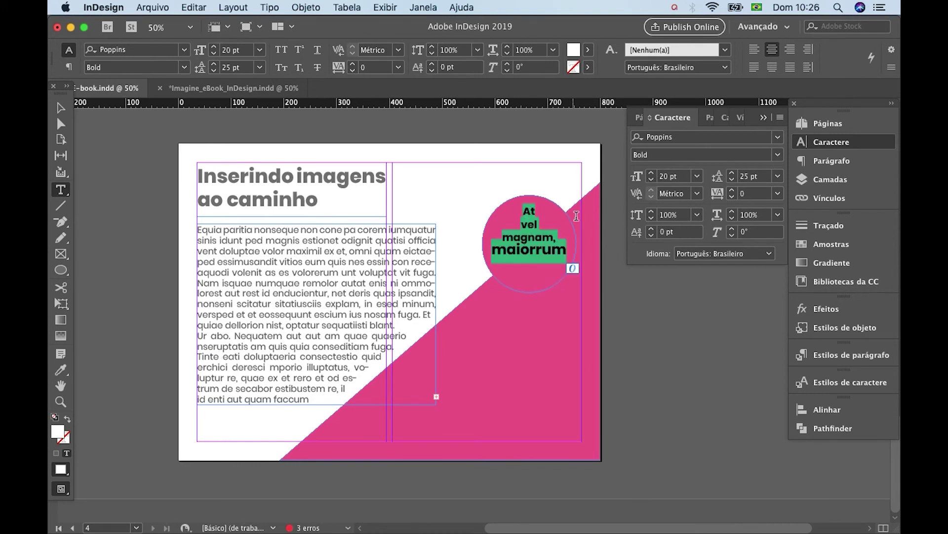
click(697, 177)
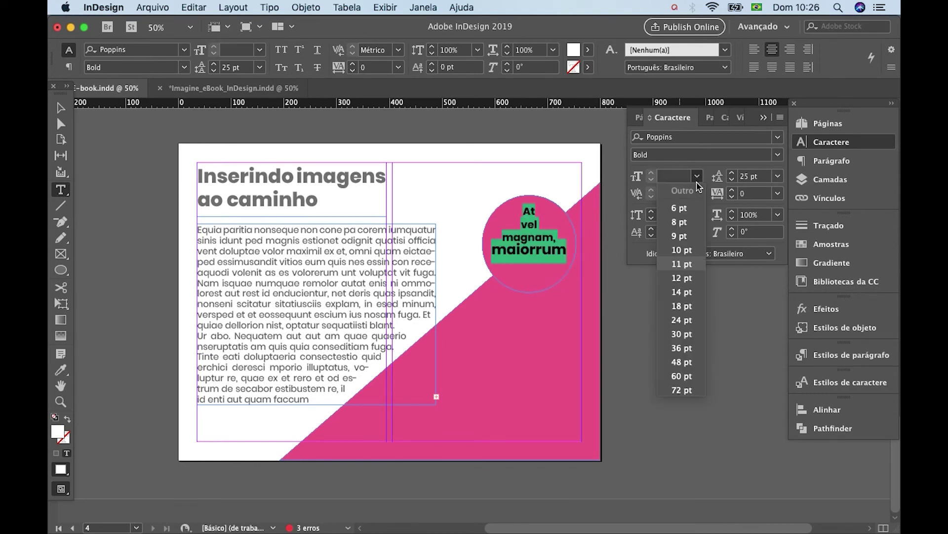
click(680, 296)
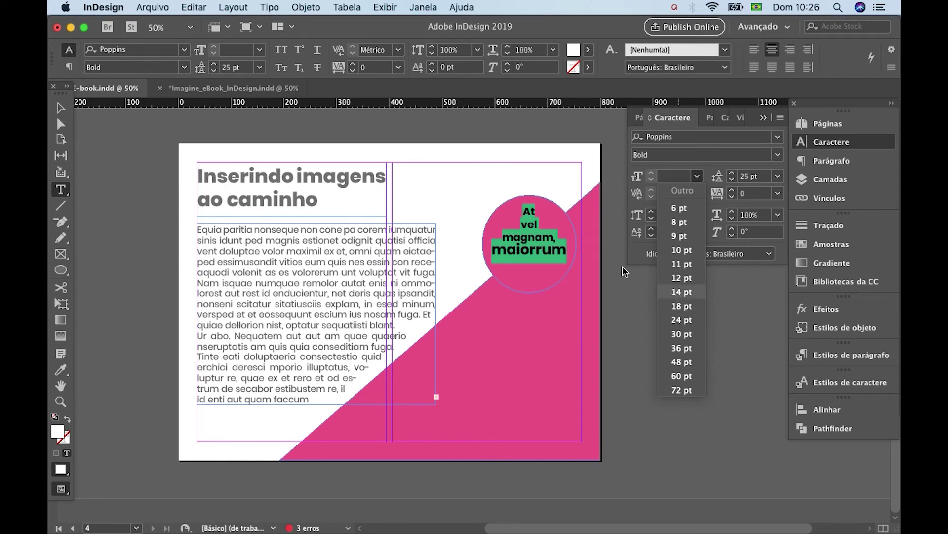
click(546, 239)
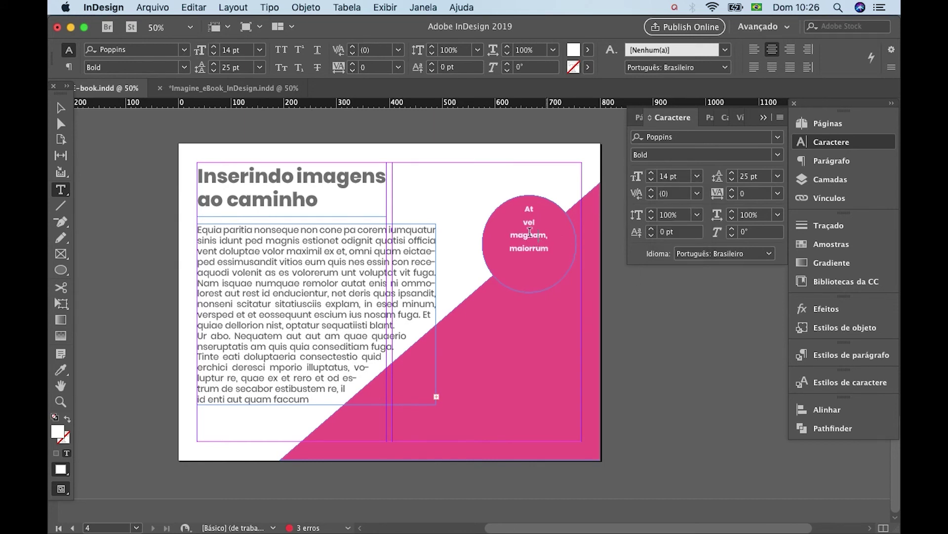
Step: Increase the font size of all the circle's text to 28 pt and finish editing the text
key(super+a)
click(651, 174)
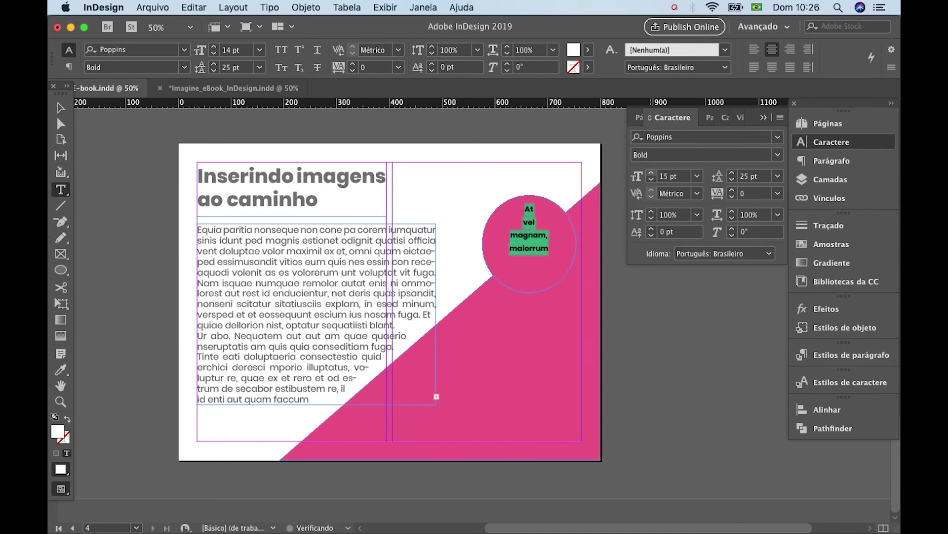
key(super+shift+period)
key(super+shift+period)
key(super+shift+period)
key(super+shift+period)
key(super+shift+period)
key(super+shift+period)
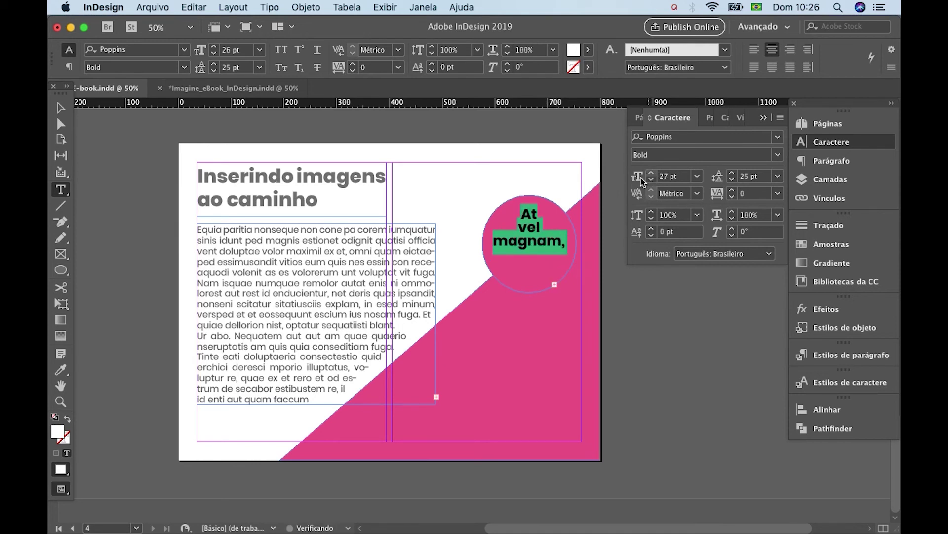
key(super+shift+period)
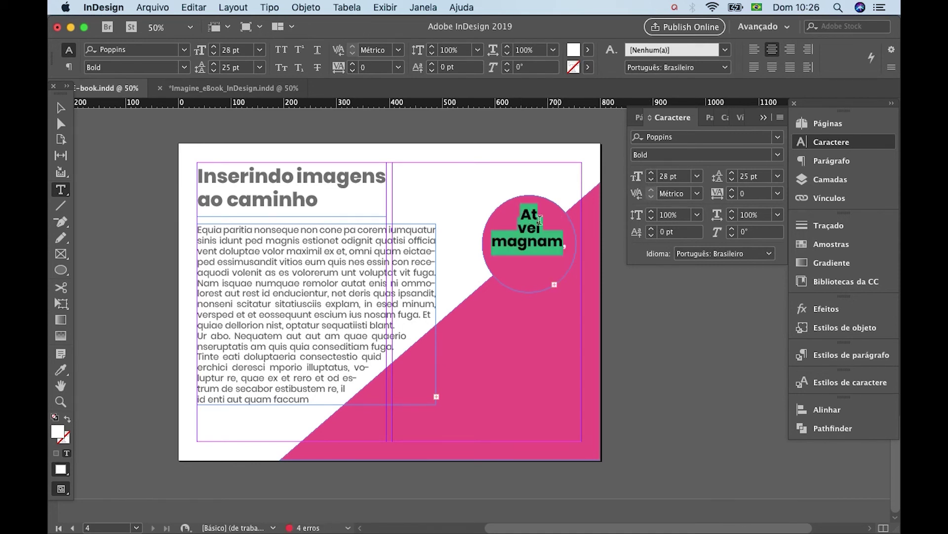
key(Escape)
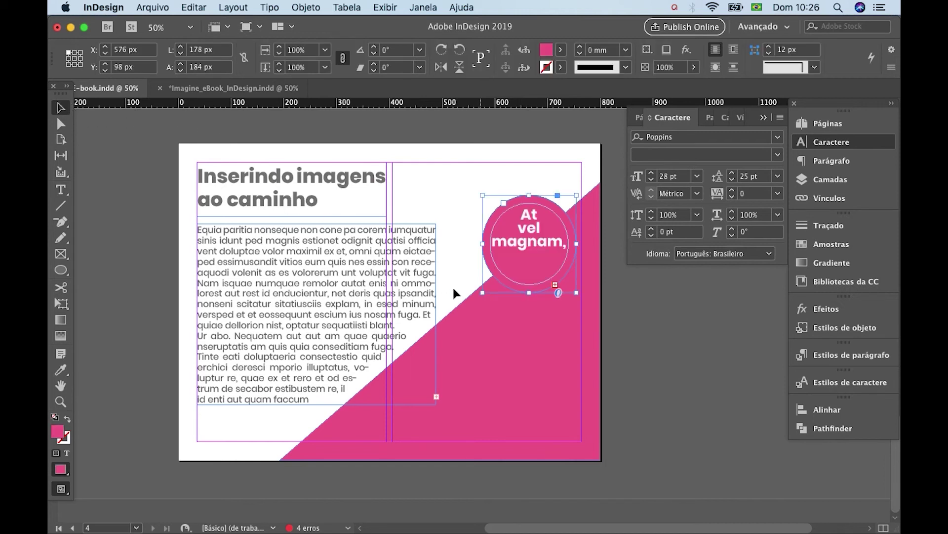
Step: Fill the large pink triangle with a linear pink-to-blue gradient and deselect it
click(478, 318)
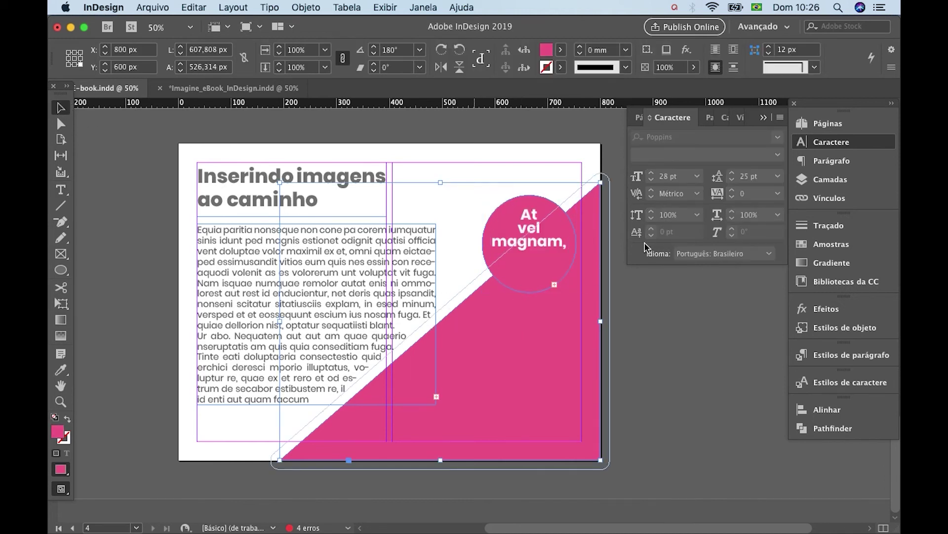
click(809, 263)
click(704, 317)
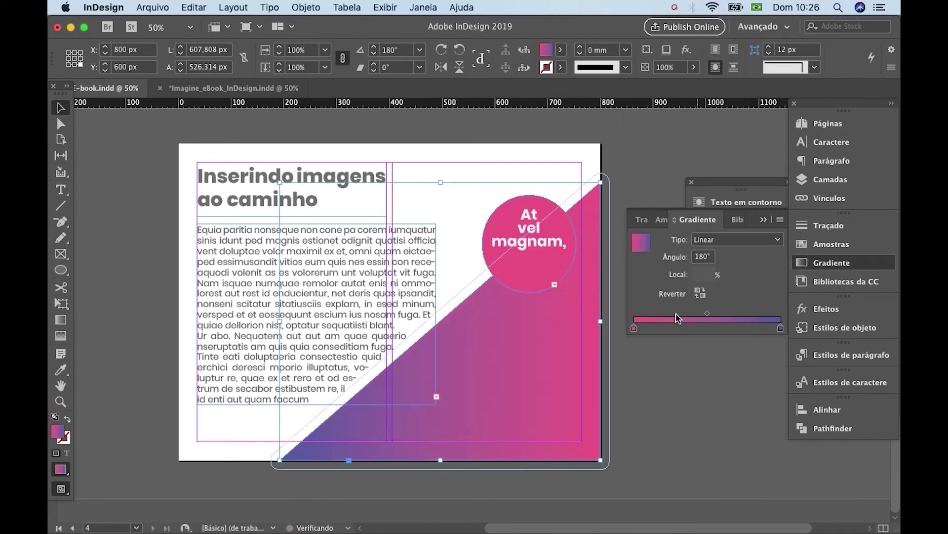
click(628, 370)
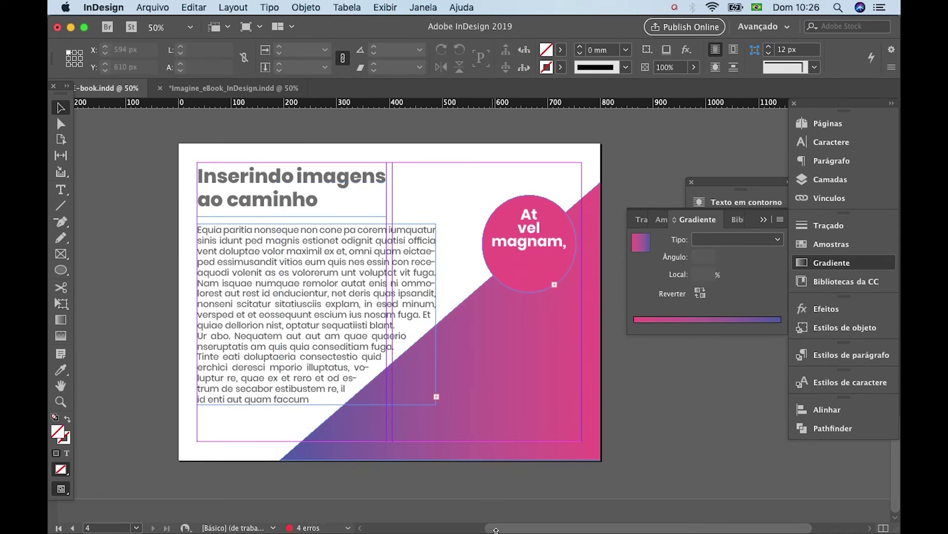
Step: Paste the copied desk, lamp and computer illustration onto page 4 and position it over the gradient triangle
key(super+Tab)
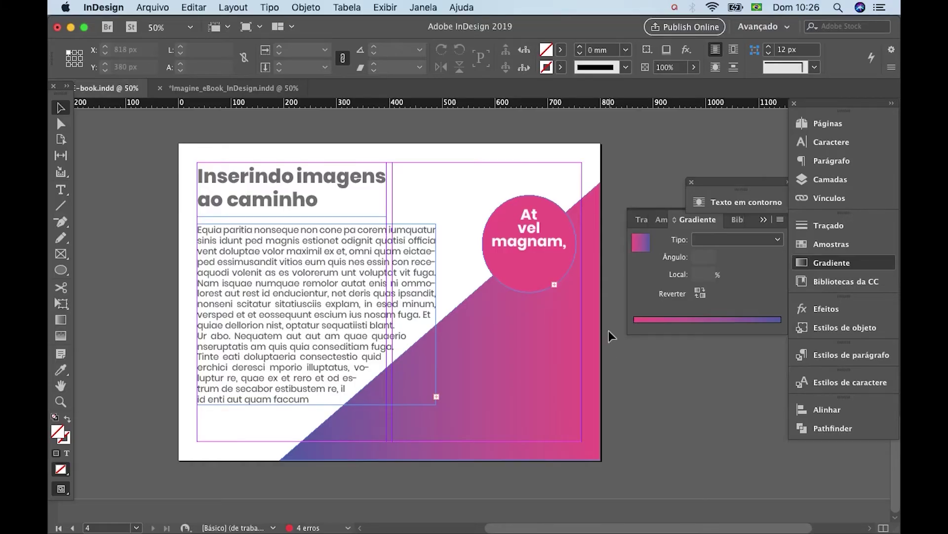
key(super+v)
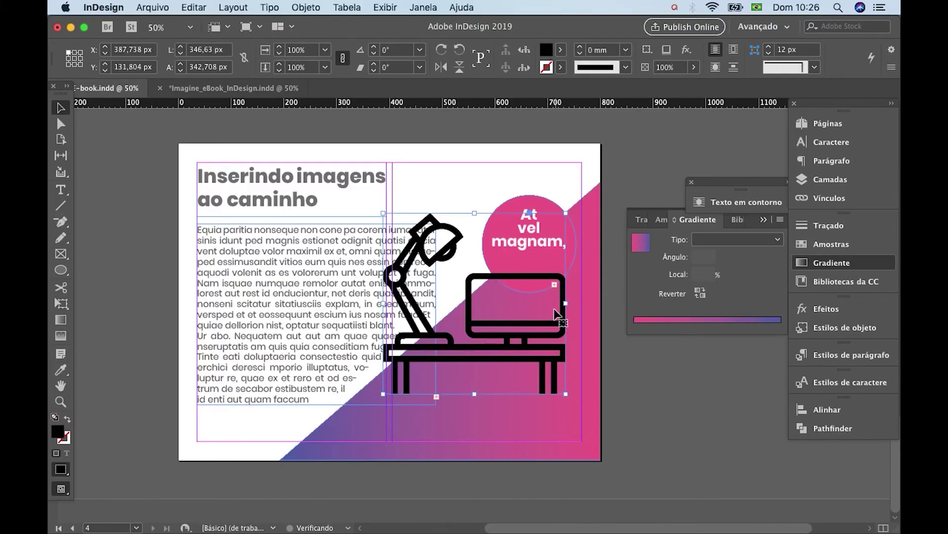
drag(485, 286, 488, 312)
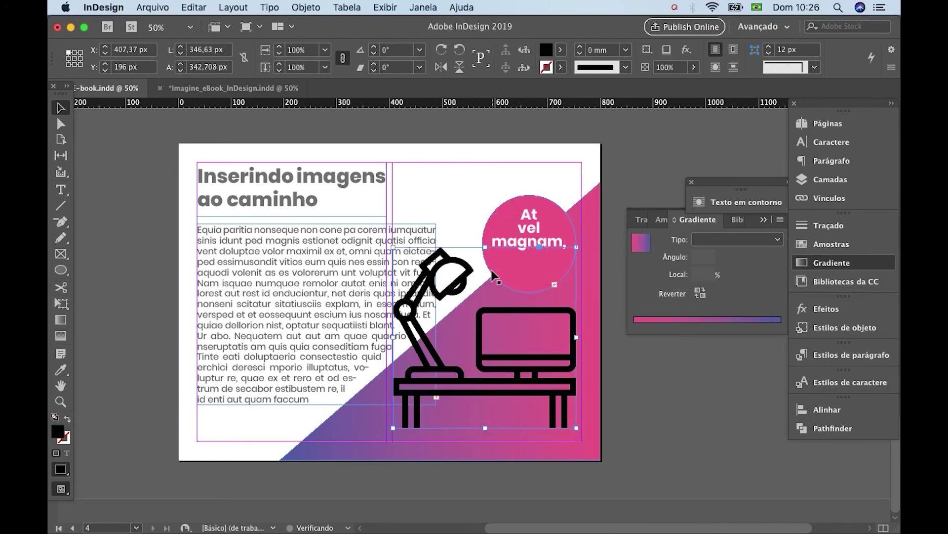
Step: Fill the desk illustration with white and shrink it to about 276 px wide at the bottom of the gradient triangle
double_click(58, 434)
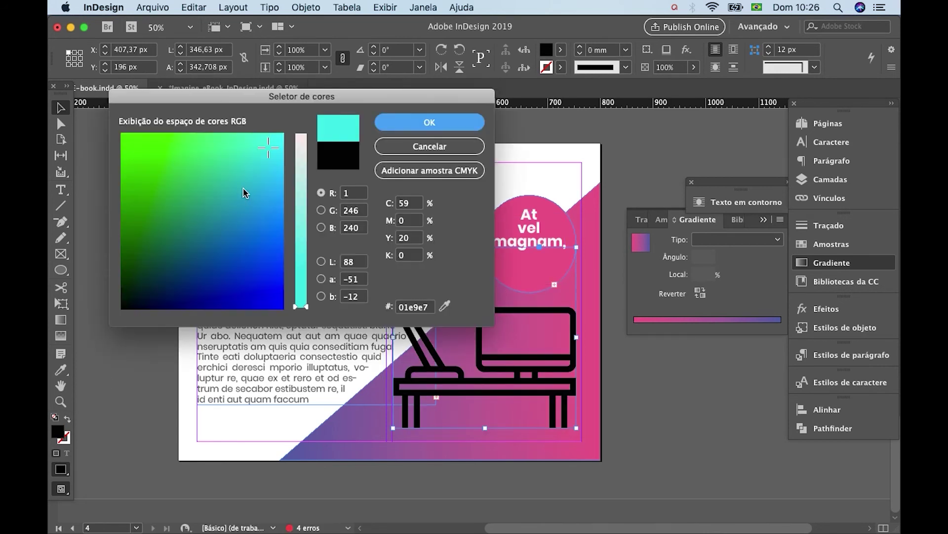
click(301, 132)
click(420, 122)
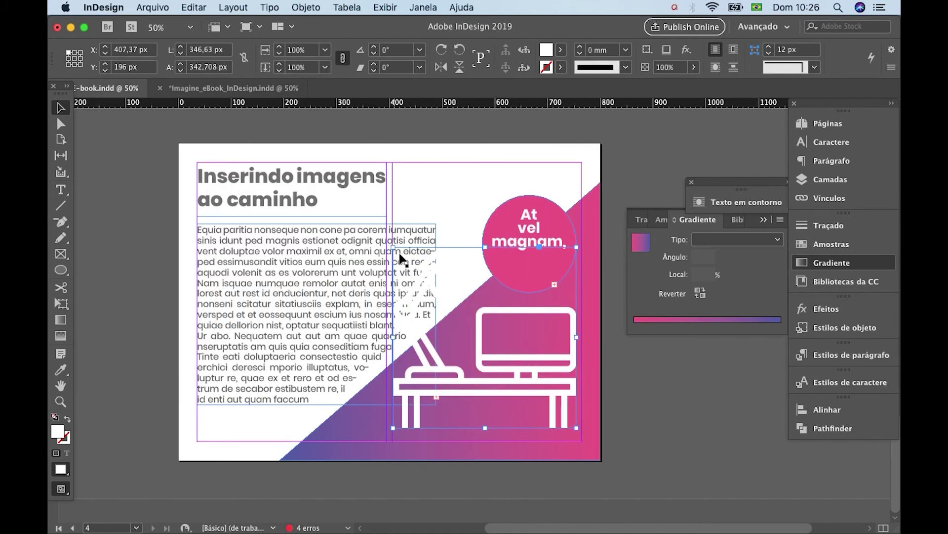
drag(406, 258, 431, 284)
drag(514, 352, 511, 383)
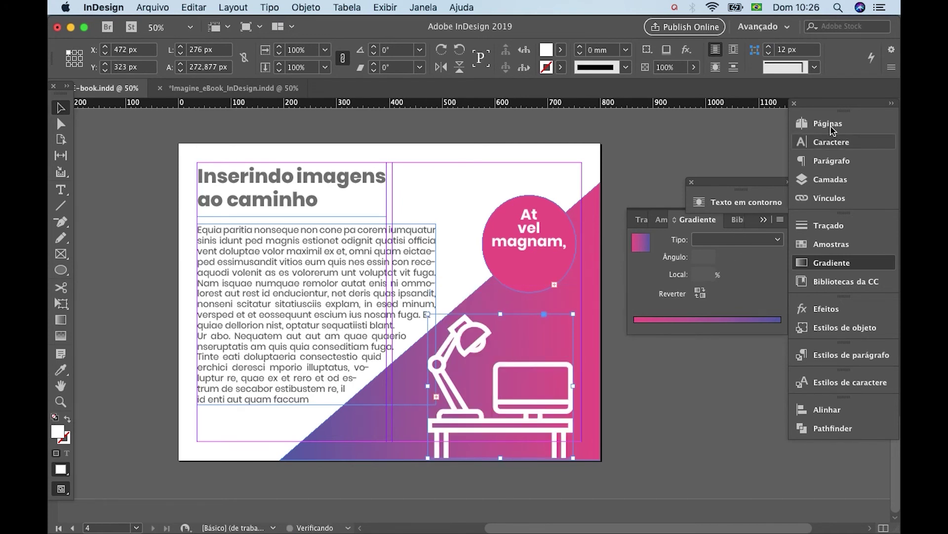
Step: Check the document's list of linked images, and leave everything on page 4 deselected
click(826, 200)
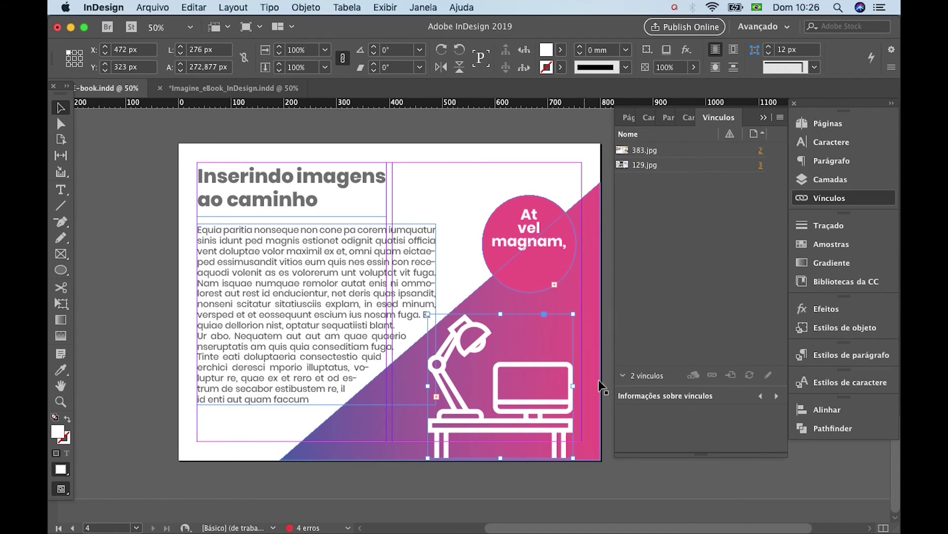
click(635, 470)
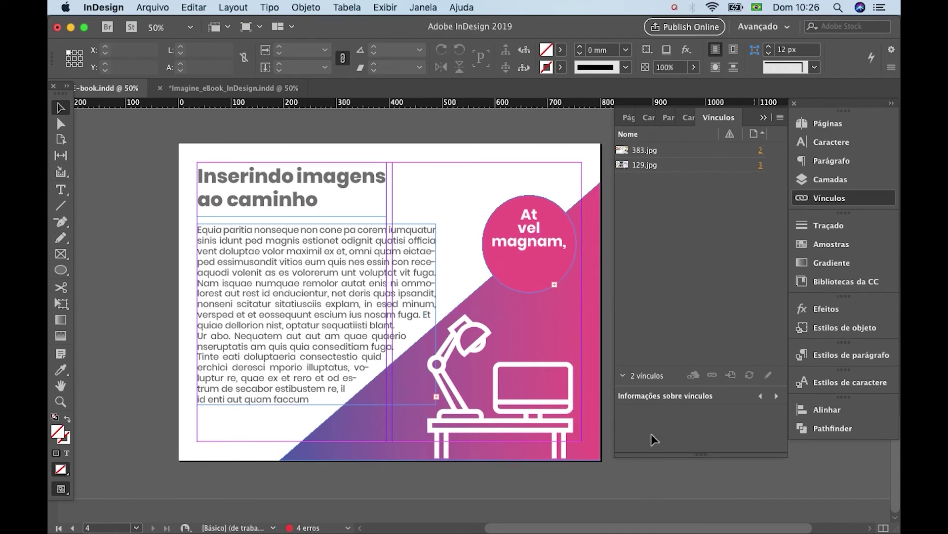
click(763, 119)
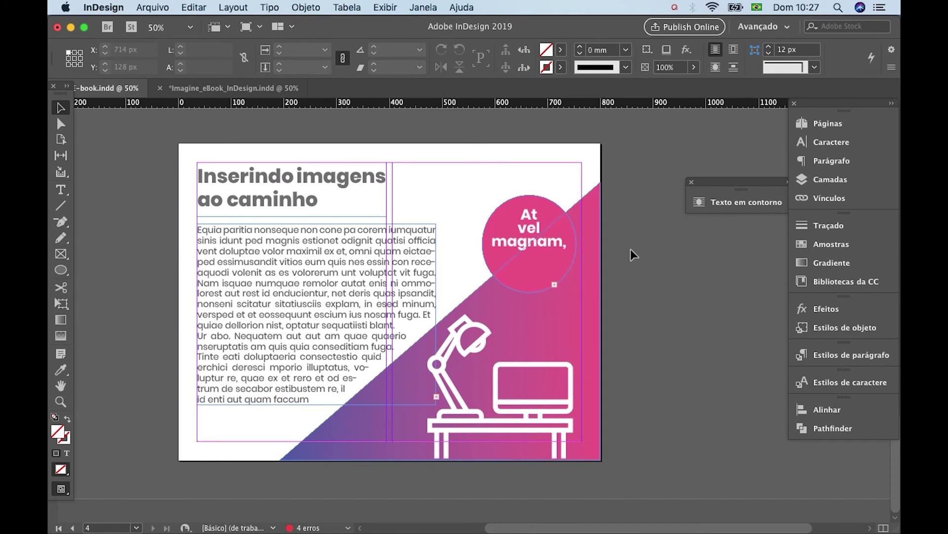
click(537, 247)
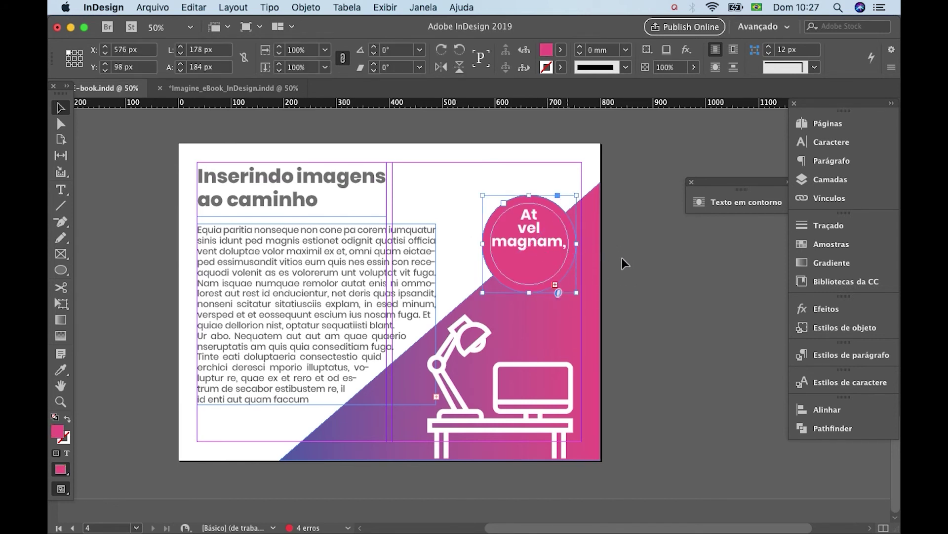
click(650, 249)
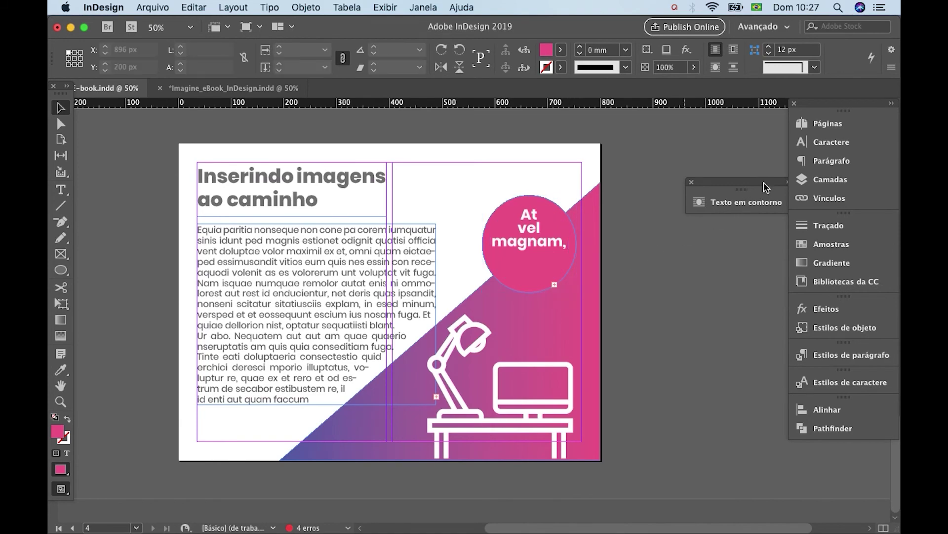
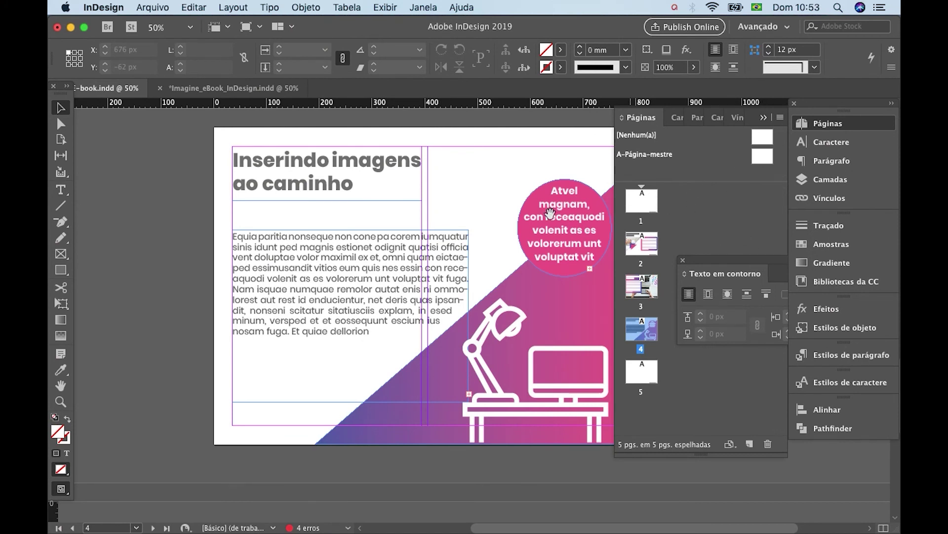
Step: Go to page 1 and draw an 800 x 600 px rectangle covering the whole page
drag(550, 214, 492, 219)
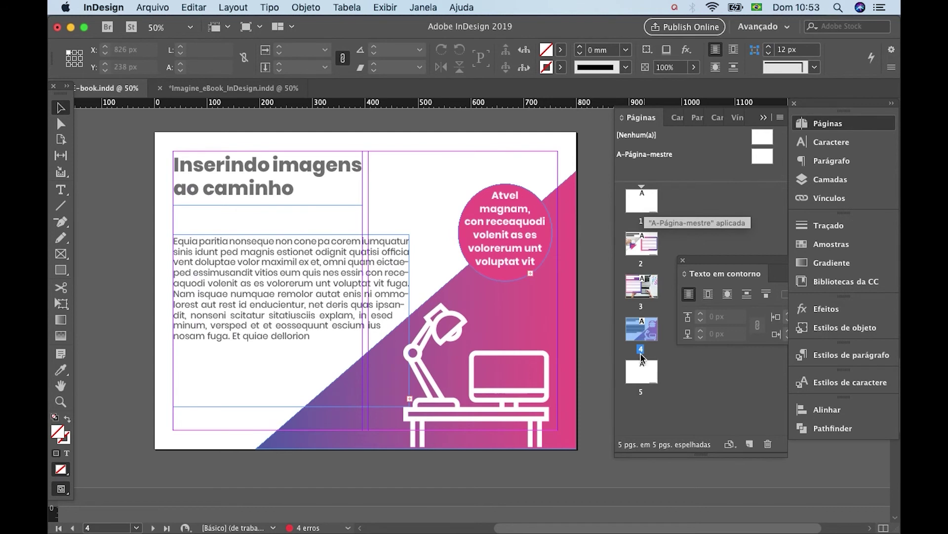
double_click(642, 202)
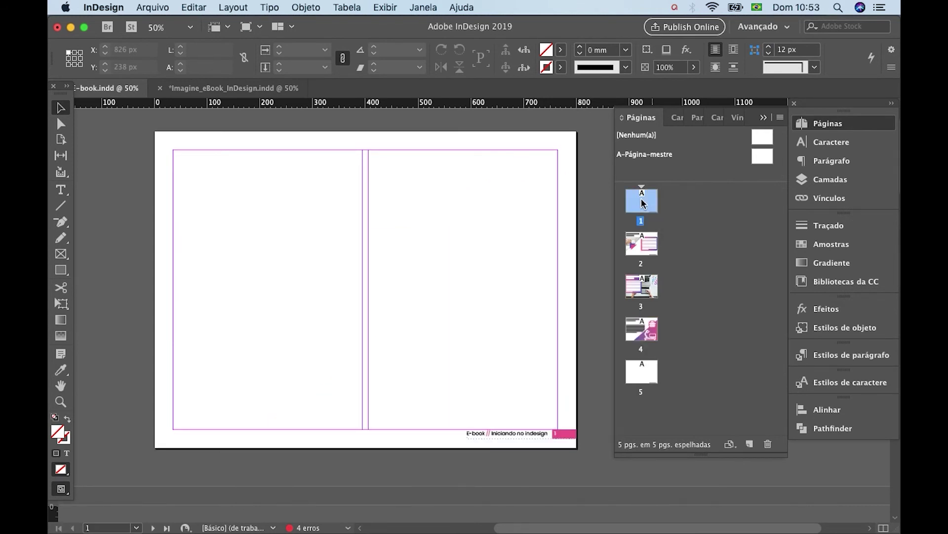
double_click(644, 328)
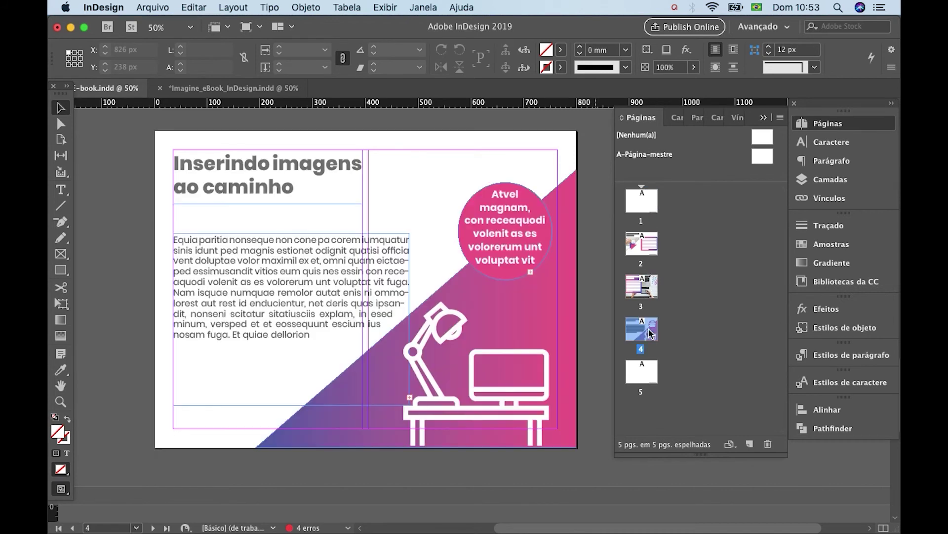
double_click(642, 203)
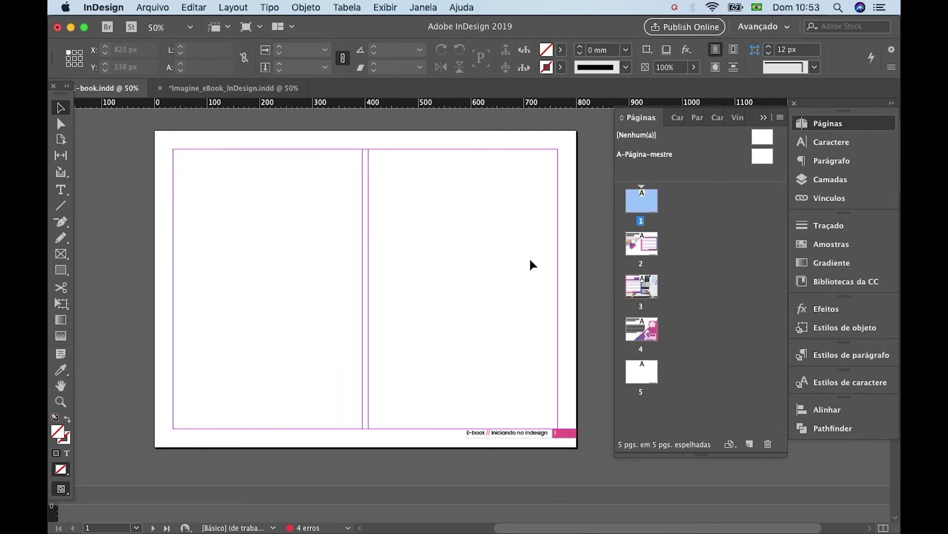
drag(448, 207, 450, 218)
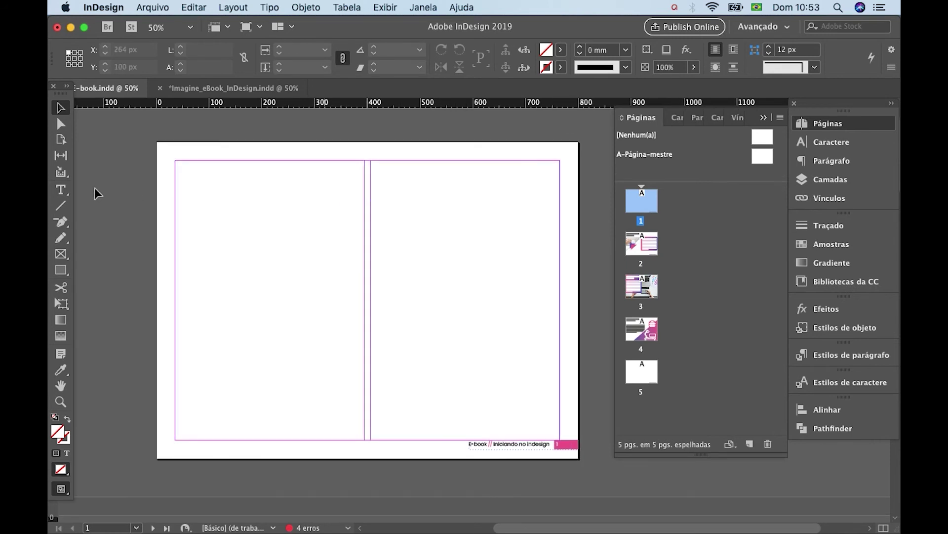
click(61, 270)
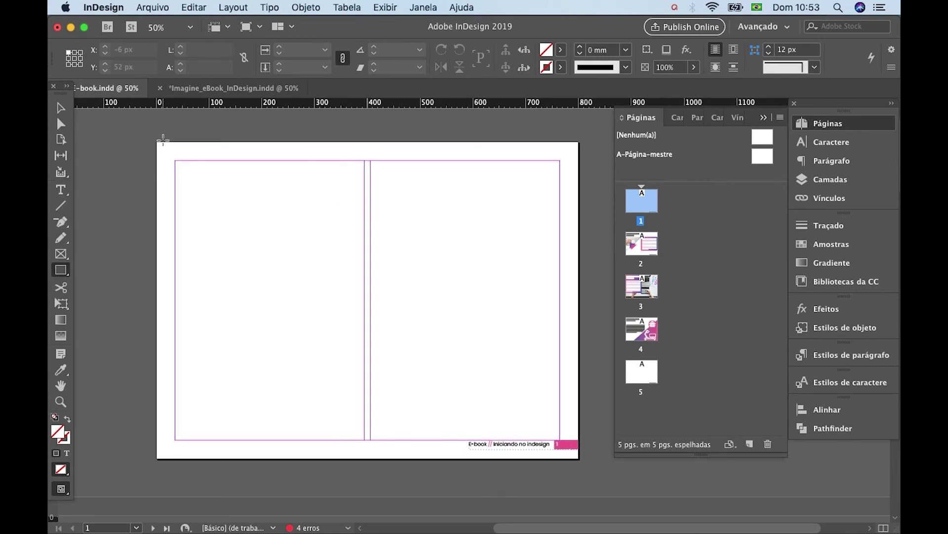
drag(157, 142, 580, 456)
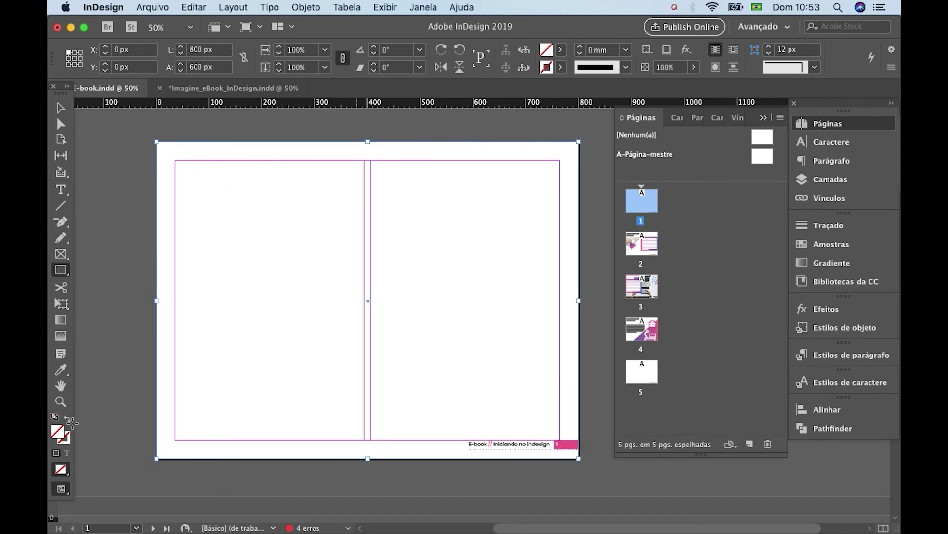
Step: Try a 10% black fill on the full-page rectangle
double_click(61, 434)
click(405, 257)
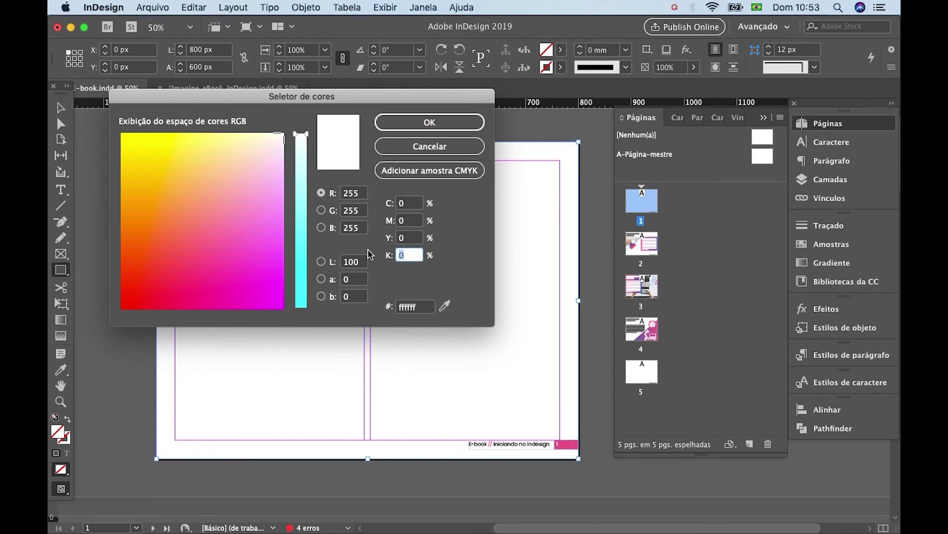
text(10)
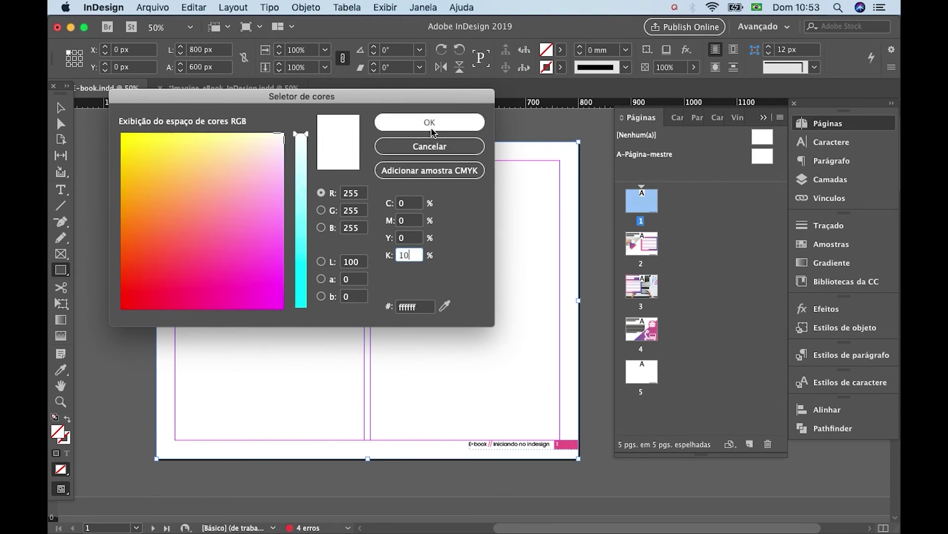
click(438, 123)
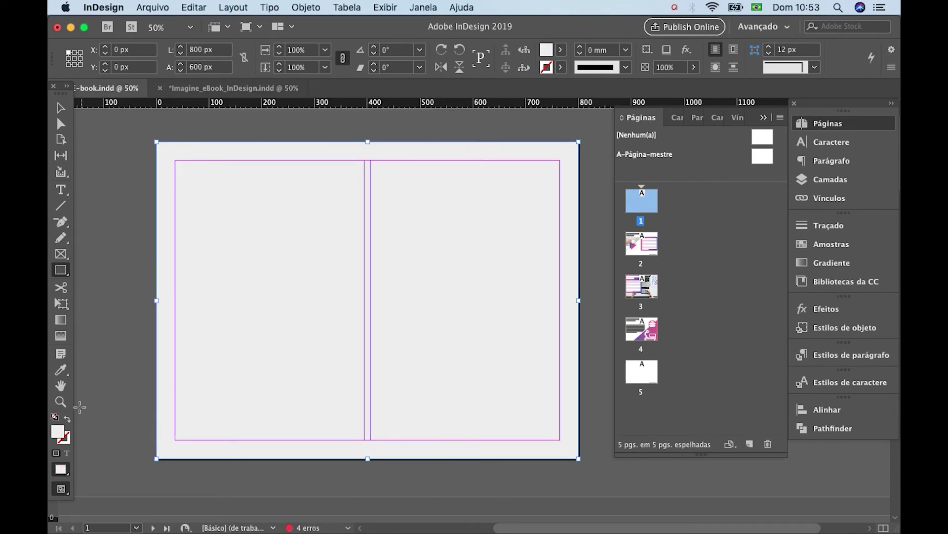
Step: Set the full-page rectangle's fill to 20% black
double_click(61, 434)
click(409, 255)
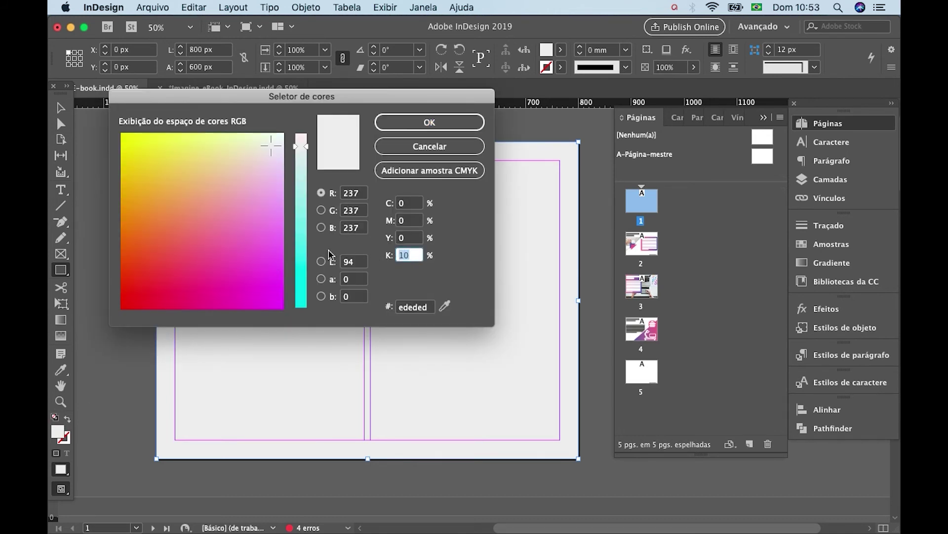
text(20)
key(Return)
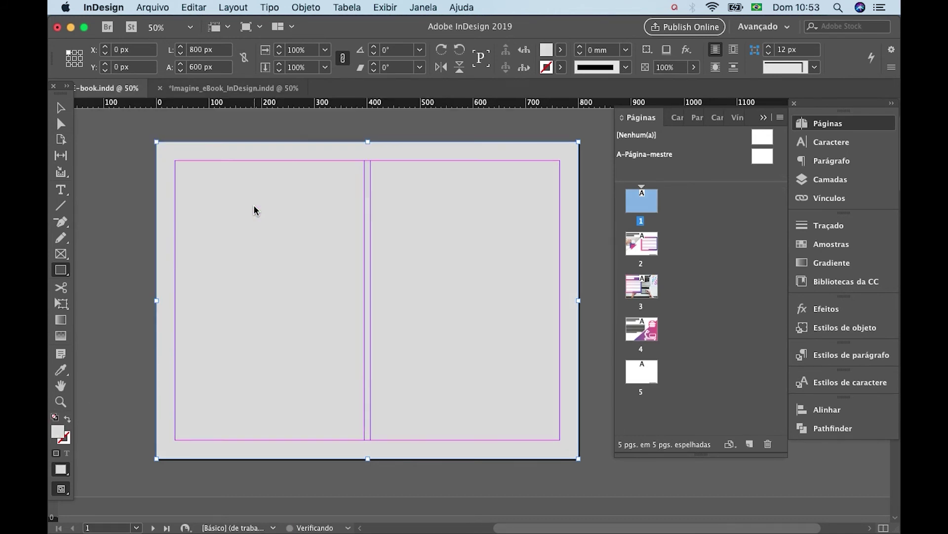
Step: Draw a second rectangle about 820 x 498 px, extending slightly past the page's top and side edges
click(60, 108)
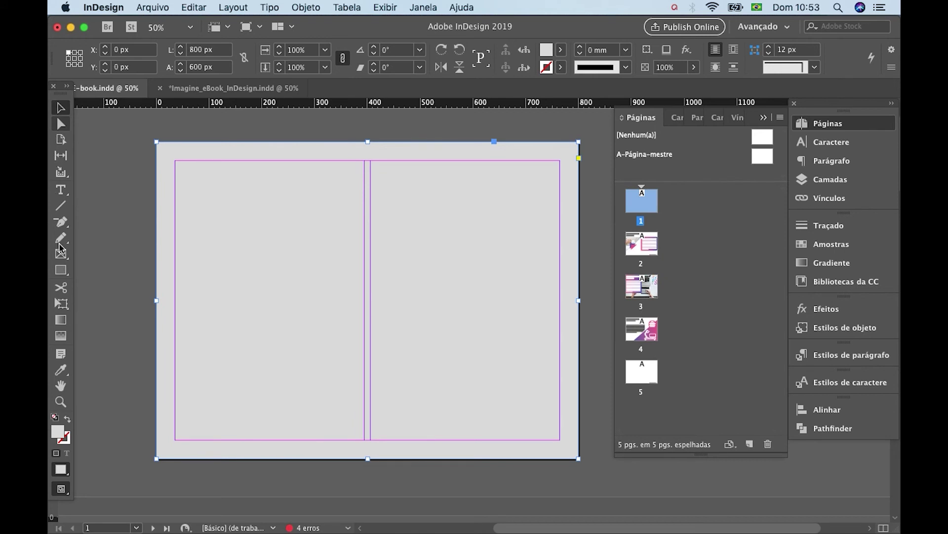
click(60, 267)
drag(151, 137, 584, 398)
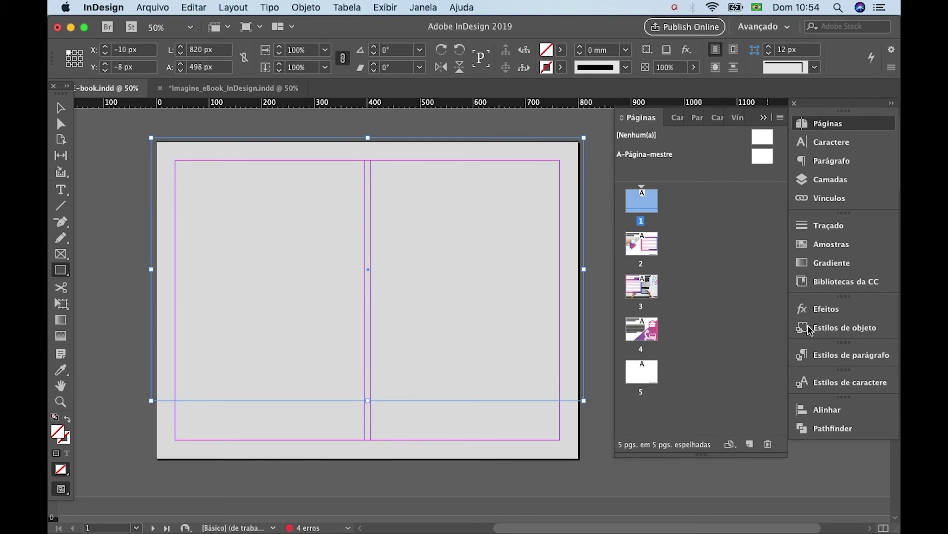
Step: Fill the new rectangle with the pink-to-blue gradient and make it linear
click(828, 268)
click(684, 324)
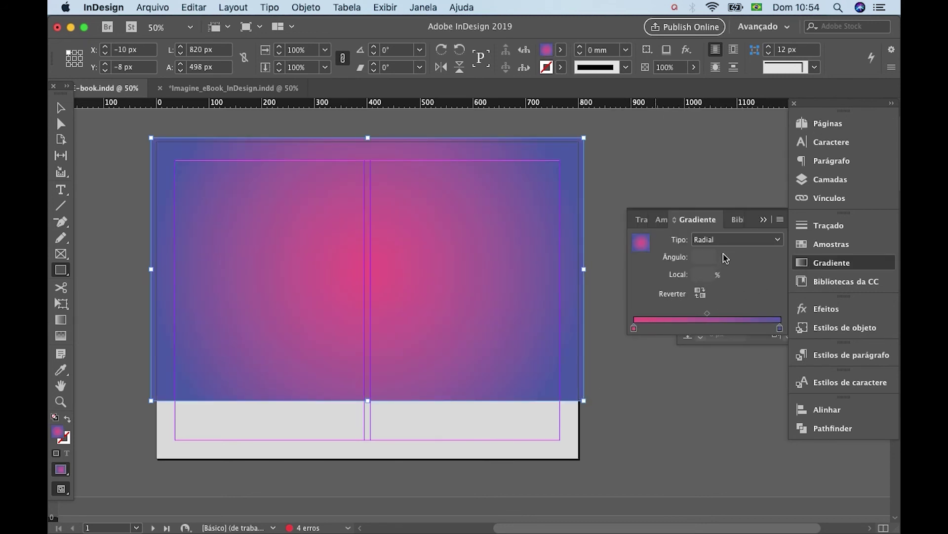
click(745, 243)
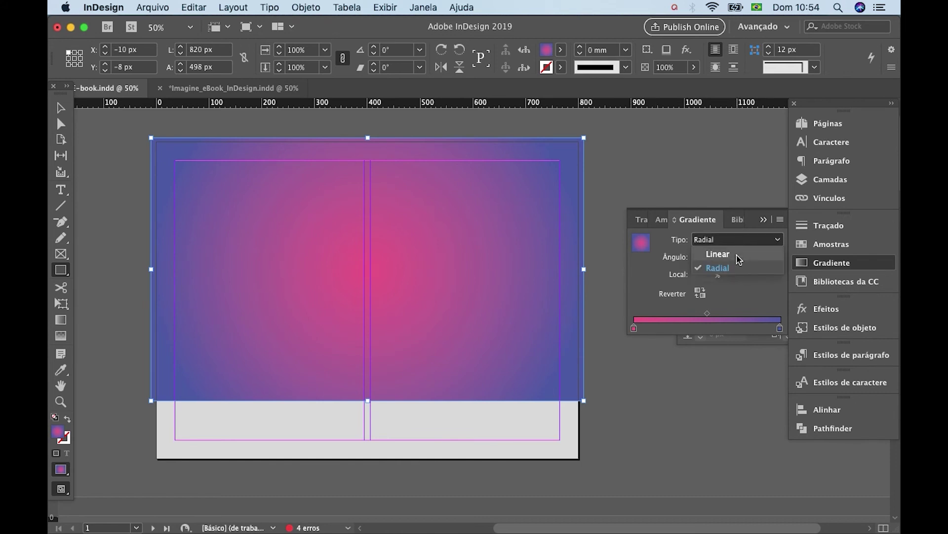
Step: Set the rectangle's gradient angle to 90°
click(701, 256)
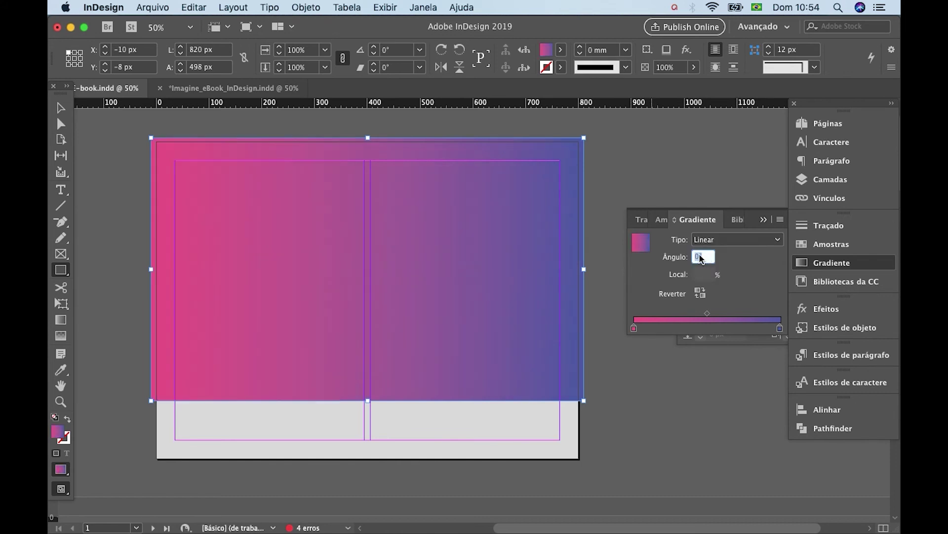
text(90)
click(767, 222)
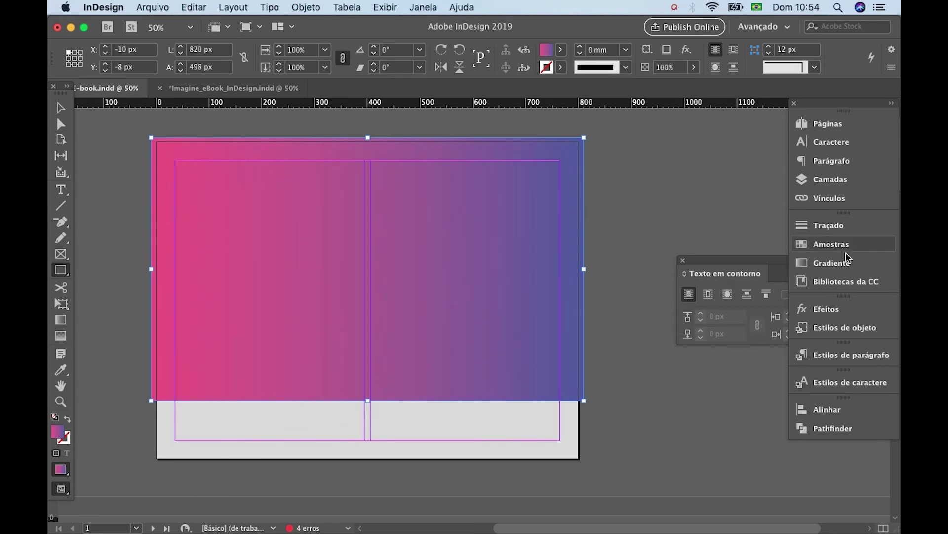
click(824, 268)
click(704, 257)
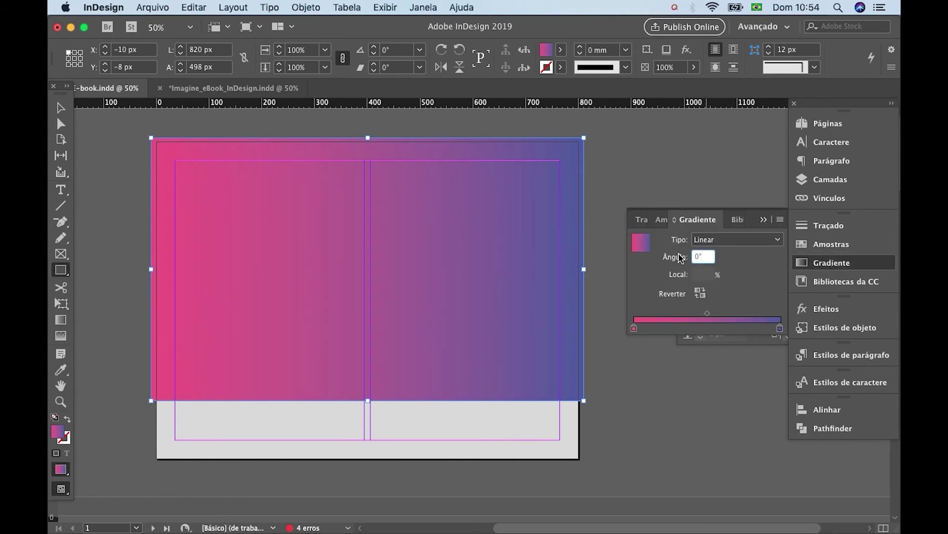
text(90)
key(Return)
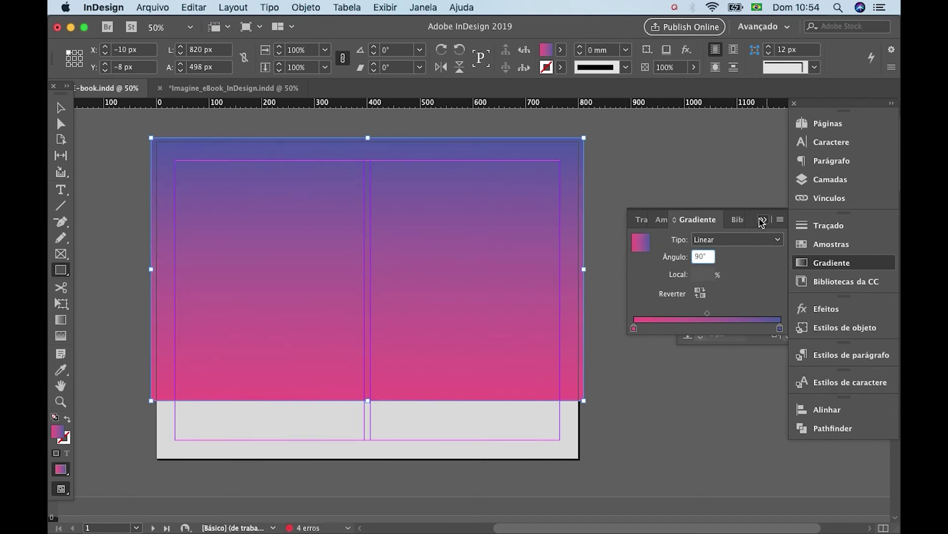
Step: Move only the gradient rectangle's lower-right corner point up to about Y 412 px to slant the bottom edge
click(61, 124)
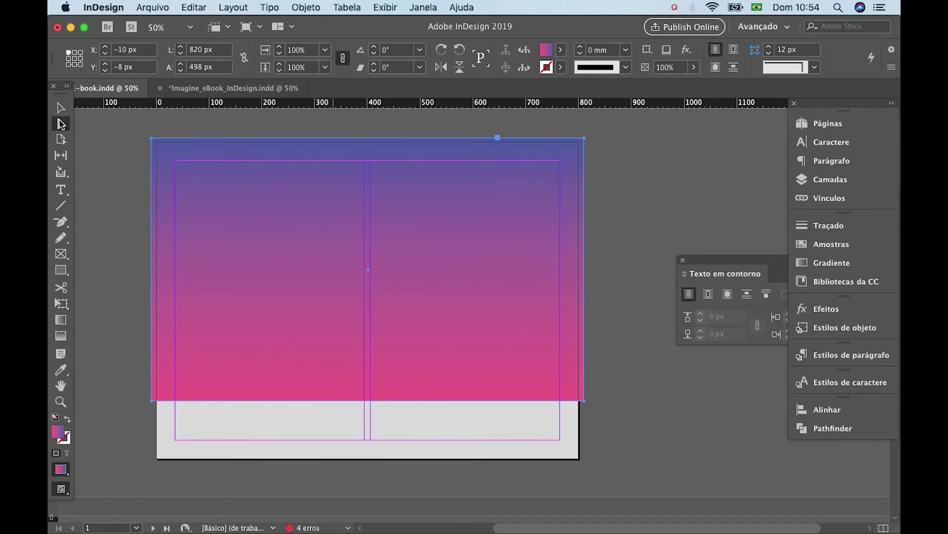
click(584, 403)
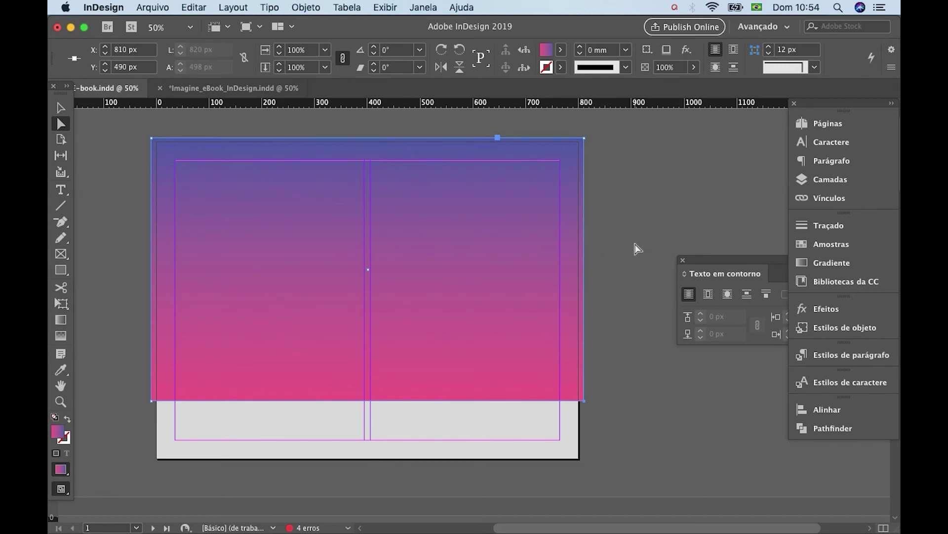
key(Up)
key(Up)
key(Up)
key(Up)
key(Up)
key(Up)
key(Up)
key(Up)
key(Up)
key(Up)
key(Up)
key(Up)
key(Up)
key(Up)
key(Up)
key(Up)
key(Up)
key(Up)
key(Up)
key(Up)
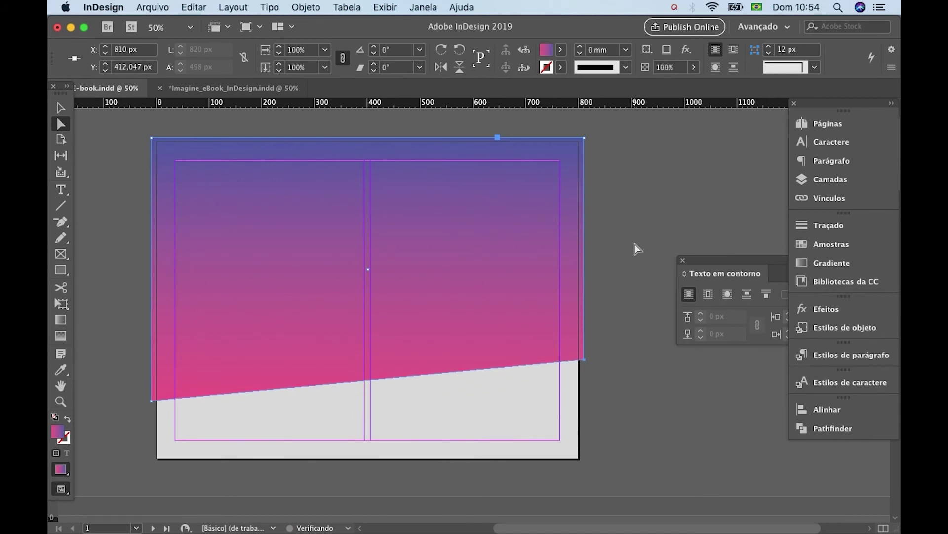
Step: Nudge the gradient rectangle's lower-right corner point up to about Y 348 px to steepen the slanted edge, and deselect the shape
key(Up)
key(Up)
key(Up)
key(Up)
key(Up)
key(Up)
key(Up)
key(Up)
key(Up)
key(Up)
key(Up)
key(Up)
key(Up)
key(Up)
key(Up)
key(Up)
key(Up)
key(Up)
key(Up)
key(Up)
key(Up)
key(Up)
key(Up)
key(Up)
key(Up)
key(Up)
key(Up)
key(Up)
key(Up)
key(Up)
key(Up)
key(Up)
key(Up)
key(Up)
key(Up)
key(Up)
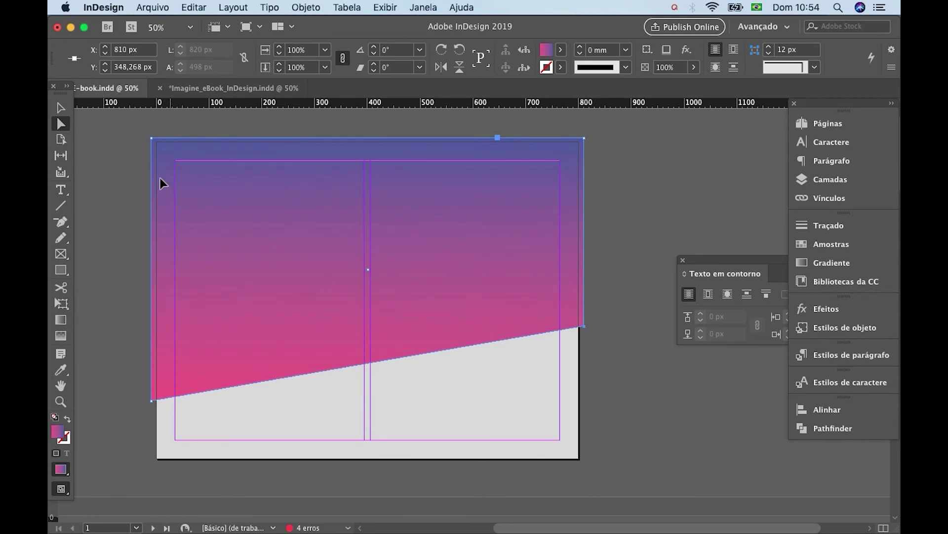
click(100, 158)
click(61, 107)
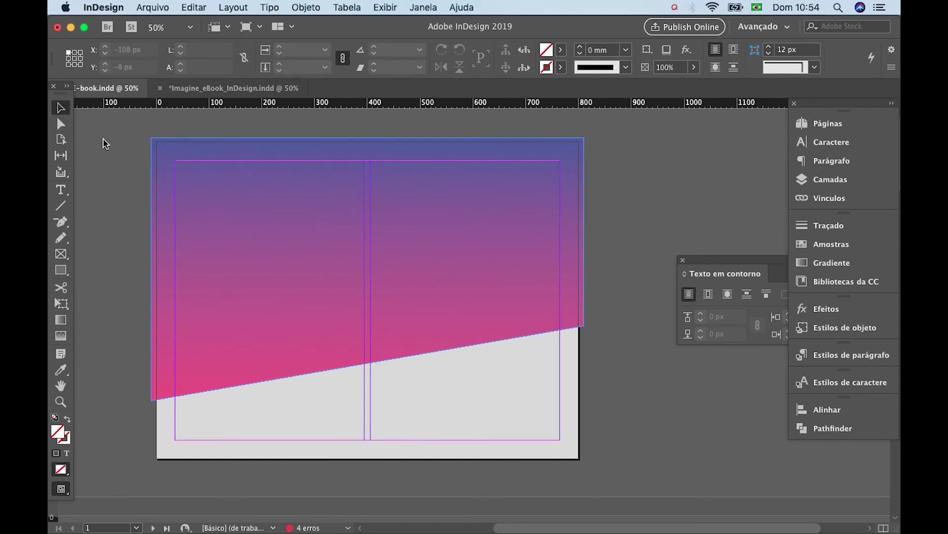
Step: Create a text frame about 333 x 128 px on the gradient, enter "E-book" and apply the Titulo paragraph style
click(61, 189)
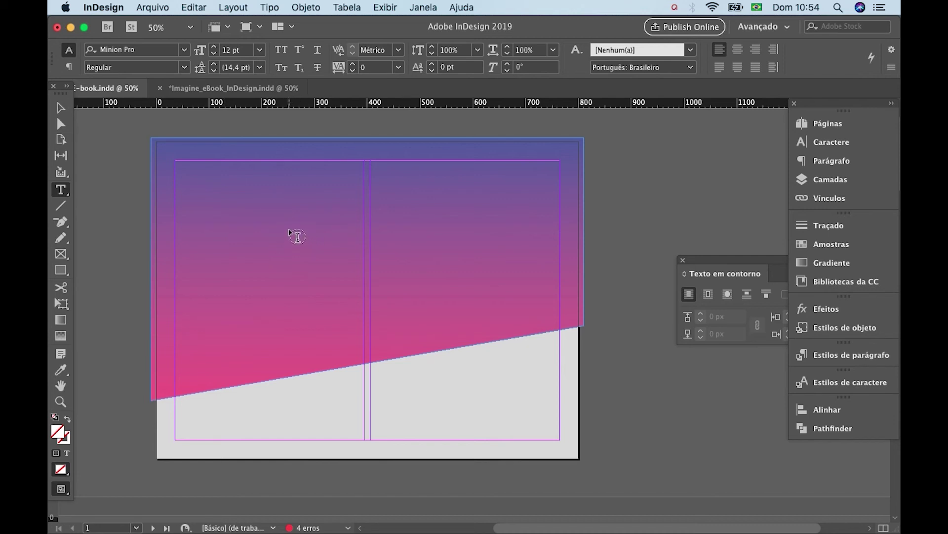
drag(289, 228, 465, 296)
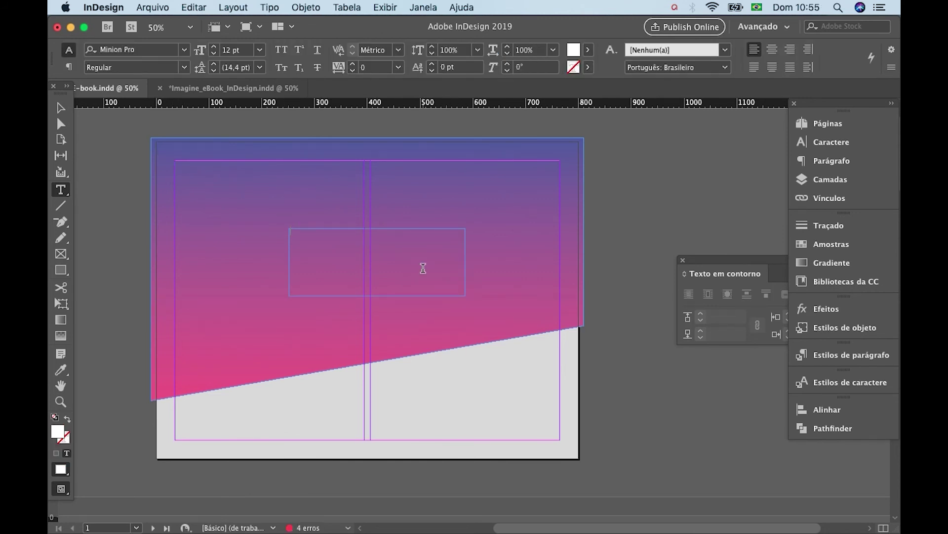
text(E-book)
drag(310, 233, 268, 229)
click(849, 358)
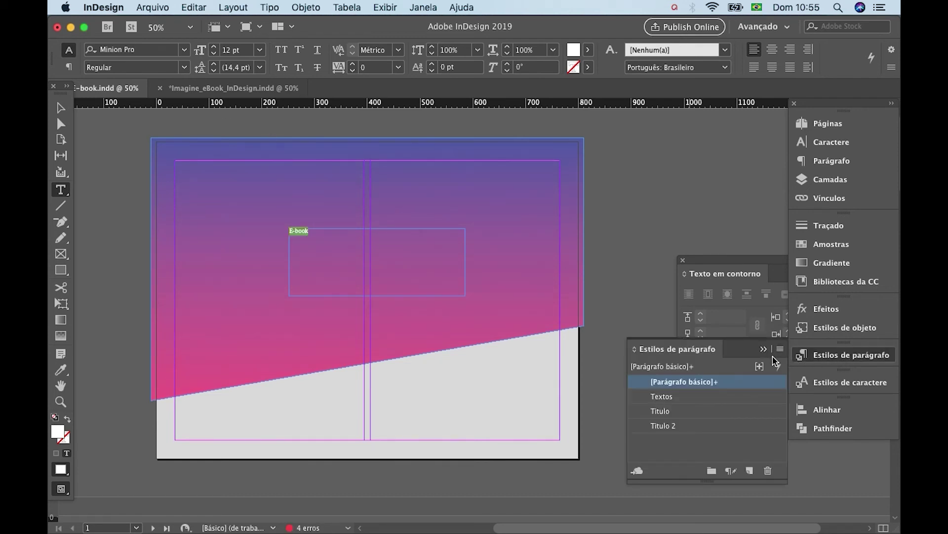
click(676, 412)
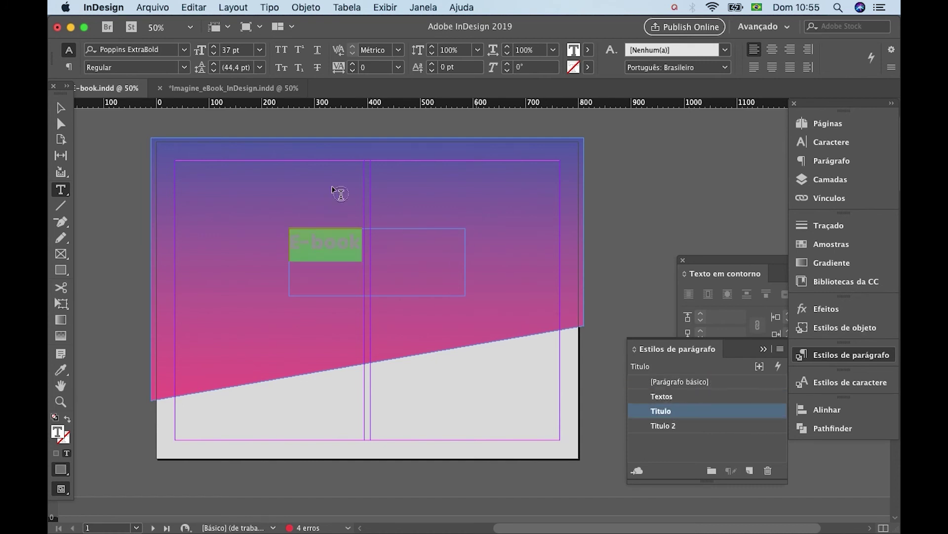
Step: Increase the "E-book" title's font size to 75 pt and centre the text within its frame
click(832, 142)
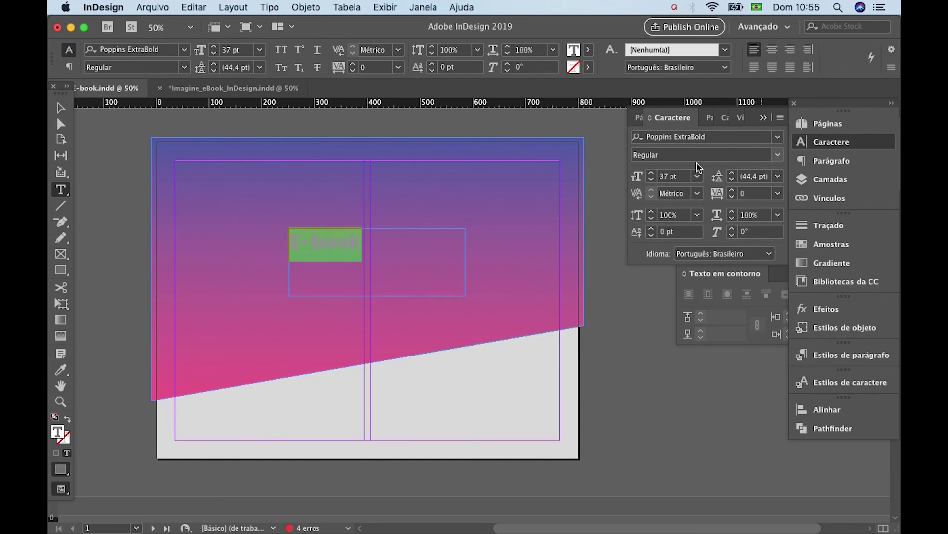
click(651, 173)
click(651, 173)
click(651, 173)
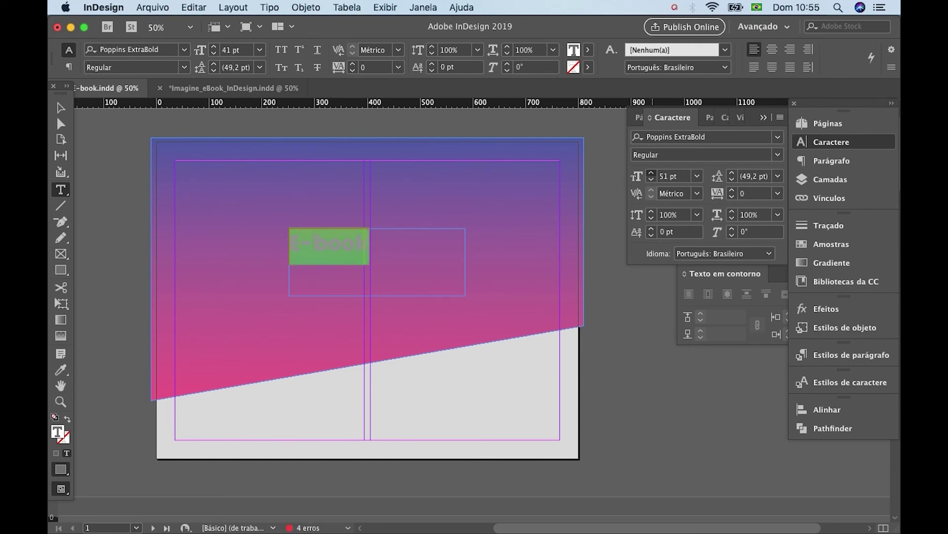
click(651, 173)
click(652, 174)
click(651, 173)
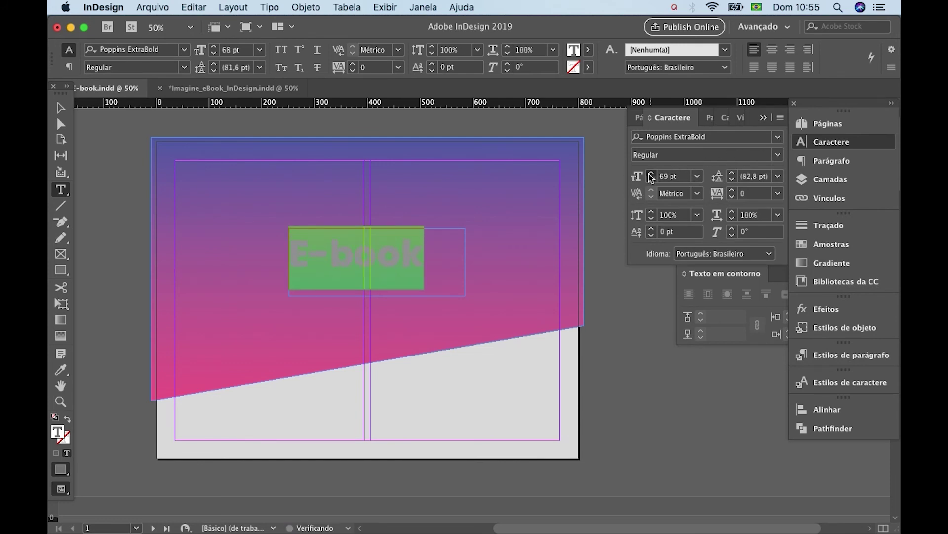
click(651, 174)
click(651, 173)
click(651, 173)
click(772, 49)
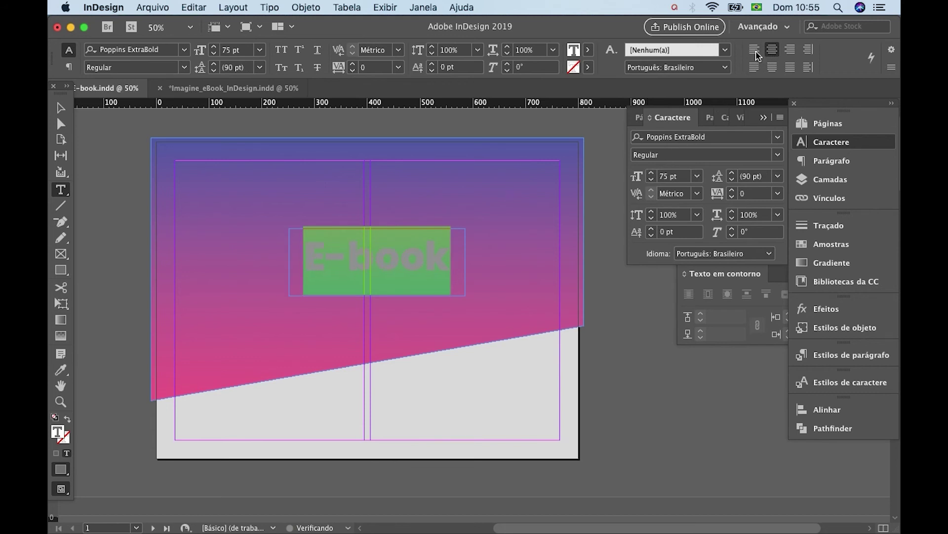
Step: Change the fill color of the "E-book" title text to white
click(60, 107)
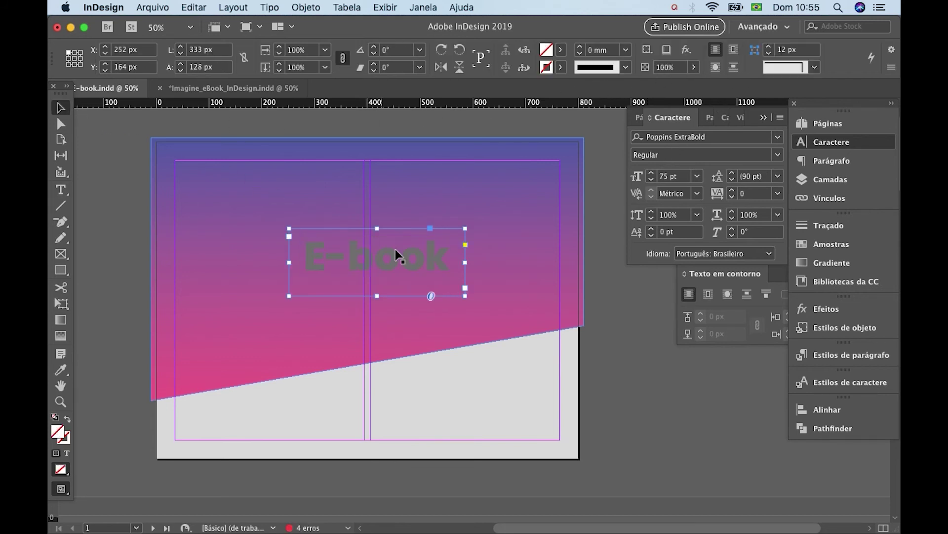
triple_click(437, 259)
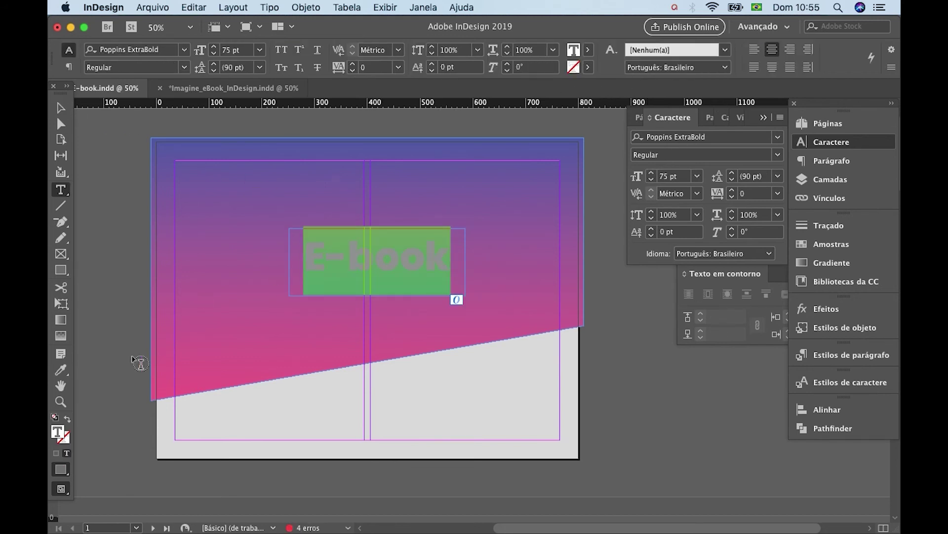
double_click(58, 433)
drag(258, 178, 285, 132)
click(302, 132)
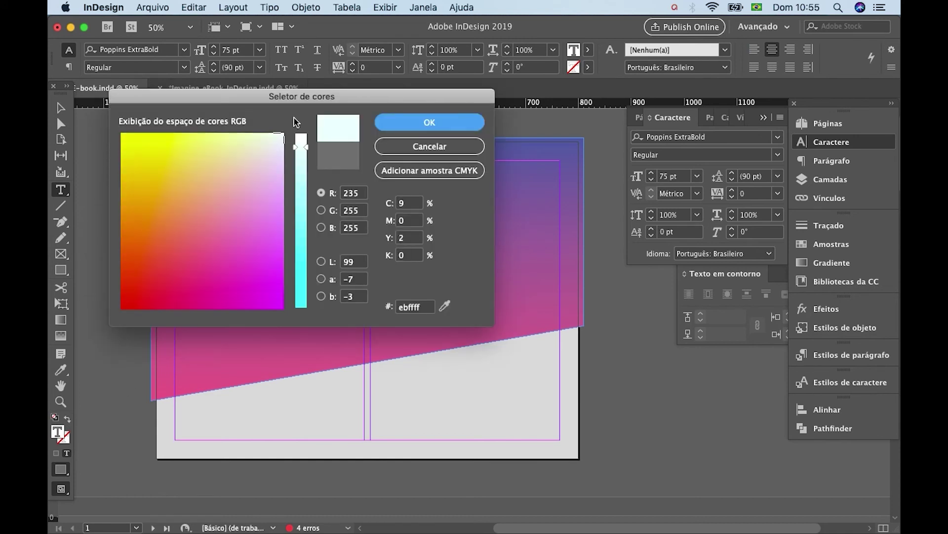
click(404, 119)
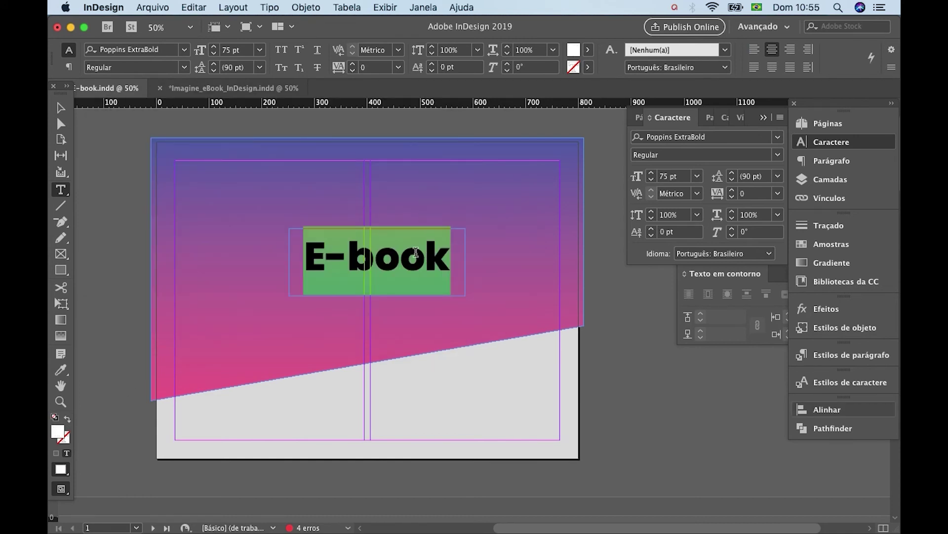
Step: Align the title's text frame to the horizontal and vertical centre of the page
click(825, 411)
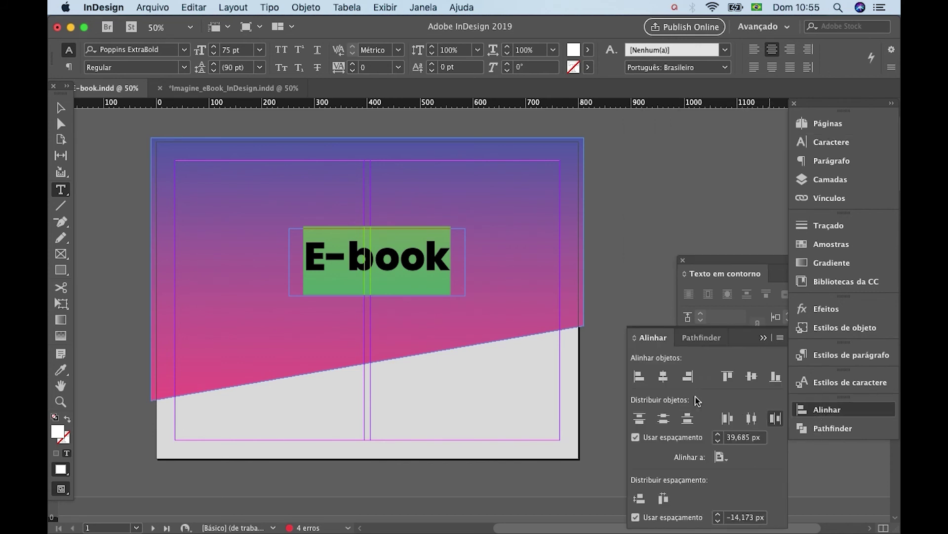
click(663, 376)
click(753, 378)
click(62, 108)
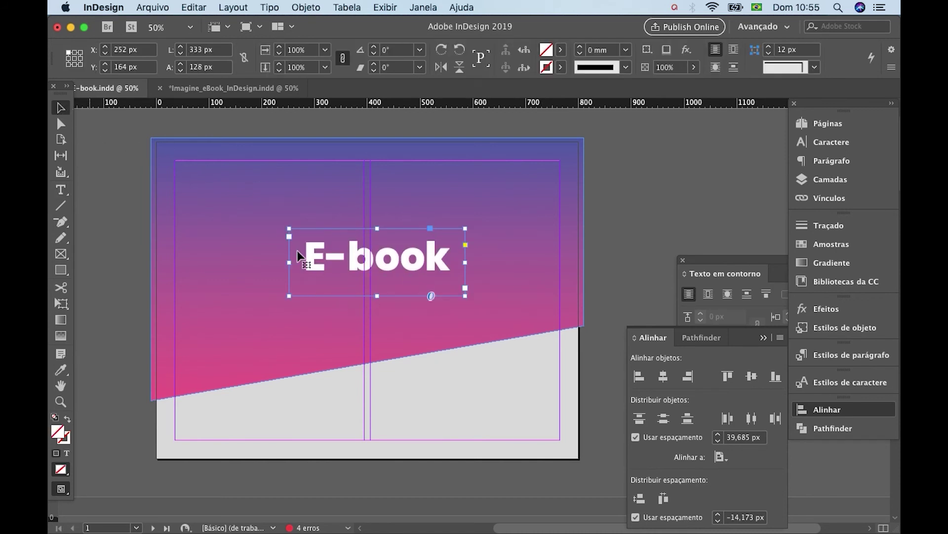
click(661, 378)
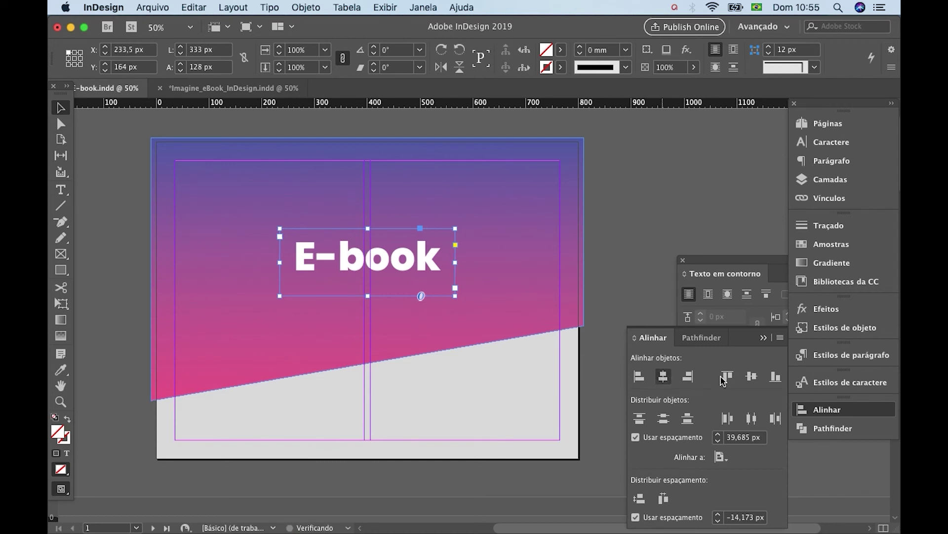
click(753, 378)
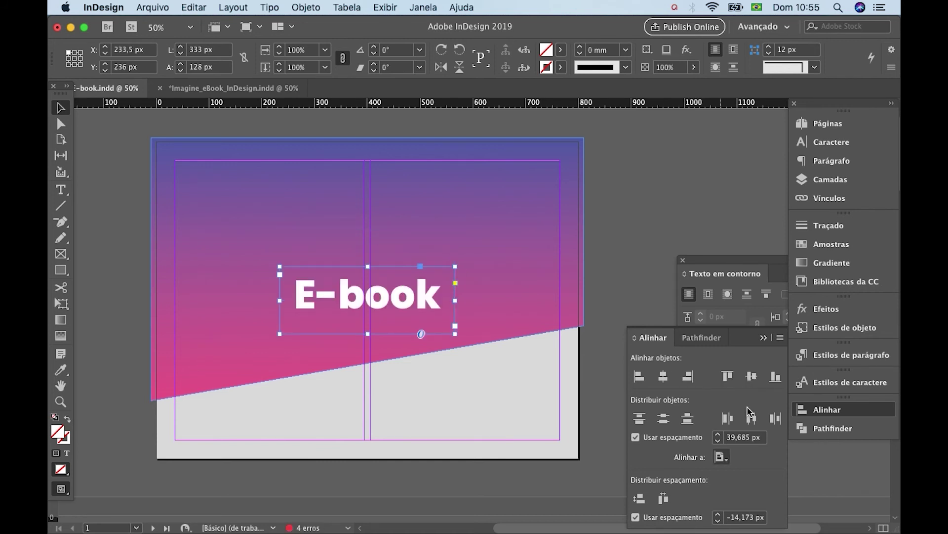
Step: Move the title frame straight up to about Y 186 px and deselect it
click(722, 457)
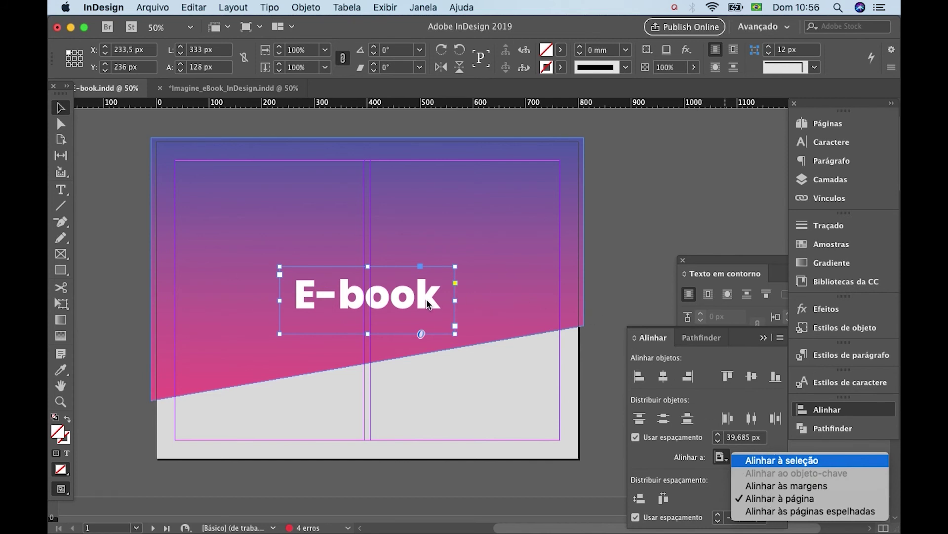
click(768, 459)
key(shift+Up)
key(shift+Up)
key(shift+Up)
key(shift+Up)
key(shift+Up)
key(shift+Up)
key(shift+Up)
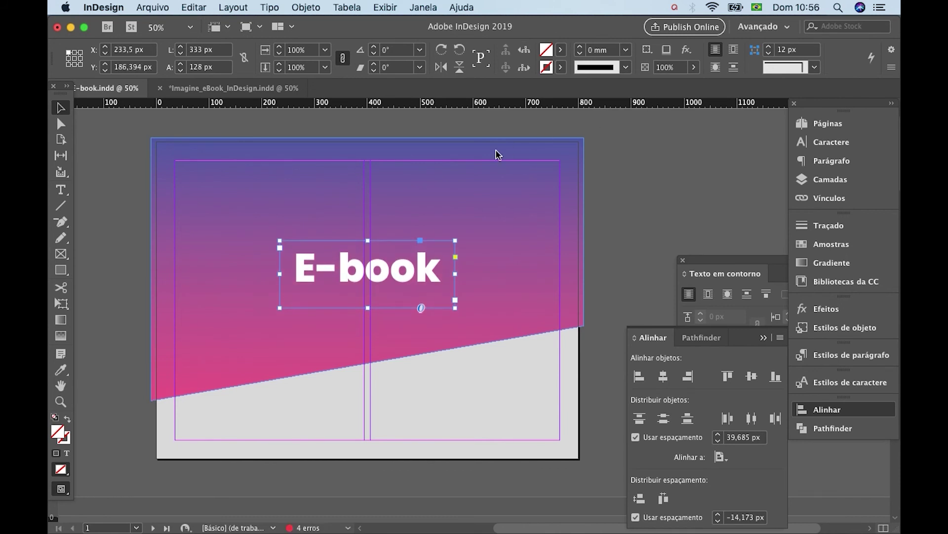
click(637, 202)
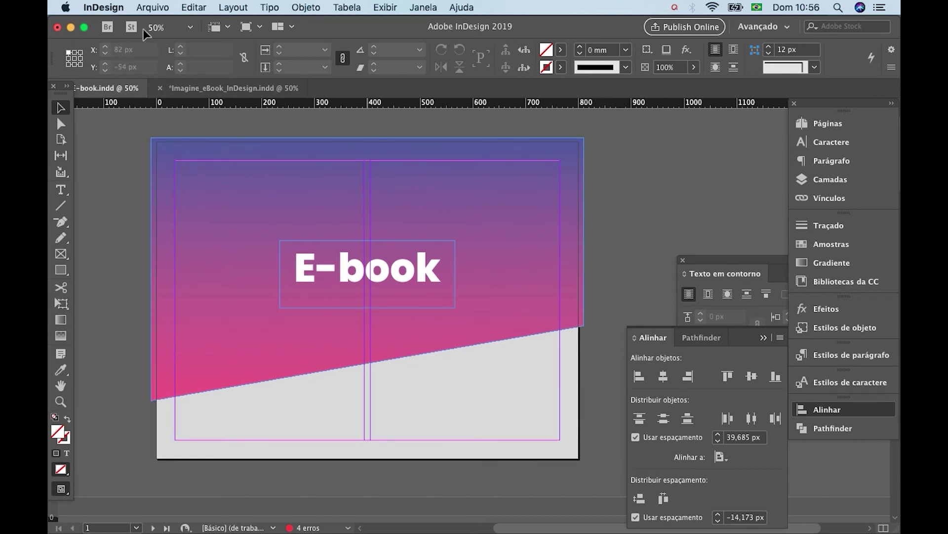
Step: Load logo.png from the imagens folder as the image to place
click(153, 8)
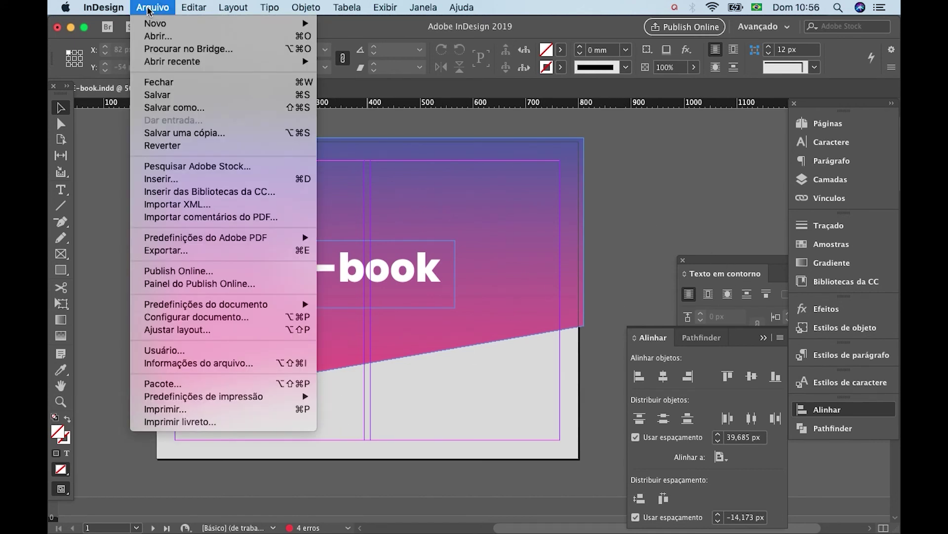
click(171, 180)
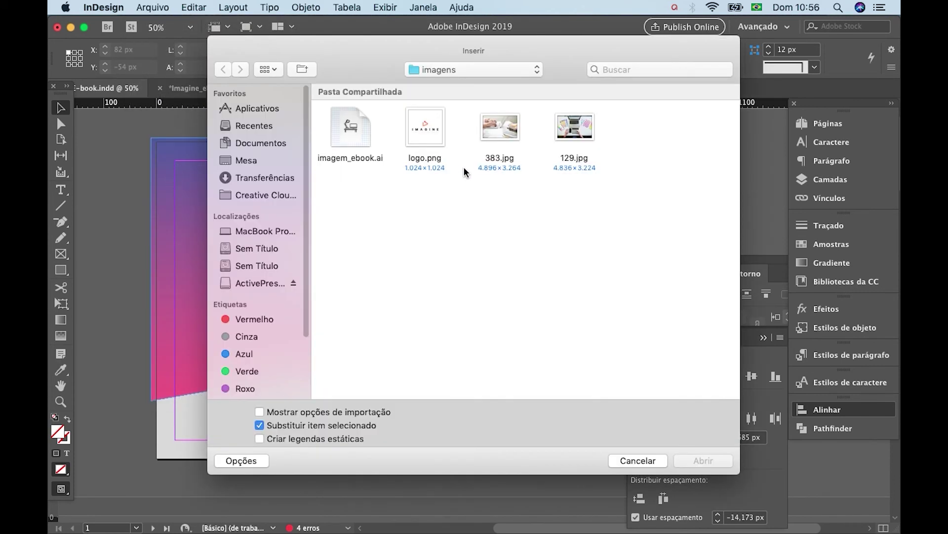
click(421, 130)
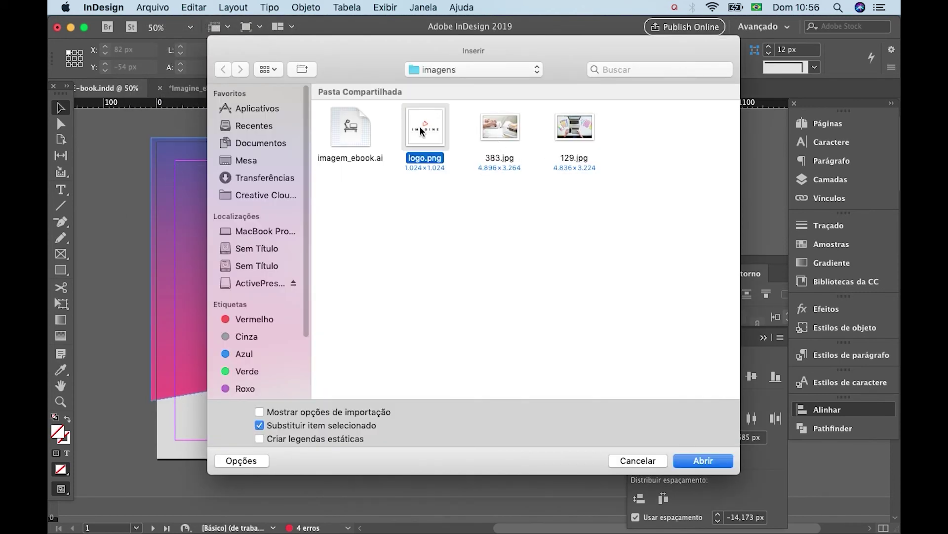
click(699, 458)
click(698, 461)
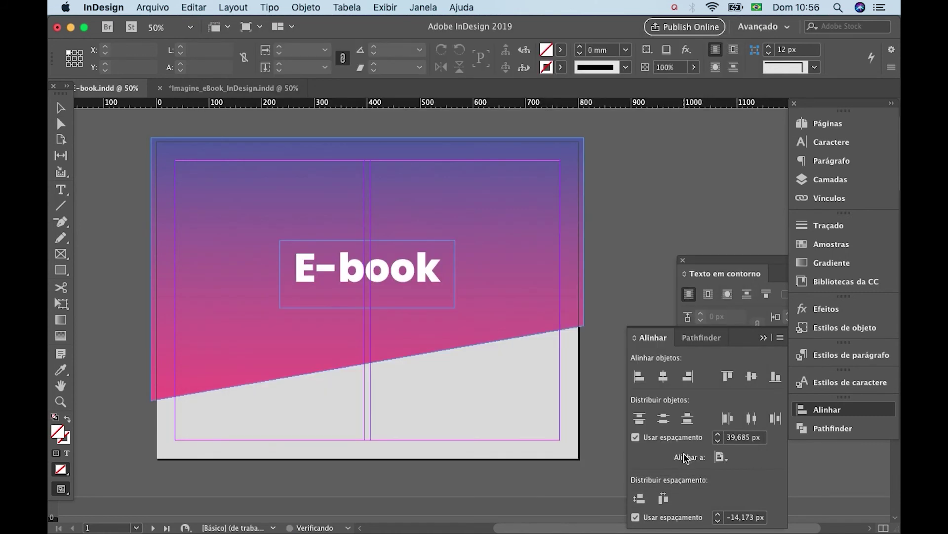
click(315, 383)
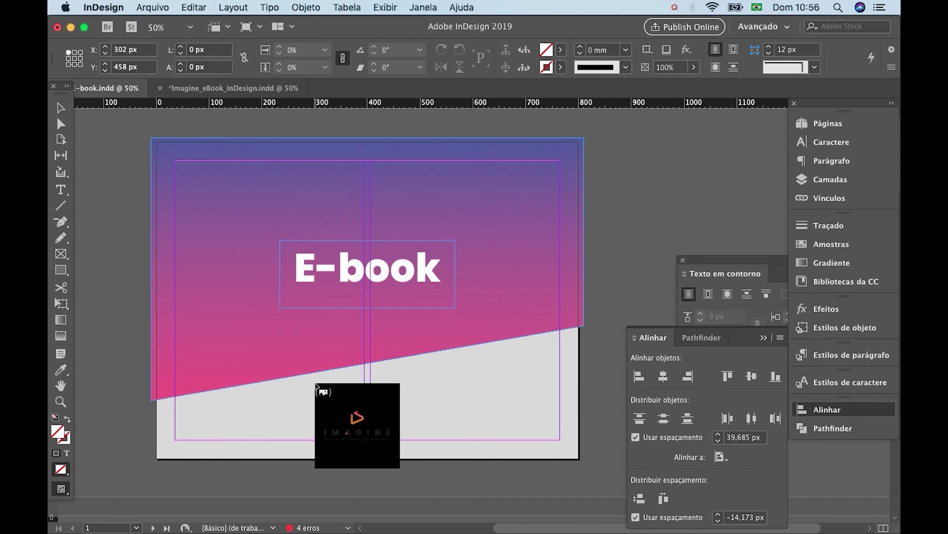
click(316, 384)
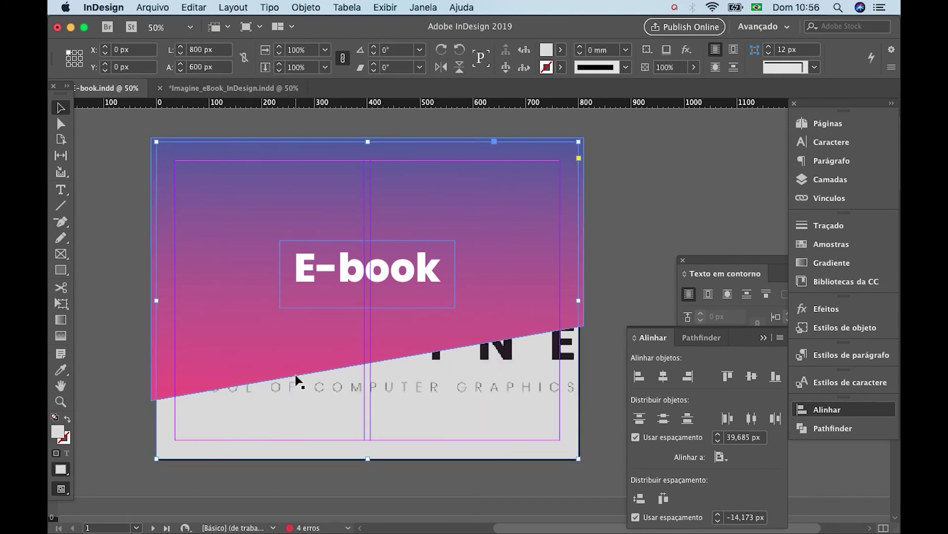
key(super+z)
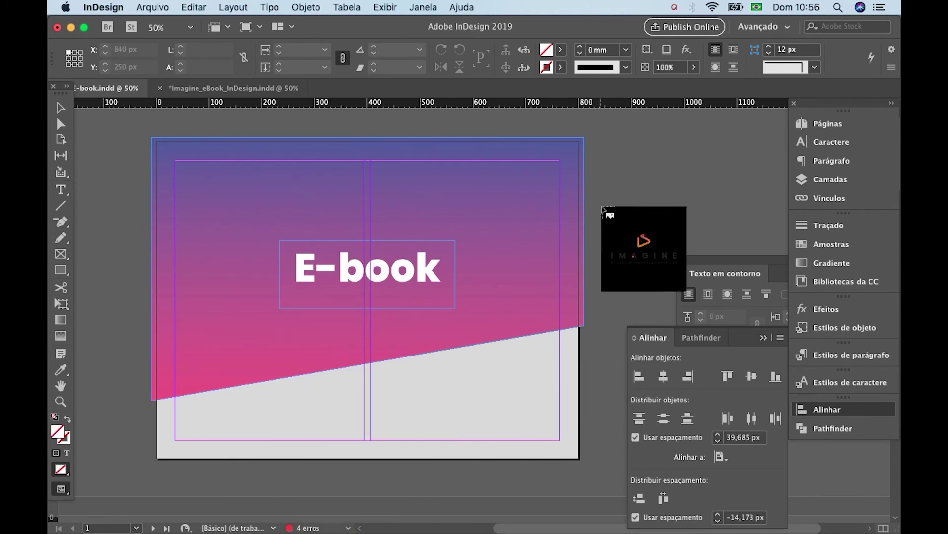
Step: Place the logo about 162 px square on the grey area below the gradient, shift the image within its frame and centre the frame horizontally
drag(300, 386, 391, 412)
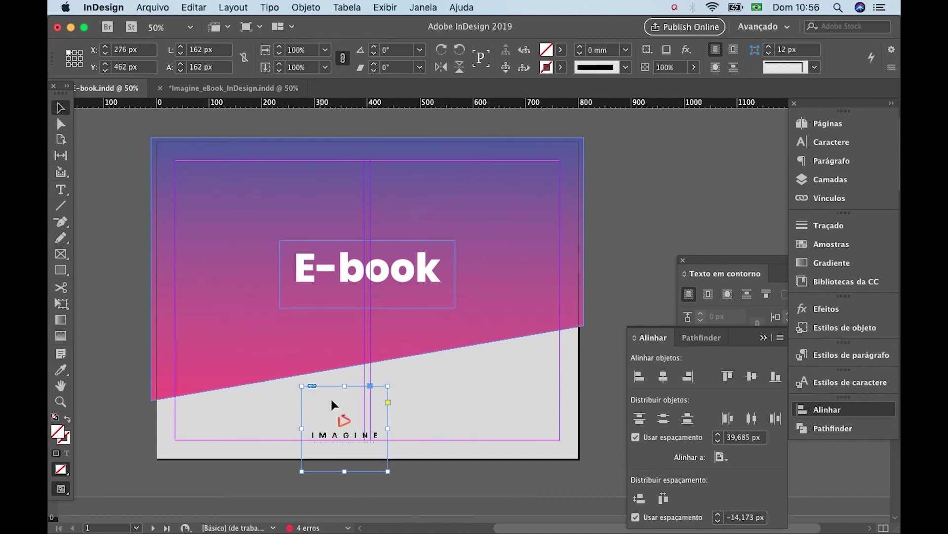
drag(349, 423, 392, 385)
click(663, 377)
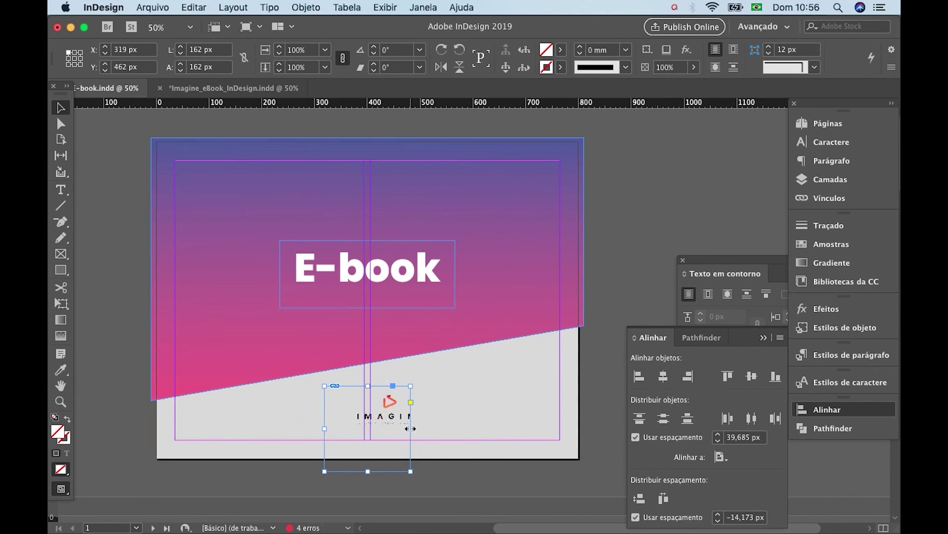
Step: Resize the logo's frame to about 172 x 96 px around the artwork and centre it horizontally on the page
drag(411, 428, 451, 428)
drag(451, 472, 442, 440)
mouse_move(347, 397)
mouse_down()
mouse_move(326, 384)
mouse_move(352, 389)
mouse_up()
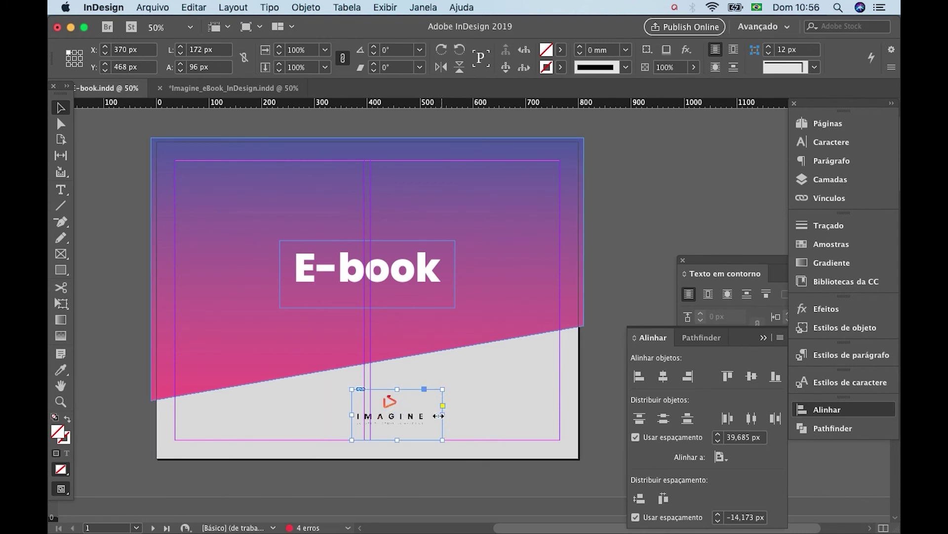
click(663, 378)
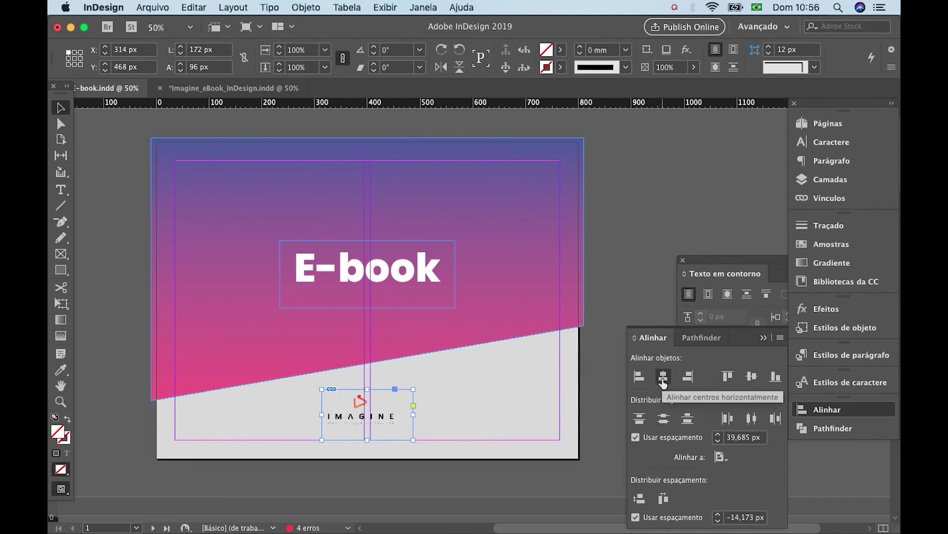
click(541, 473)
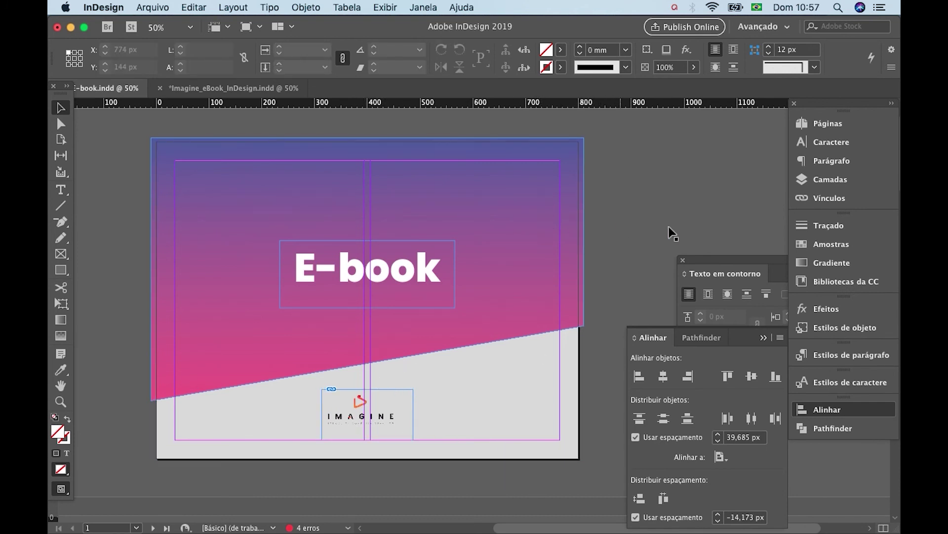
Step: Go to the blank page 5 of the document
click(828, 123)
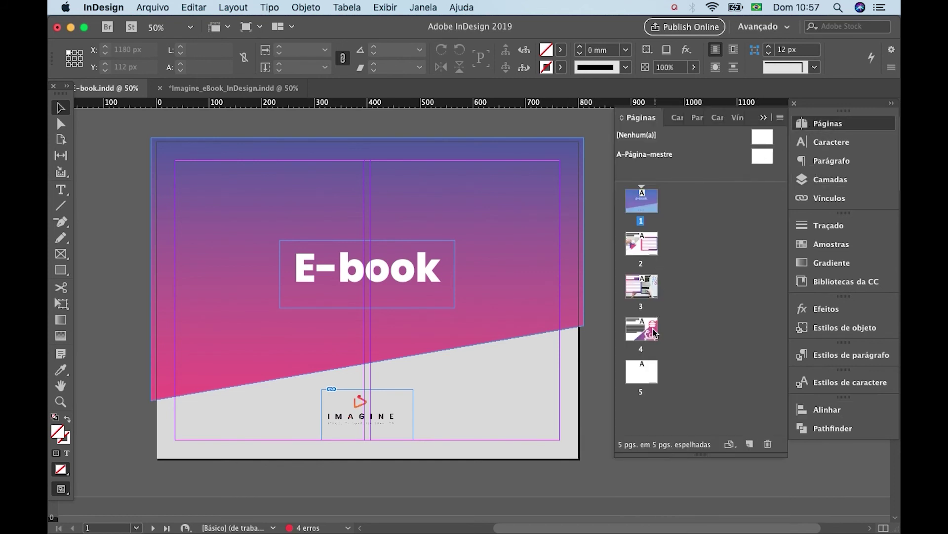
double_click(641, 372)
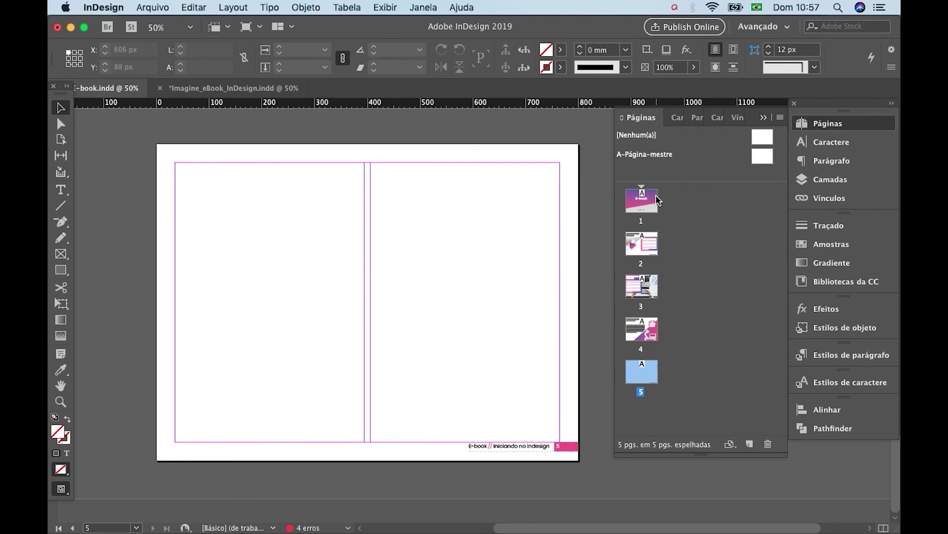
Step: Copy the E-book title frame from page 1 and return to the blank page 5
double_click(651, 197)
click(390, 277)
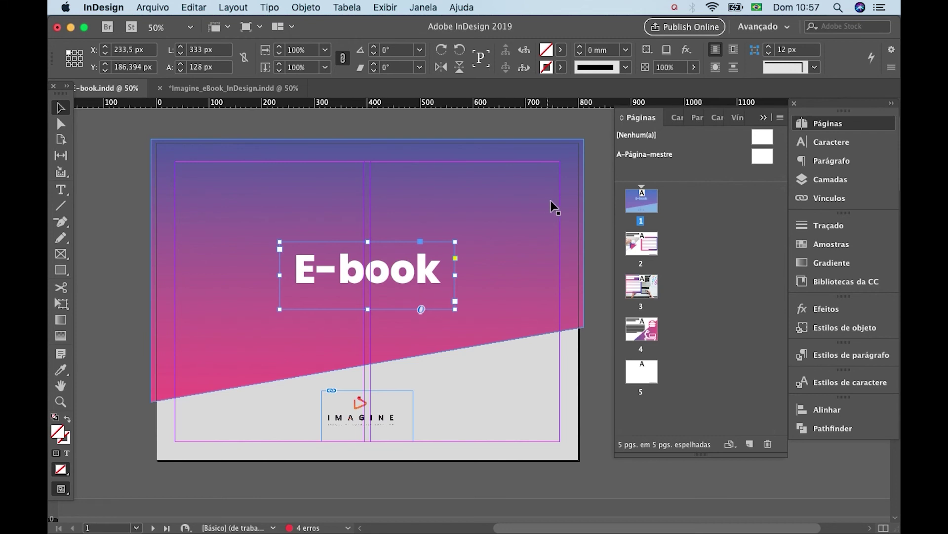
click(648, 380)
double_click(648, 381)
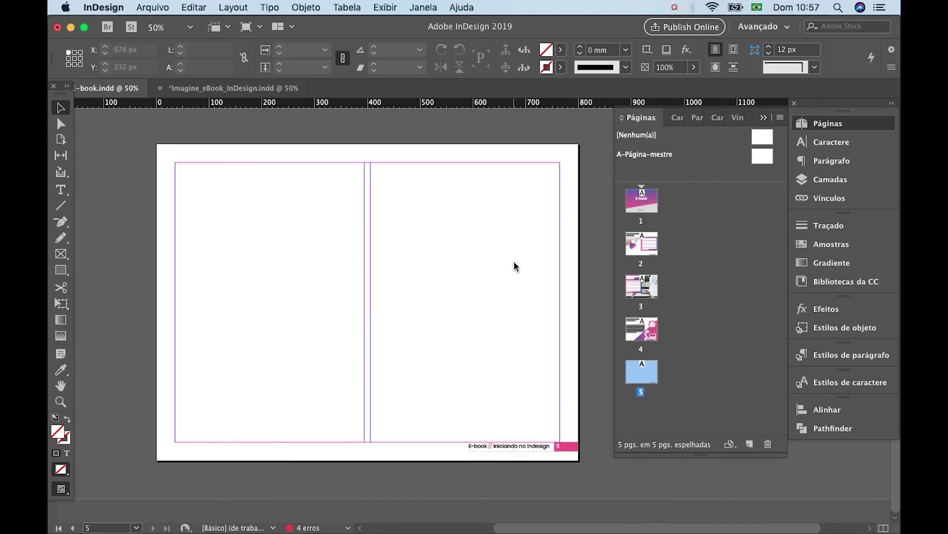
Step: Draw a rectangle about 818 x 602 px over page 5 and fill it with a pink-to-blue radial gradient
click(61, 269)
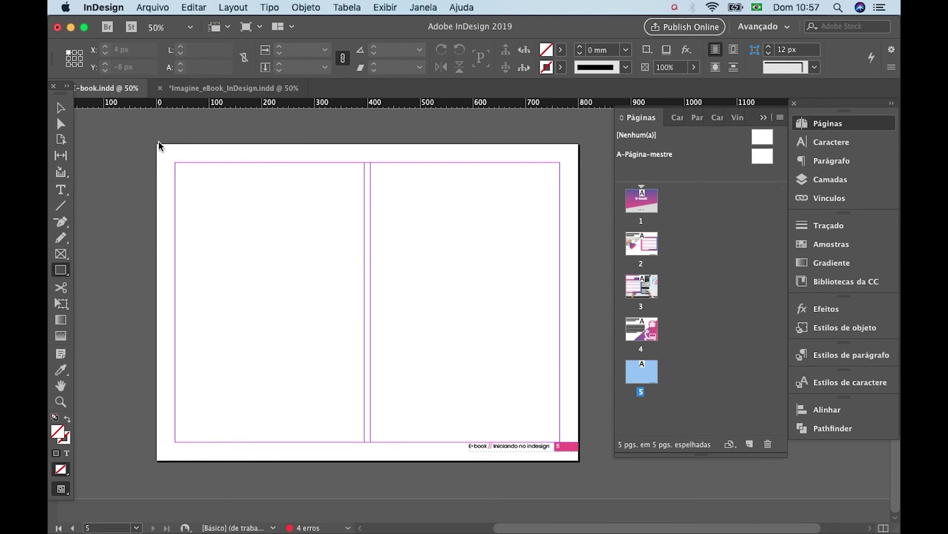
mouse_move(160, 147)
mouse_down()
mouse_move(451, 387)
mouse_move(590, 463)
mouse_up()
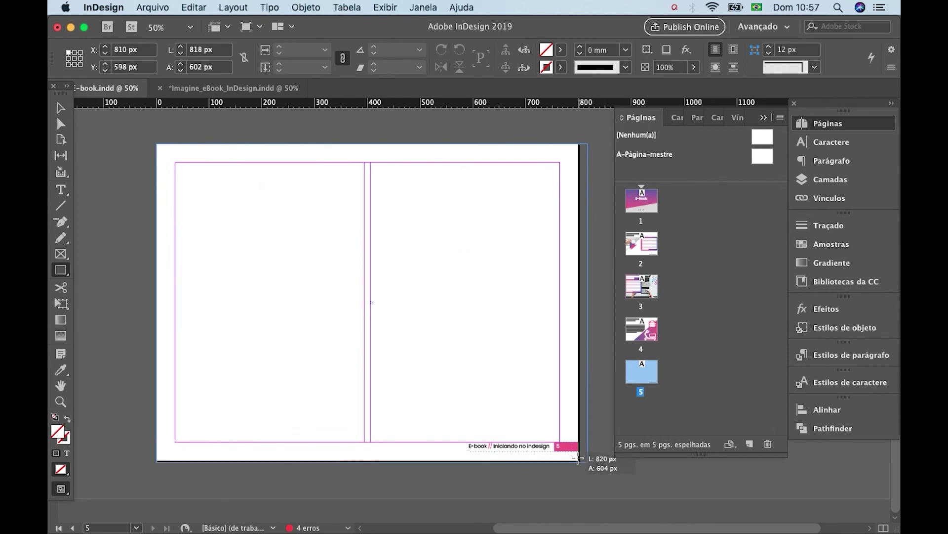
click(831, 263)
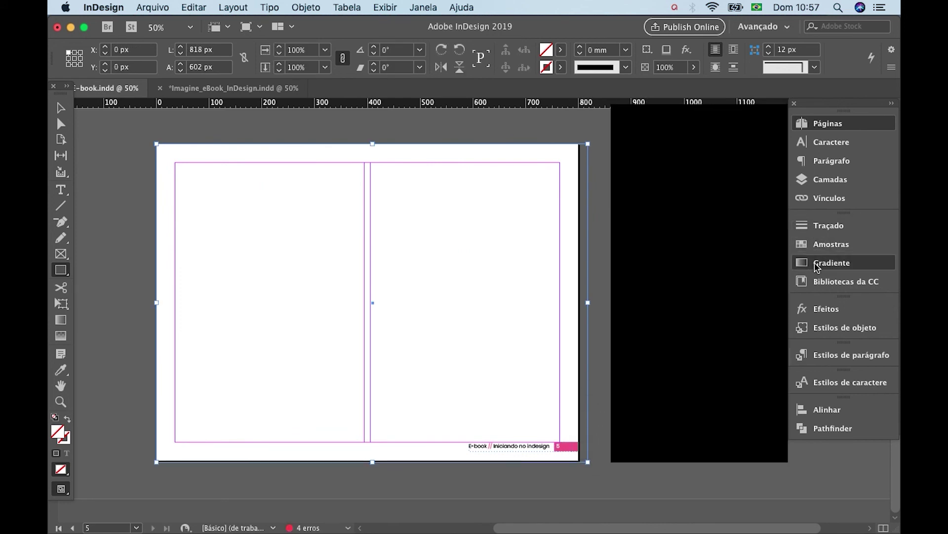
click(690, 321)
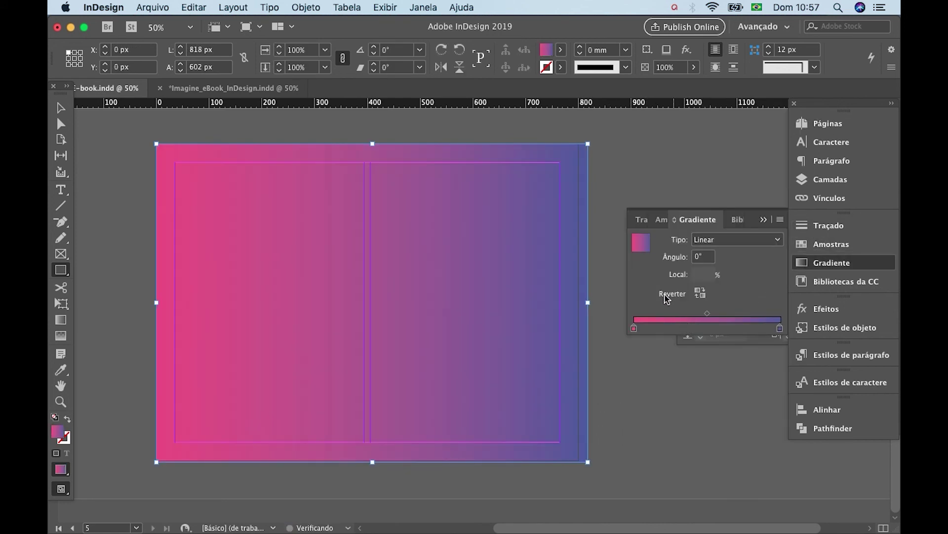
click(738, 241)
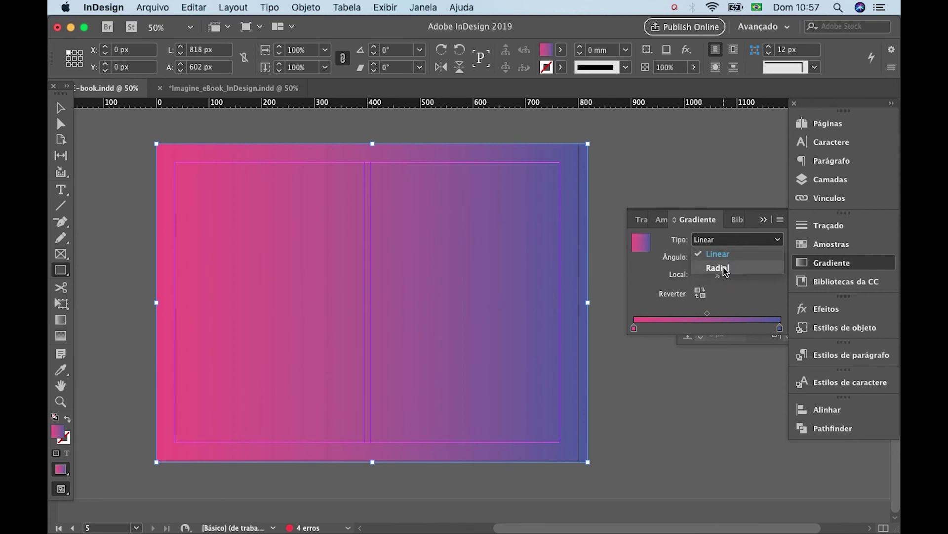
click(720, 268)
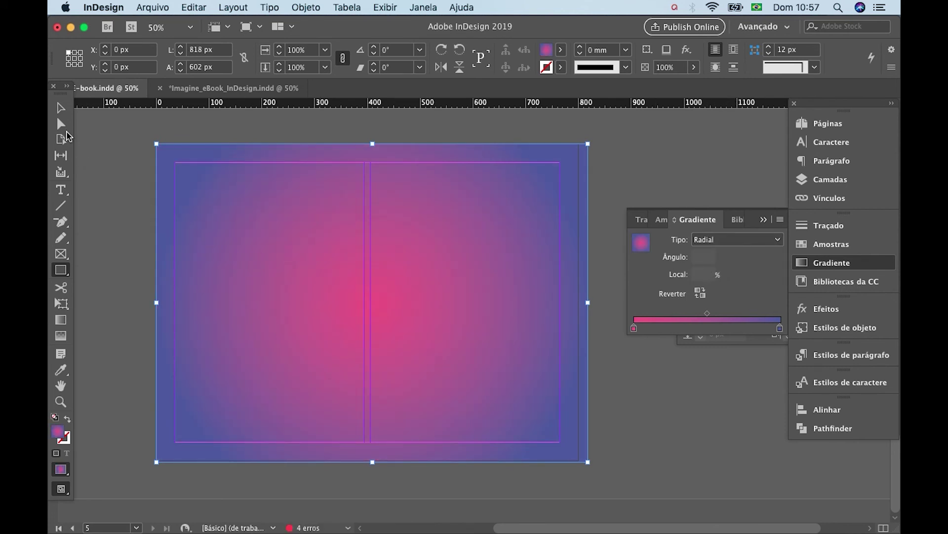
Step: Resize the gradient rectangle to about 814 x 618 px so it extends slightly past all page edges
click(60, 107)
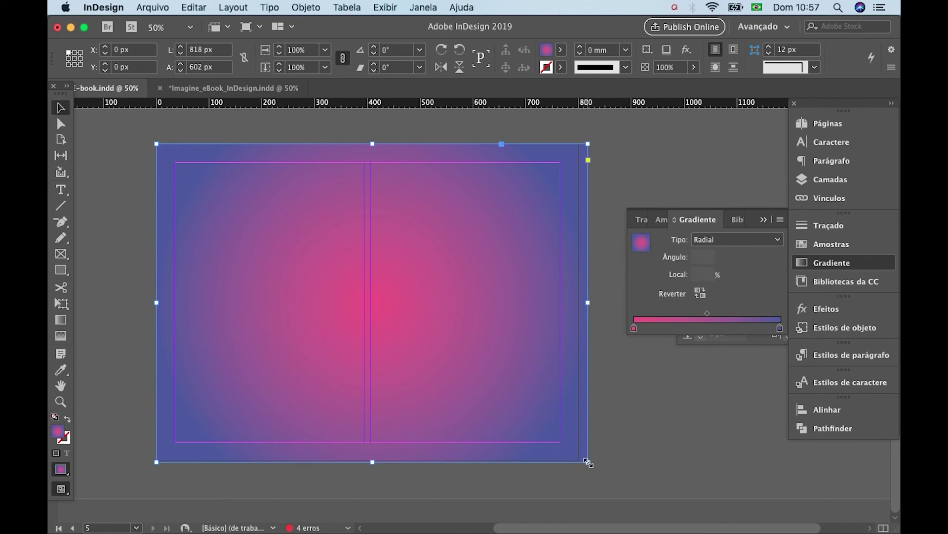
drag(587, 461, 150, 138)
click(133, 156)
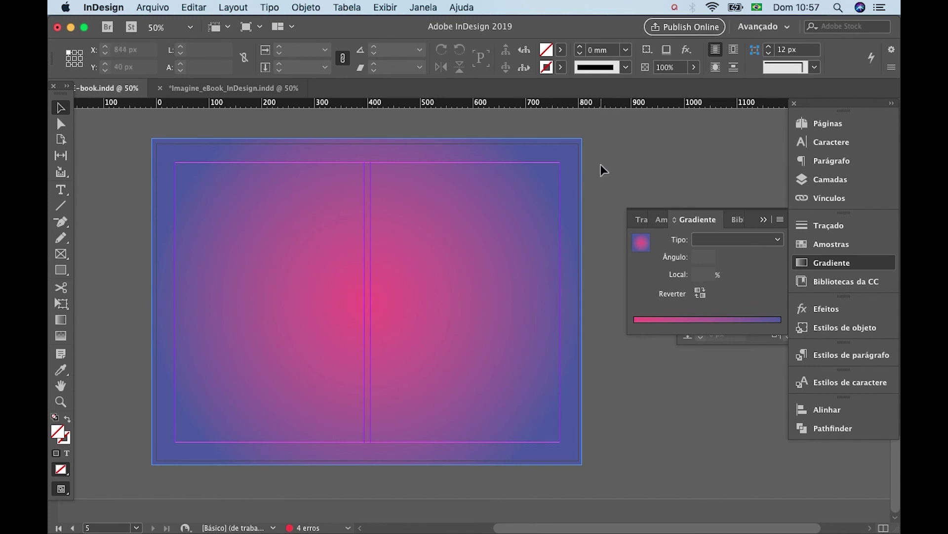
key(super+v)
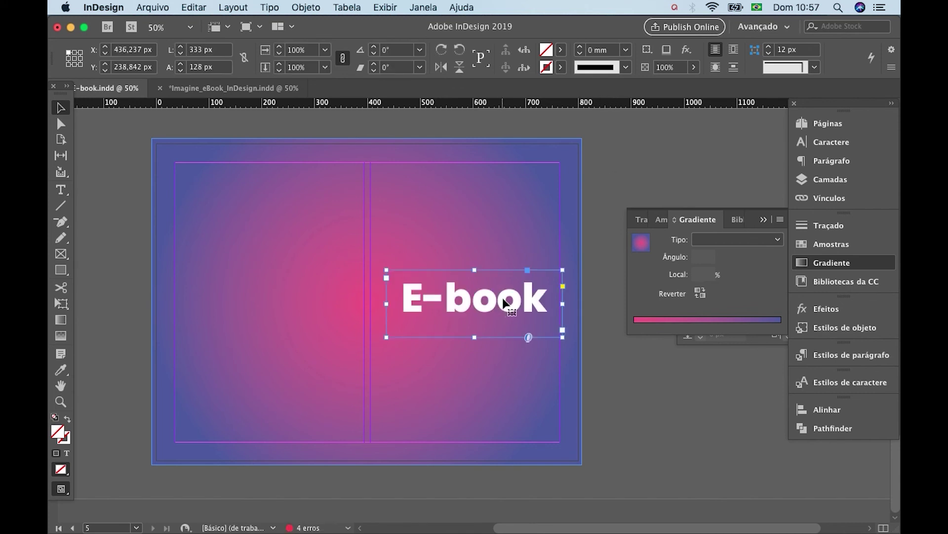
drag(507, 296, 392, 295)
key(super+z)
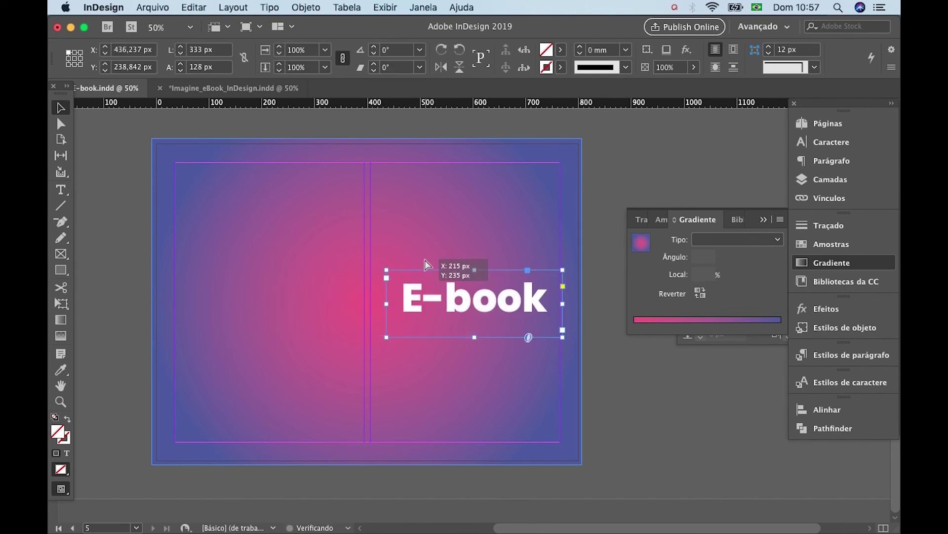
key(super+z)
Step: Paste the copied title in its original position on page 5 and replace its text with "Obrigada"
right_click(390, 274)
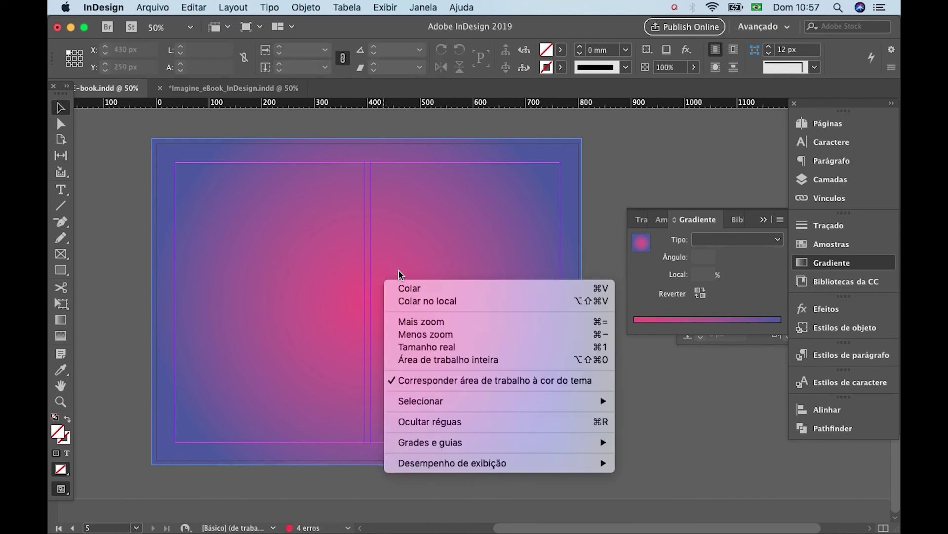
click(437, 302)
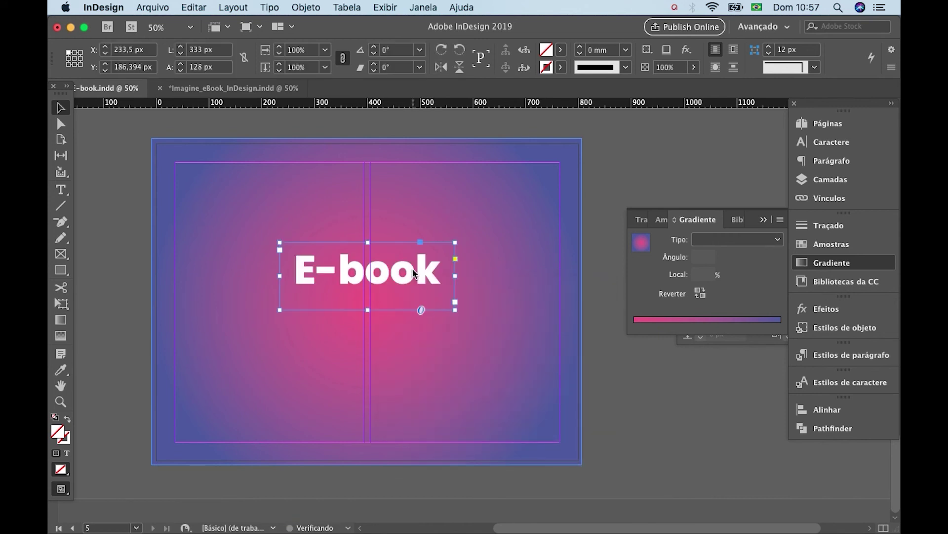
double_click(412, 267)
key(super+a)
text(Obr)
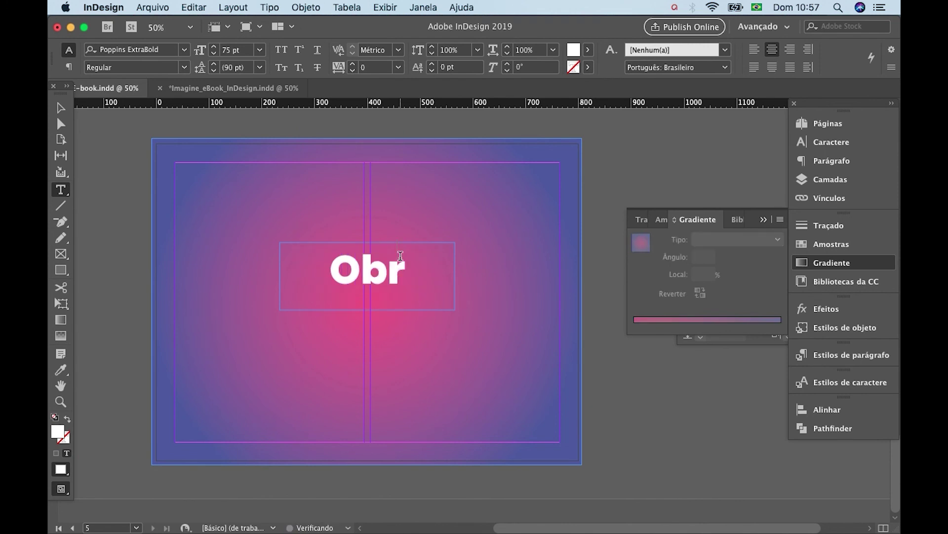
text(igado)
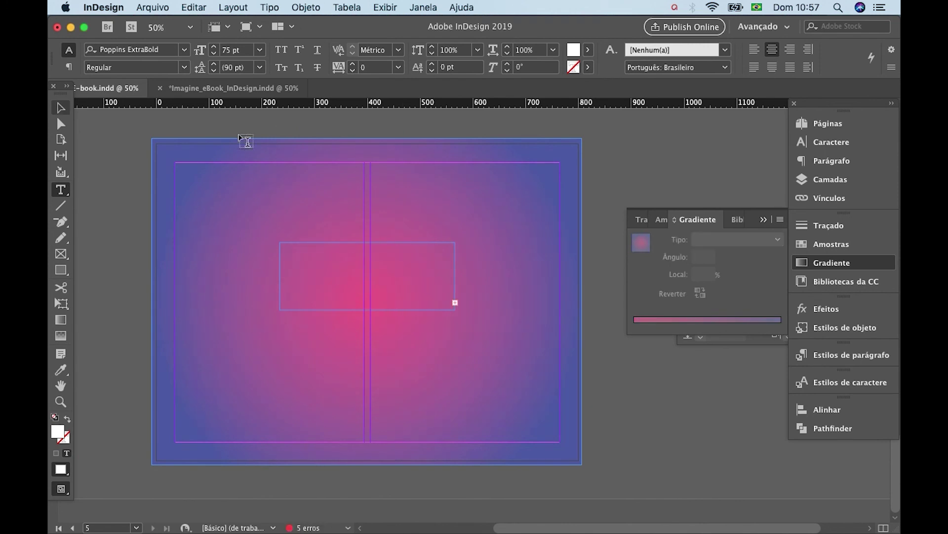
Step: Enlarge the title's text frame to about 376 x 160 px so the whole word fits
click(60, 108)
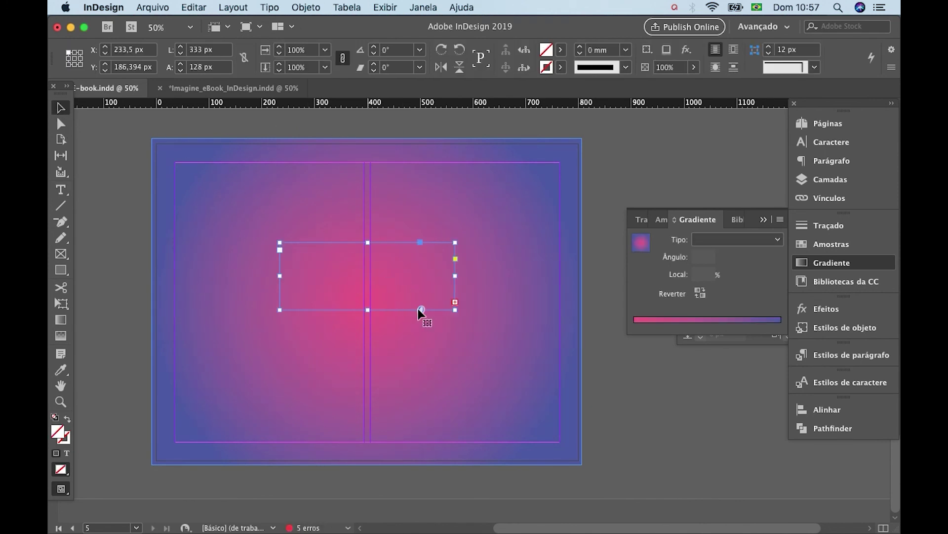
double_click(367, 310)
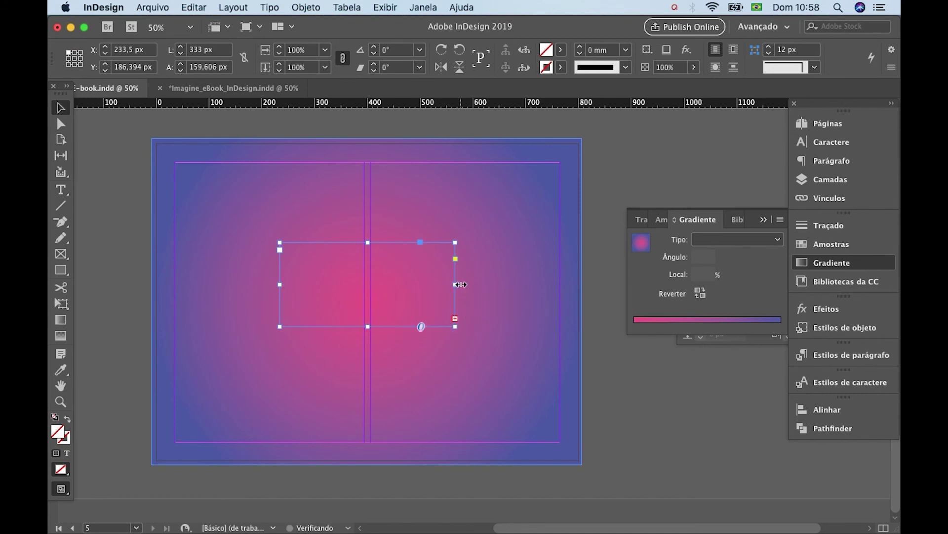
double_click(455, 284)
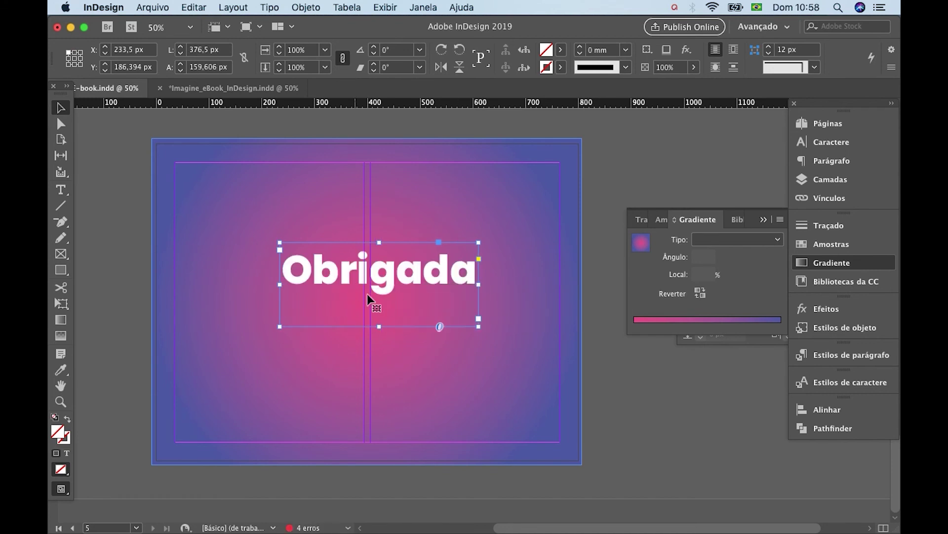
Step: Centre the Obrigada frame horizontally and vertically on the page and shorten its height to about 124 px
click(824, 412)
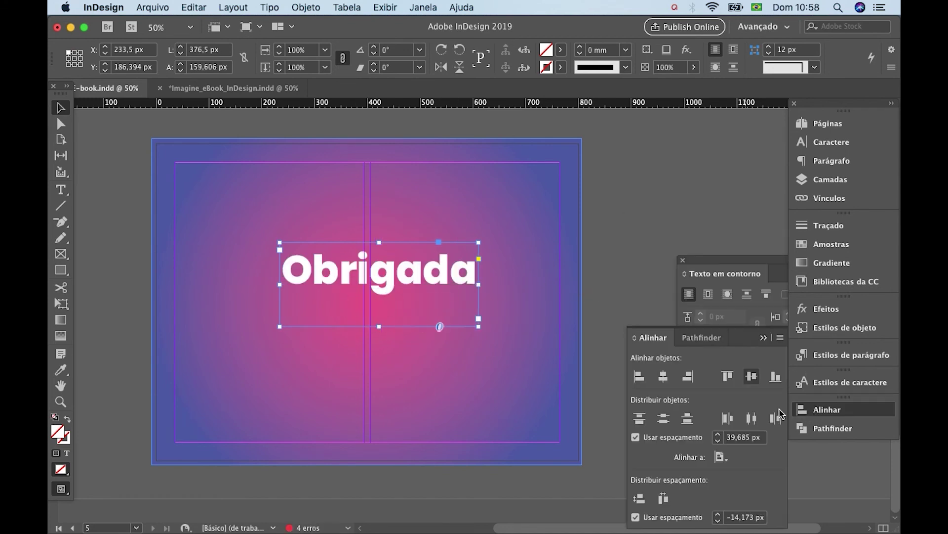
click(752, 378)
click(664, 375)
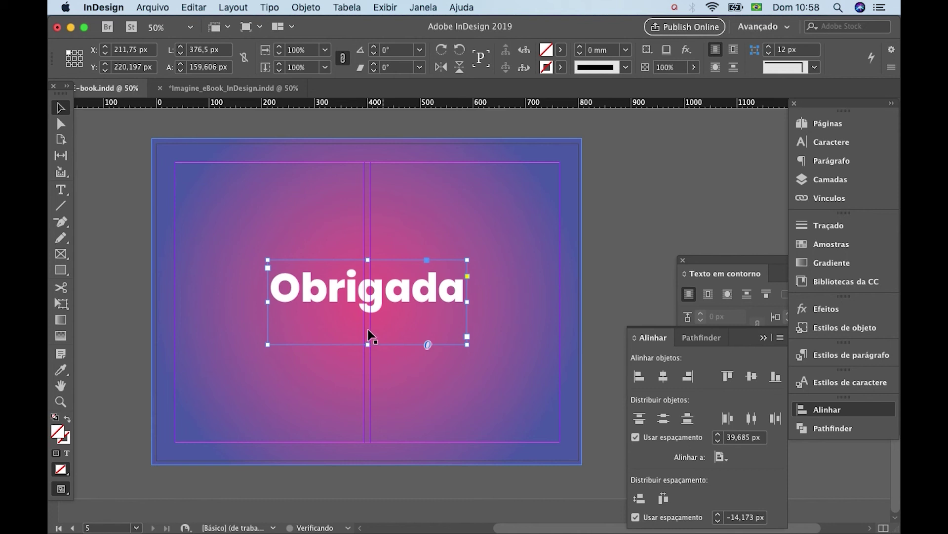
drag(368, 345, 368, 325)
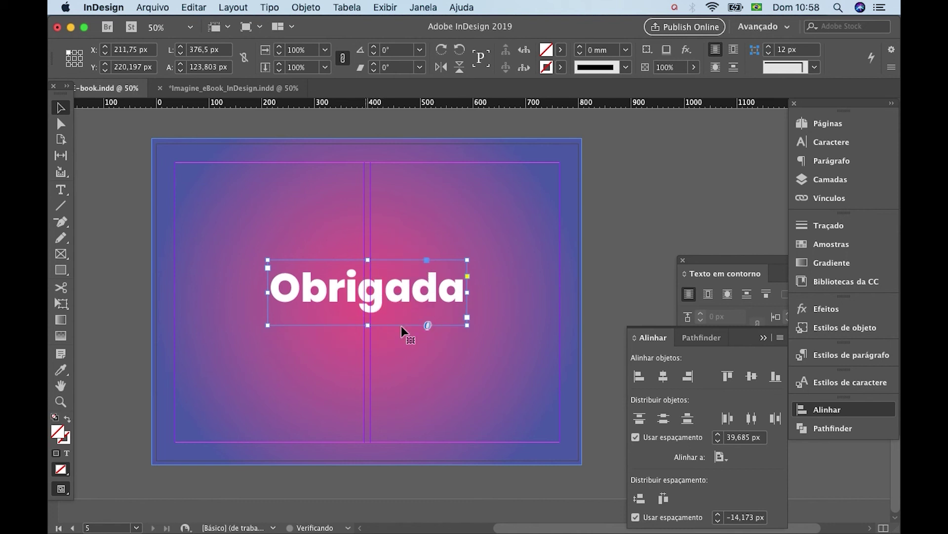
click(612, 213)
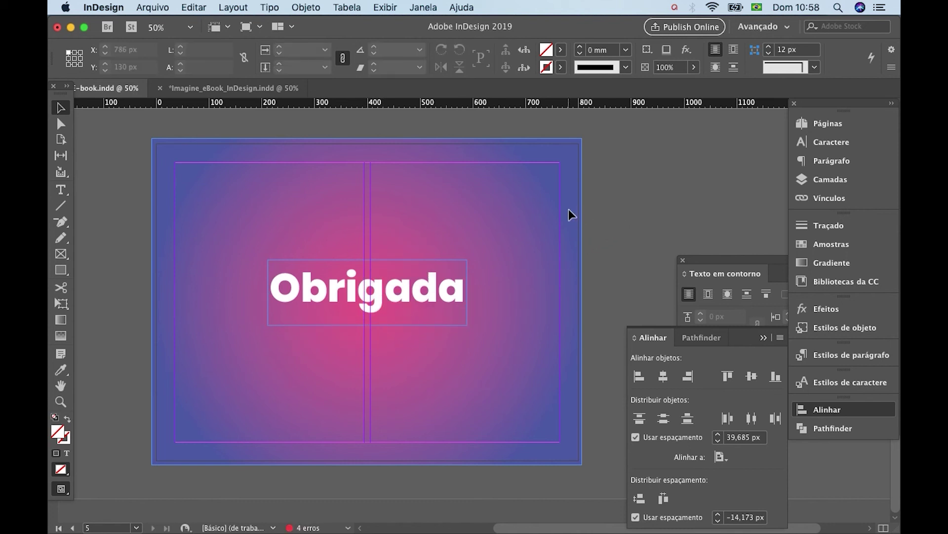
Step: Try recolouring the centre stop of the background's radial gradient to yellow, eadd32
click(541, 207)
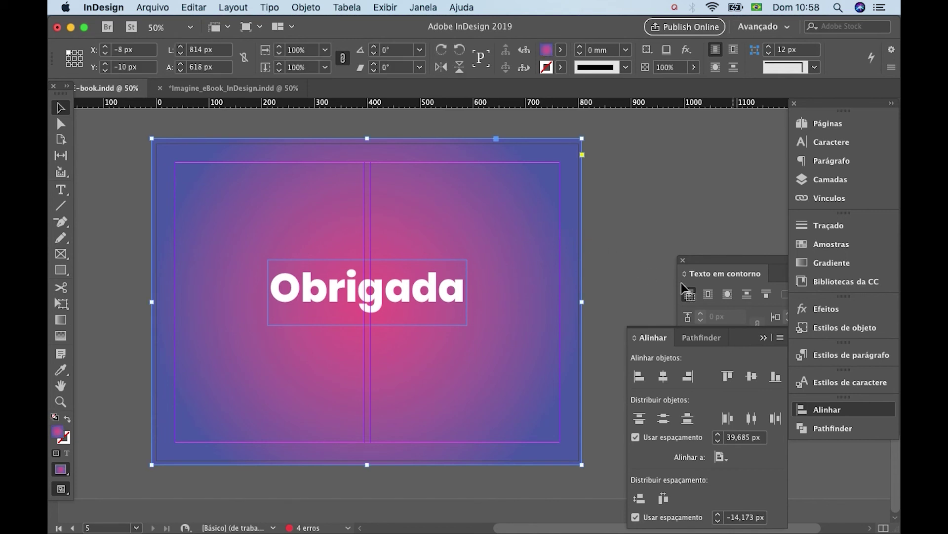
click(814, 266)
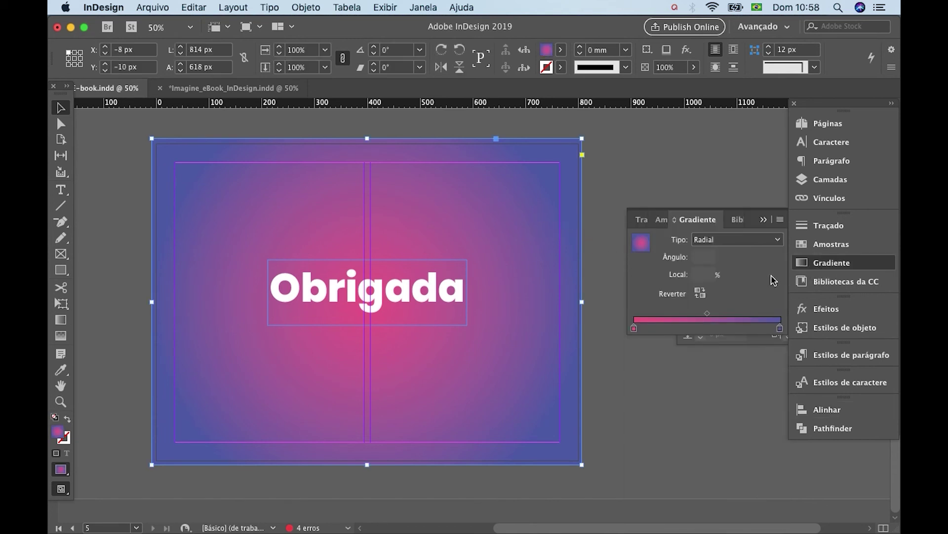
click(634, 329)
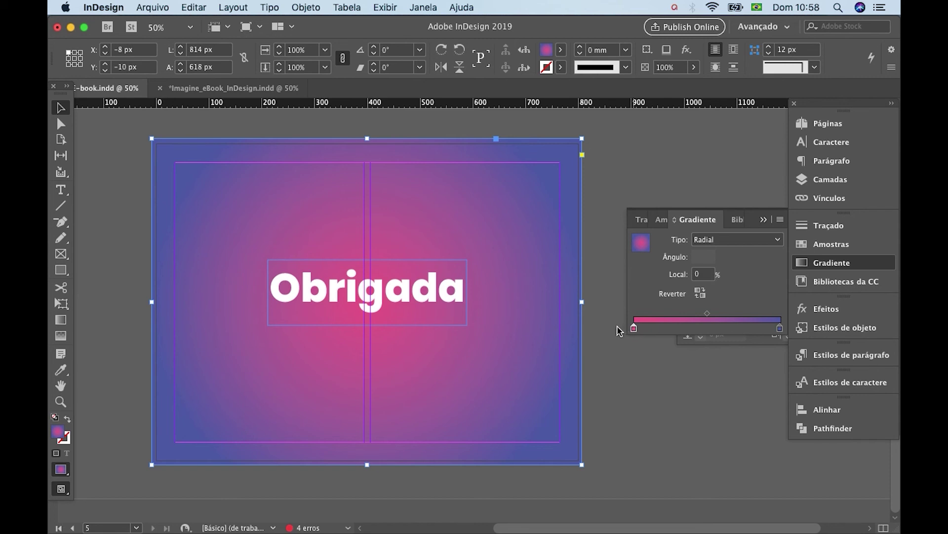
double_click(58, 432)
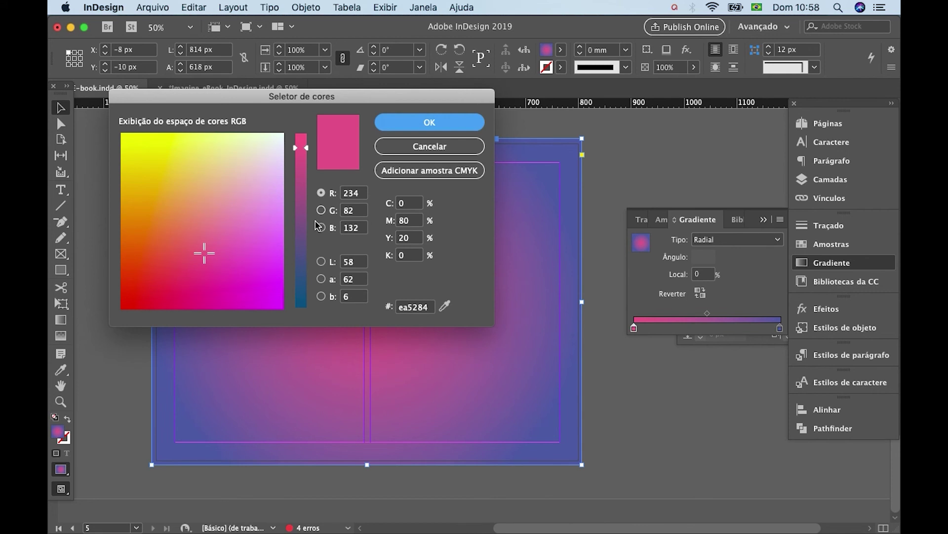
click(151, 151)
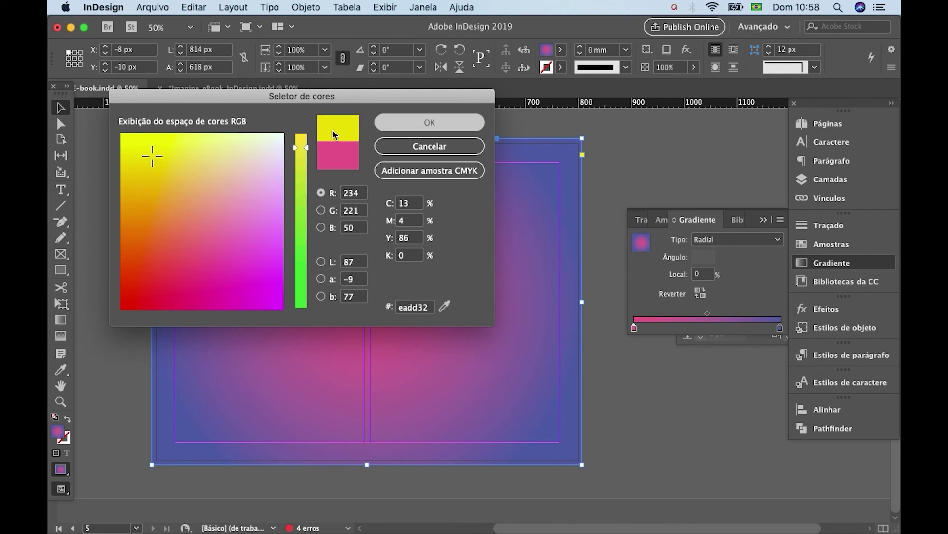
click(409, 127)
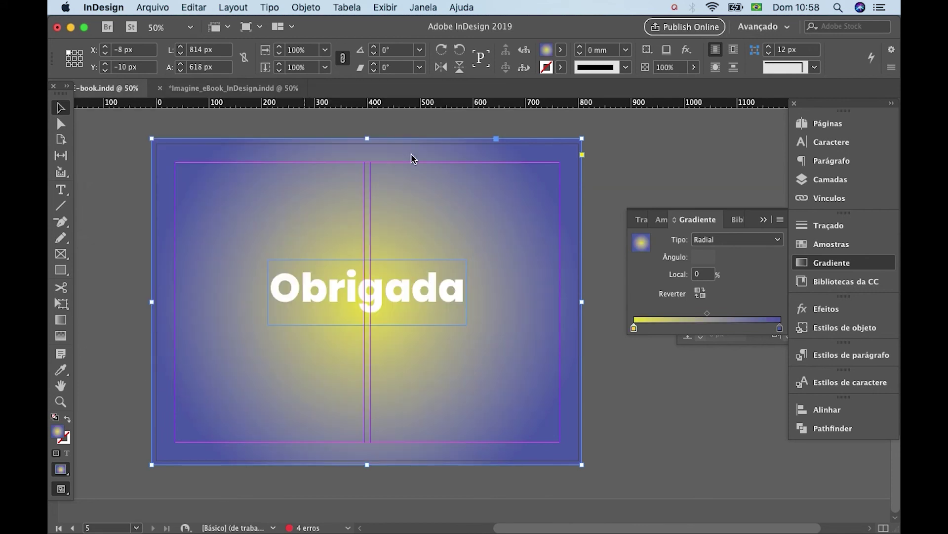
Step: Try another colour on the gradient's outer stop and restore the pink-to-blue radial gradient
click(780, 328)
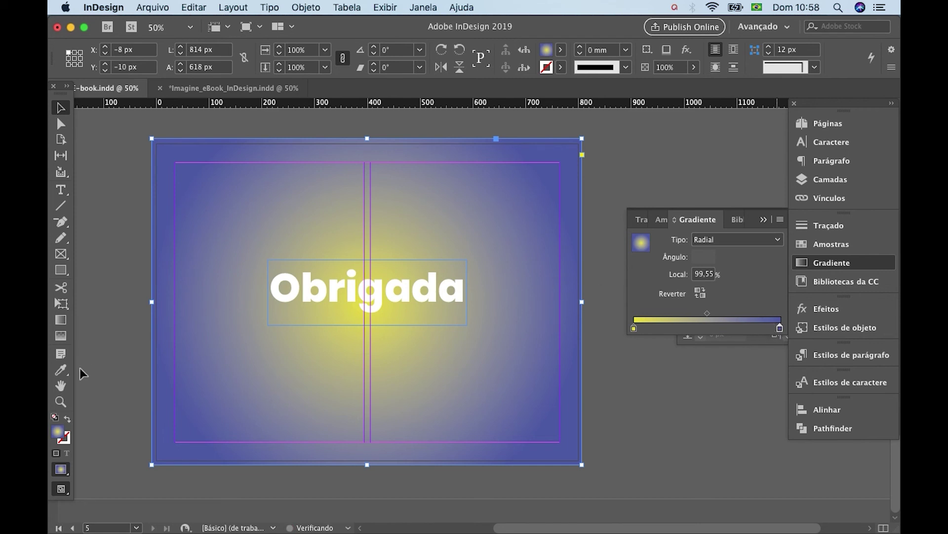
double_click(58, 432)
click(263, 157)
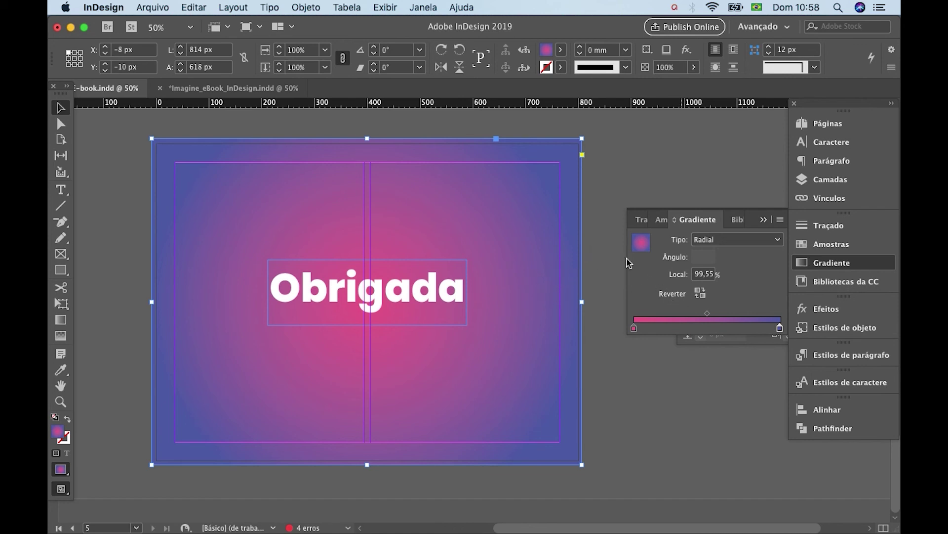
click(631, 181)
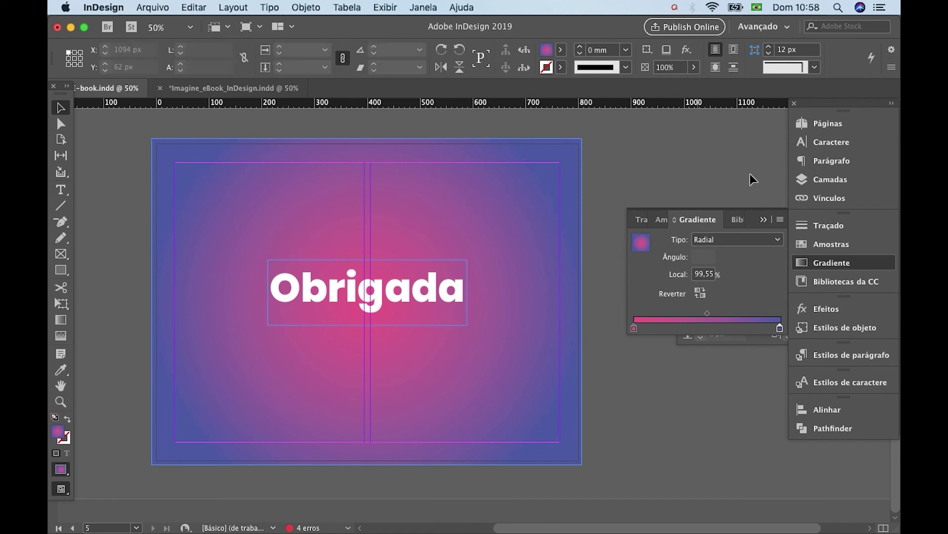
Step: Review the e-book page by page, from the cover on page 1 through to the closing page 5
click(833, 126)
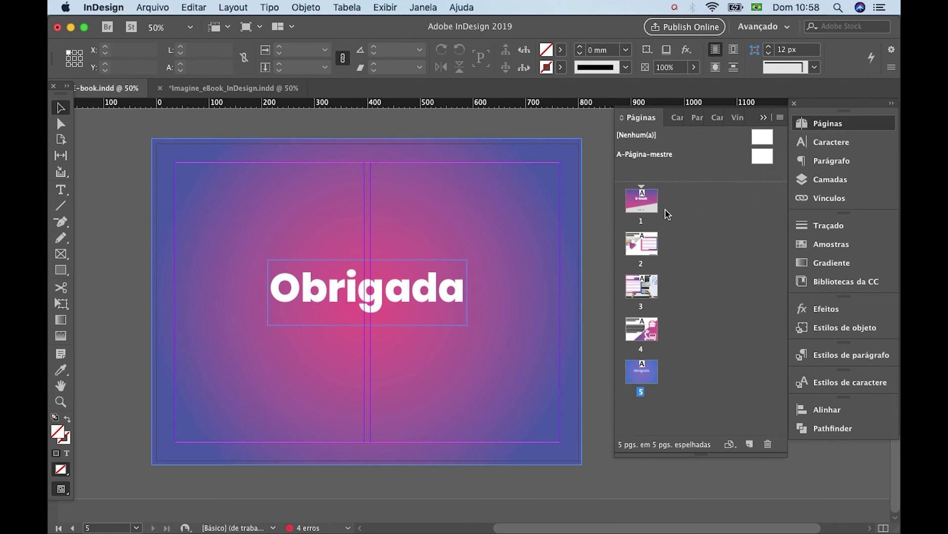
double_click(644, 205)
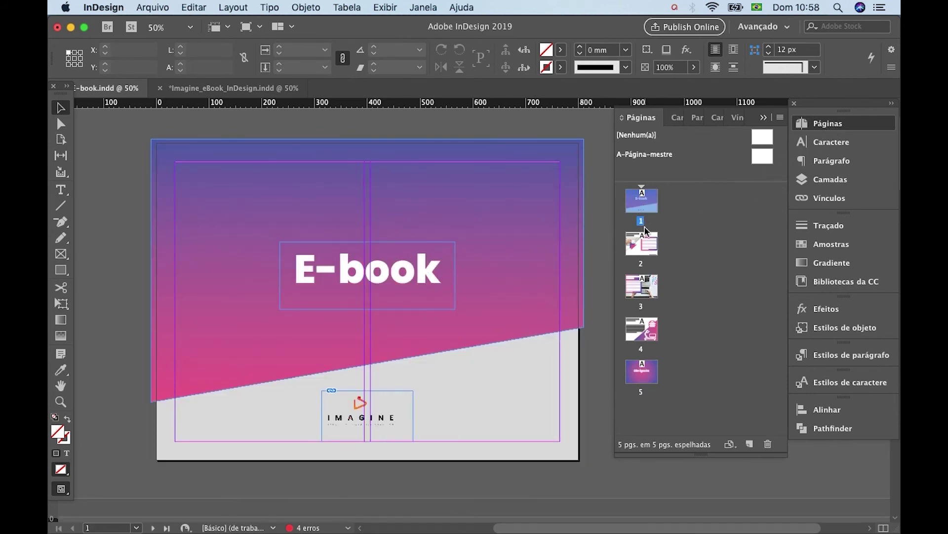
double_click(647, 250)
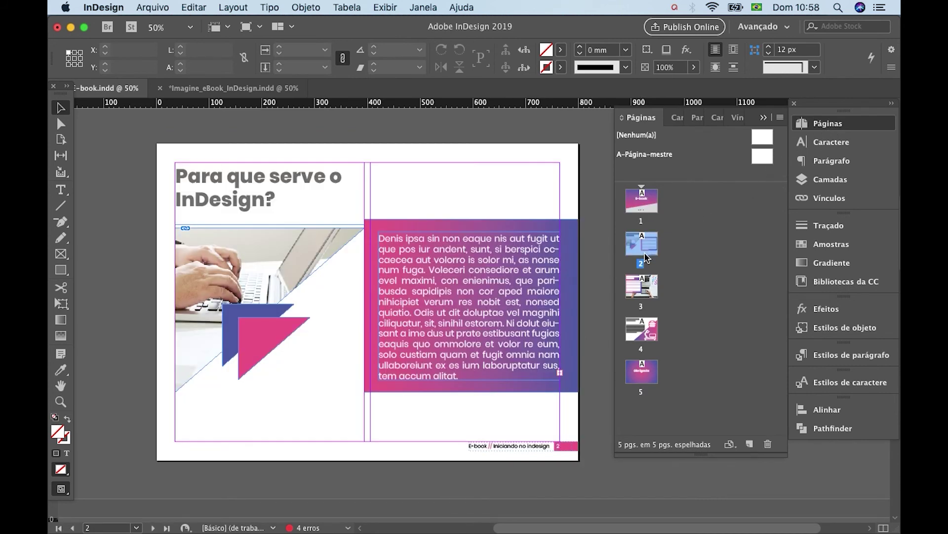
double_click(642, 290)
double_click(648, 332)
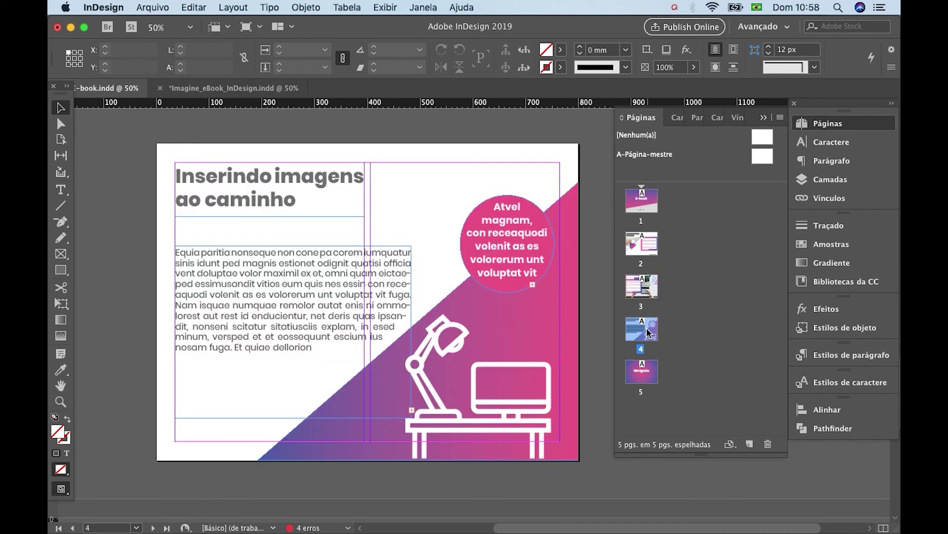
double_click(650, 374)
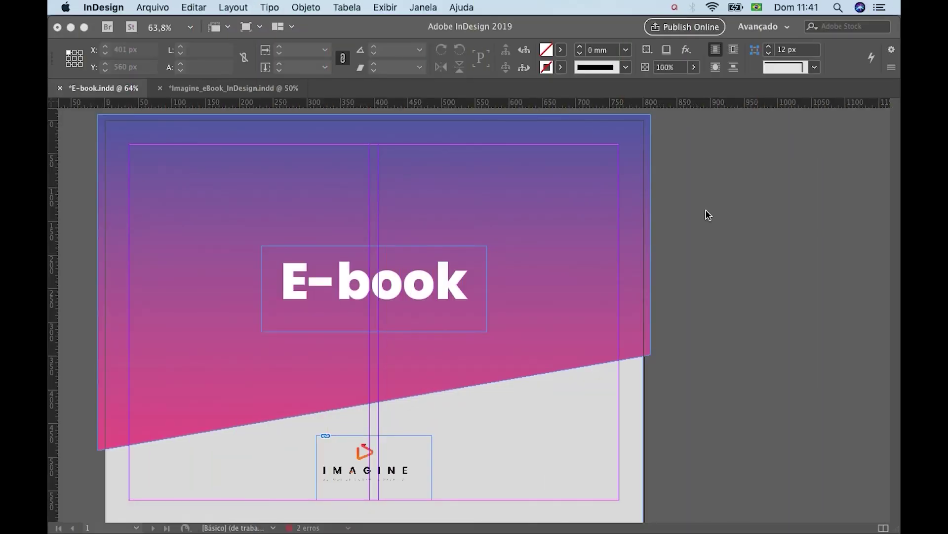
Step: Close the preflight error list and show the document's page thumbnails
click(709, 214)
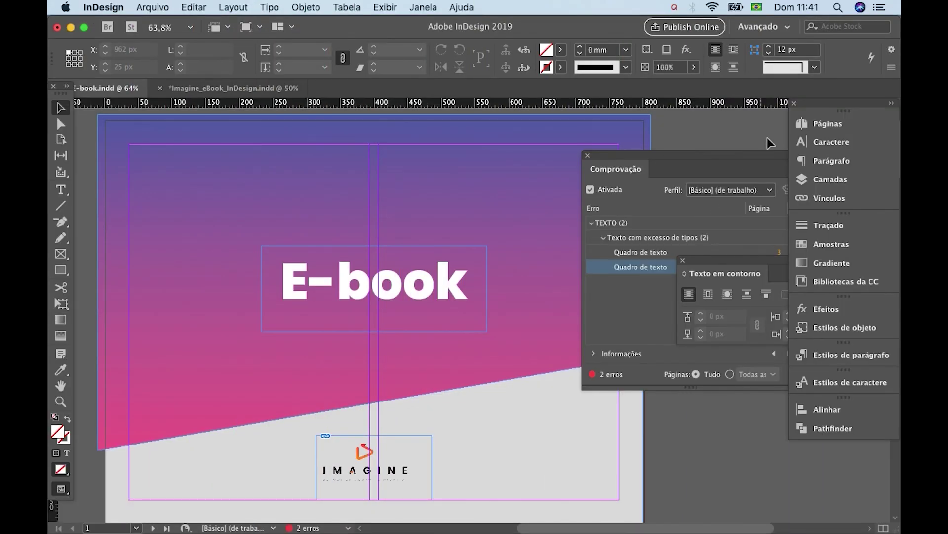
click(587, 155)
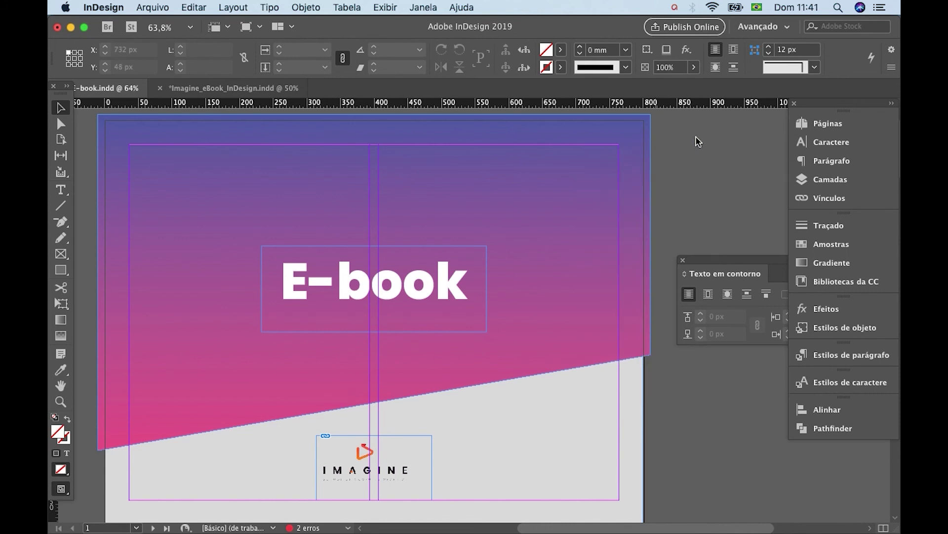
click(818, 123)
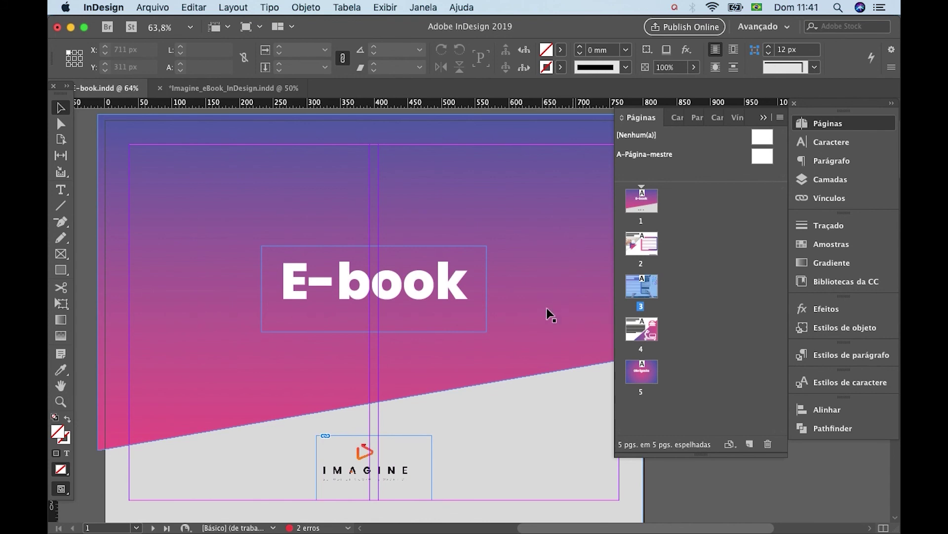
Step: Examine the cover and the layout of page 2, and return to the cover
scroll(536, 395, down, 5)
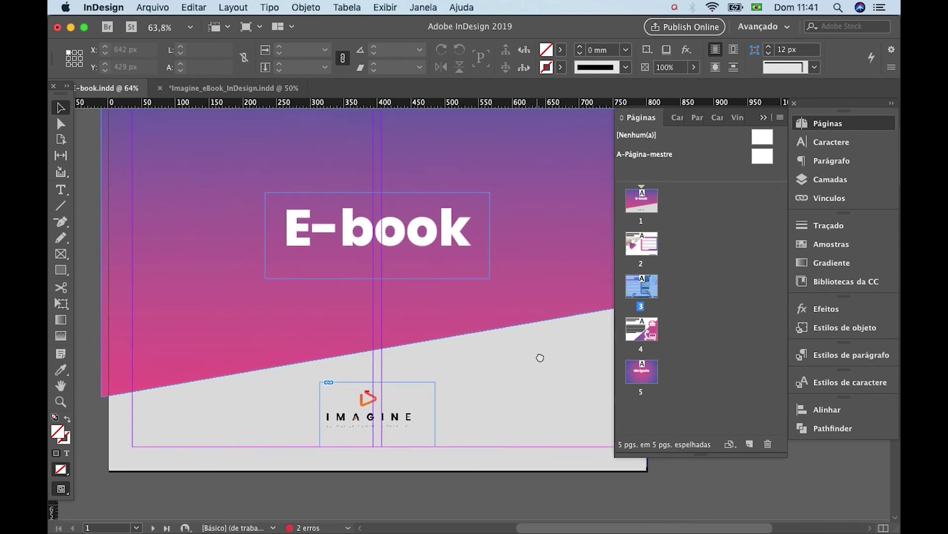
scroll(540, 366, down, 10)
scroll(528, 316, down, 4)
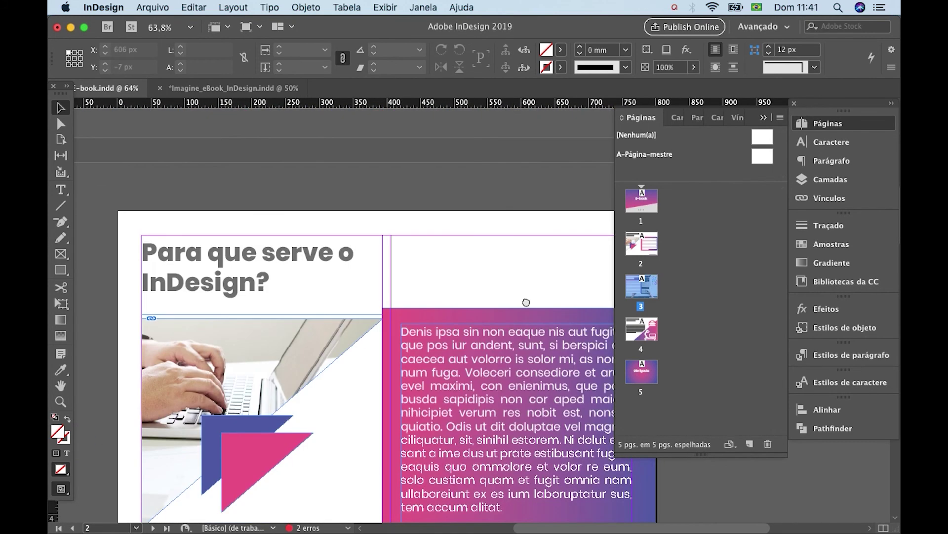
scroll(516, 237, down, 4)
scroll(518, 235, up, 3)
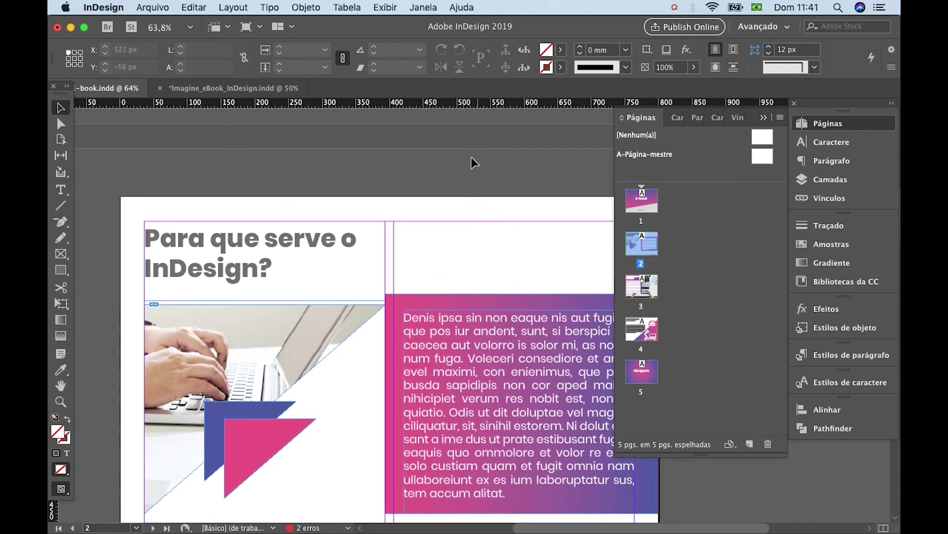
scroll(470, 161, up, 15)
scroll(452, 363, up, 6)
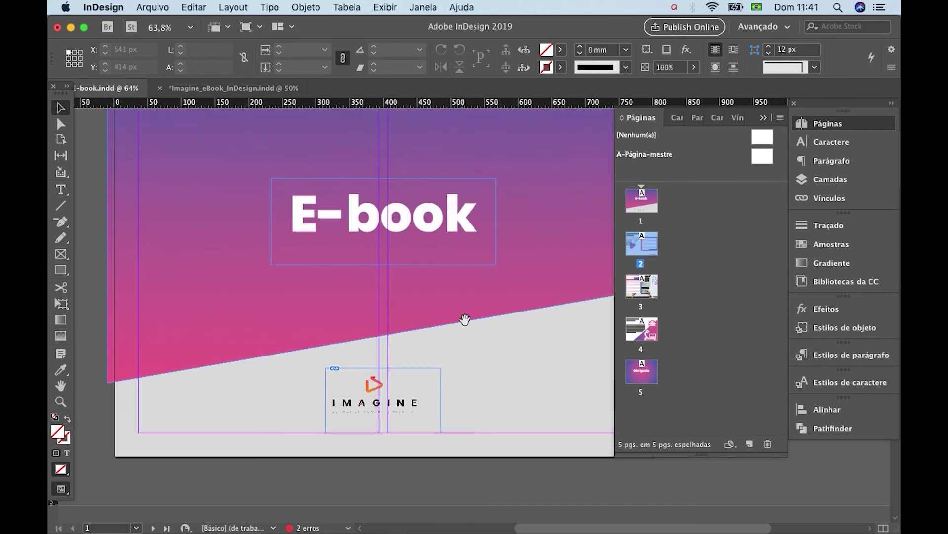
scroll(471, 348, up, 1)
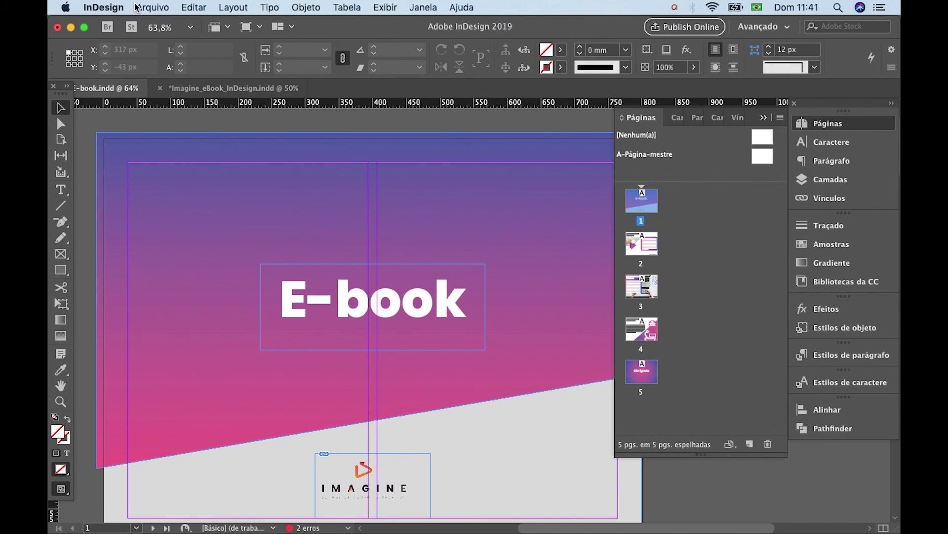
Step: Save the document as E-book in the InDesign CS4 or later (IDML) format in the E-book folder, replacing the existing file
click(157, 8)
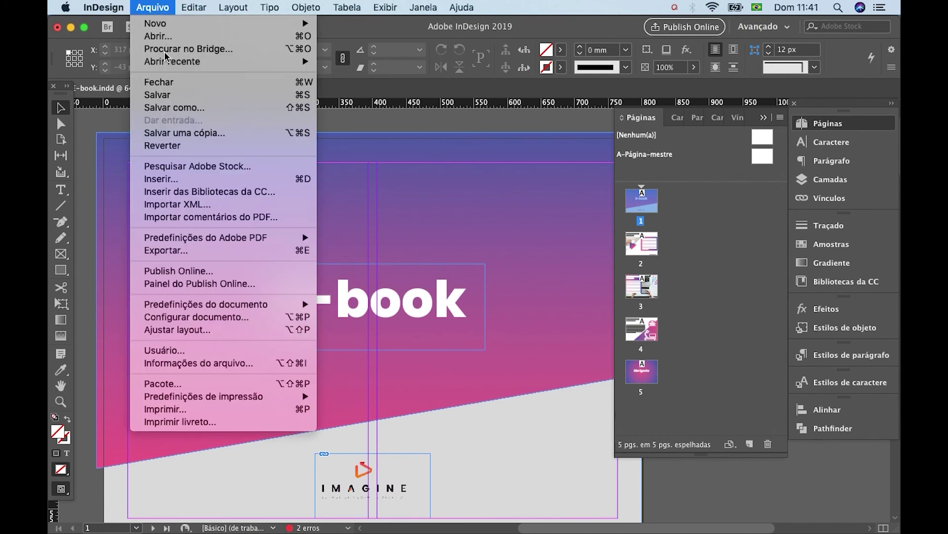
click(199, 109)
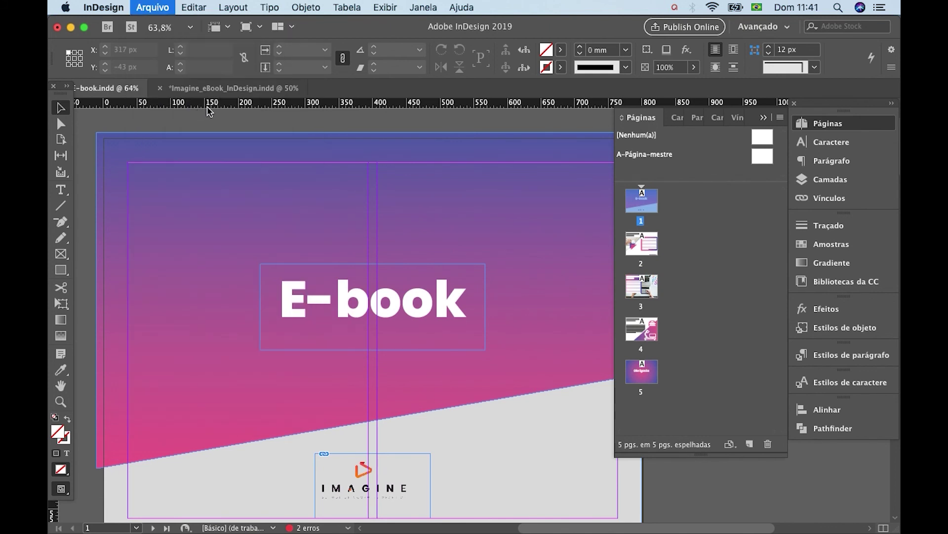
click(583, 413)
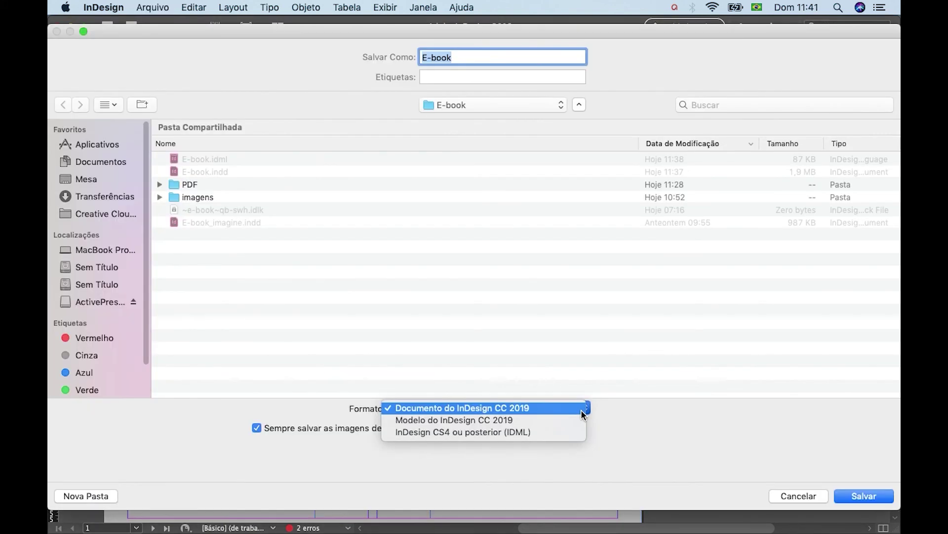
click(568, 432)
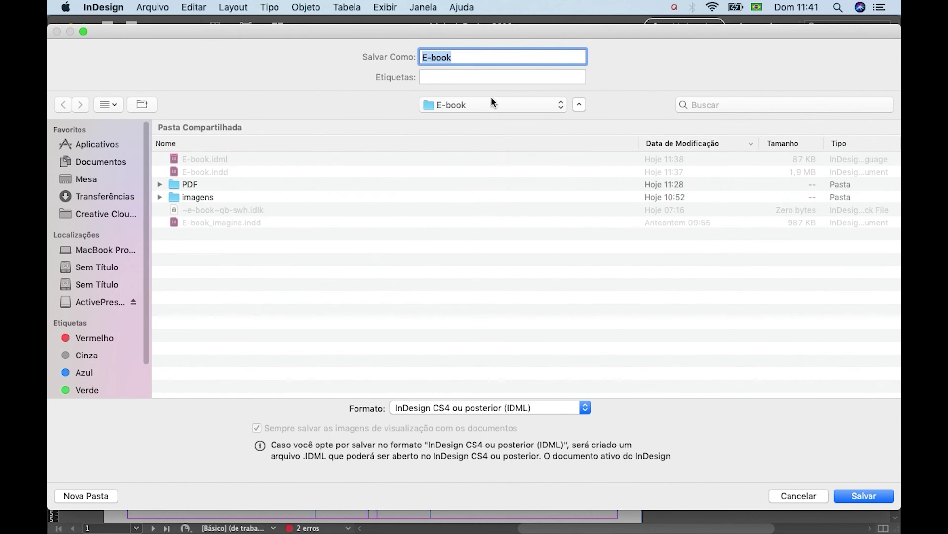
click(487, 57)
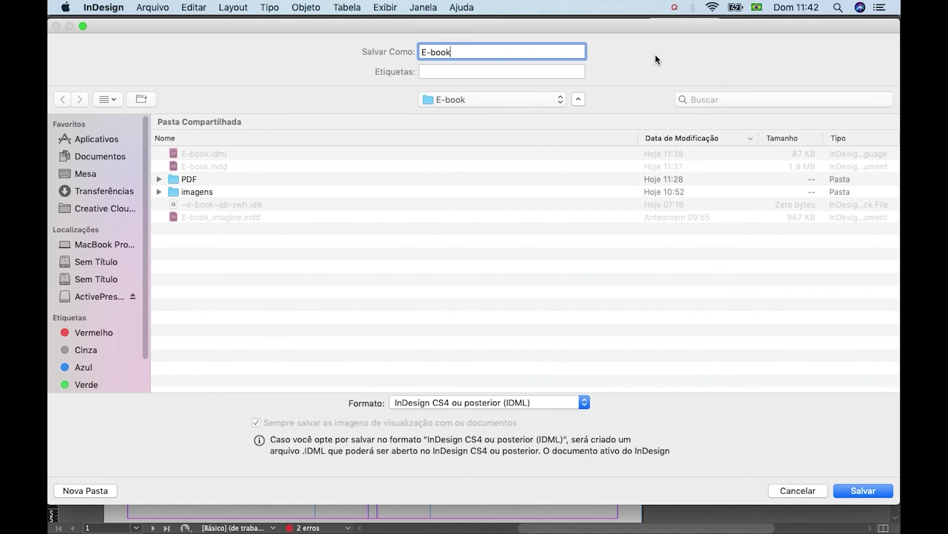
drag(665, 29, 666, 26)
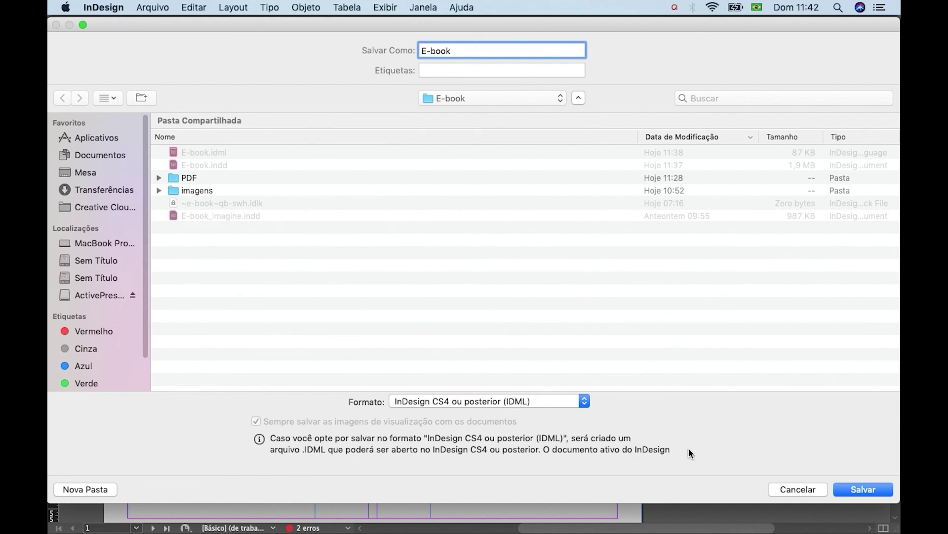
click(860, 489)
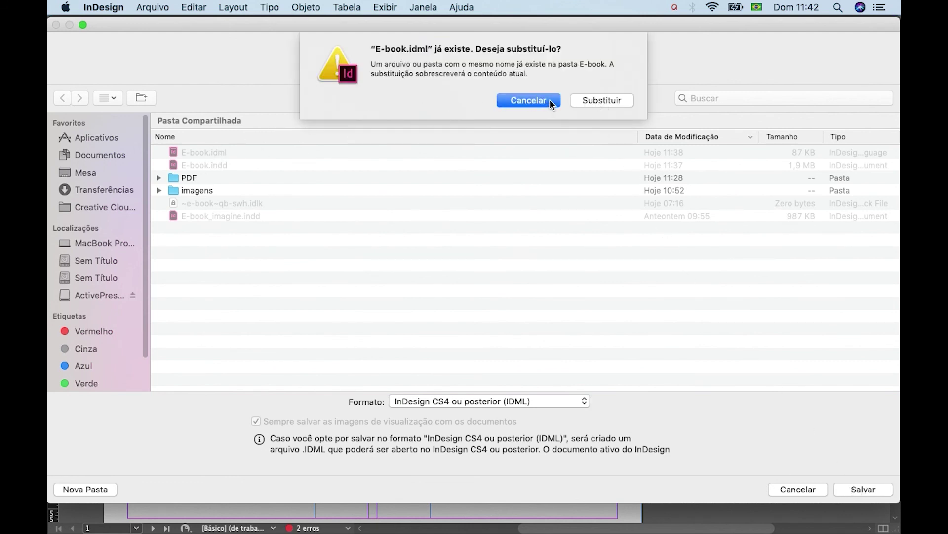
click(601, 101)
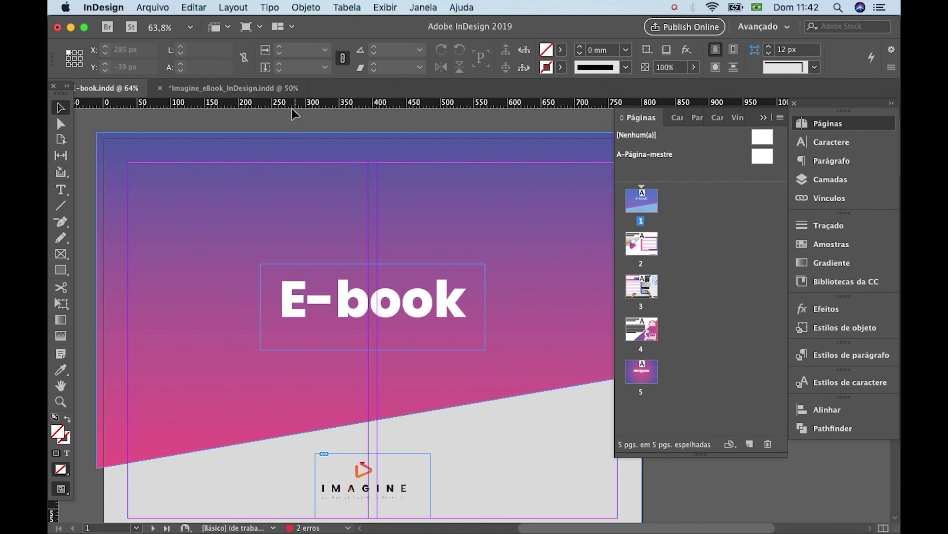
Step: Start exporting the document as E-book in the Adobe PDF (interativo) format, into the E-book folder
click(154, 9)
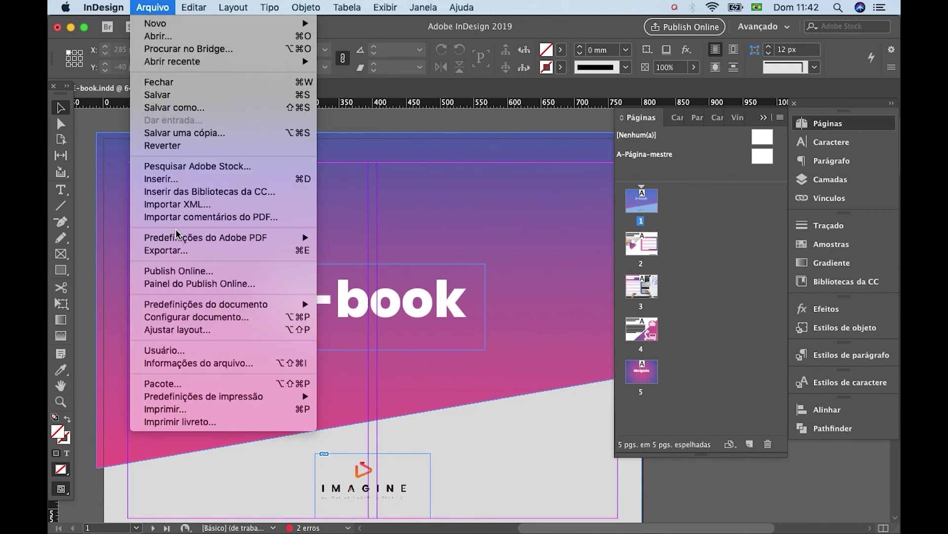
click(166, 251)
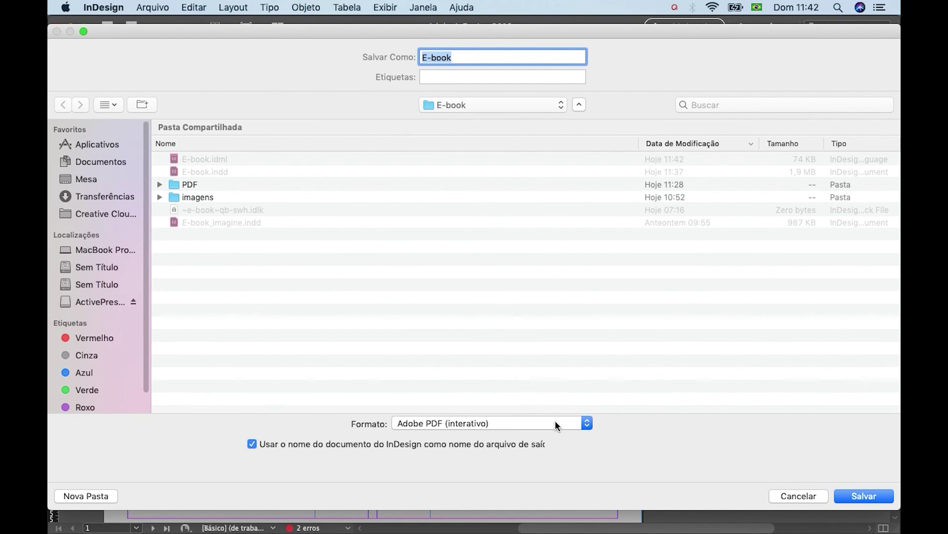
click(588, 423)
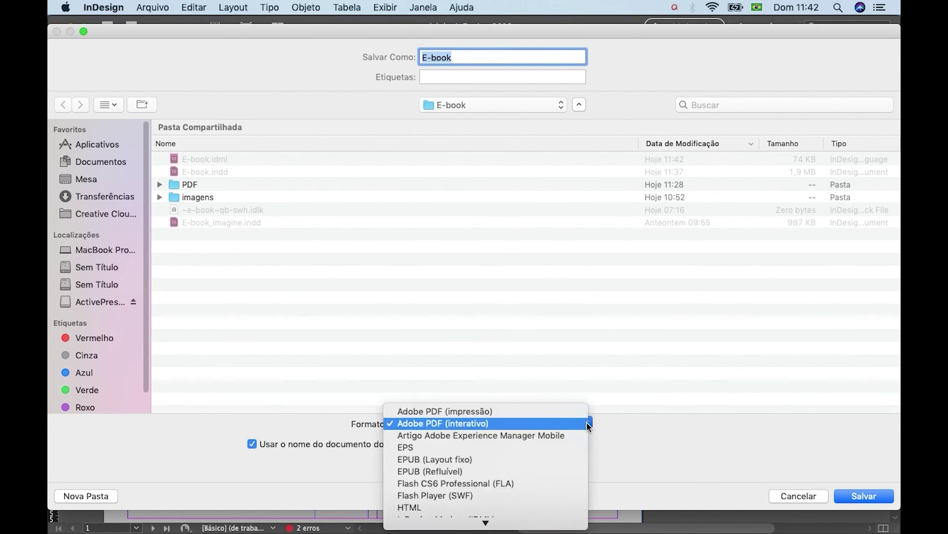
click(587, 423)
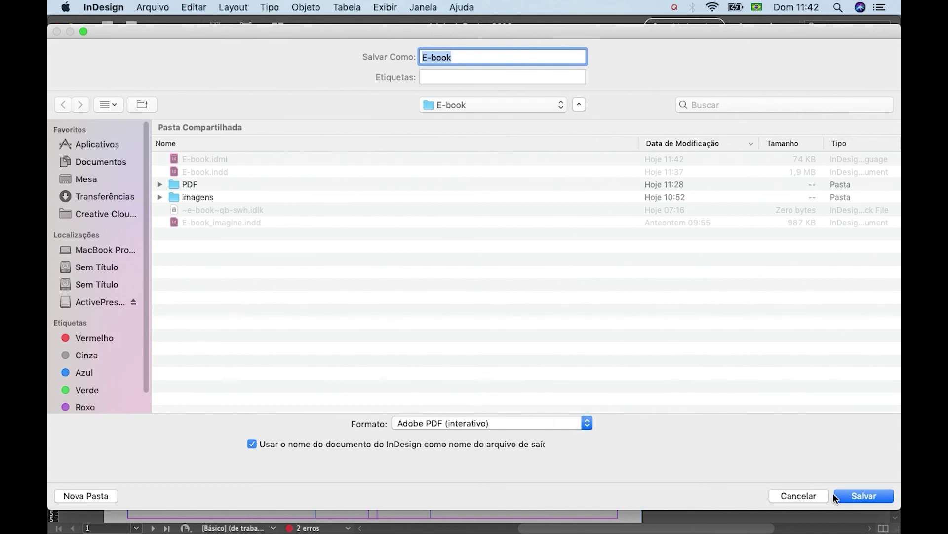
click(855, 496)
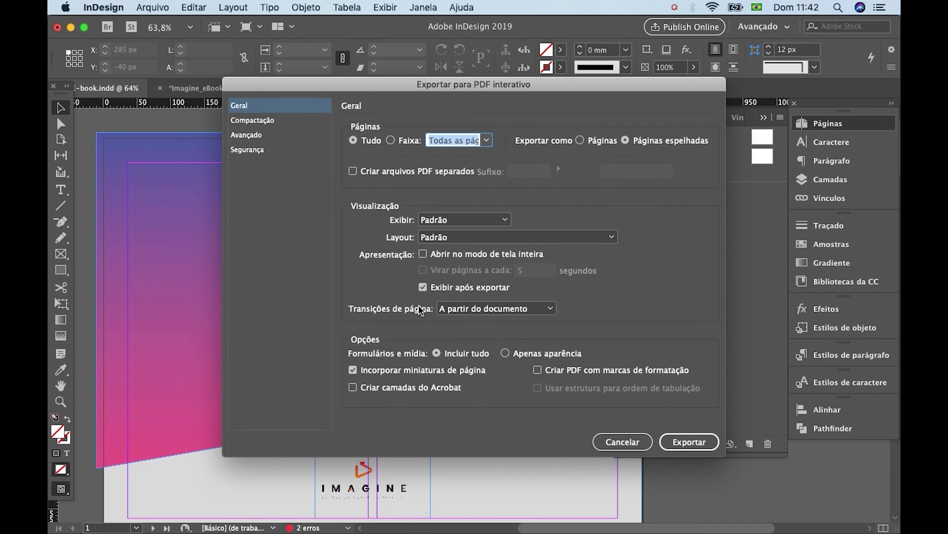
Step: Examine the interactive PDF export's compression, advanced and security options, and return to the general settings
drag(465, 77, 425, 91)
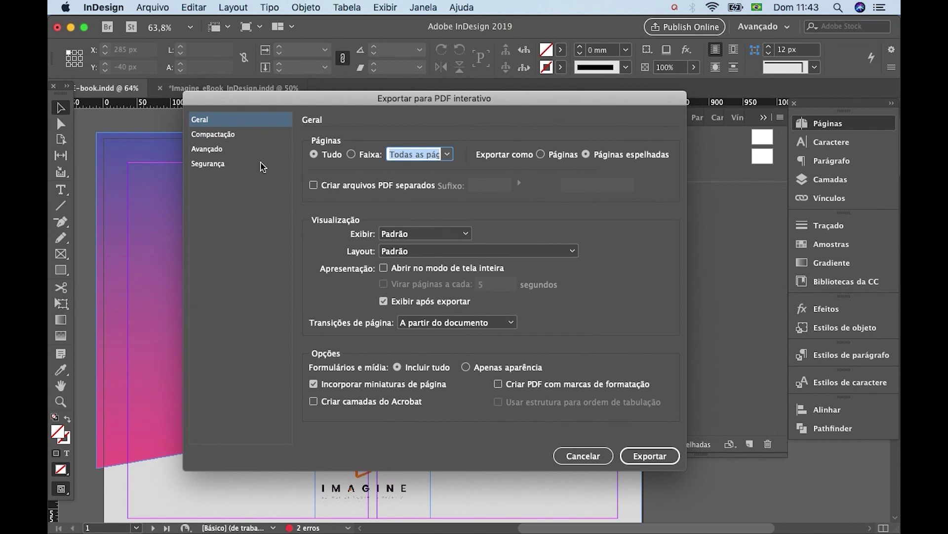
click(226, 141)
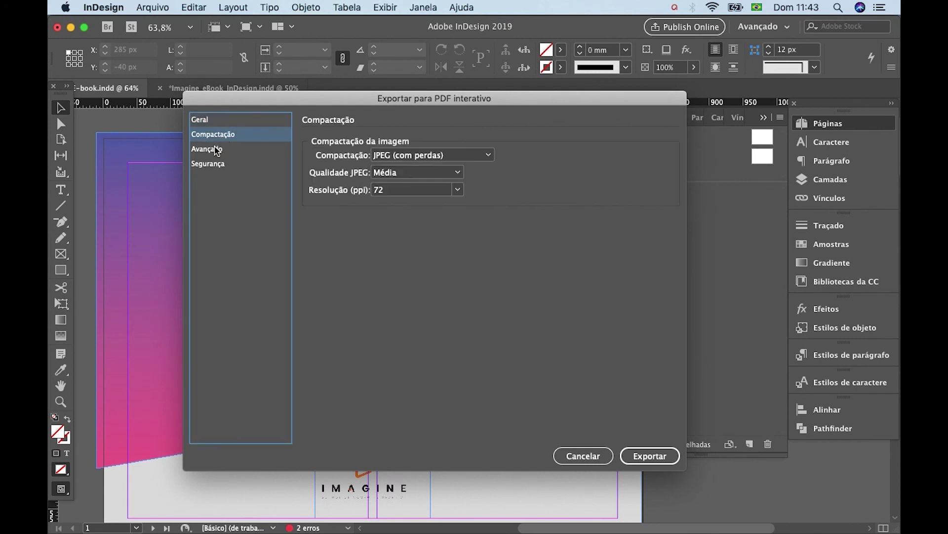
click(214, 150)
click(212, 168)
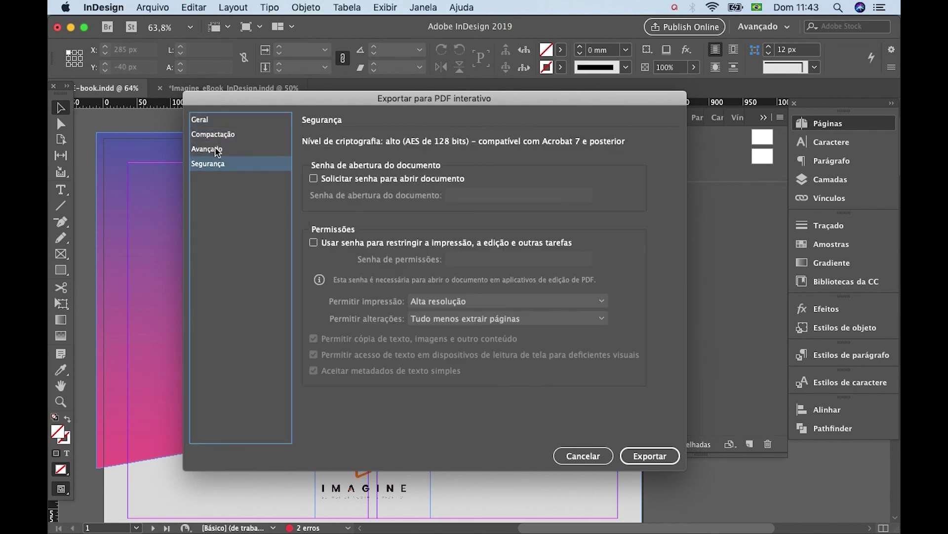
click(217, 149)
click(212, 120)
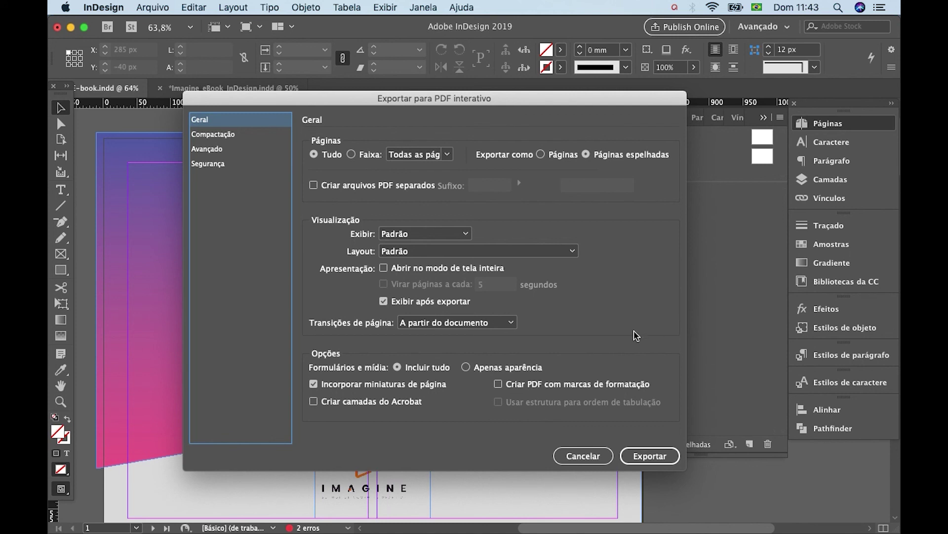
Step: Try to export all pages to interactive PDF with the current settings, and cancel at the overset text warning
click(650, 456)
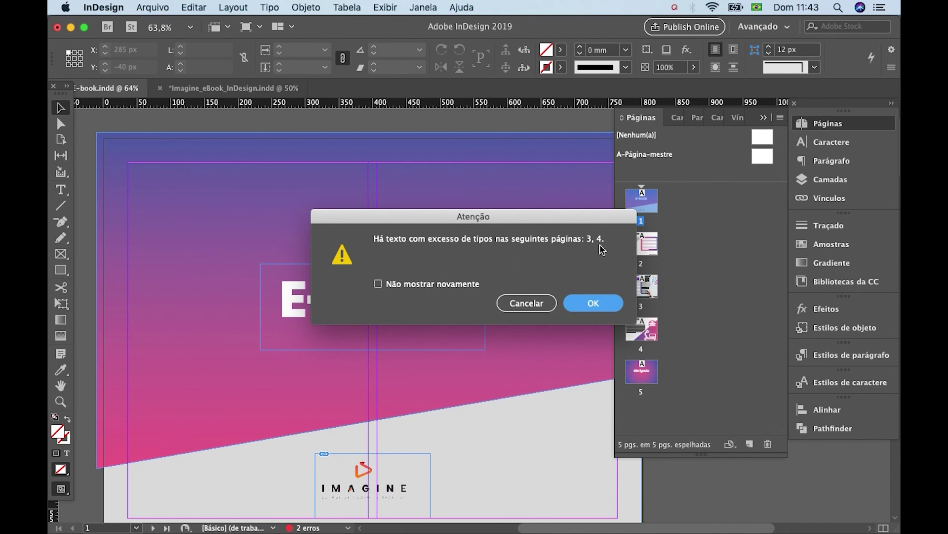
drag(618, 213, 592, 216)
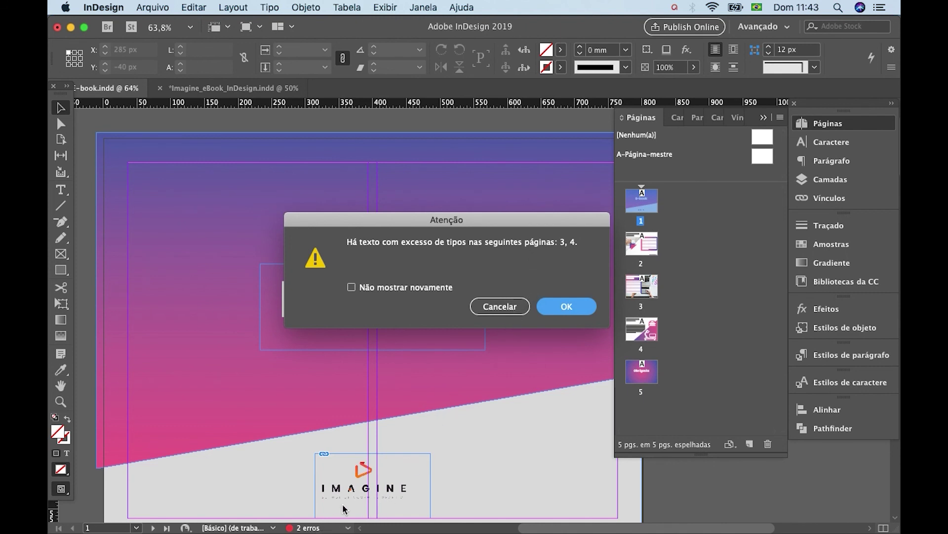
click(505, 308)
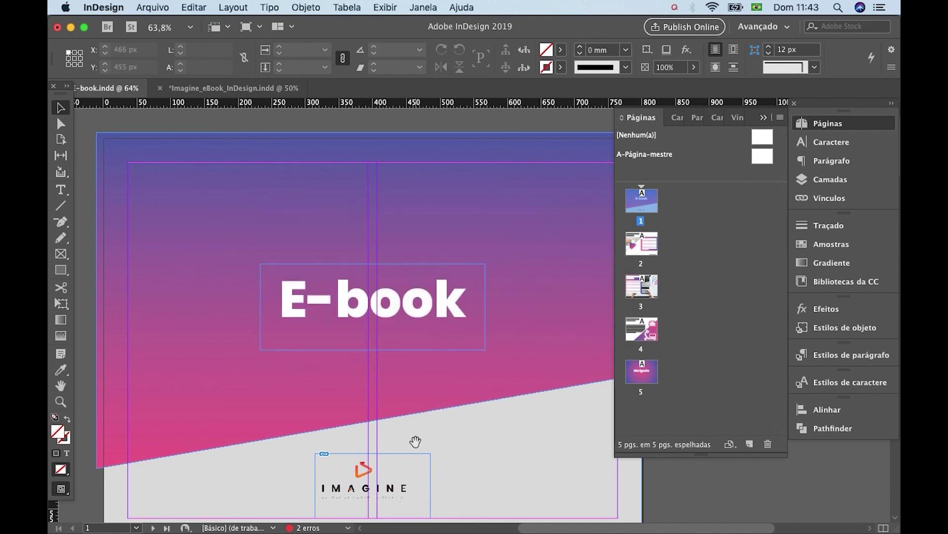
Step: Display the document's preflight errors and go to the overset text frame reported on page 3
scroll(429, 403, down, 2)
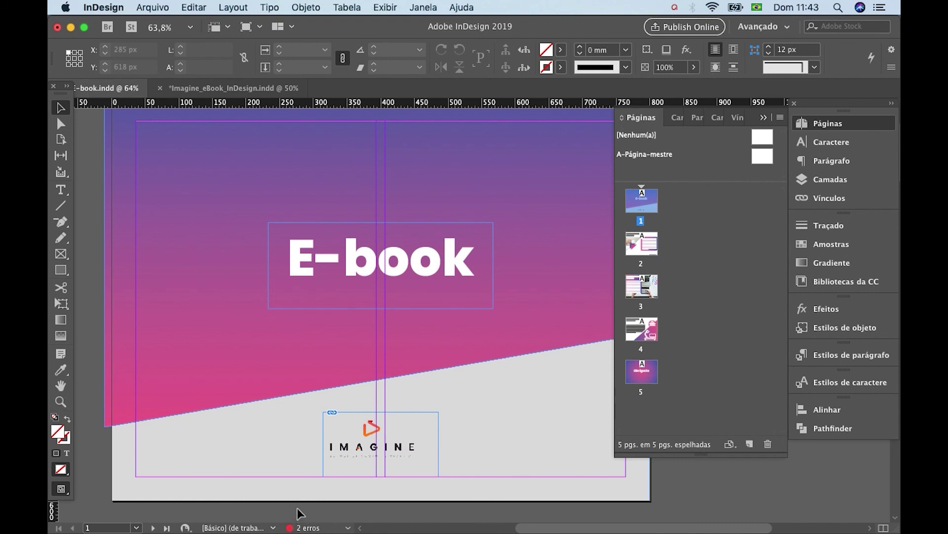
double_click(312, 527)
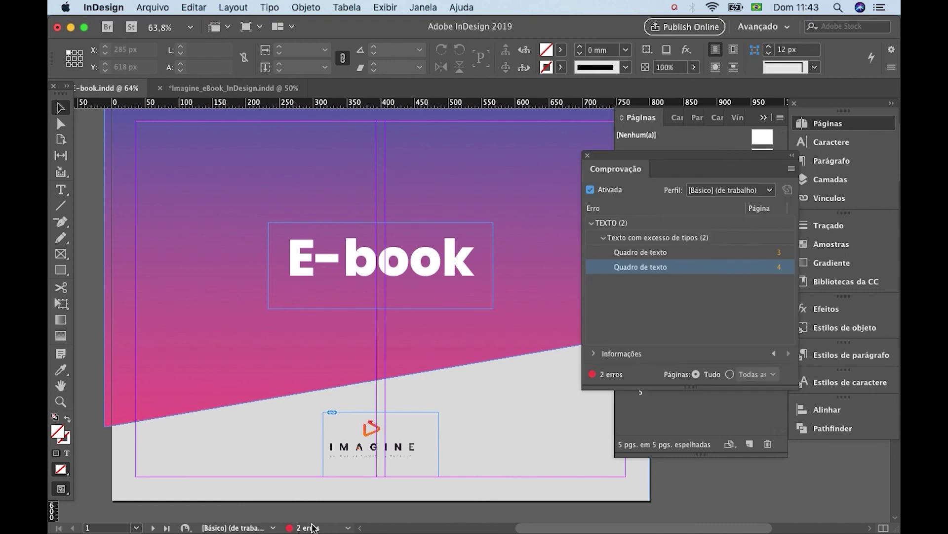
double_click(314, 528)
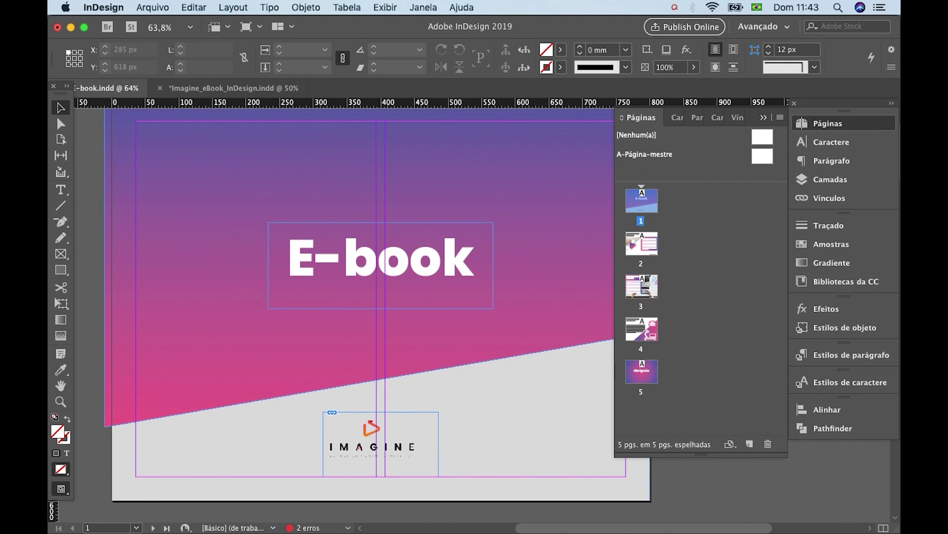
double_click(314, 527)
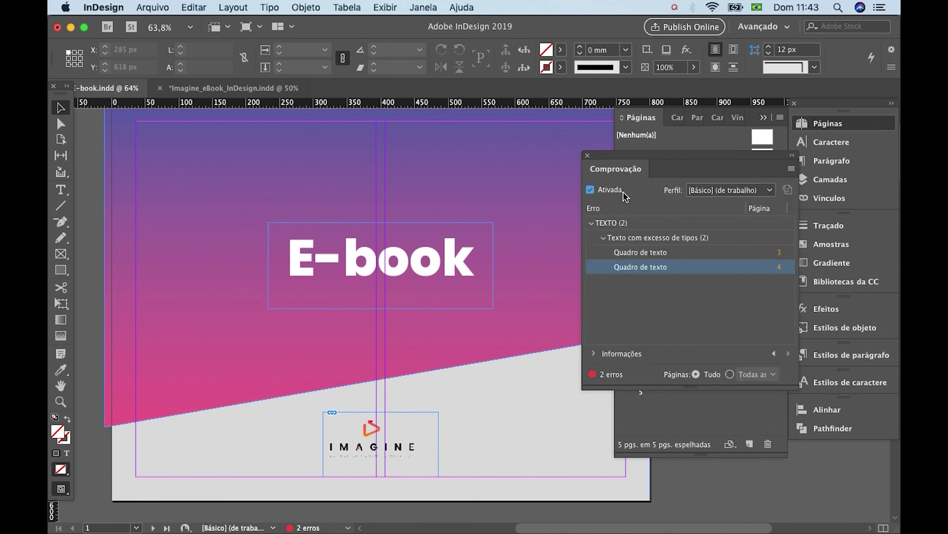
click(654, 252)
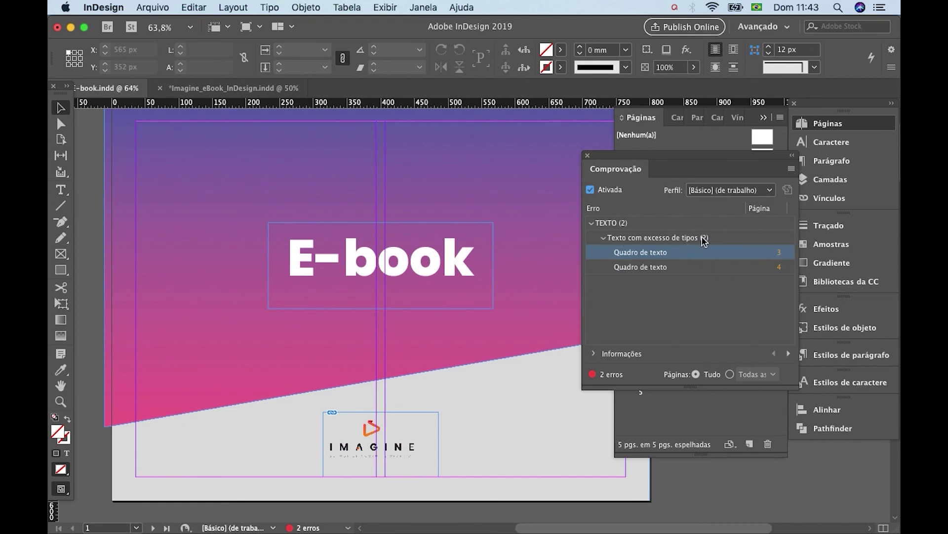
click(781, 253)
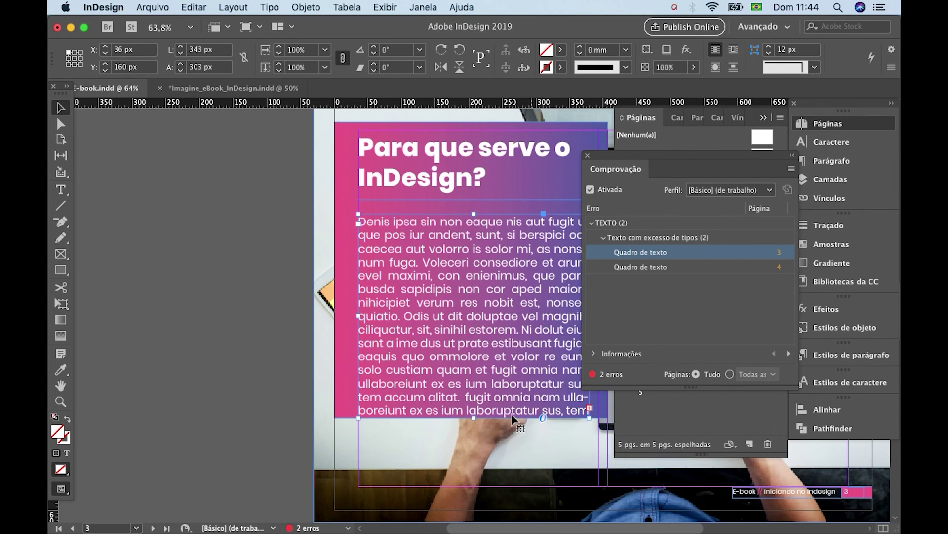
Step: Delete the surplus text after "accum alitat." at the end of page 3's body text frame
drag(489, 292, 305, 272)
double_click(302, 383)
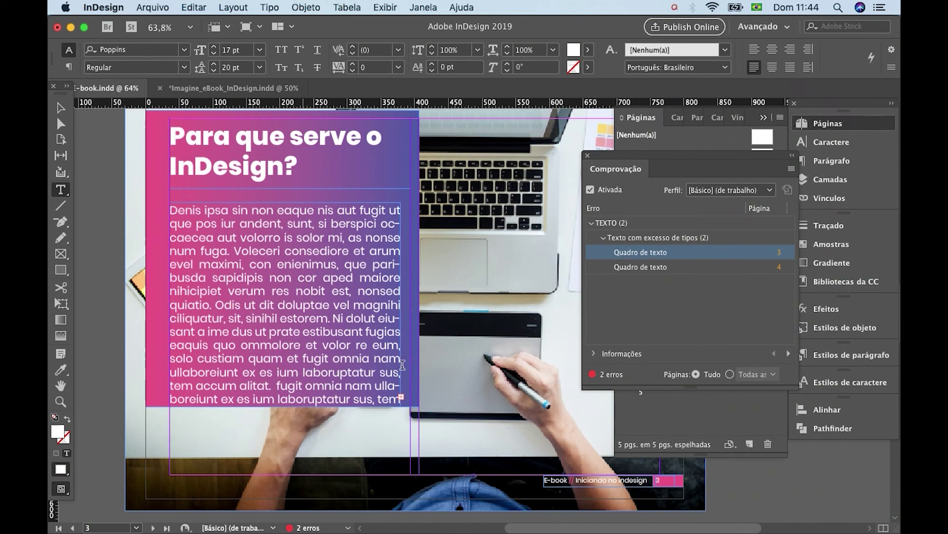
key(BackSpace)
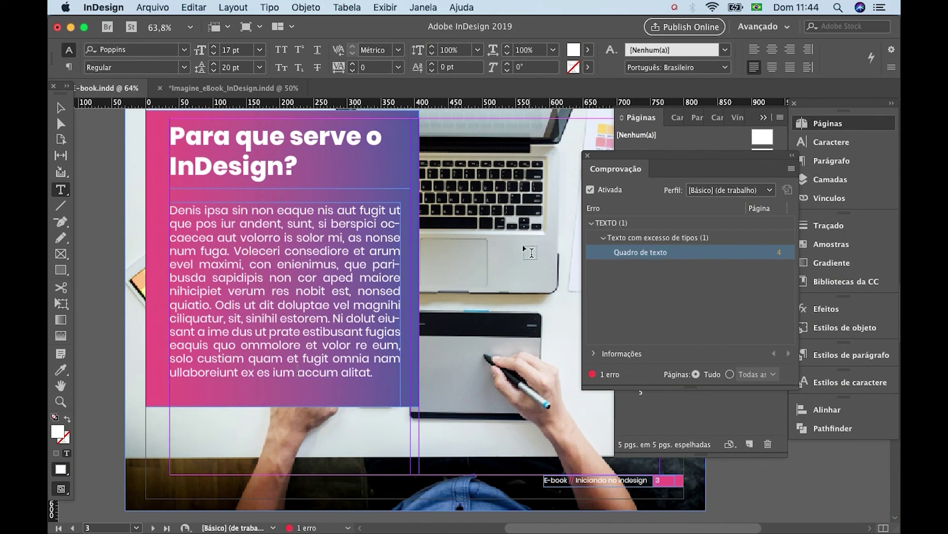
Step: Go to the overset text frame reported on page 4 and inspect the text in the pink circle
click(779, 256)
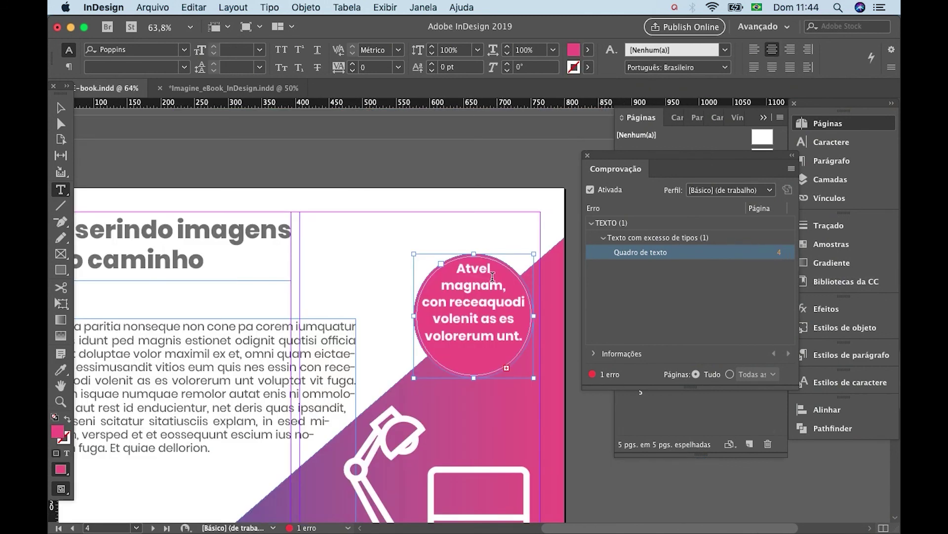
click(491, 347)
click(522, 338)
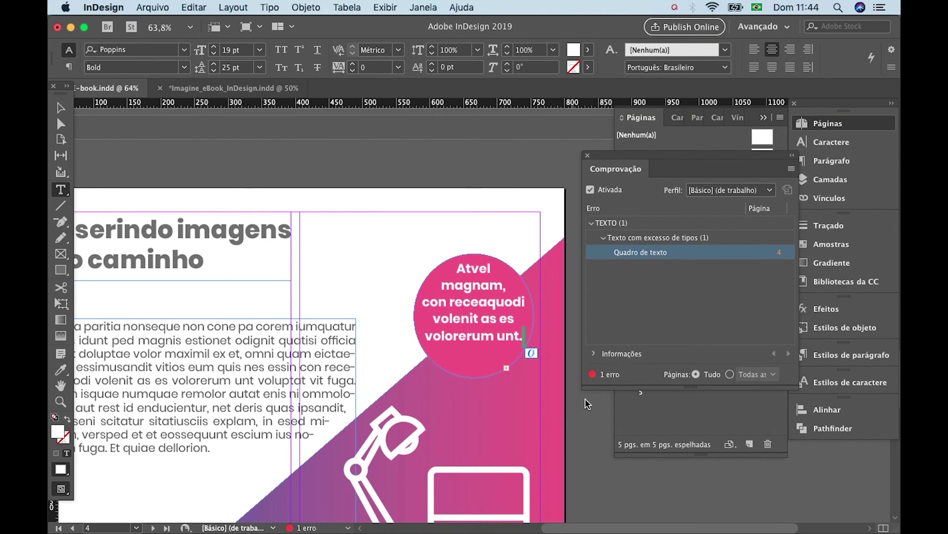
click(60, 107)
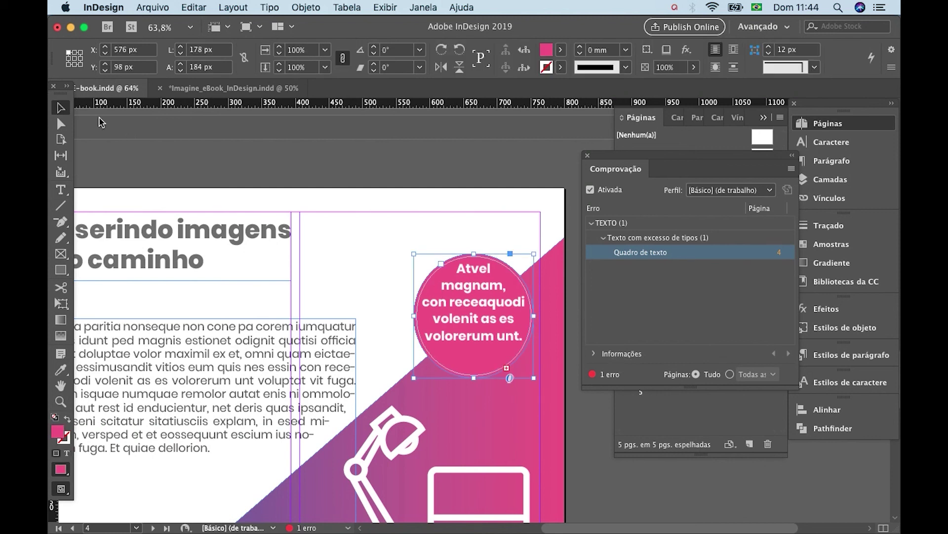
click(206, 156)
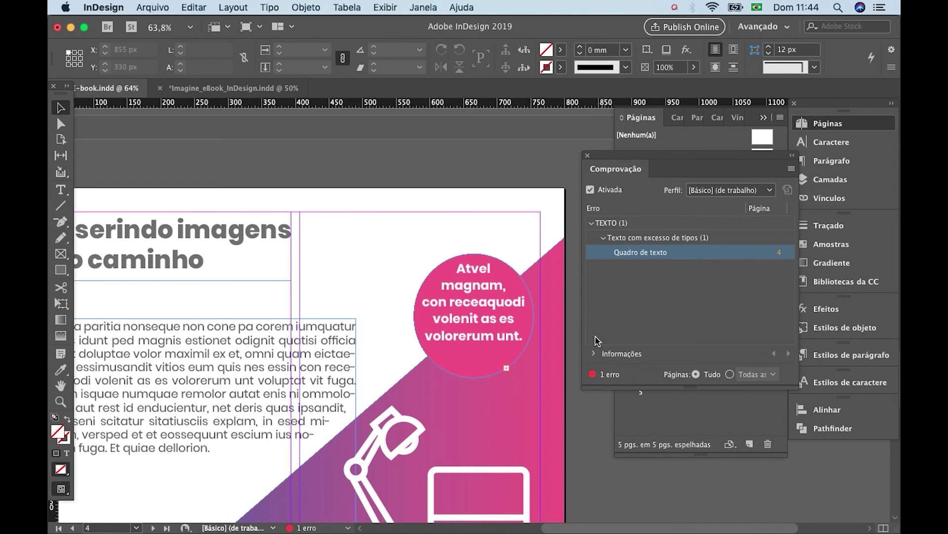
click(500, 350)
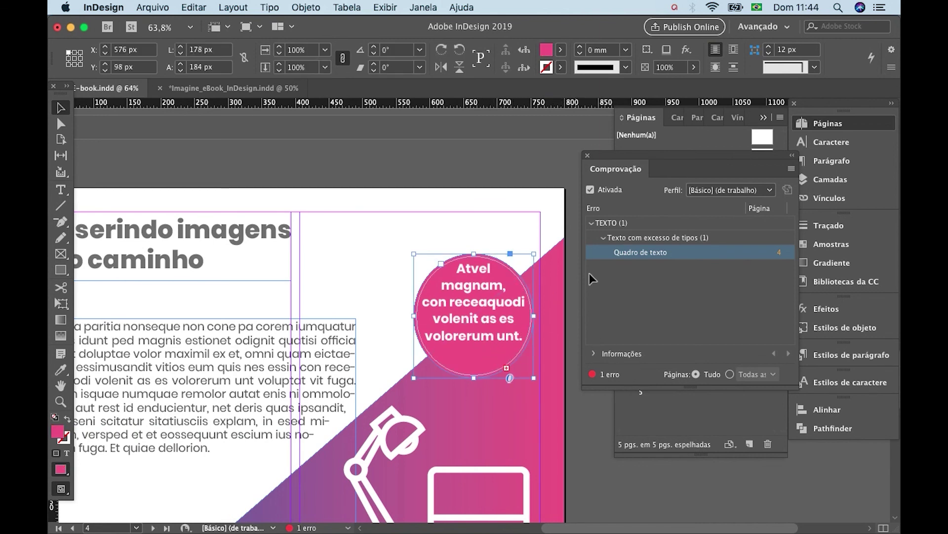
Step: Close the preflight error list and check the document's linked image files
drag(741, 159, 730, 154)
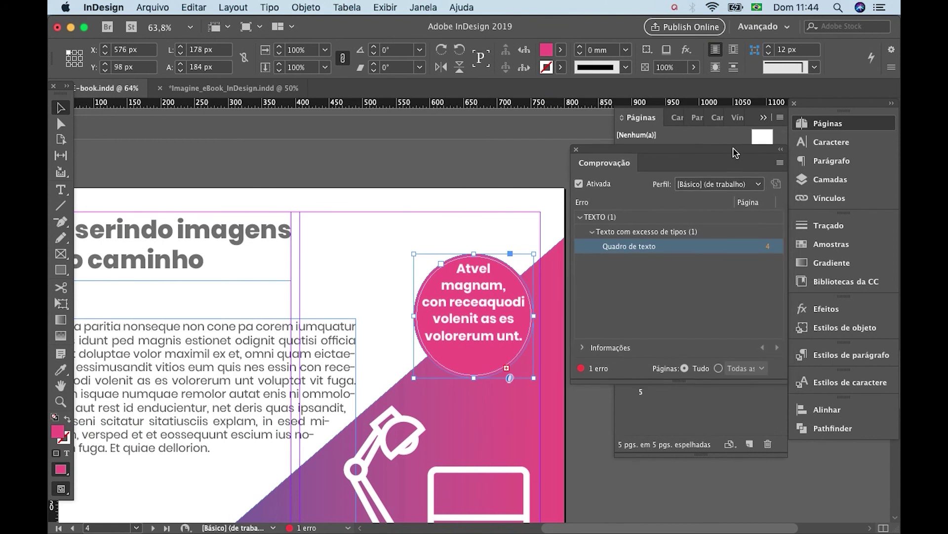
click(781, 150)
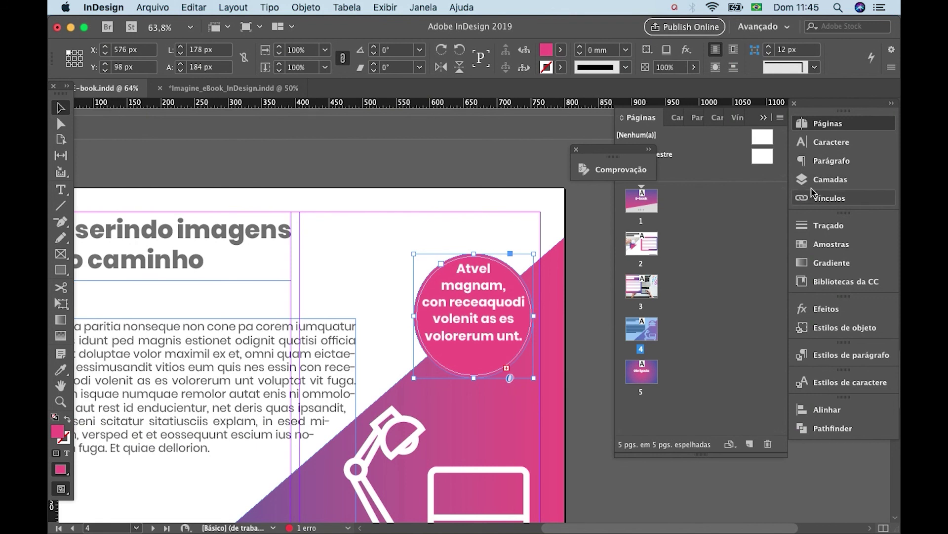
click(576, 150)
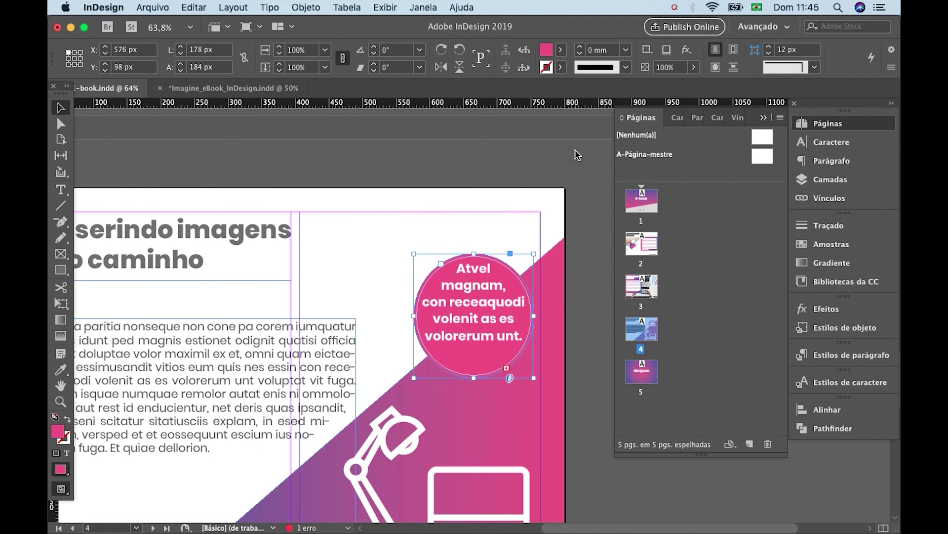
click(811, 198)
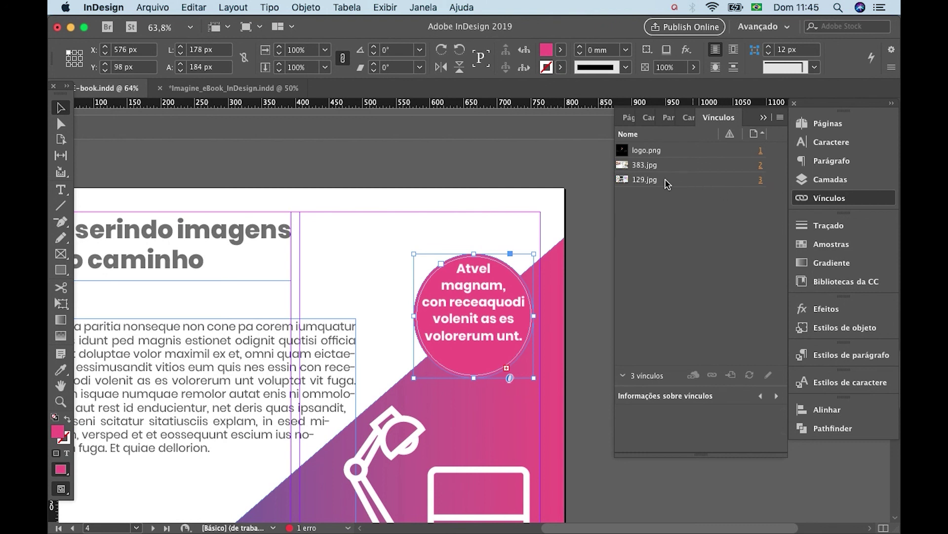
click(572, 164)
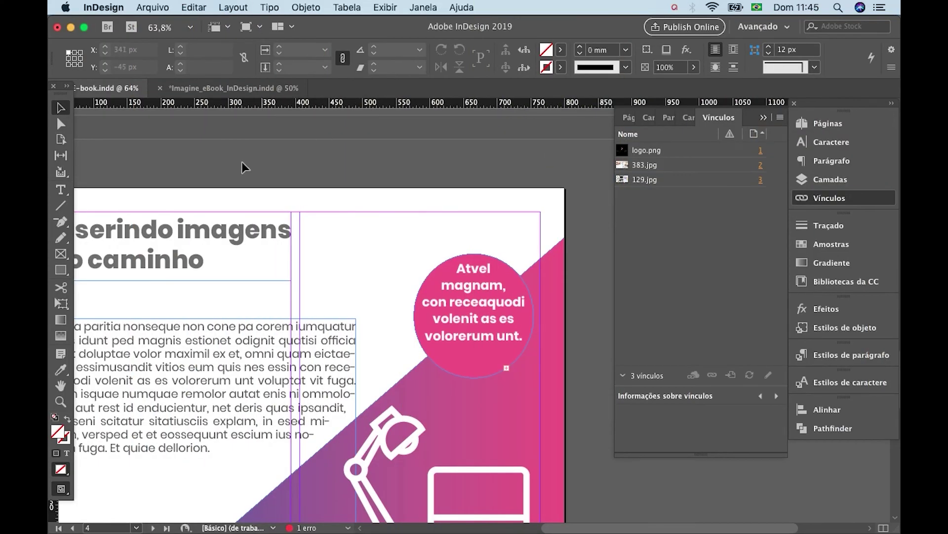
Step: Export all pages as the interactive PDF E-book into the PDF folder, replacing the existing file and accepting the overset text warning
drag(262, 156, 212, 141)
click(158, 7)
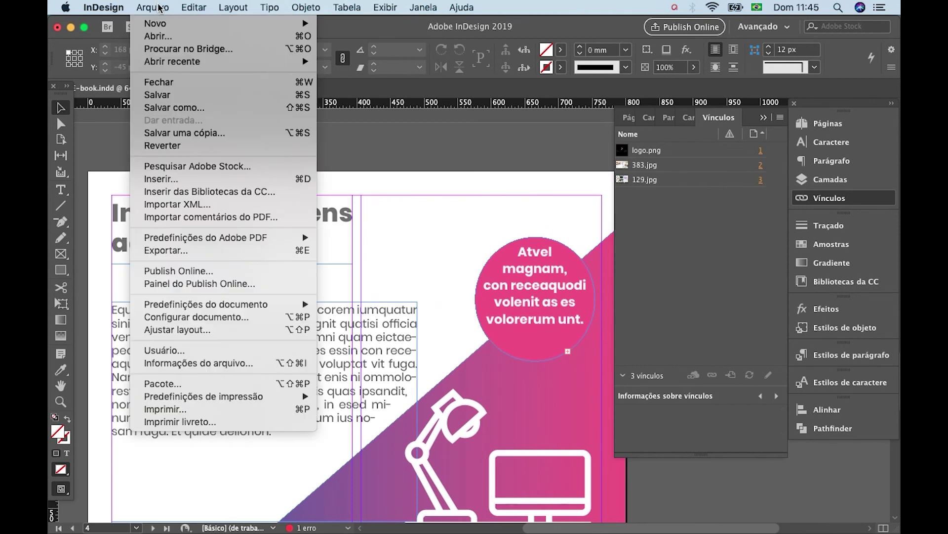
click(197, 250)
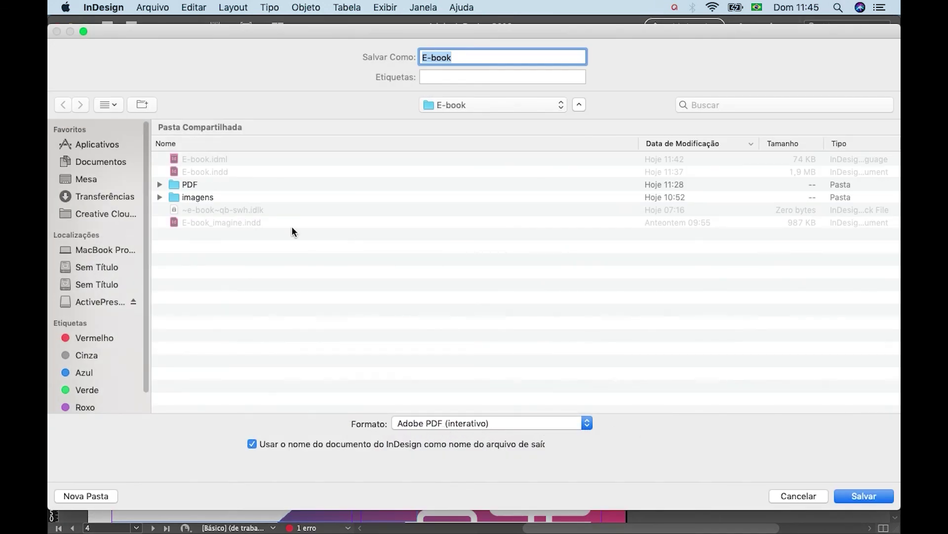
click(190, 184)
double_click(191, 183)
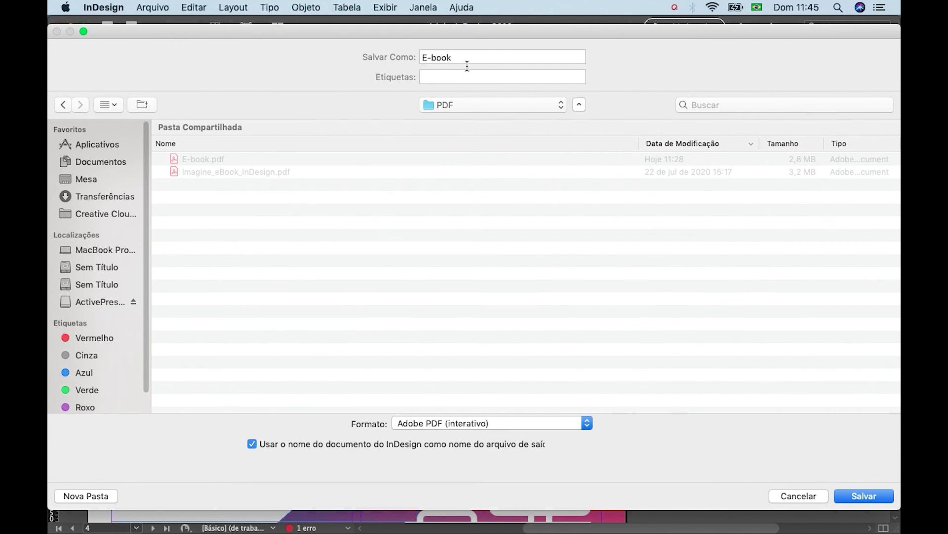
click(860, 496)
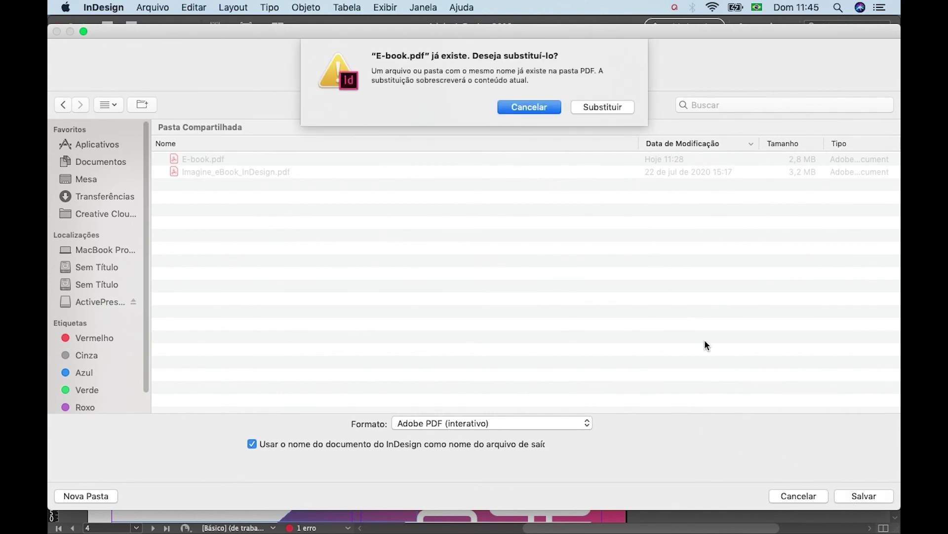
click(597, 106)
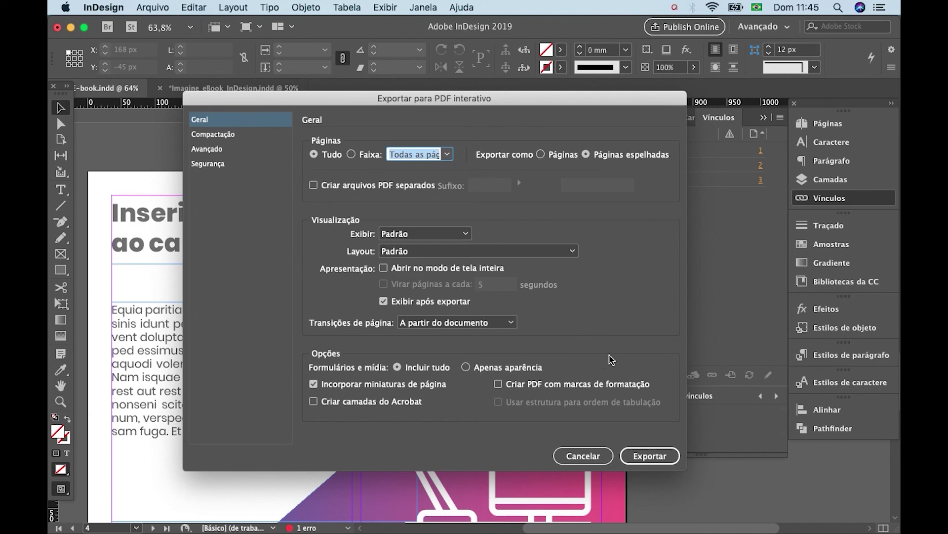
click(651, 456)
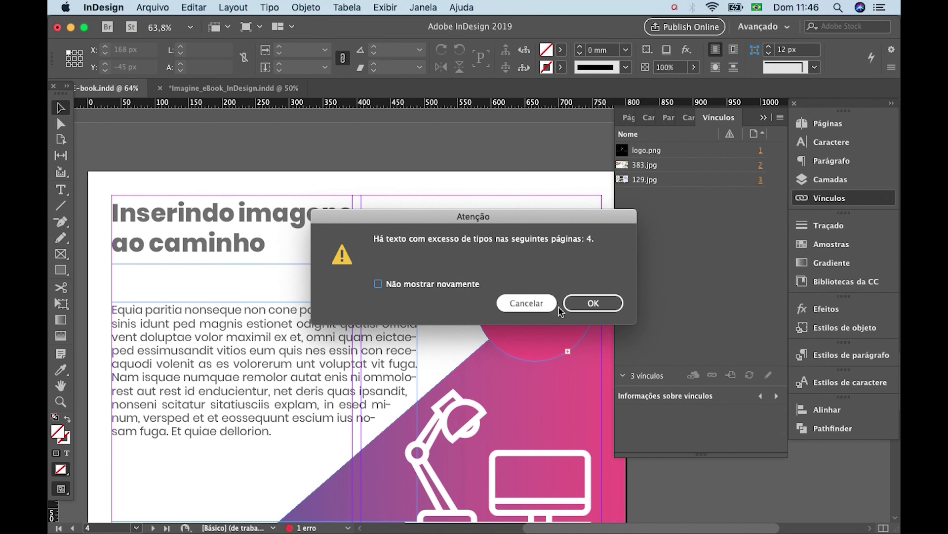
click(595, 303)
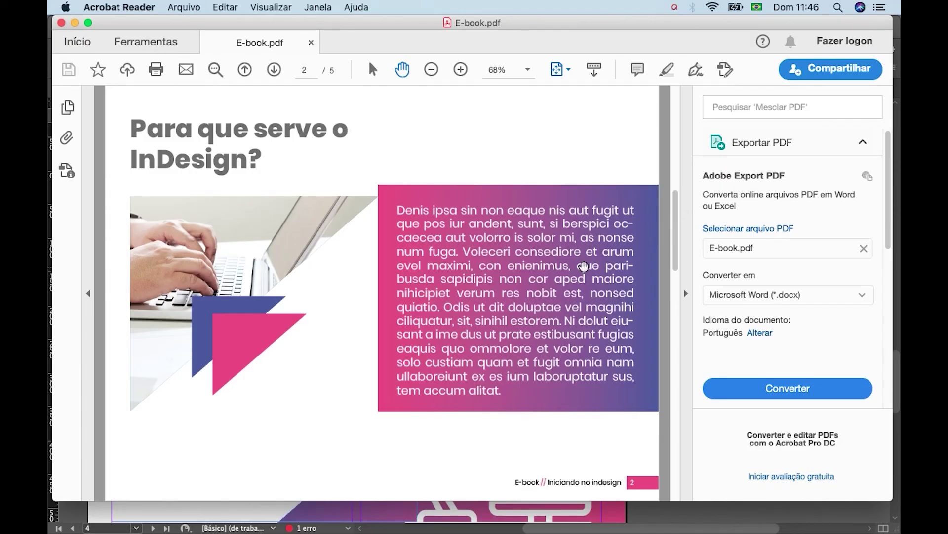
Step: Review the pages of the exported E-book.pdf in Acrobat Reader, from the cover onward
drag(675, 245, 679, 97)
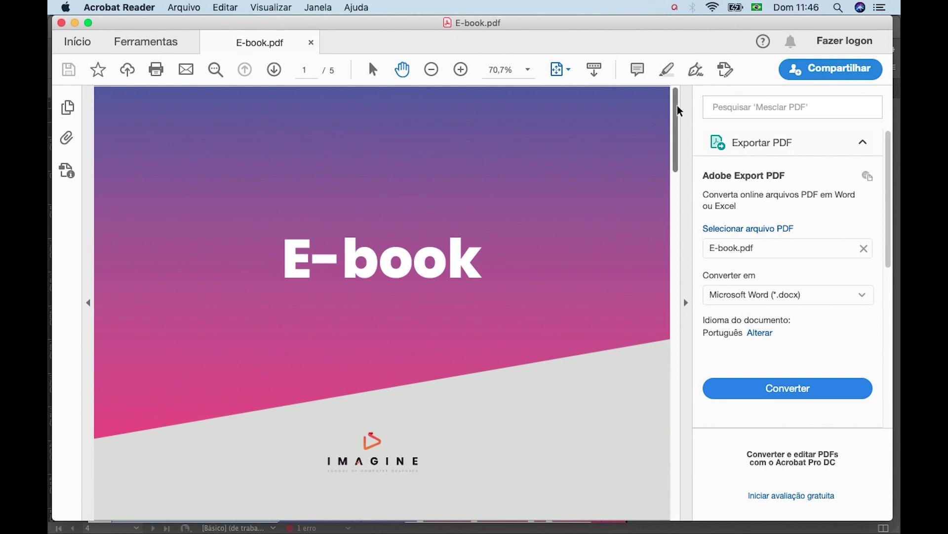
drag(678, 109, 679, 313)
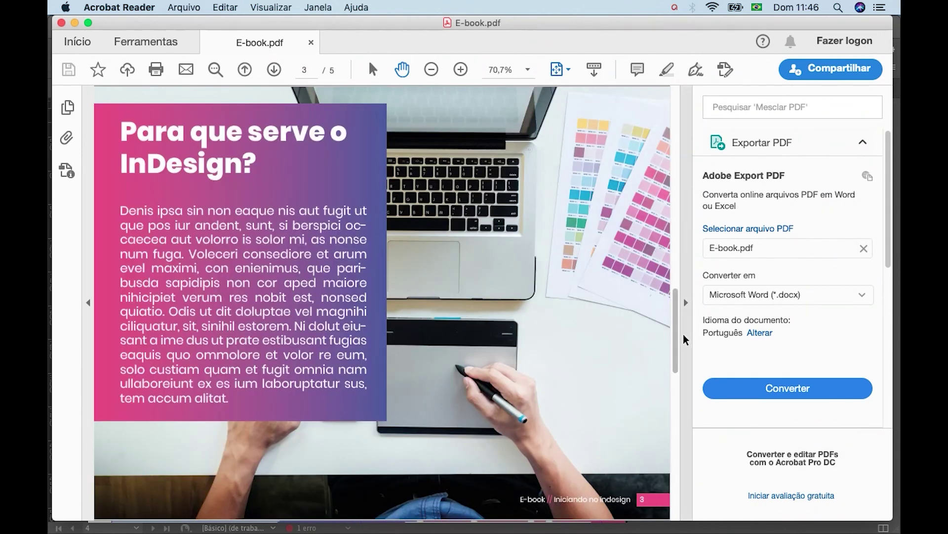
drag(676, 345, 677, 133)
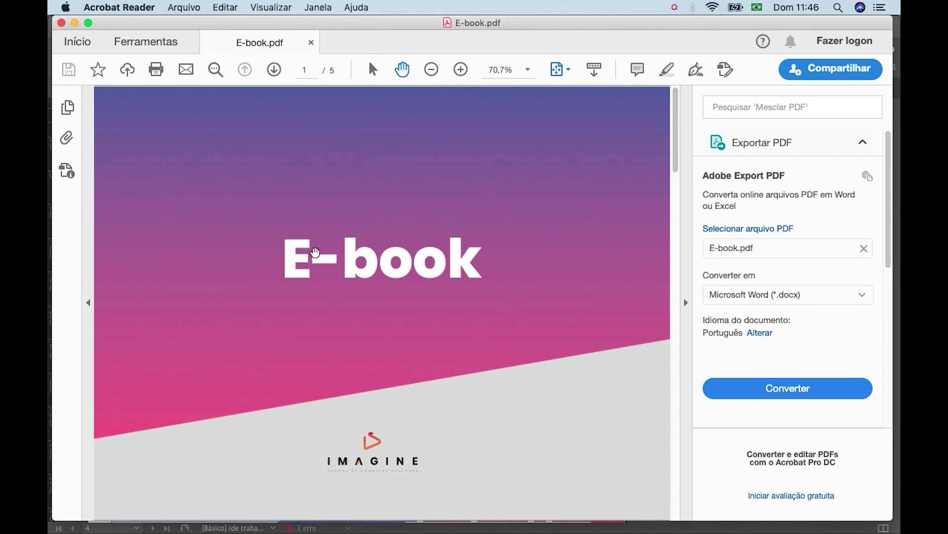
drag(677, 144, 677, 236)
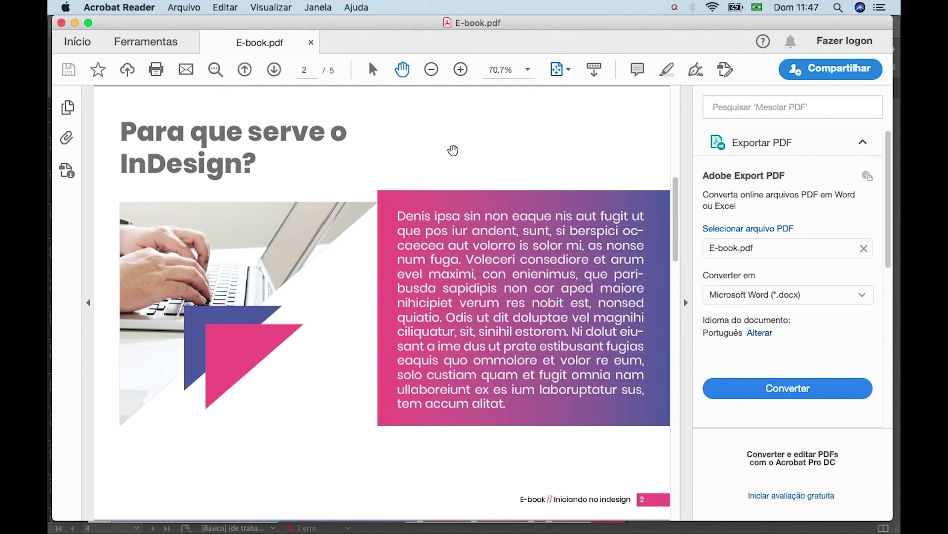